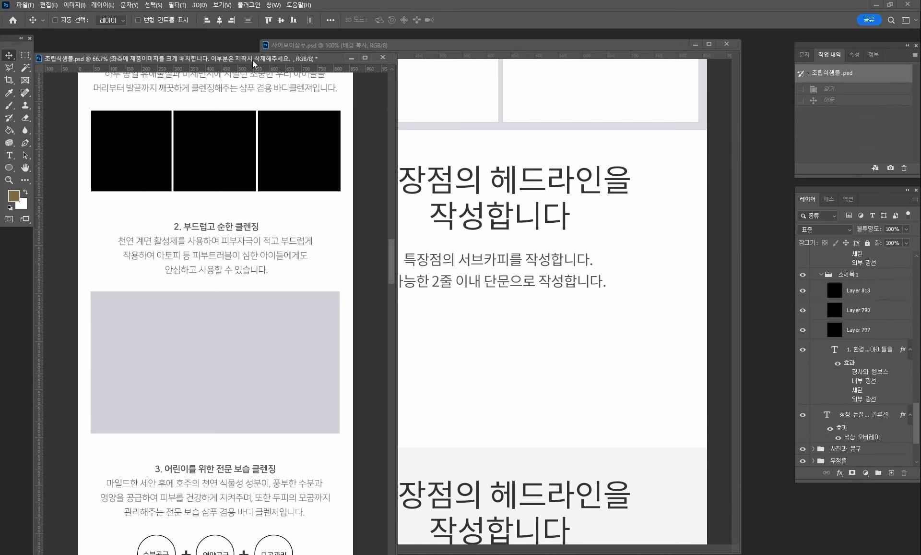
- Bring 샤이보이샴푸.psd to the front and look over the layout of its two selling-point headline sections
drag(253, 59, 259, 49)
drag(398, 255, 423, 177)
click(622, 47)
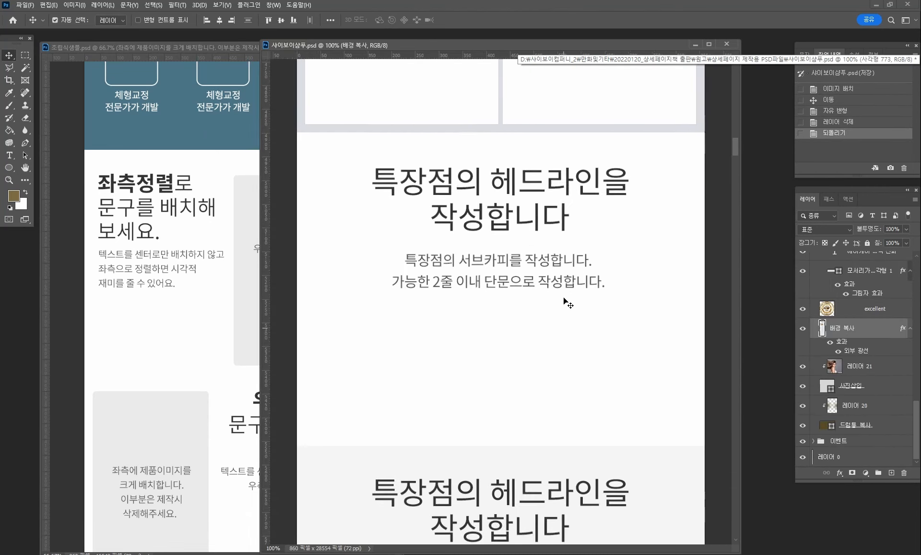
key(ctrl+minus)
key(ctrl+minus)
key(ctrl+minus)
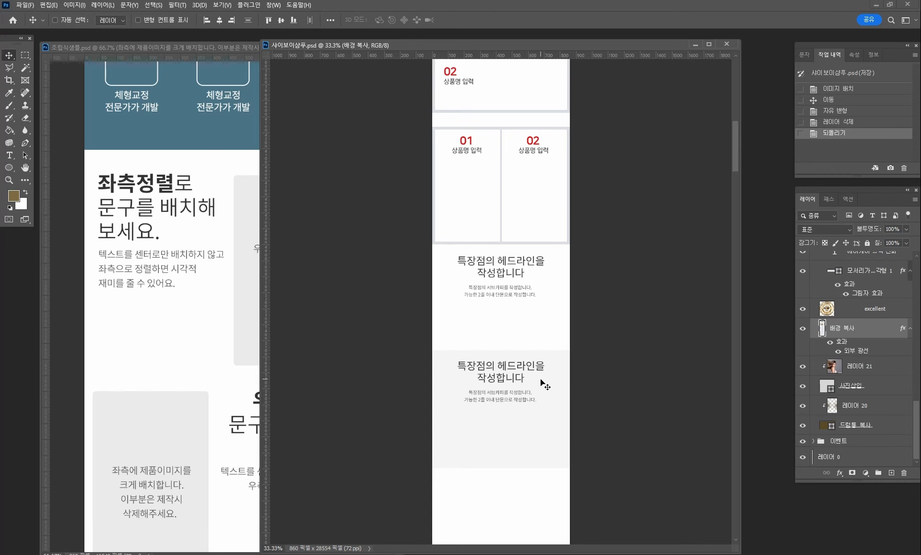
key(ctrl+1)
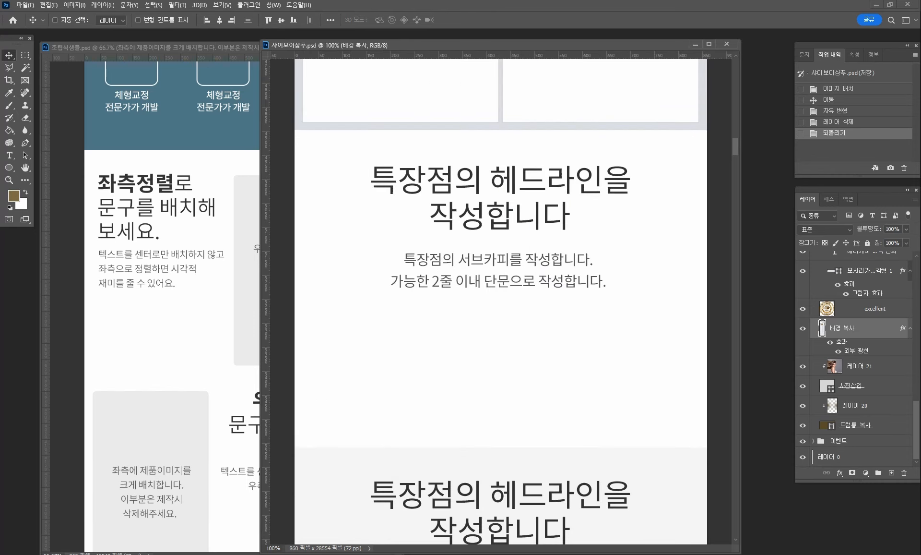
- Switch to the Word storyboard and copy the headline "비듬, 가려움, 냄새 3대고민 한 번에 해결"
key(alt+Tab)
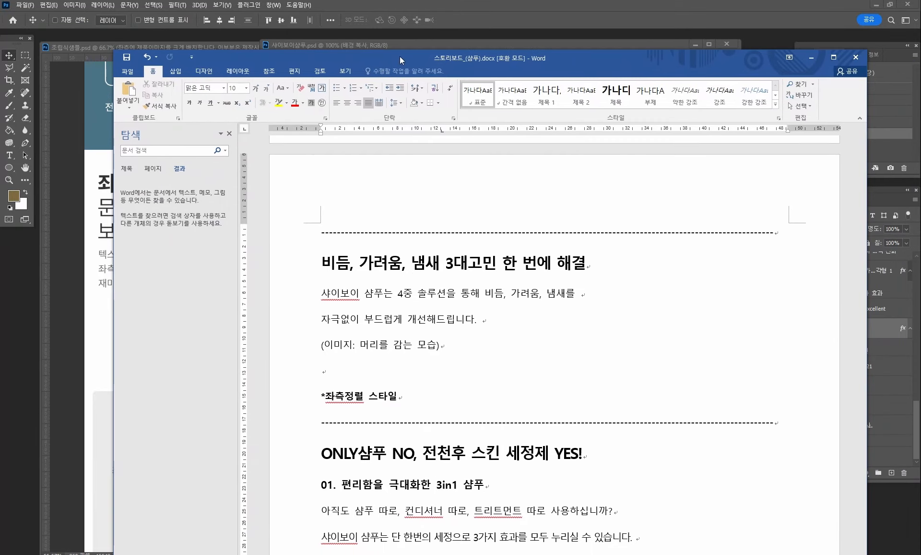
scroll(596, 377, down, 6)
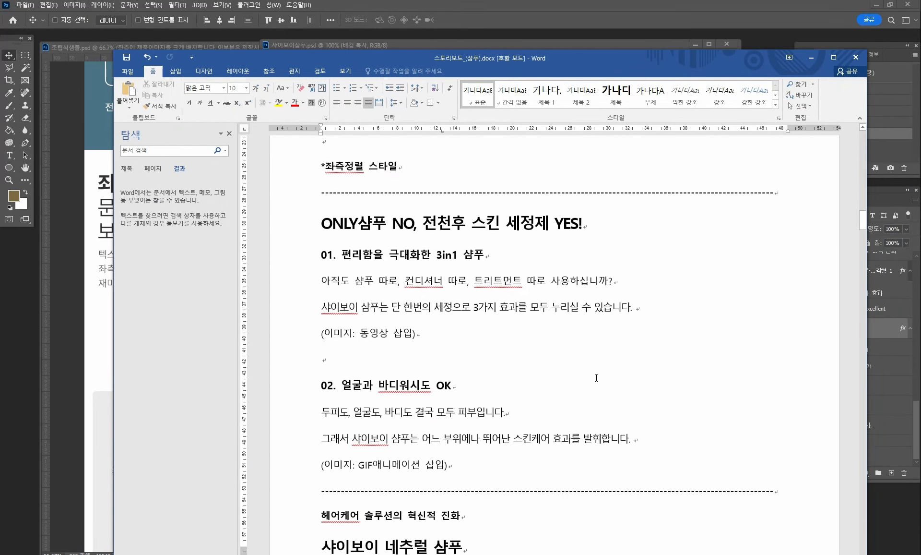
scroll(596, 377, up, 8)
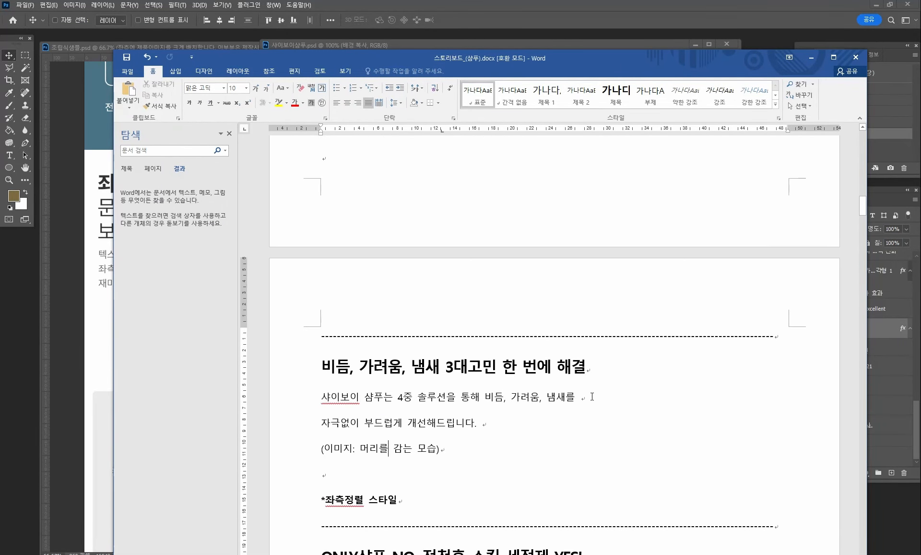
scroll(592, 387, down, 3)
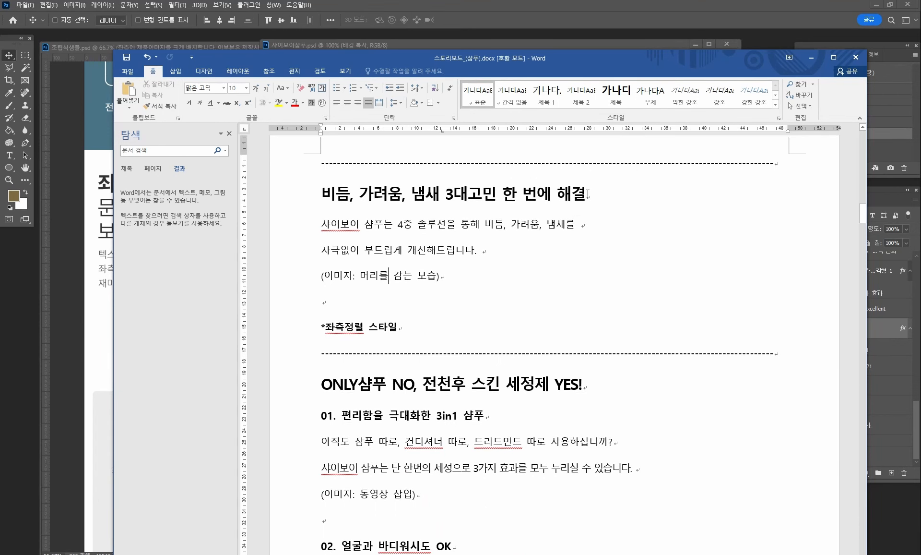
drag(589, 194, 303, 191)
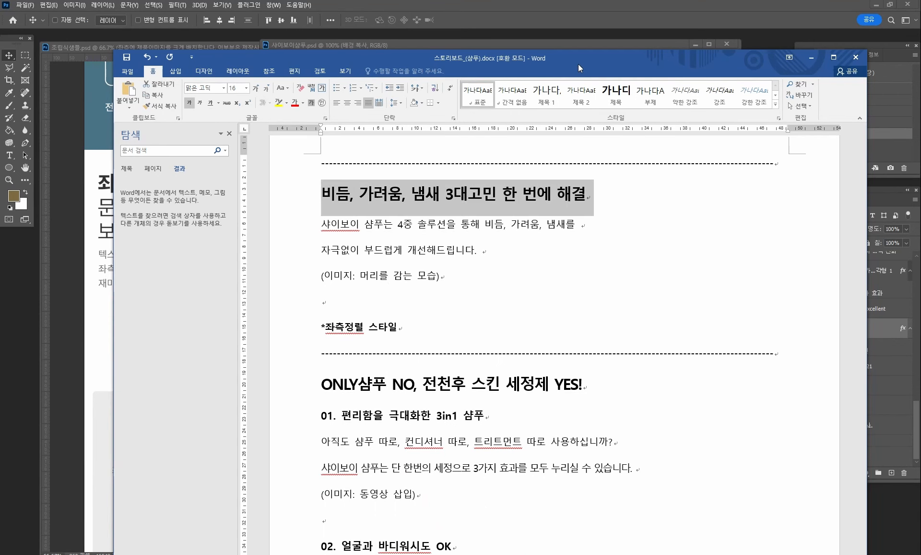
drag(578, 61, 920, 76)
- Replace the first selling-point headline placeholder in Photoshop with the copied headline, breaking the line before "한 번에 해결"
click(10, 156)
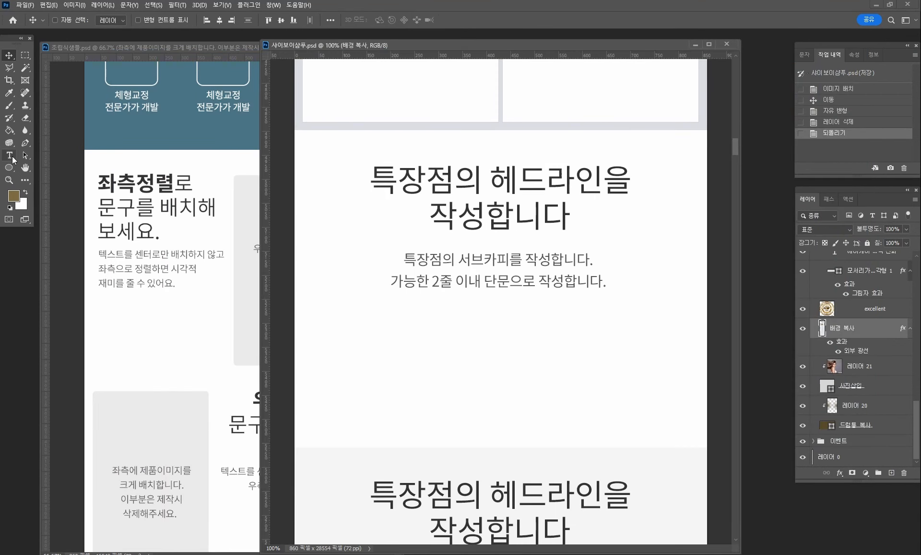
drag(373, 180, 631, 229)
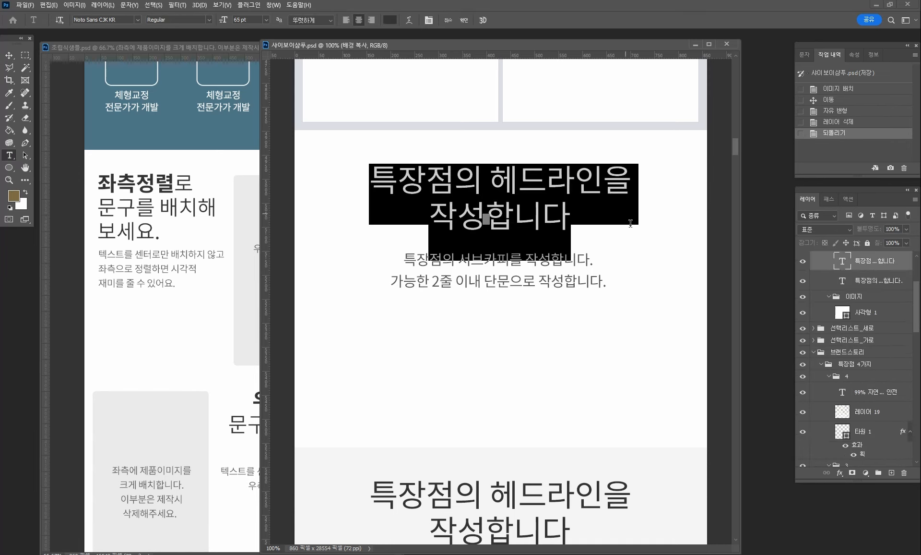
key(ctrl+v)
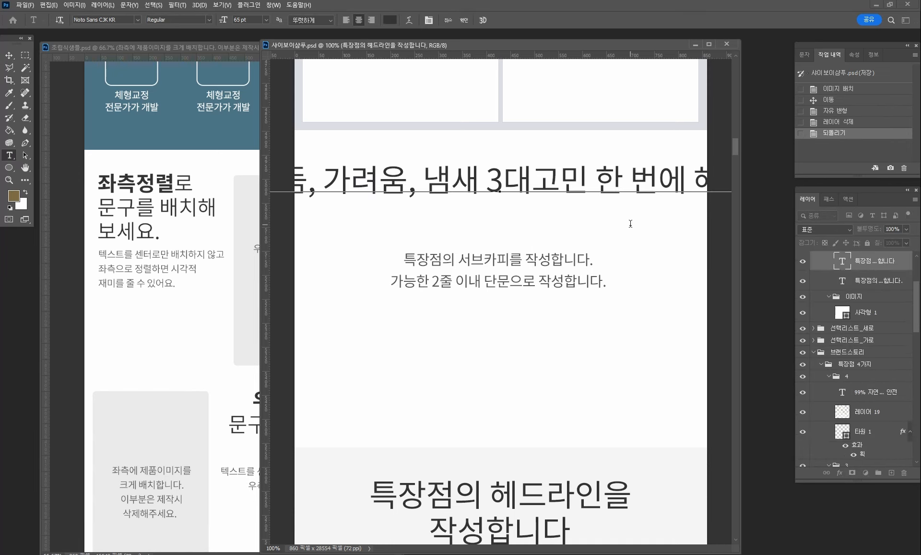
click(597, 175)
key(Left)
key(Return)
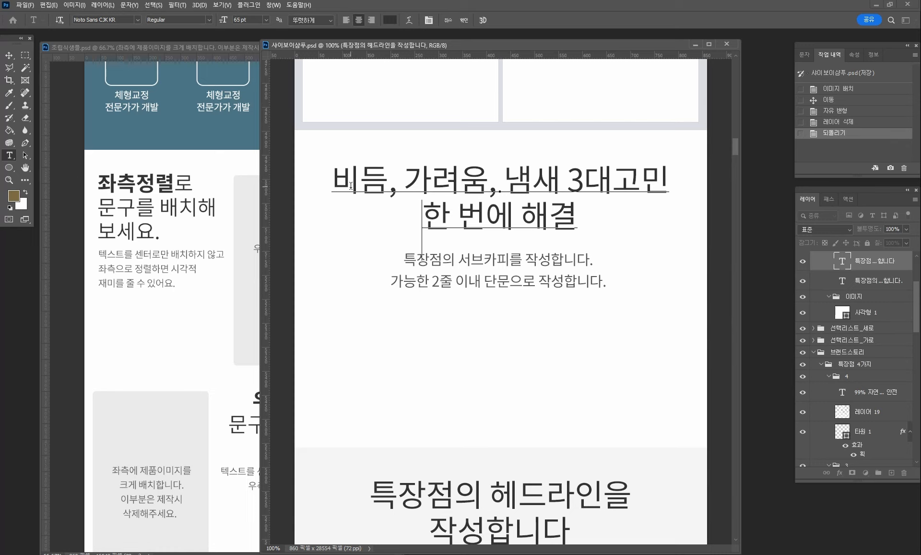
- Set the headline's second line, "한 번에 해결", to the Bold font style and commit the text
drag(425, 215, 574, 215)
click(211, 21)
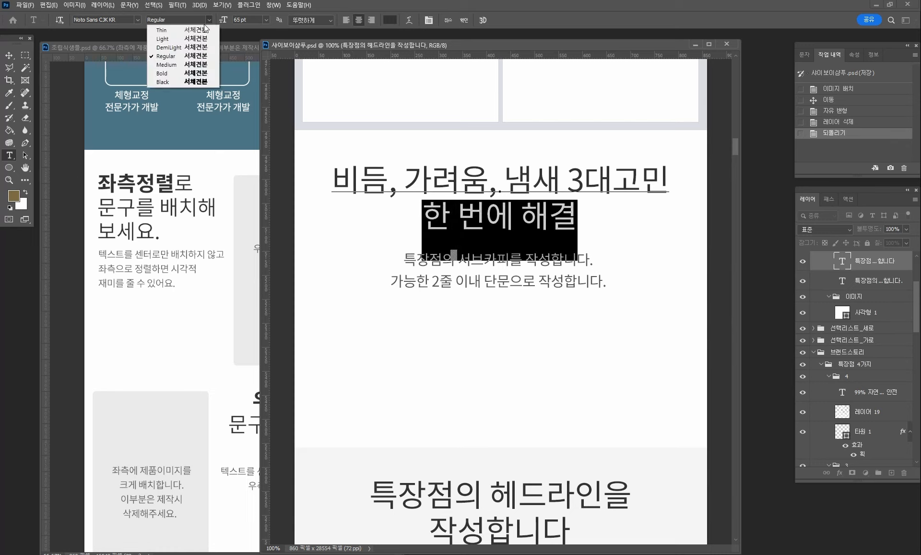
click(192, 75)
click(9, 55)
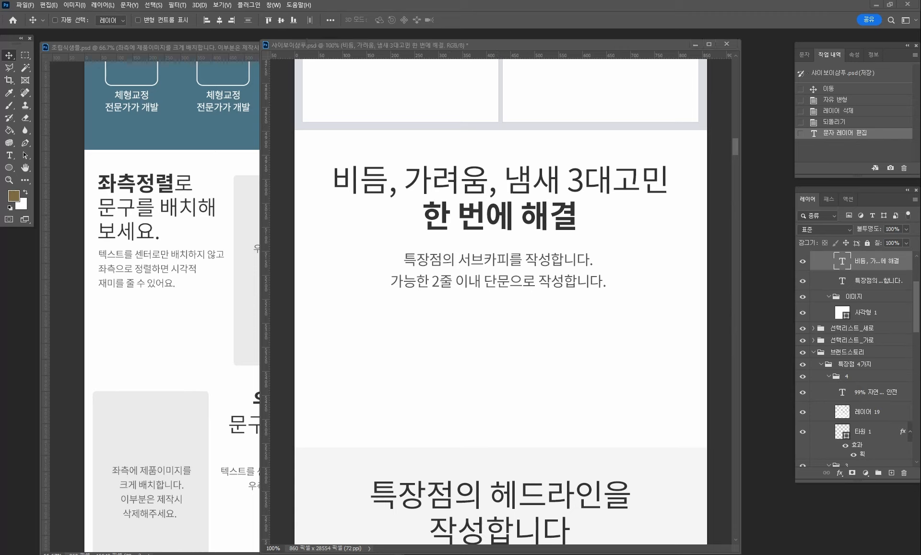
- Replace the first section's sub-copy with "샤이보이 샴푸는 4중 솔루션을 통해 비듬, 가려움, 냄새를 / 자극없이 부드럽게 개선해드립니다." on two lines
click(9, 155)
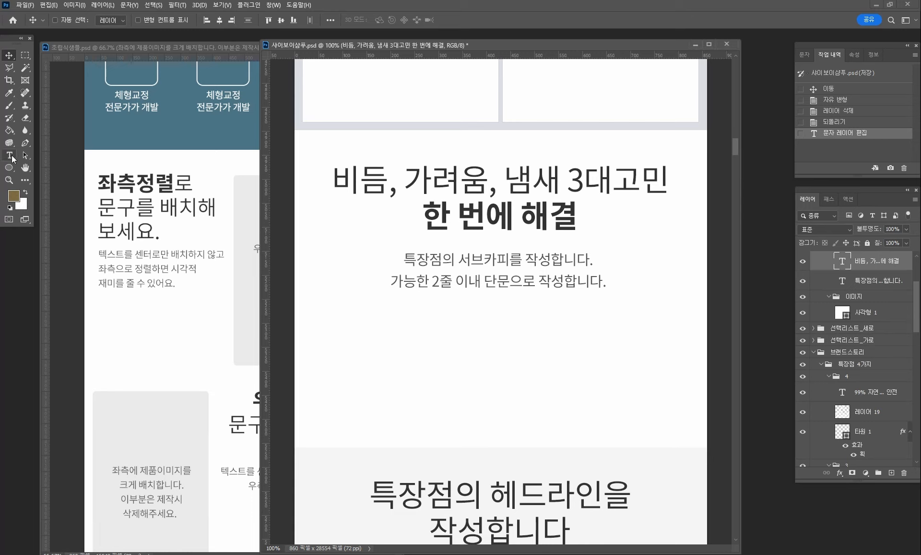
drag(404, 259, 700, 283)
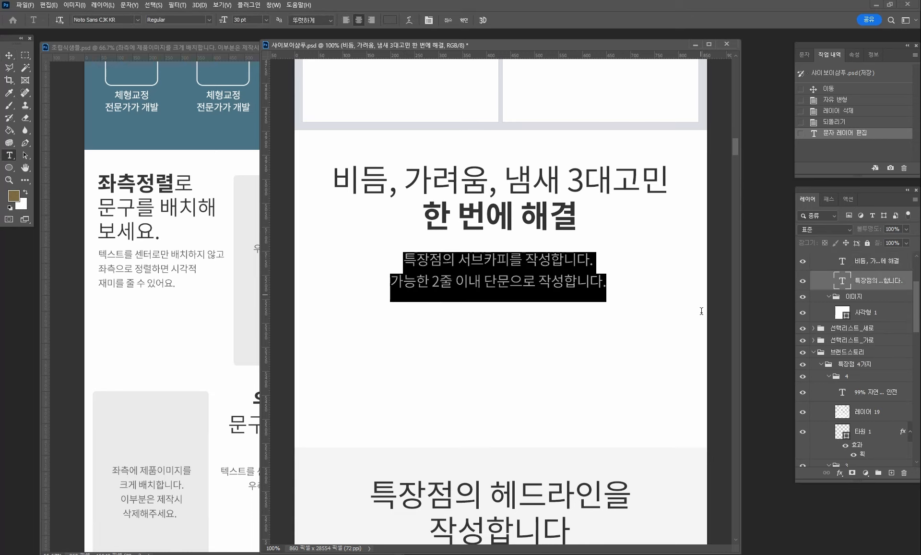
text(샤이보이 샴푸는 4중 솔루션을 통해 비듬, 가려움, 냄새를 자극없이 부드럽게 개선해드립니다.)
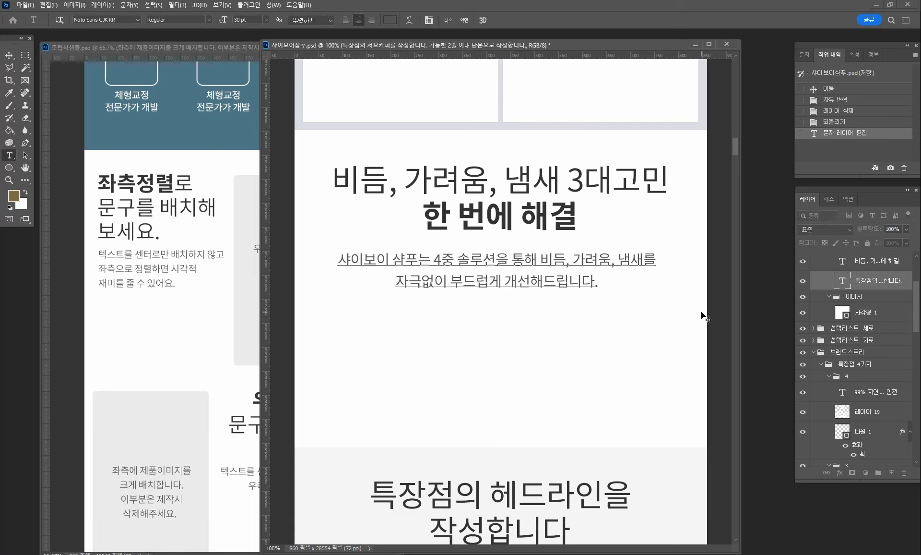
click(9, 54)
- Check the Word storyboard for the first selling-point section's image instruction and return to Photoshop
key(alt+Tab)
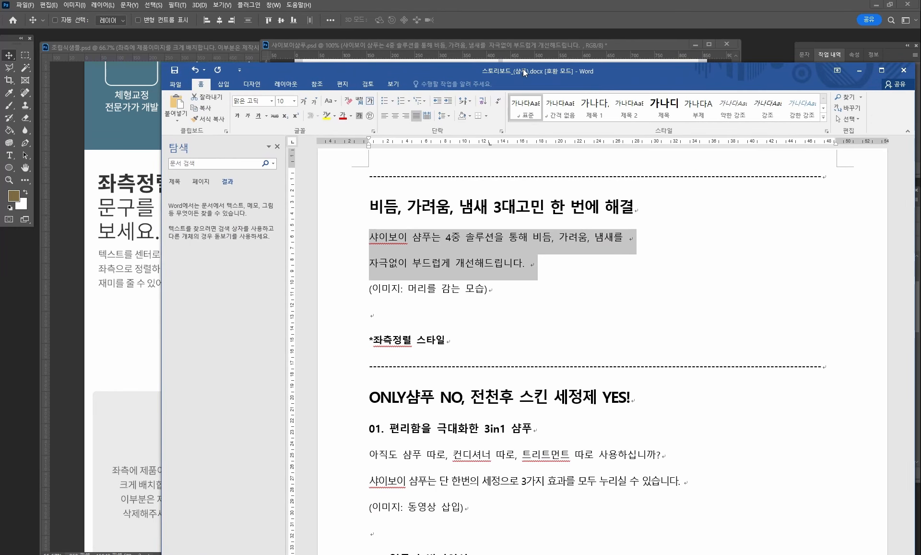
key(alt+Tab)
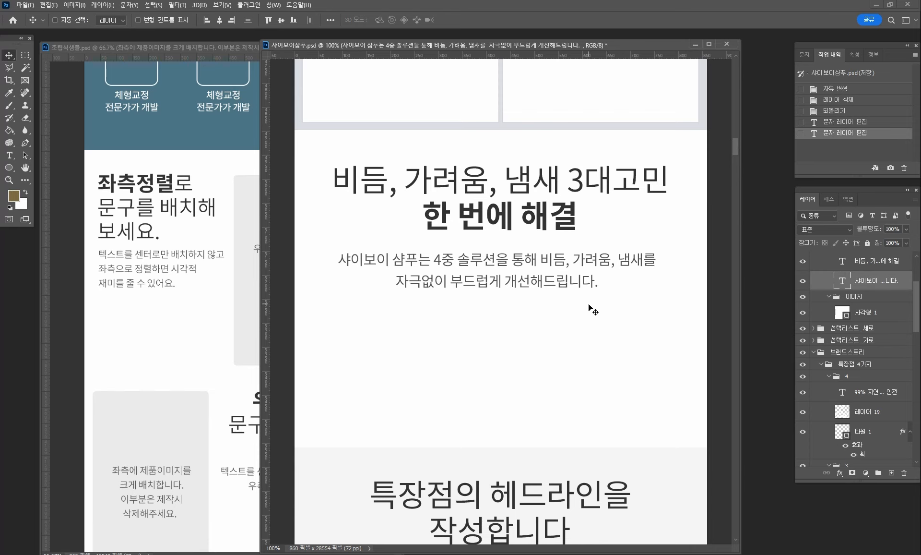
- Locate the second selling-point headline's layer, select its parent group 2 inside the 특장점 group, and collapse that group
key(ctrl+minus)
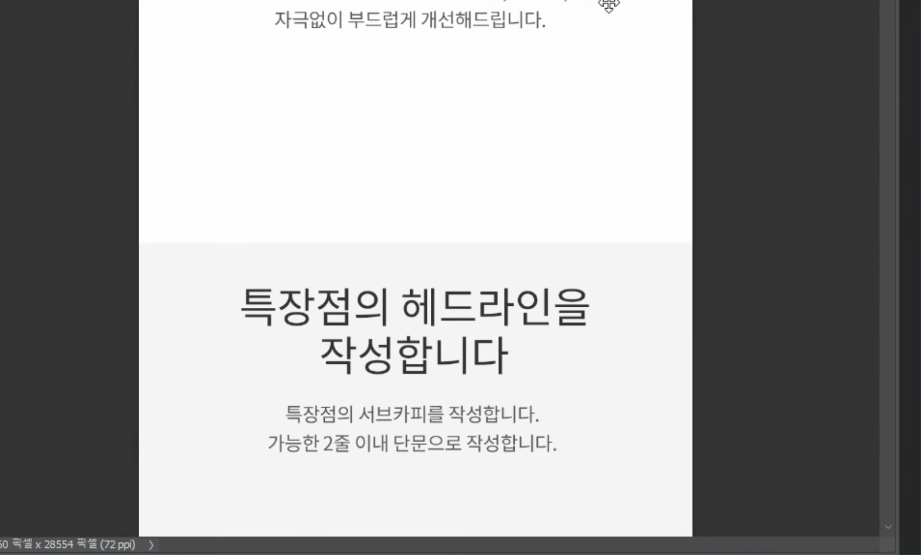
ctrl+click(453, 307)
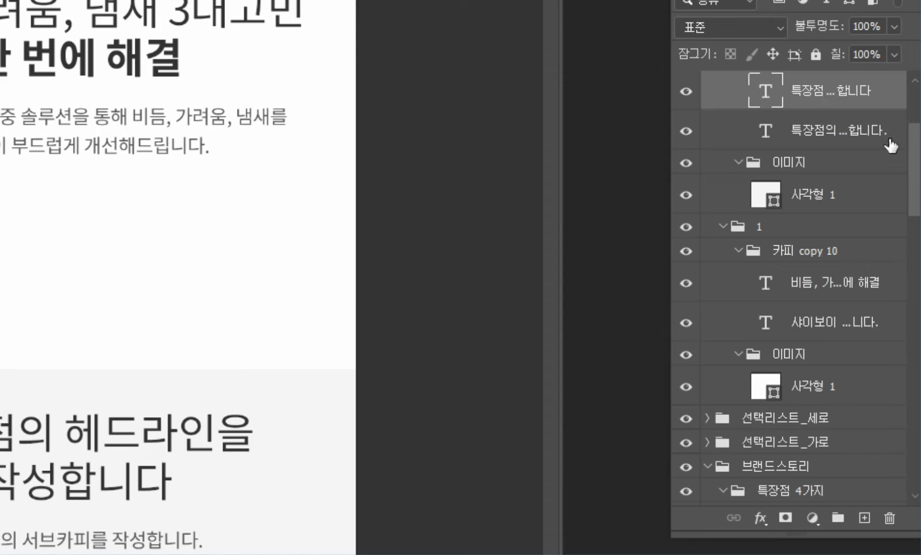
scroll(917, 177, up, 2)
scroll(917, 178, up, 3)
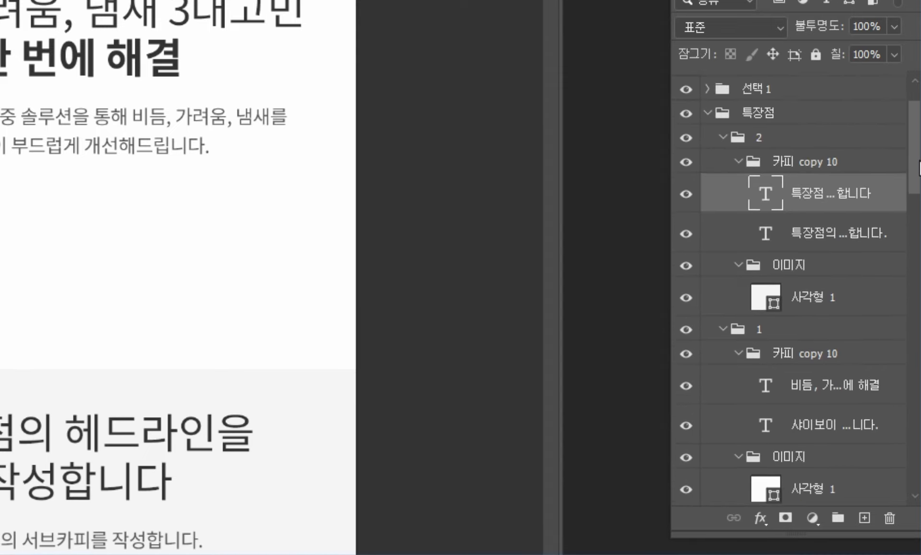
click(768, 139)
click(722, 138)
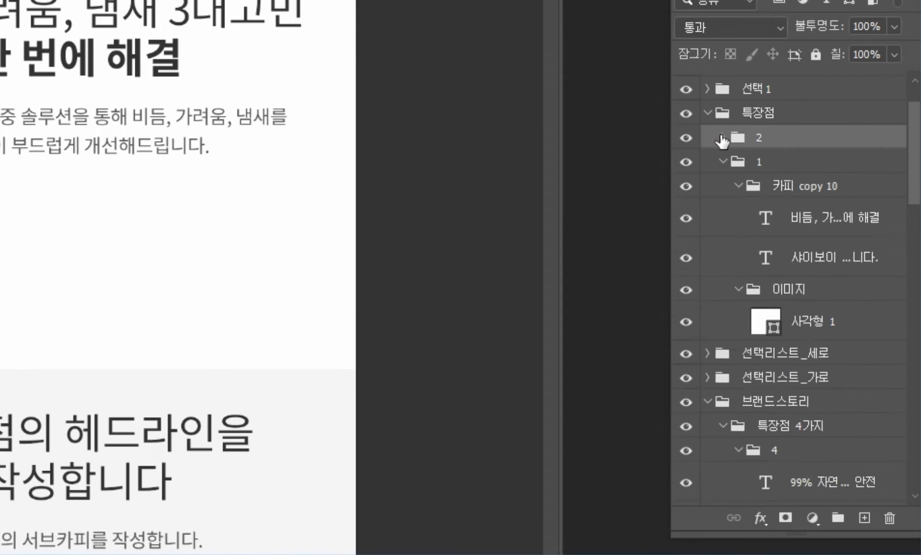
click(722, 138)
click(722, 138)
click(722, 138)
click(722, 138)
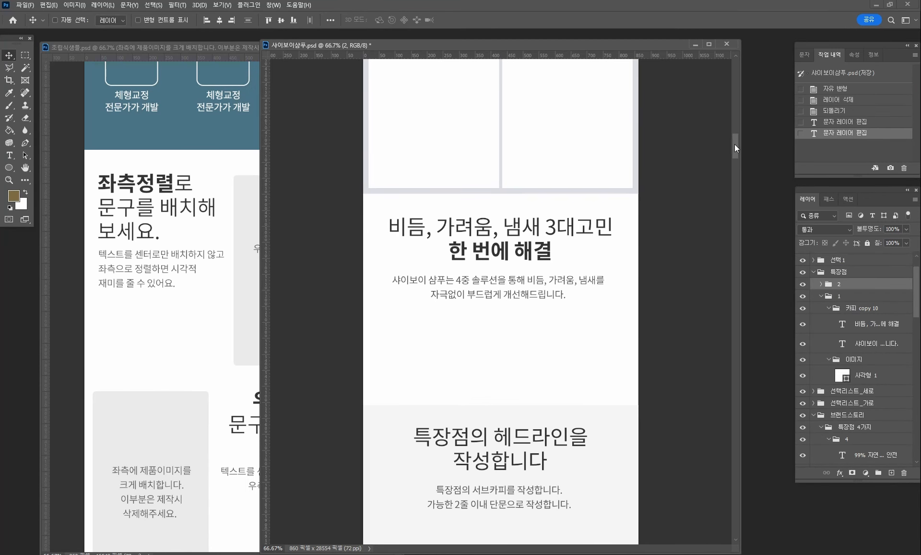
- Move group 2 straight down the page to leave more empty space beneath the first section's sub-copy
drag(735, 144, 736, 161)
drag(547, 119, 559, 269)
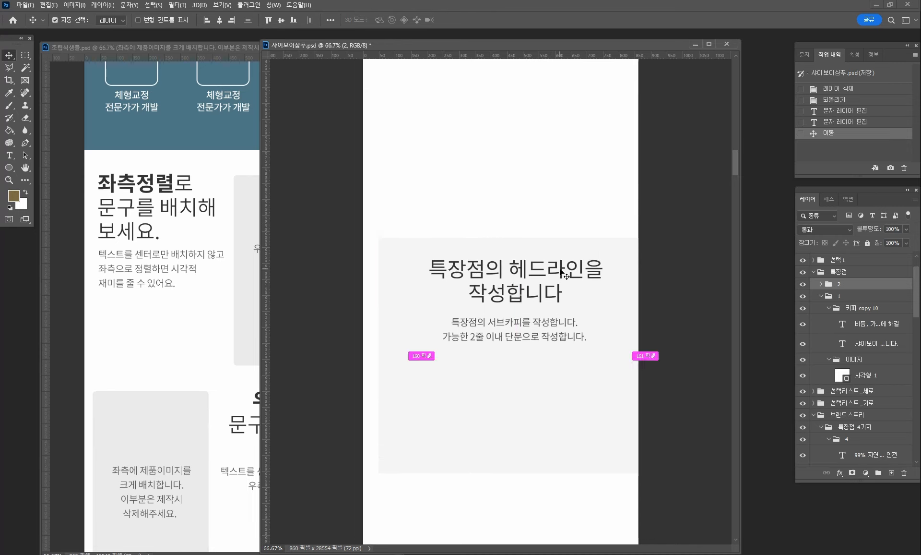
key(ctrl+z)
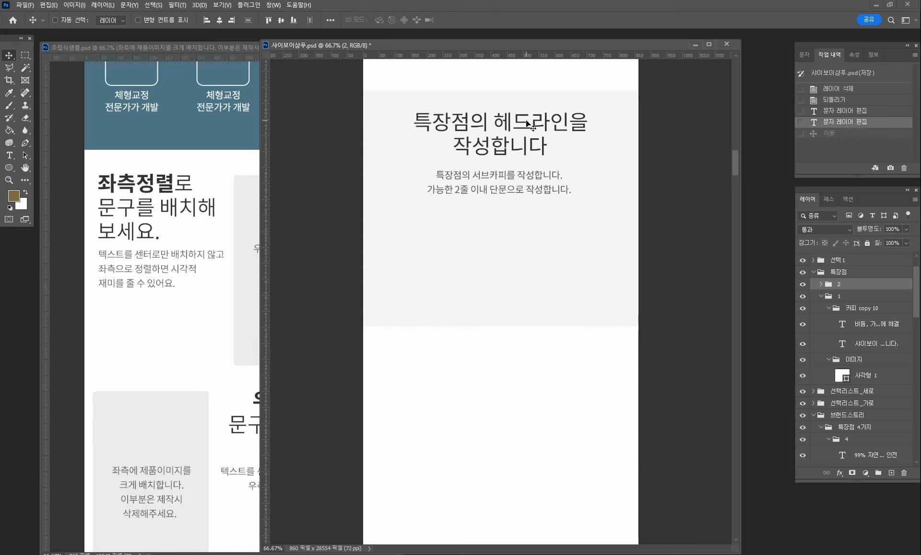
drag(526, 120, 526, 261)
drag(738, 169, 738, 151)
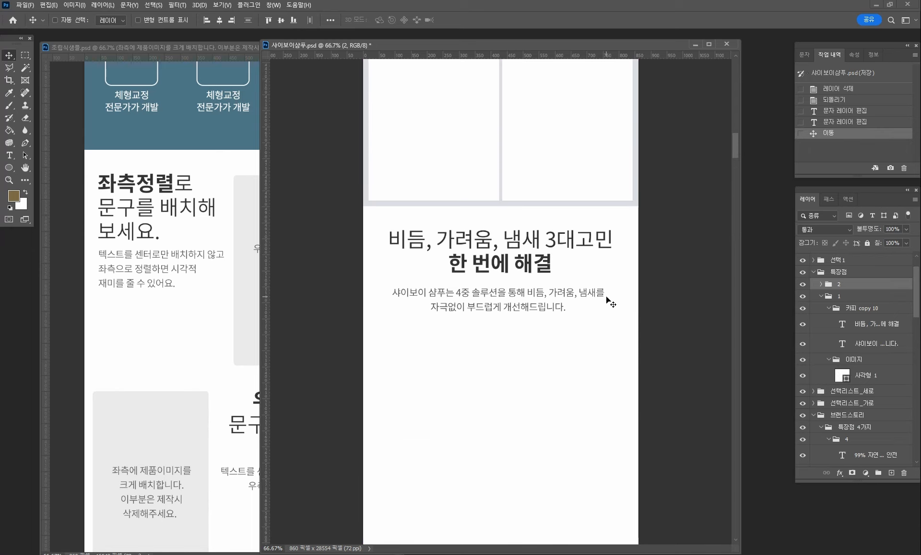
key(ctrl+plus)
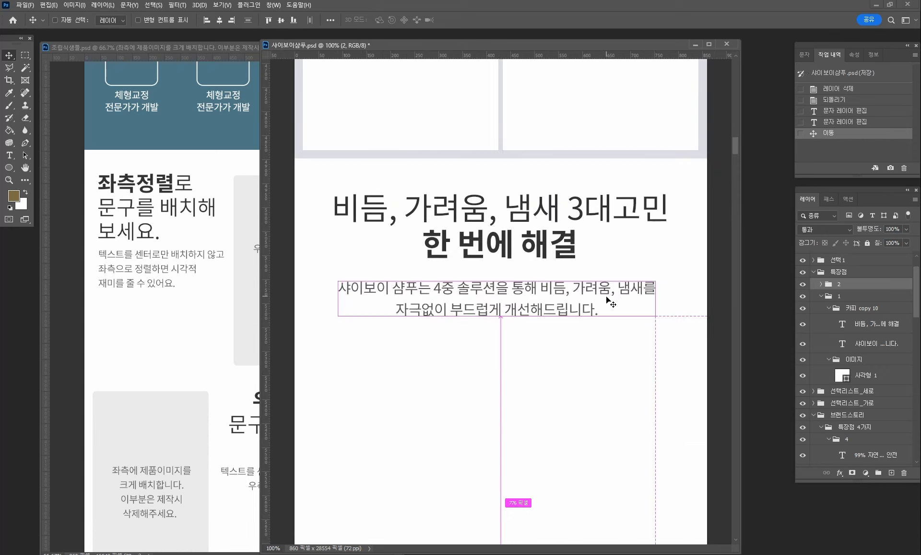
drag(491, 405, 493, 318)
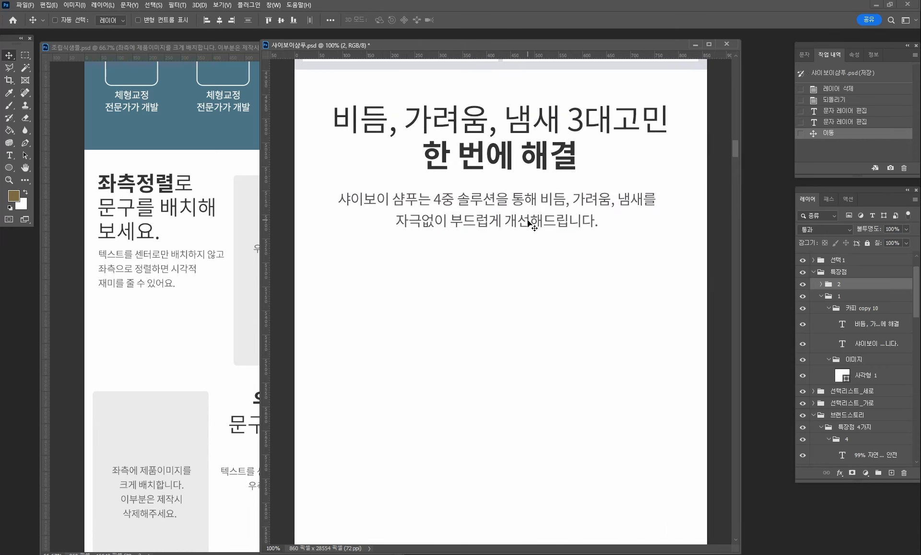
- Examine the image blocks in 조립식샘플.psd around the "2. 부드럽고 순한 클렌징" section and return to 샤이보이샴푸.psd
click(8, 168)
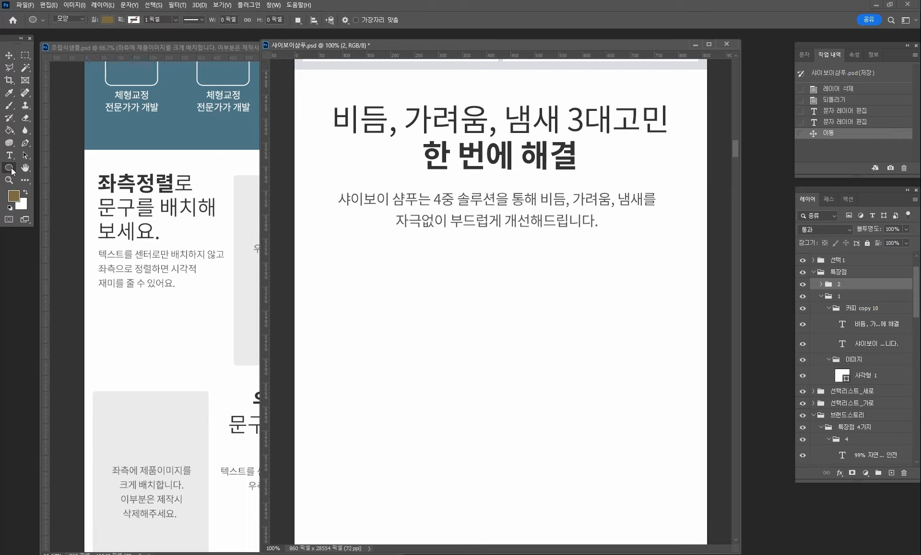
right_click(11, 169)
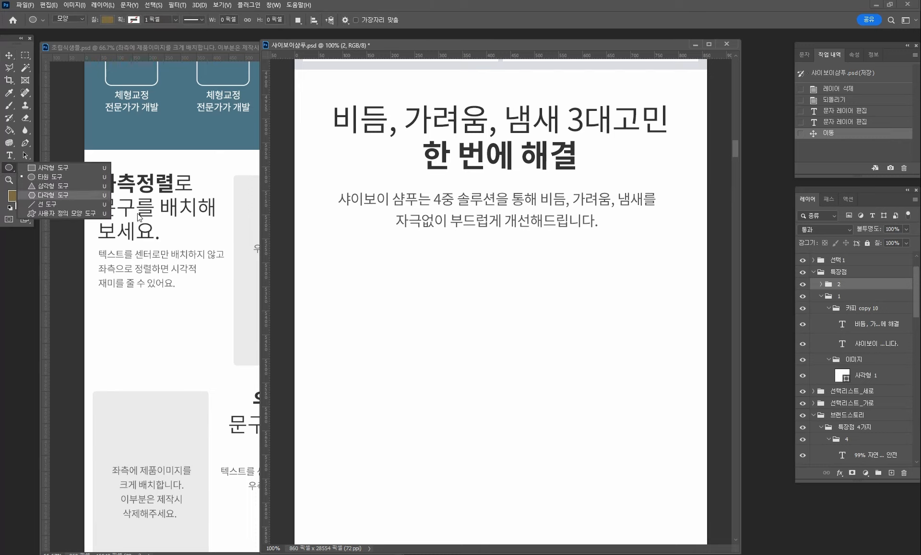
click(212, 45)
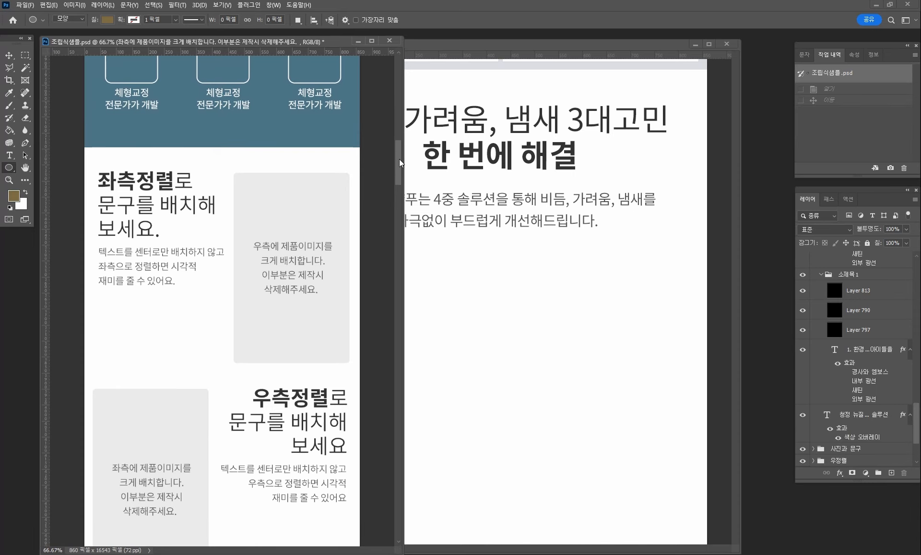
drag(399, 159, 398, 246)
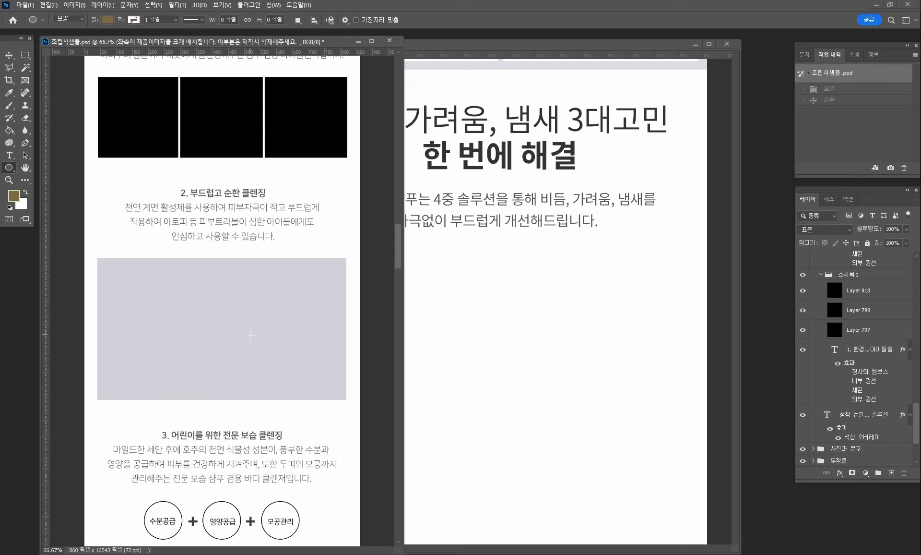
click(10, 56)
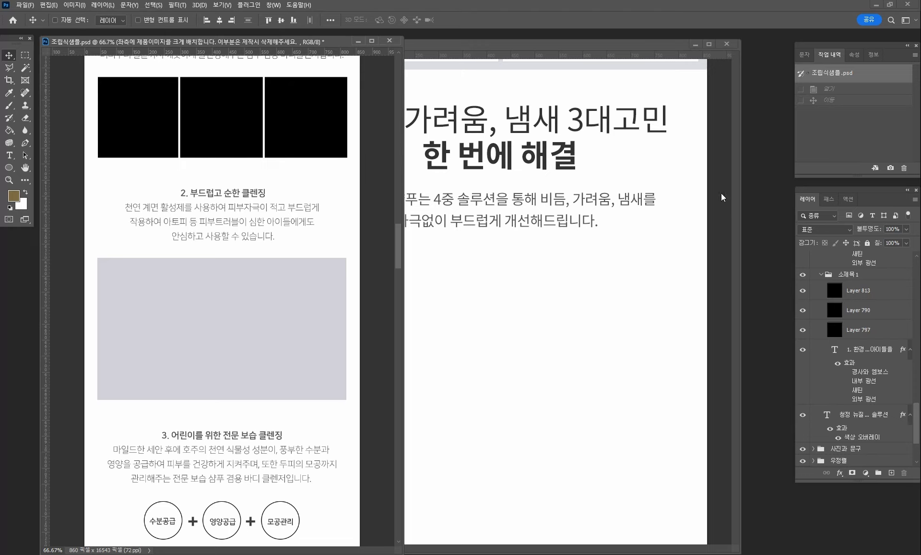
click(503, 44)
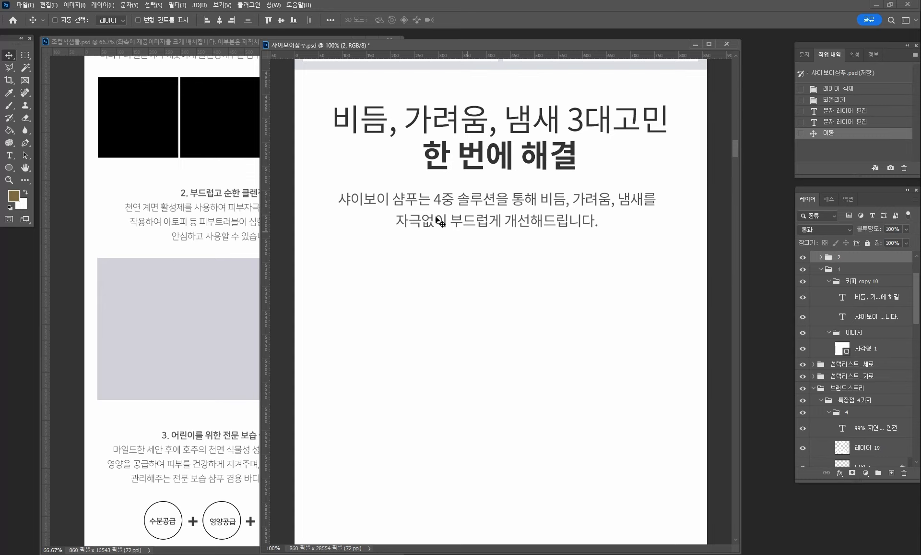
- Copy the gray rectangle under "2. 부드럽고 순한 클렌징" from 조립식샘플.psd into 샤이보이샴푸.psd, and center it below the first section's sub-copy
ctrl+click(502, 204)
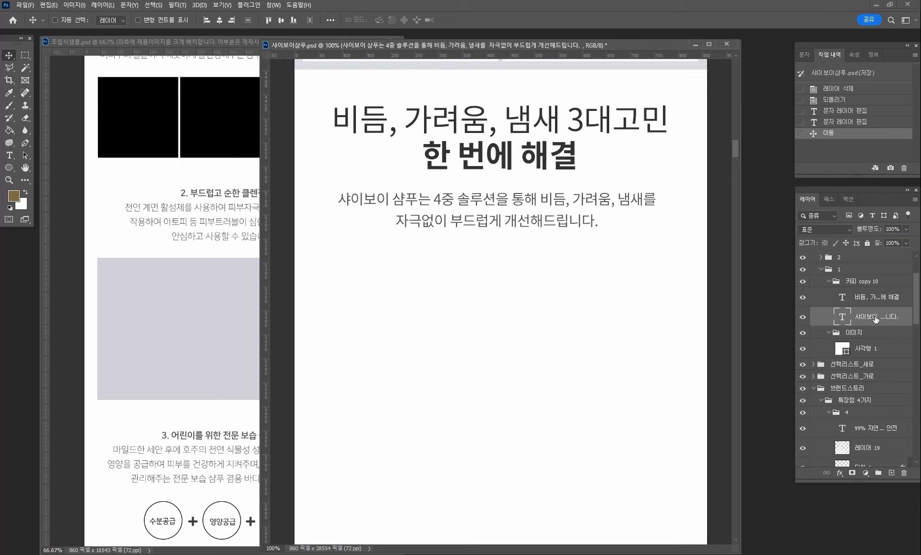
click(209, 303)
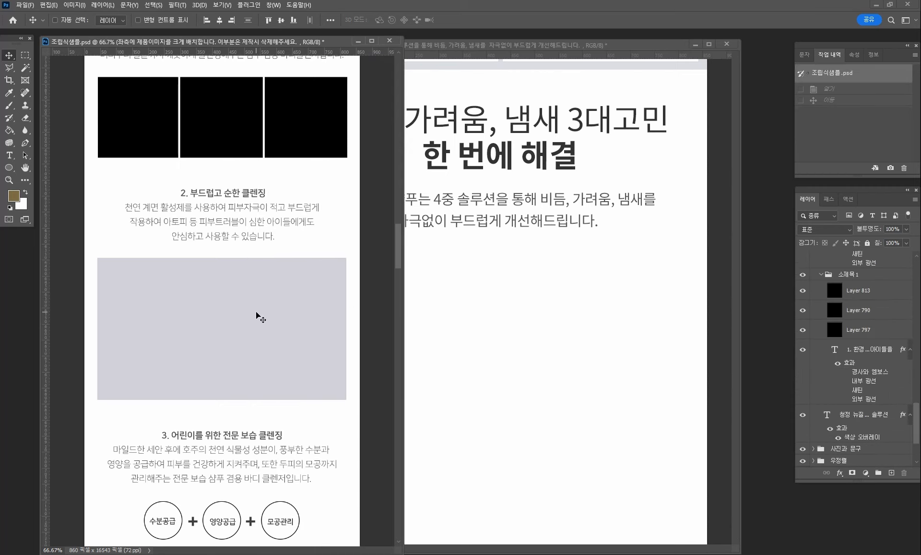
ctrl+click(209, 312)
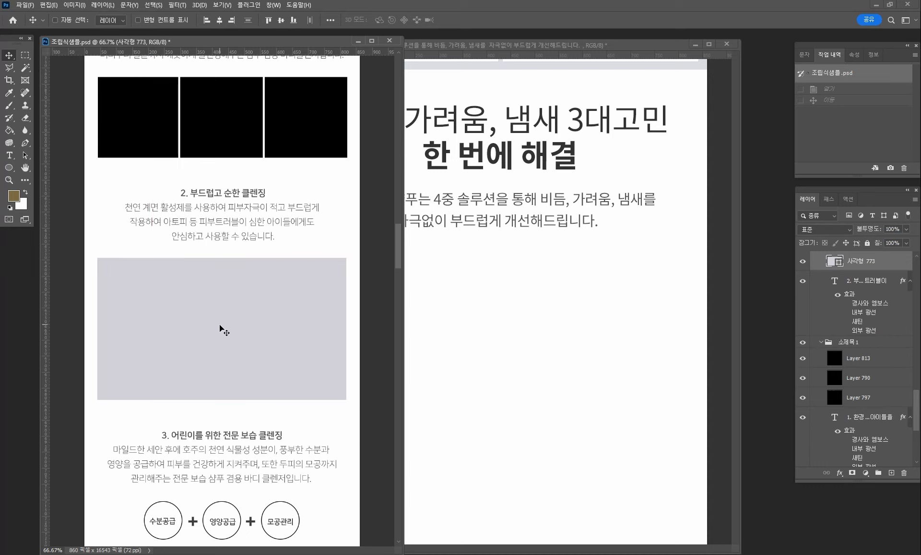
drag(220, 324, 393, 312)
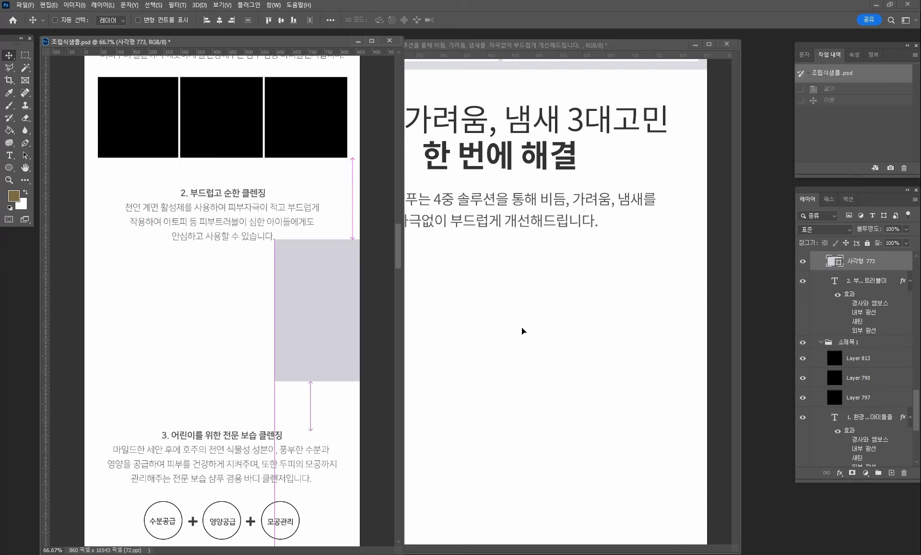
drag(522, 327, 522, 327)
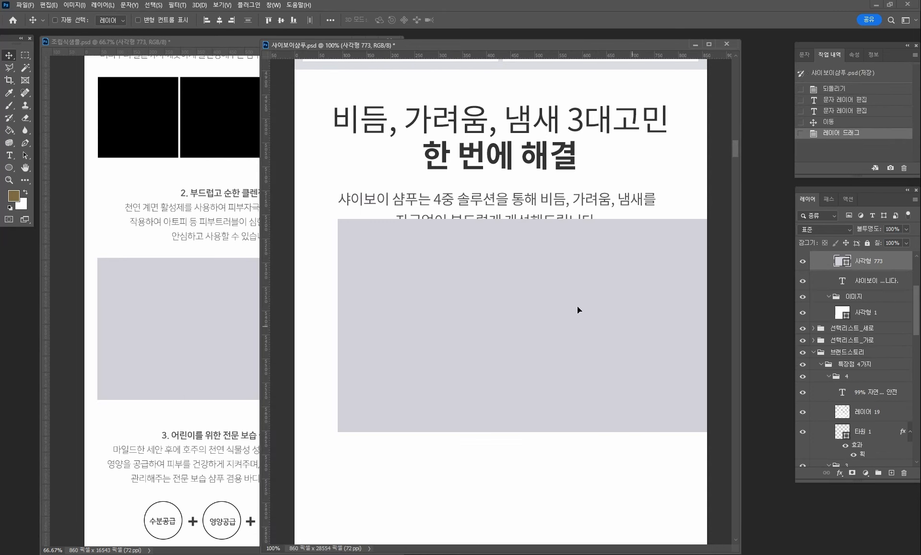
drag(578, 306, 601, 270)
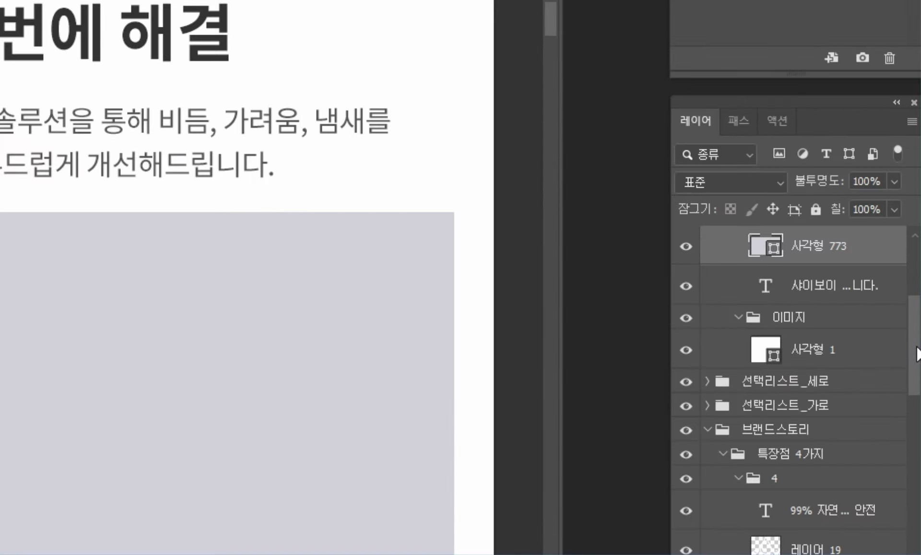
- Examine the stacking order of the copied rectangle and the sub-copy text layer, leaving the rectangle layer selected
scroll(914, 350, up, 1)
click(822, 312)
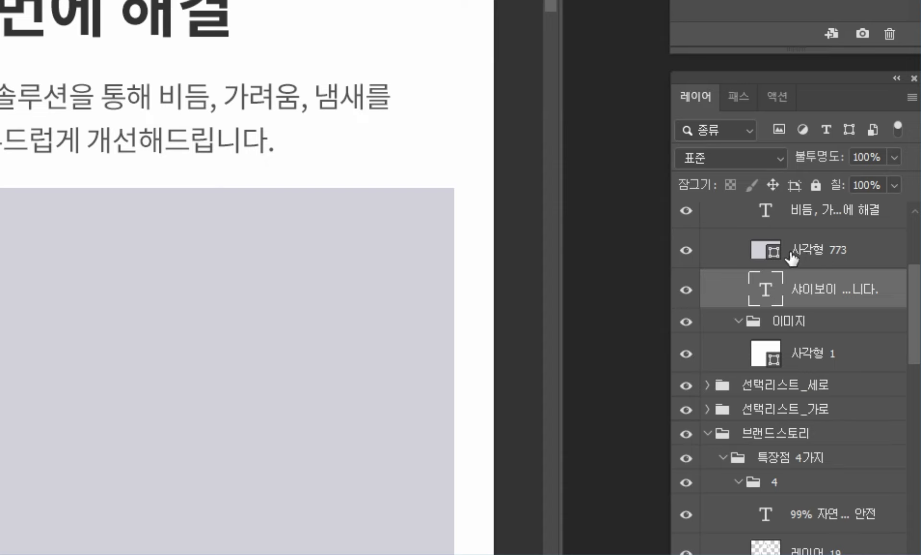
click(768, 257)
click(797, 287)
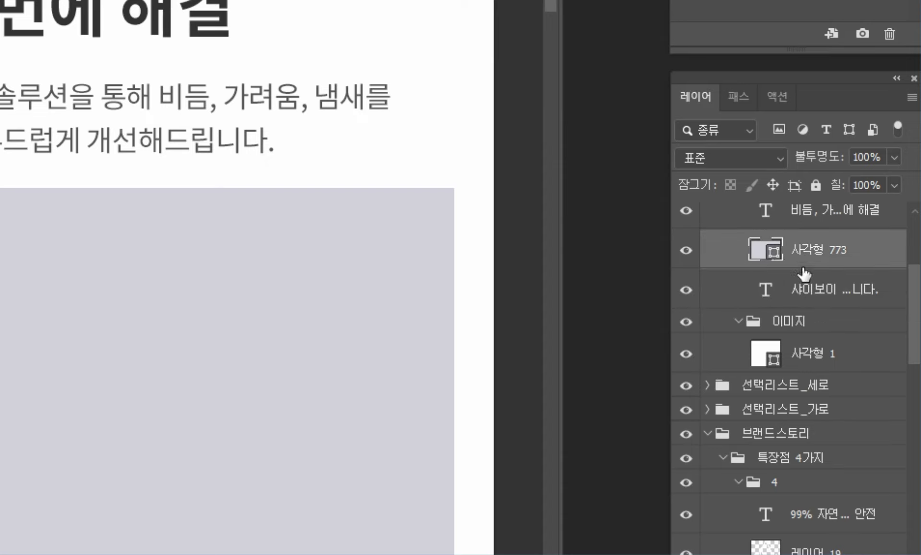
click(800, 250)
click(812, 291)
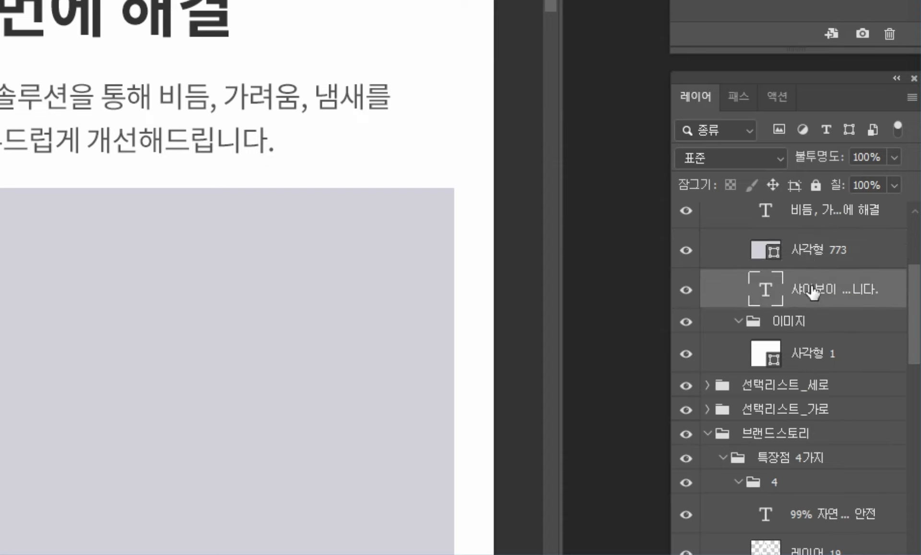
click(811, 251)
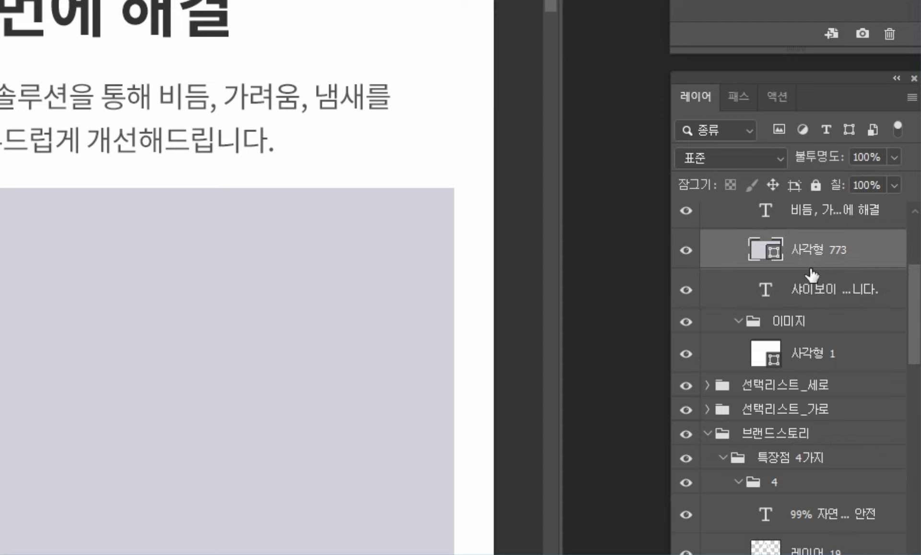
click(812, 288)
click(810, 250)
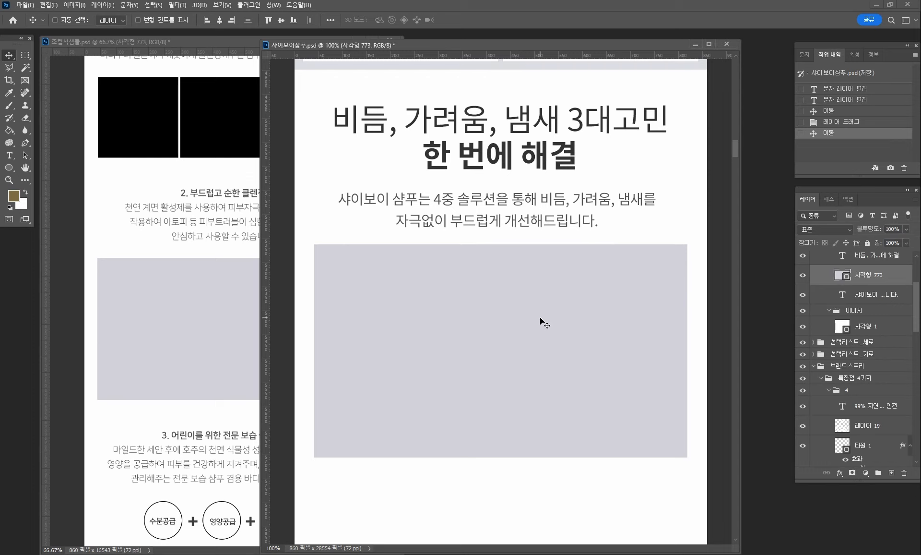
- Enlarge the gray rectangle to about 107.58% width and 120.50% height, keeping it below the sub-copy
key(ctrl+t)
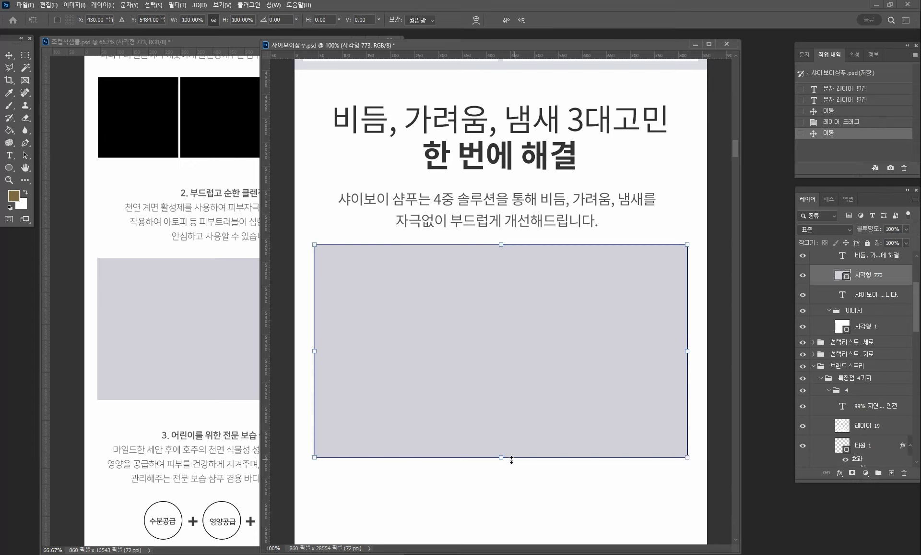
drag(501, 458, 501, 482)
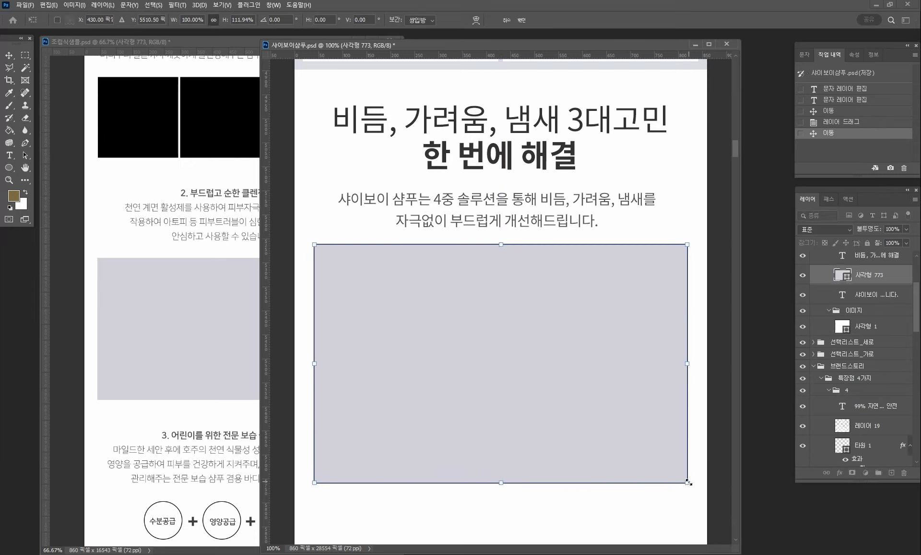
drag(689, 482, 700, 496)
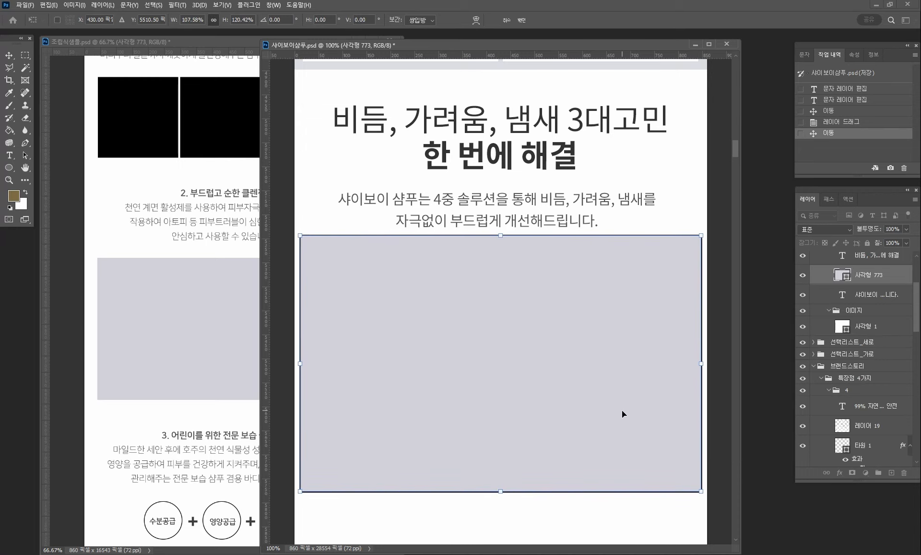
drag(622, 410, 622, 415)
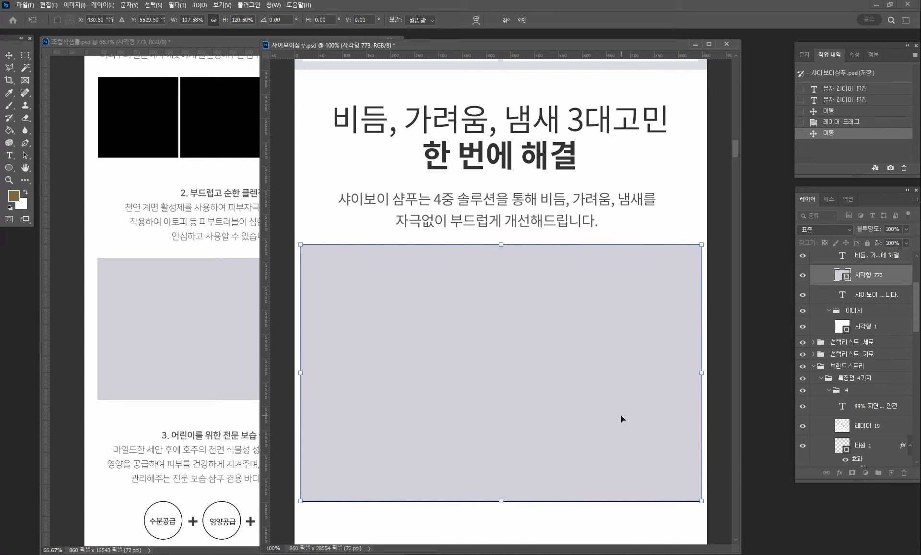
key(Return)
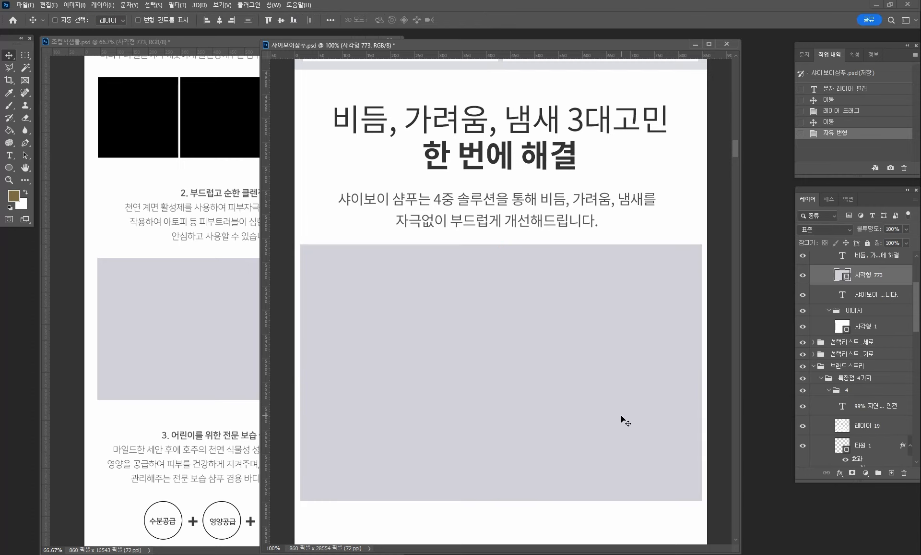
- Nudge the enlarged rectangle slightly down to fine-tune its gap from the sub-copy
key(Down)
key(Down)
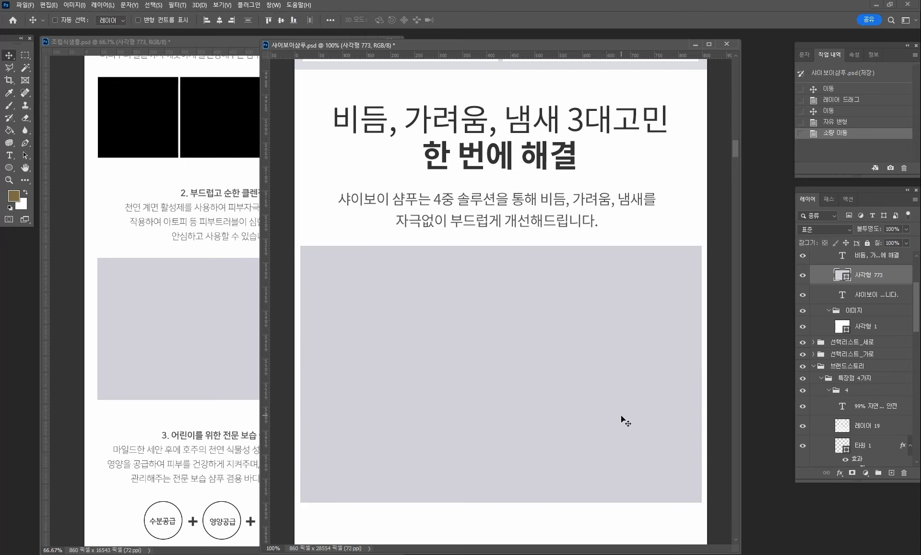
key(Up)
key(Down)
key(Up)
key(Down)
- Open GettyImages-521794894.jpg from the 자료파일 folder as a separate document in Photoshop
key(alt+Tab)
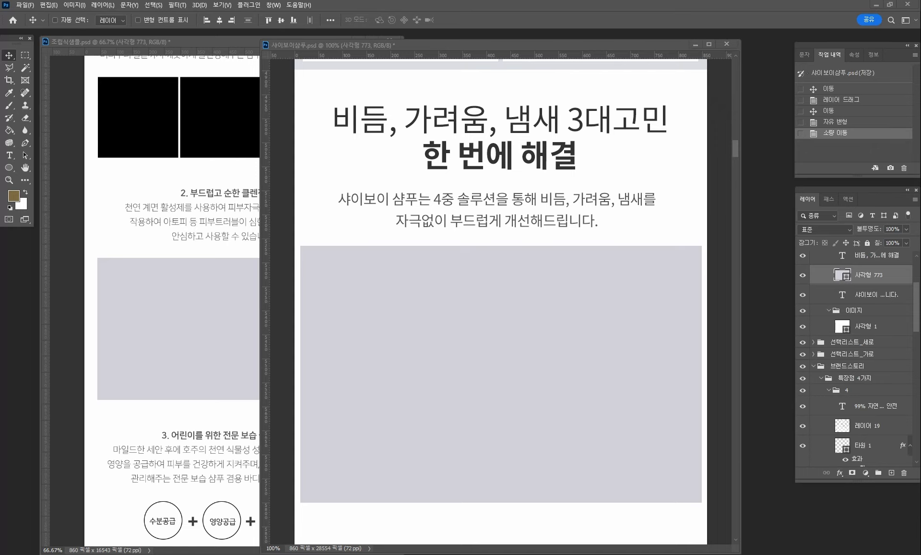
click(623, 342)
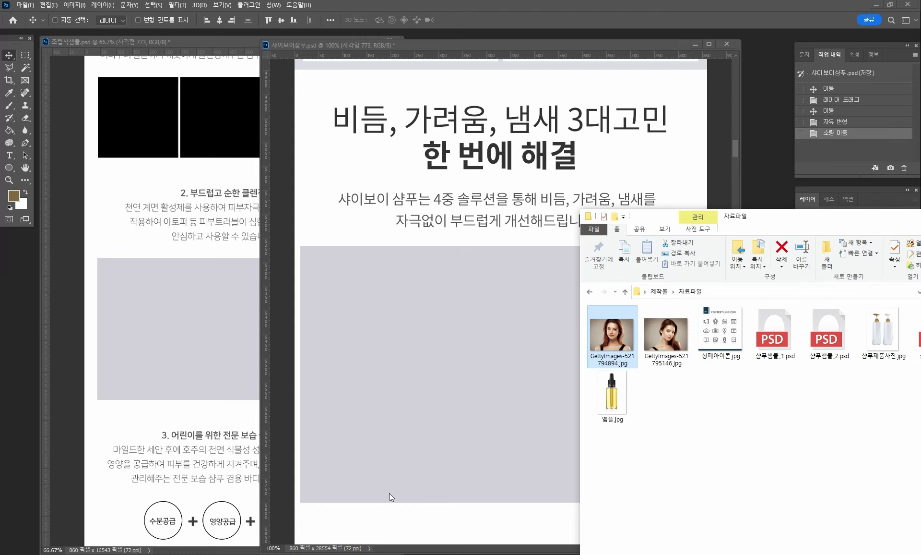
drag(765, 218, 920, 217)
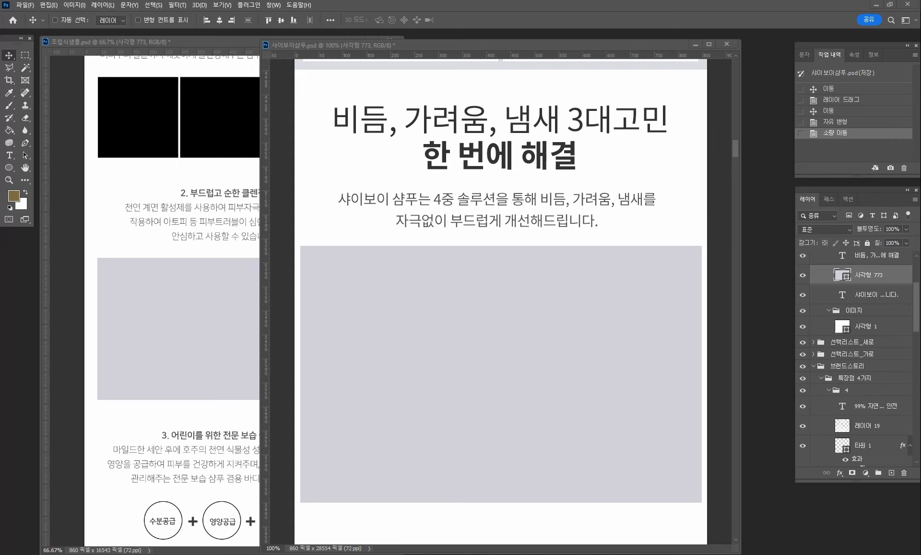
click(764, 315)
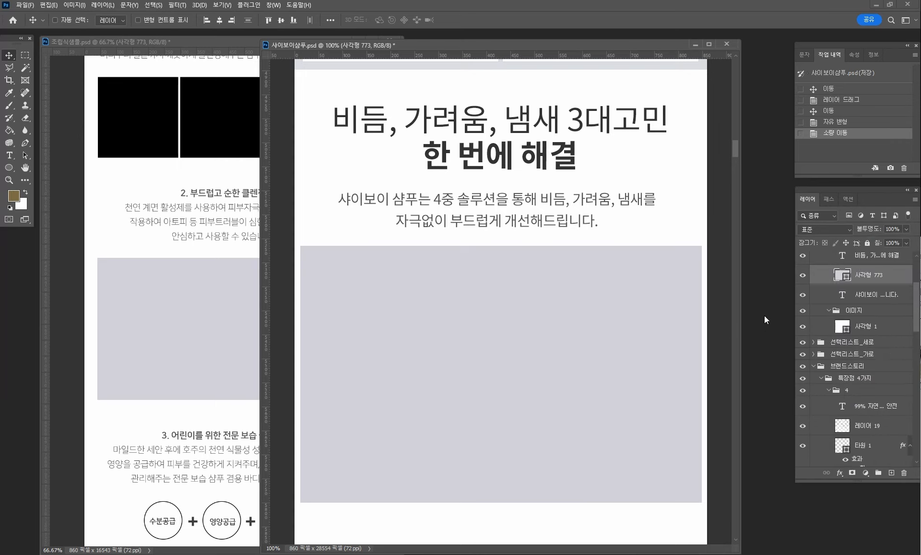
click(920, 422)
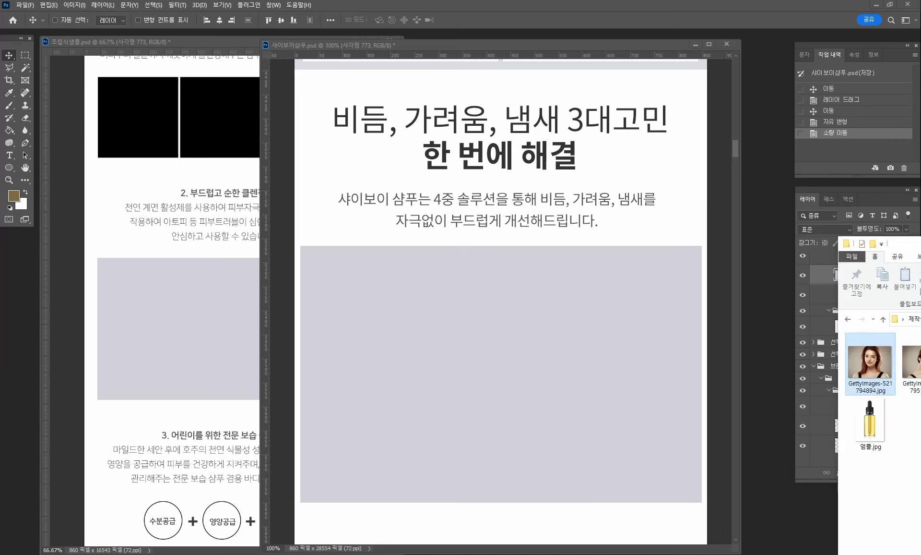
click(876, 374)
drag(876, 375, 770, 395)
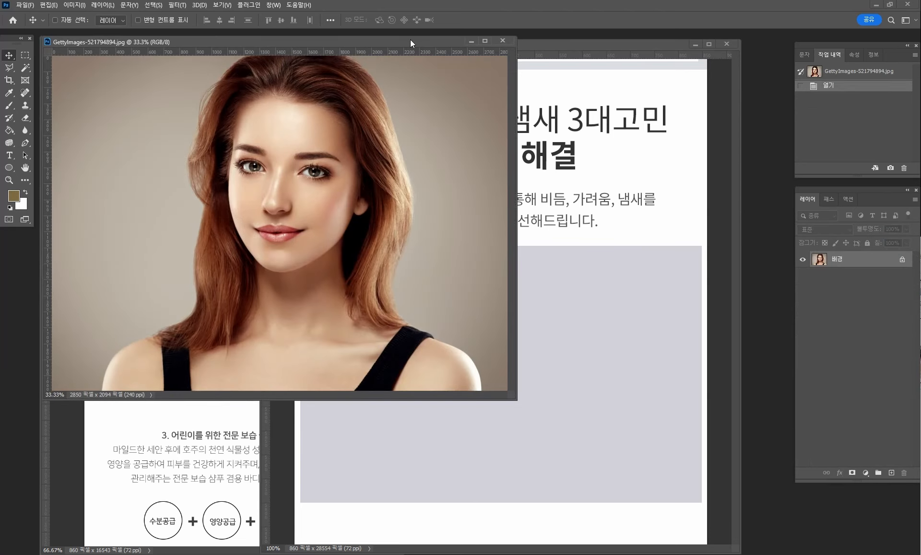
- Copy the woman's portrait photo into 샤이보이샴푸.psd, directly above the gray rectangle layer
drag(410, 42, 313, 82)
click(530, 323)
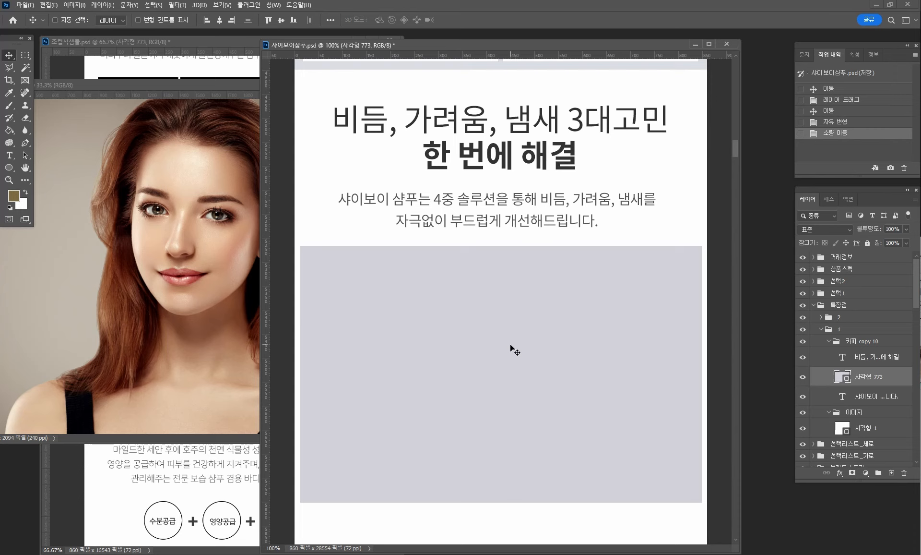
click(209, 263)
drag(177, 245, 537, 350)
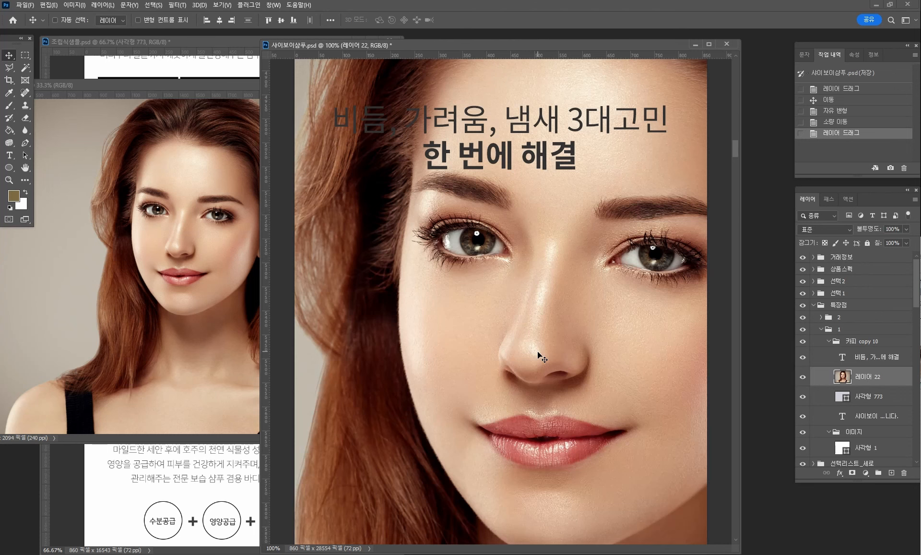
click(181, 287)
click(409, 85)
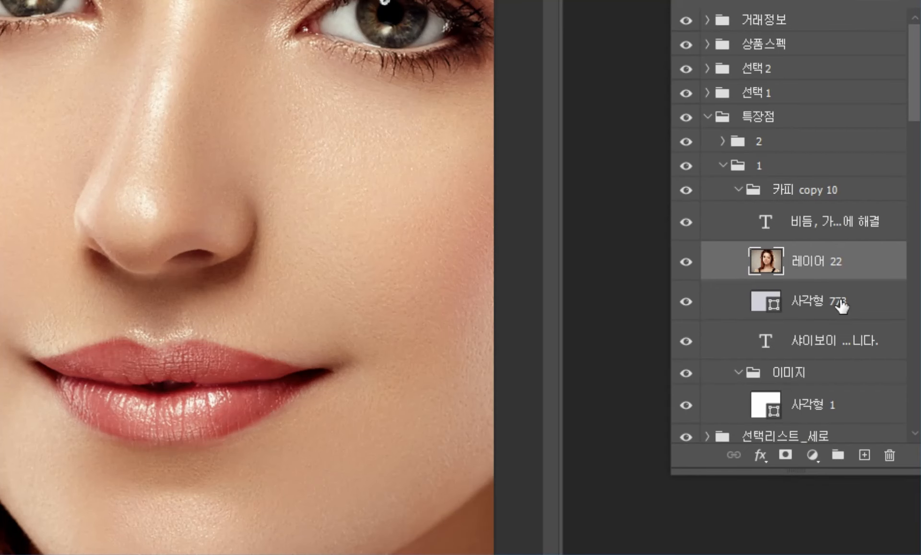
- Examine the stacking order of the portrait photo layer over 사각형 773, leaving the photo layer selected
click(813, 303)
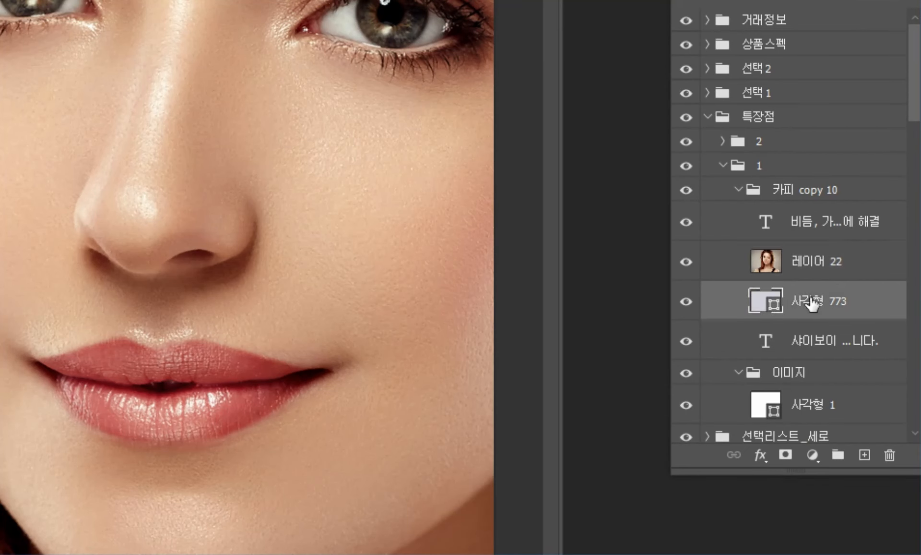
click(812, 265)
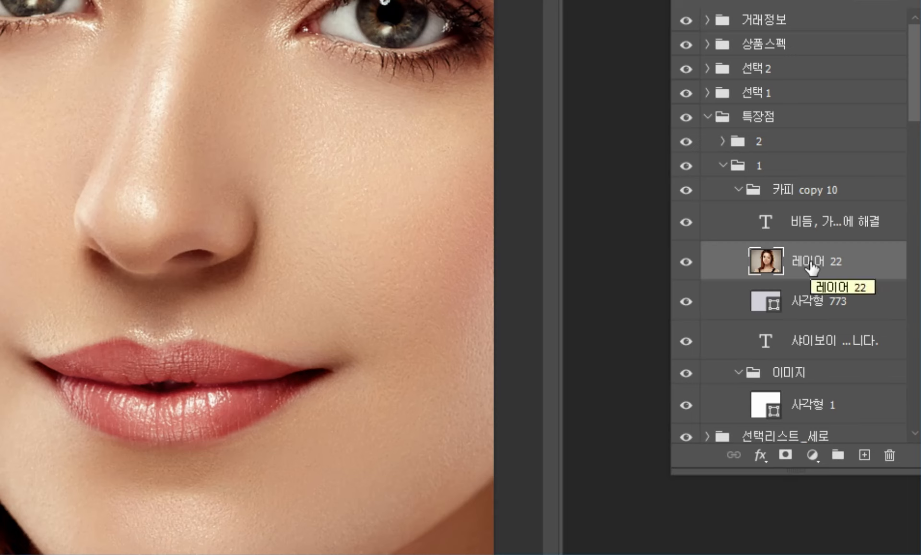
click(812, 302)
click(812, 266)
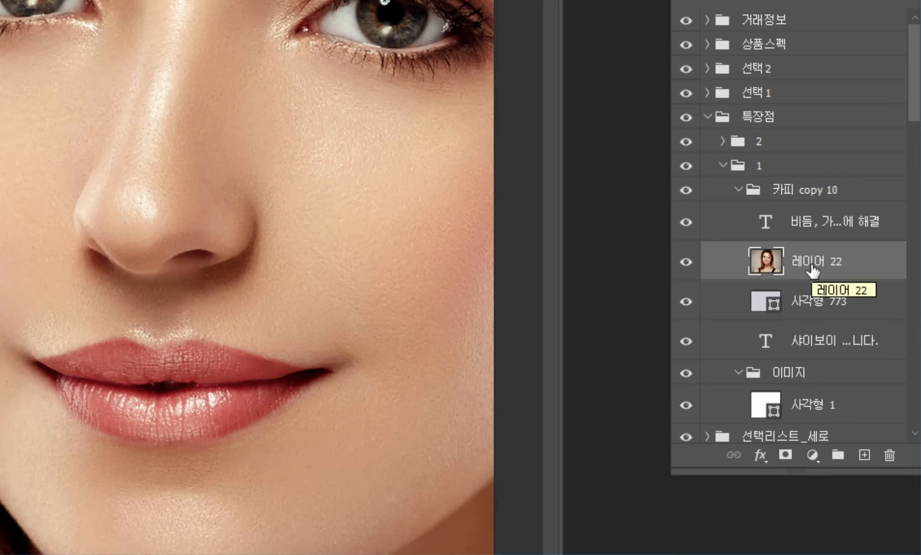
click(811, 303)
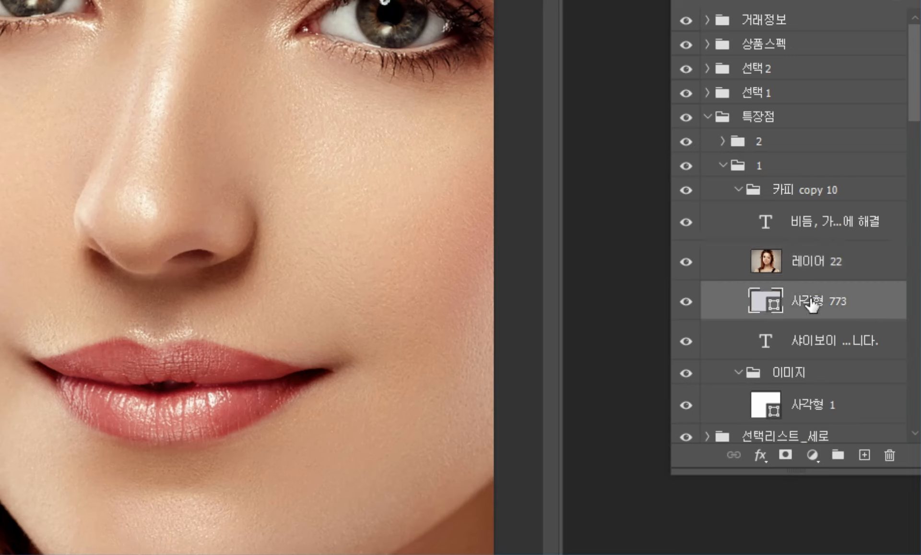
click(812, 269)
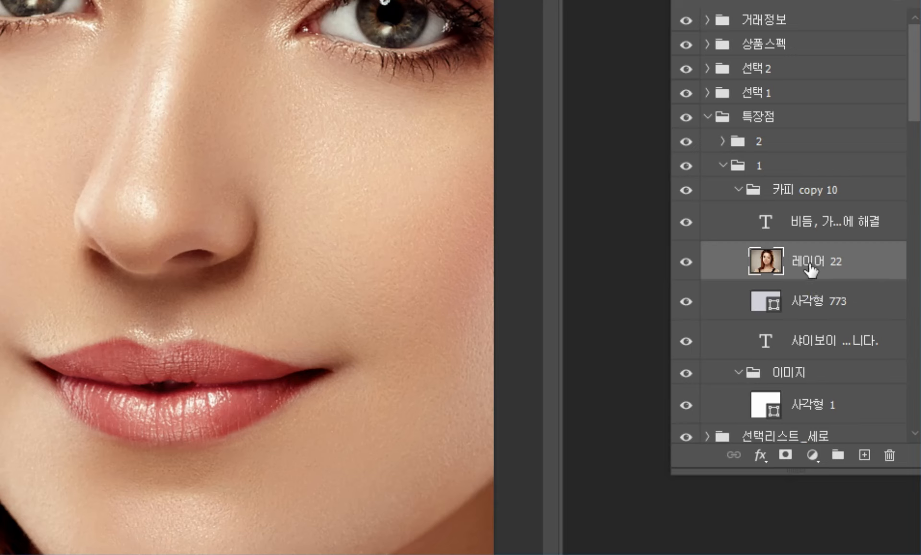
click(811, 301)
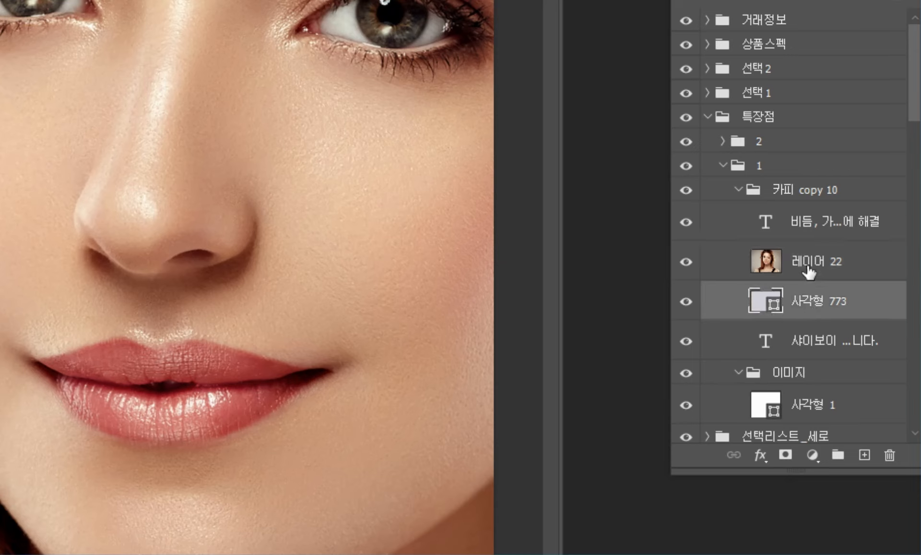
click(809, 271)
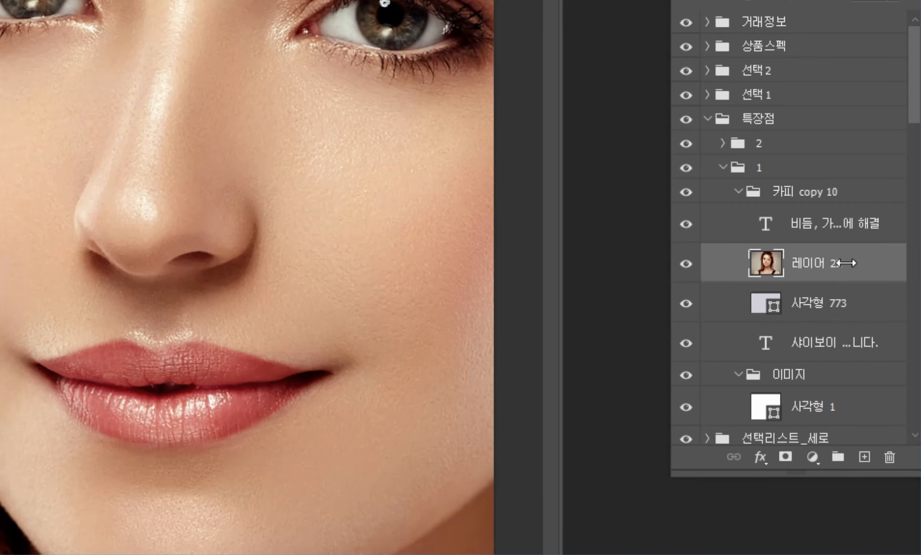
click(841, 304)
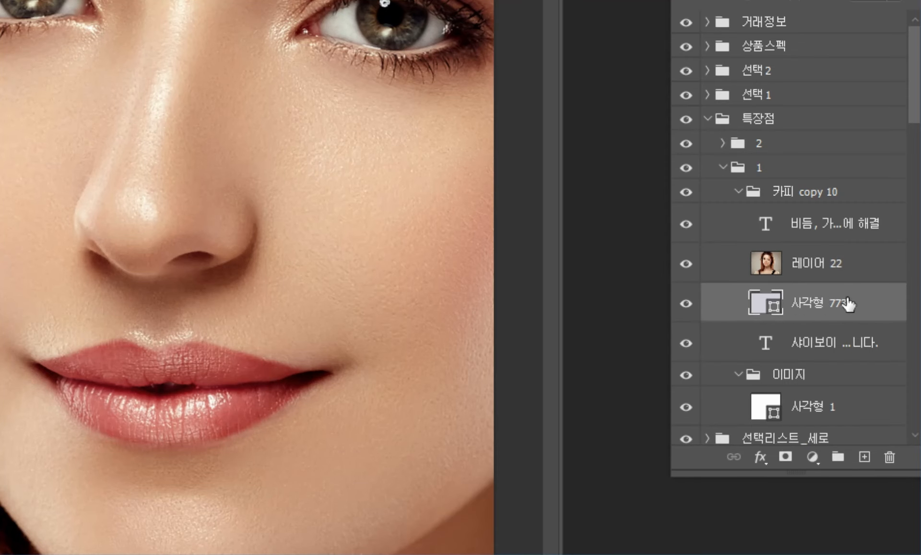
click(824, 270)
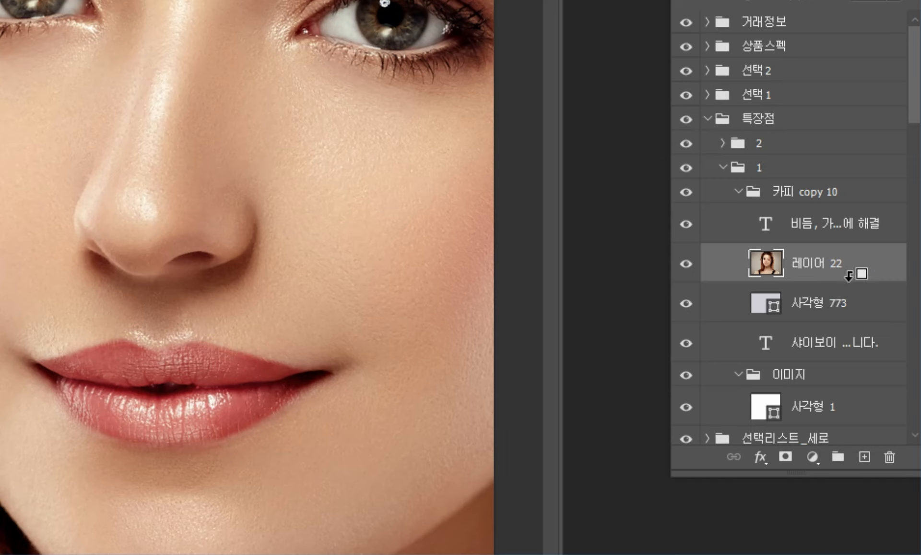
- Clip the portrait photo layer to the 사각형 773 rectangle directly beneath it with a clipping mask
click(832, 301)
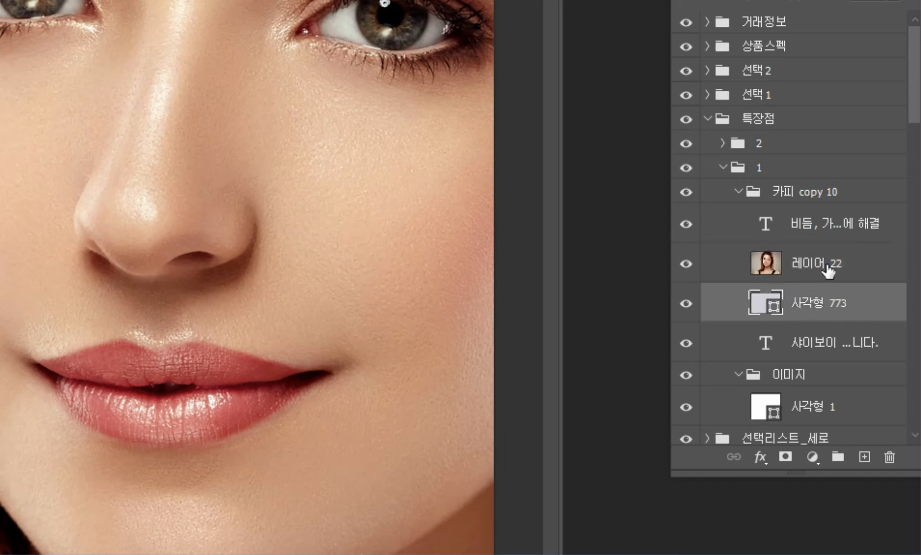
click(842, 280)
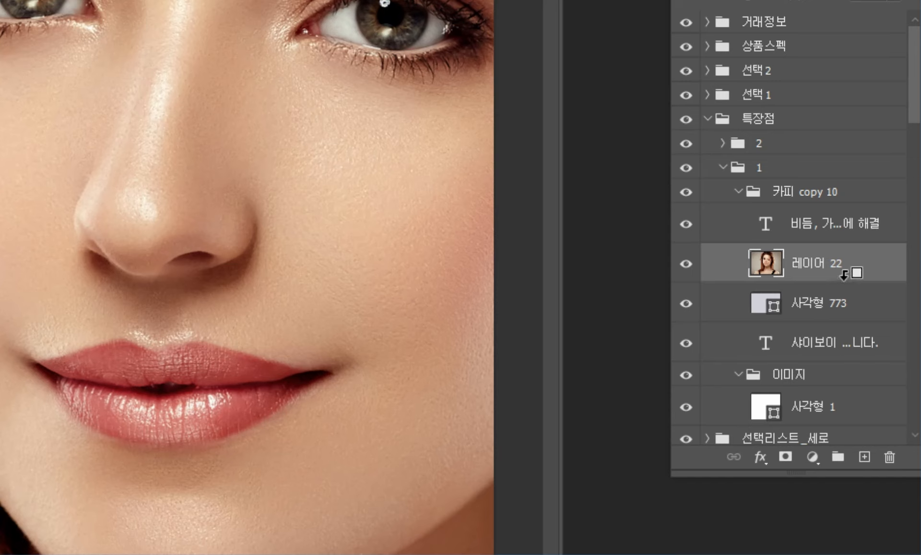
alt+click(844, 274)
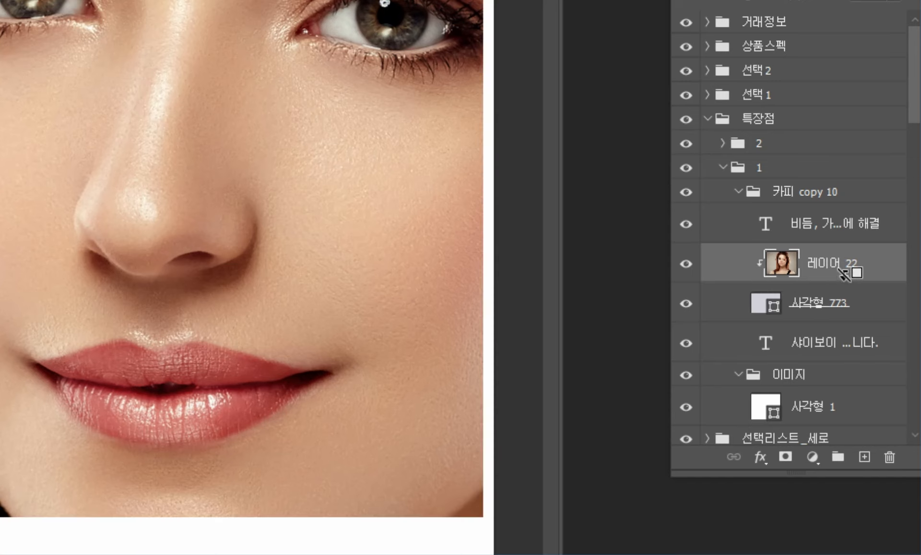
click(839, 298)
click(828, 277)
- Scale the clipped portrait photo to 35% proportionally and position it so the face is centered and fills the image block
drag(485, 1, 393, 4)
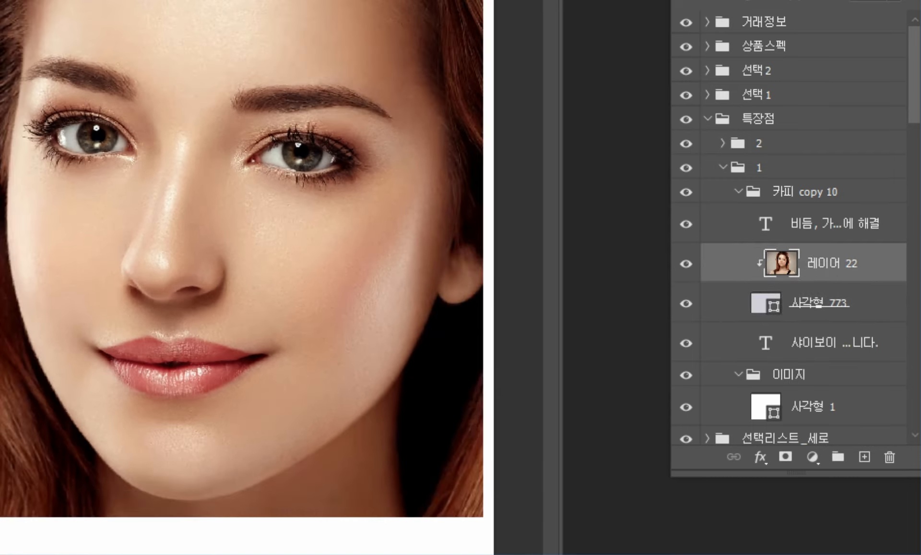
key(ctrl+t)
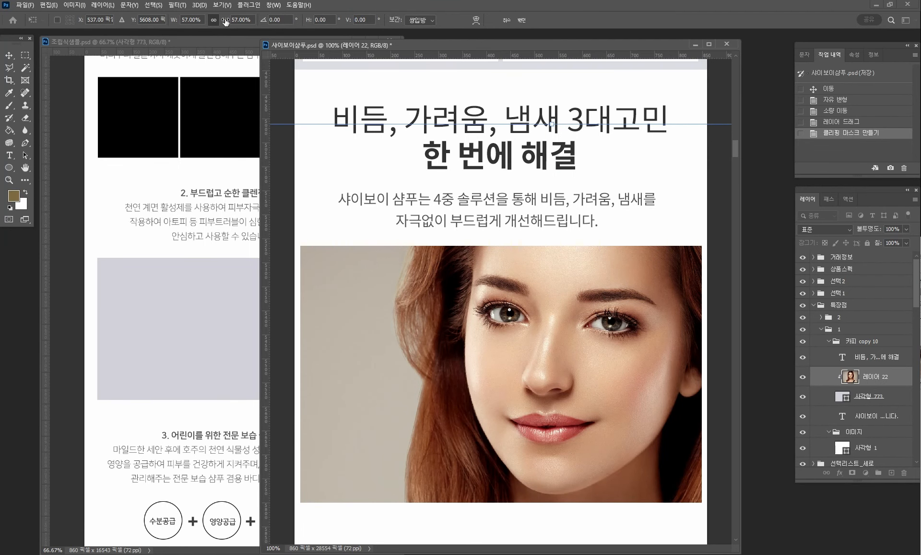
drag(225, 20, 212, 21)
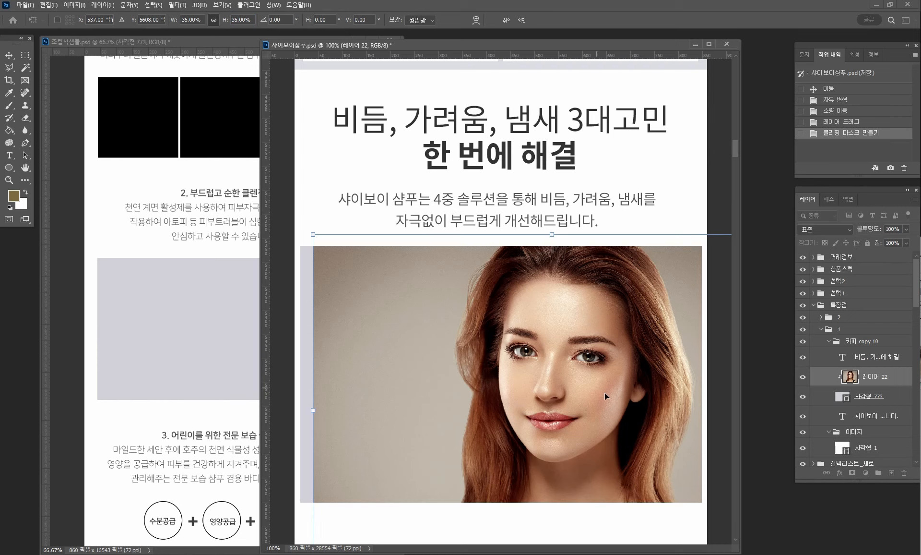
drag(604, 392, 554, 407)
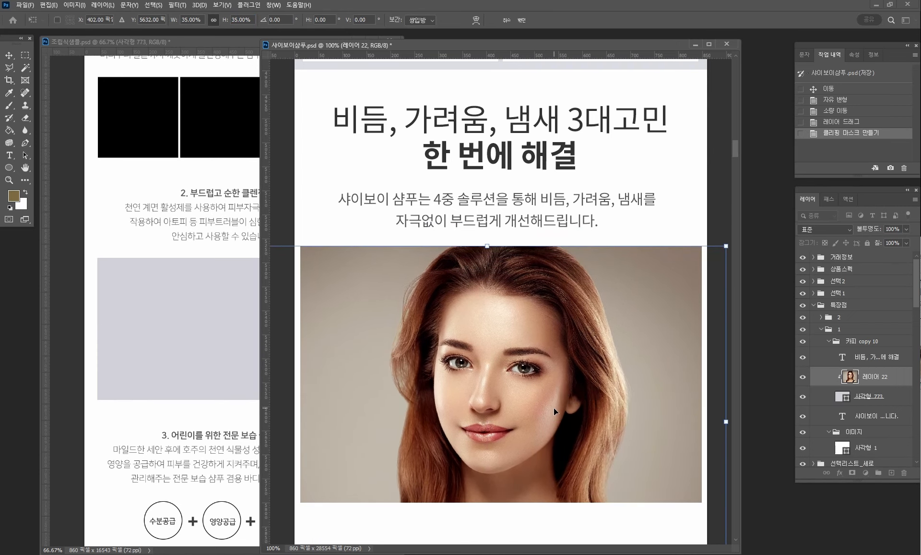
key(Right)
key(Right)
key(Right)
key(Right)
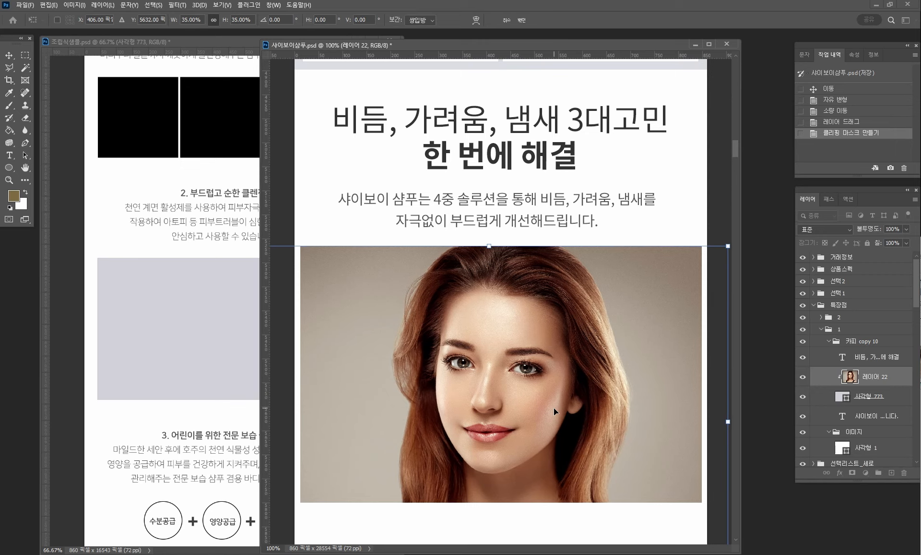
key(Return)
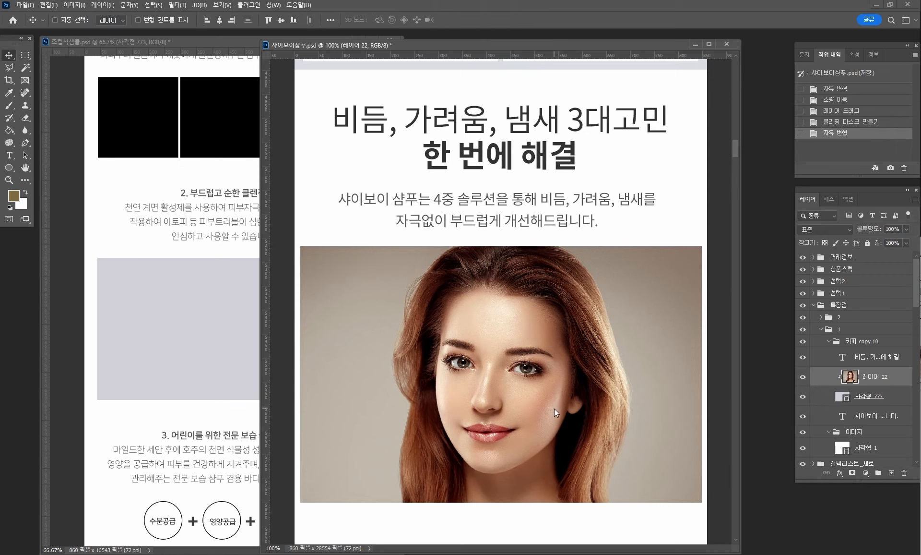
- Duplicate group 1 inside 특장점, name the copy 2, and rename the original group 2 as 3
key(ctrl+minus)
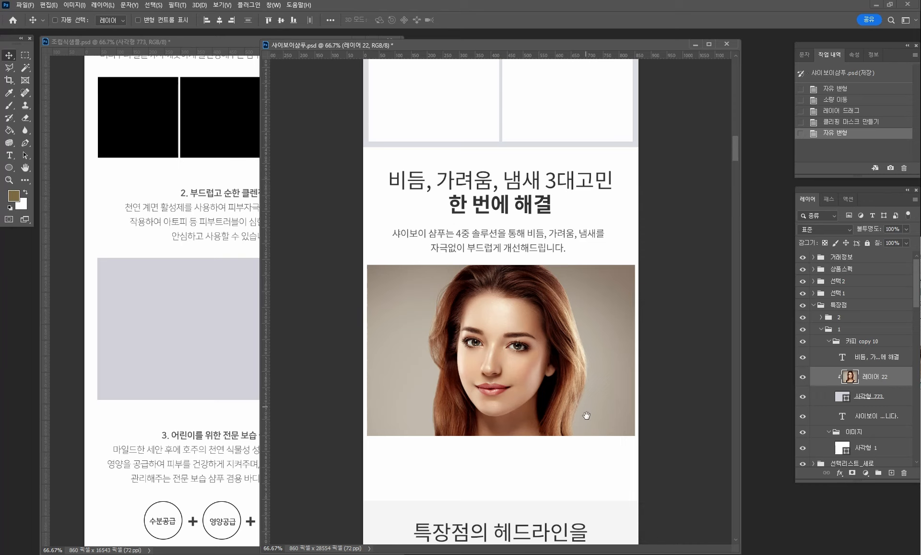
drag(586, 416, 590, 305)
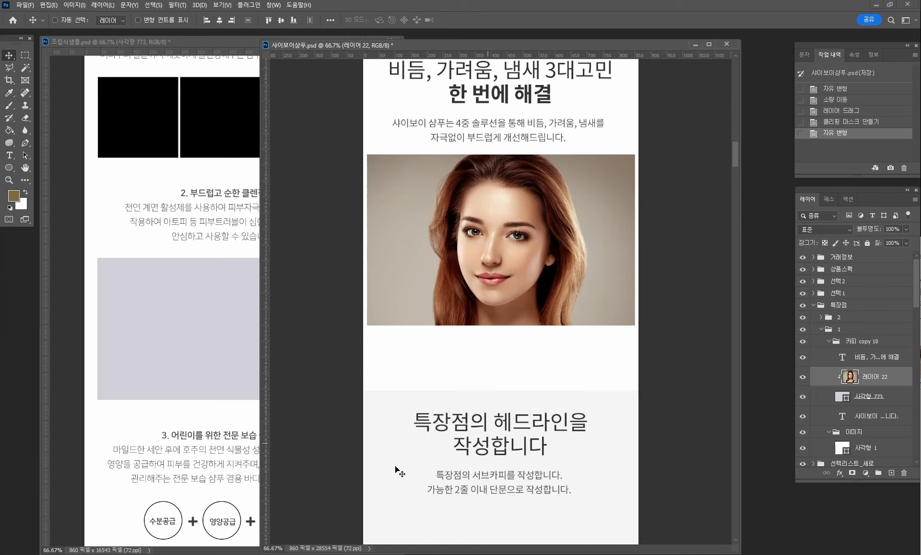
click(853, 330)
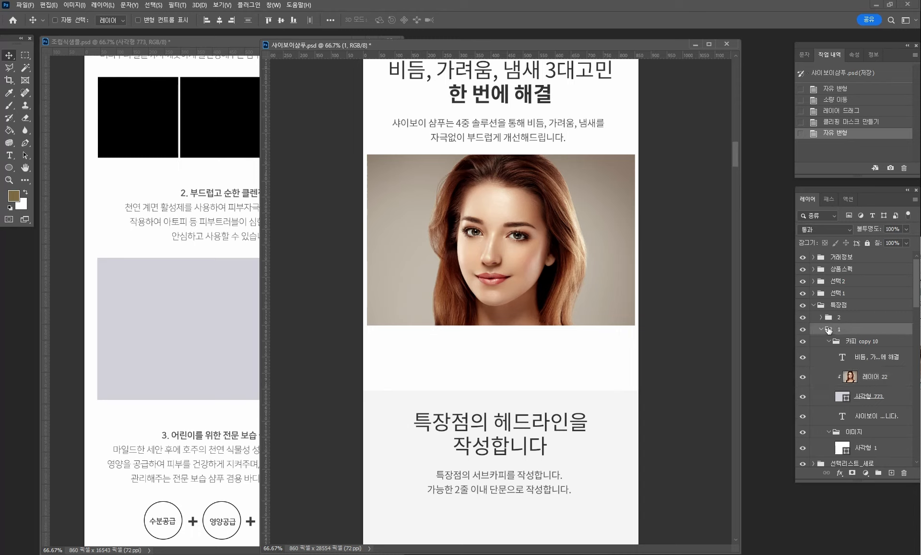
click(822, 329)
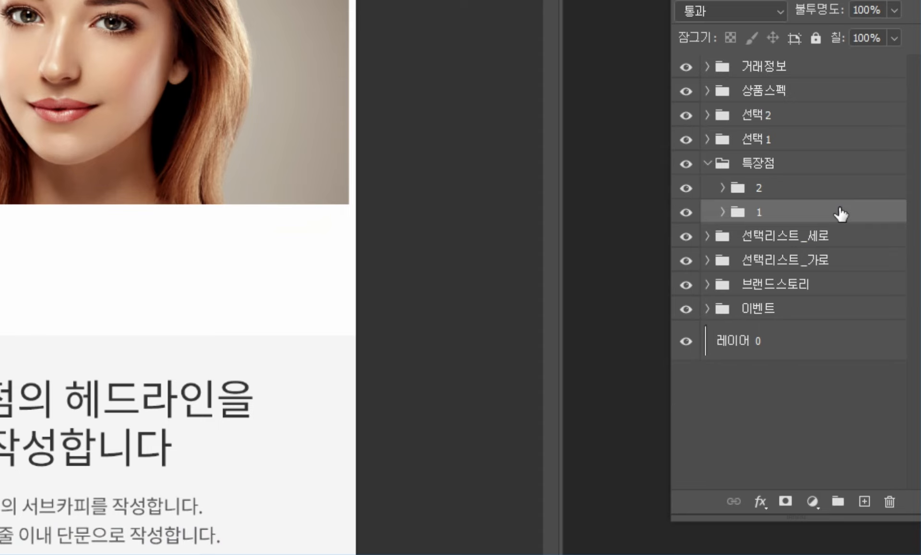
drag(841, 214, 865, 502)
double_click(774, 212)
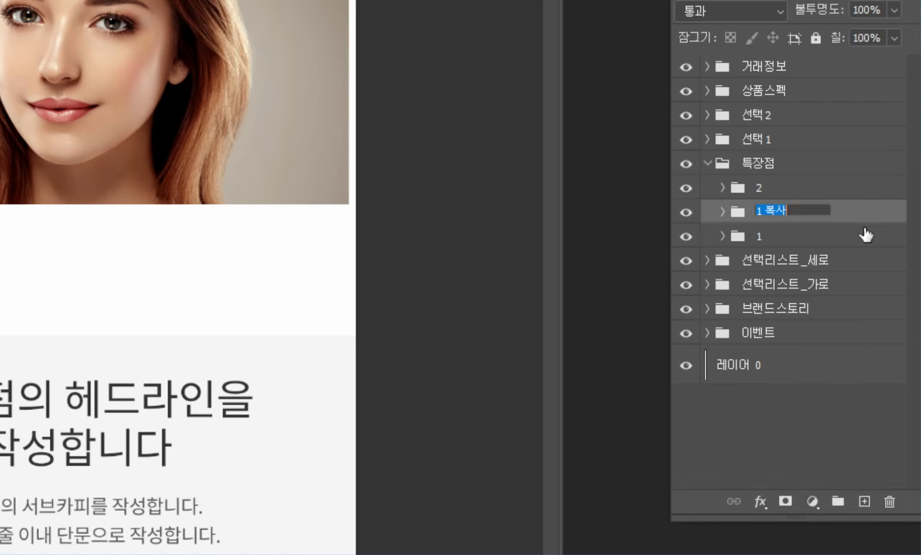
text(2)
key(Return)
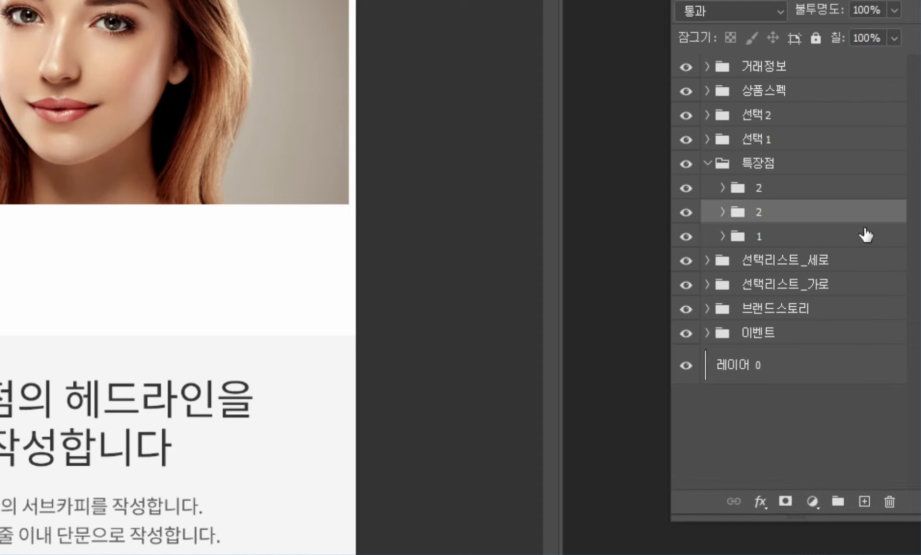
double_click(760, 187)
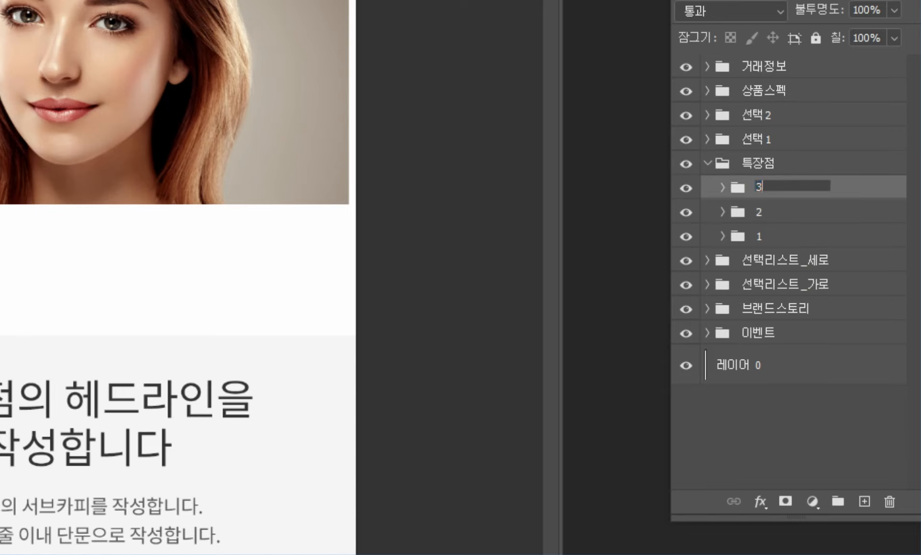
key(Return)
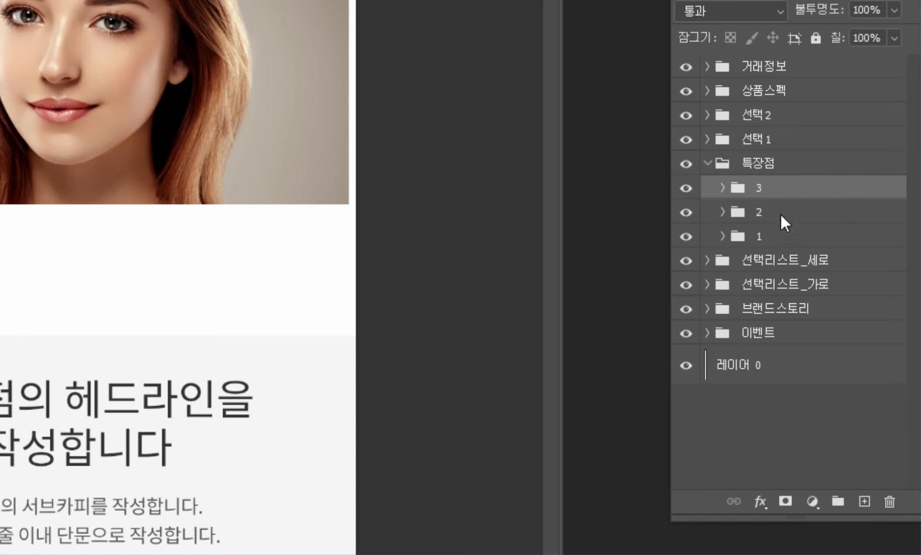
- Move the duplicated group 2 directly below the first selling-point section and shift group 3 down beneath it
click(800, 215)
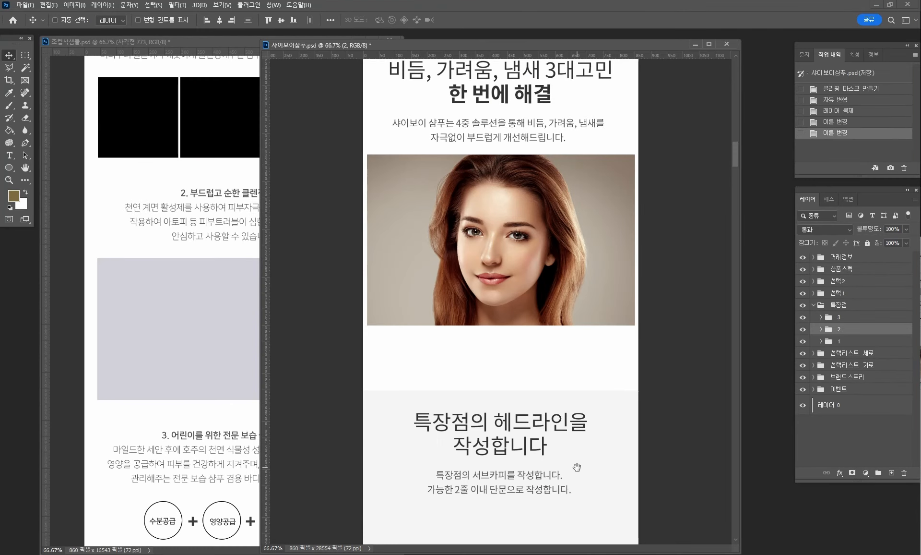
drag(577, 467, 578, 294)
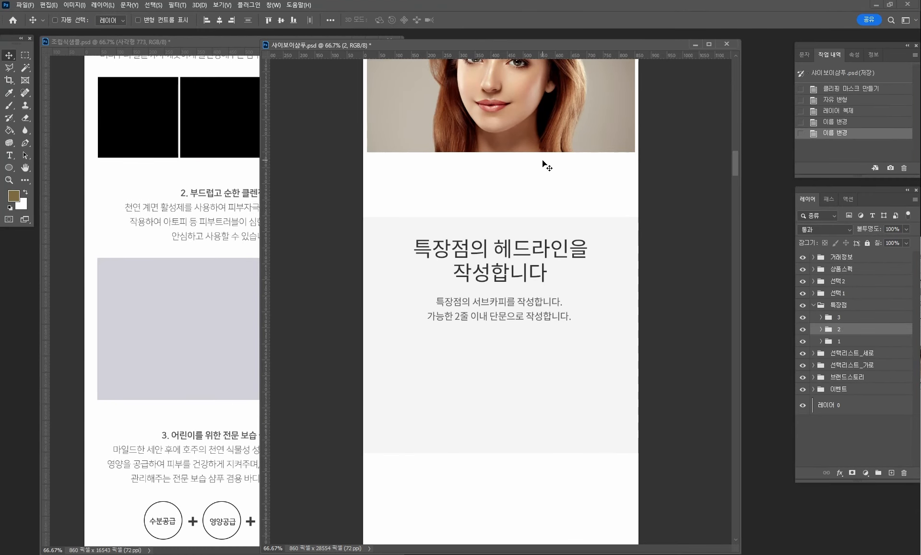
drag(551, 117, 551, 411)
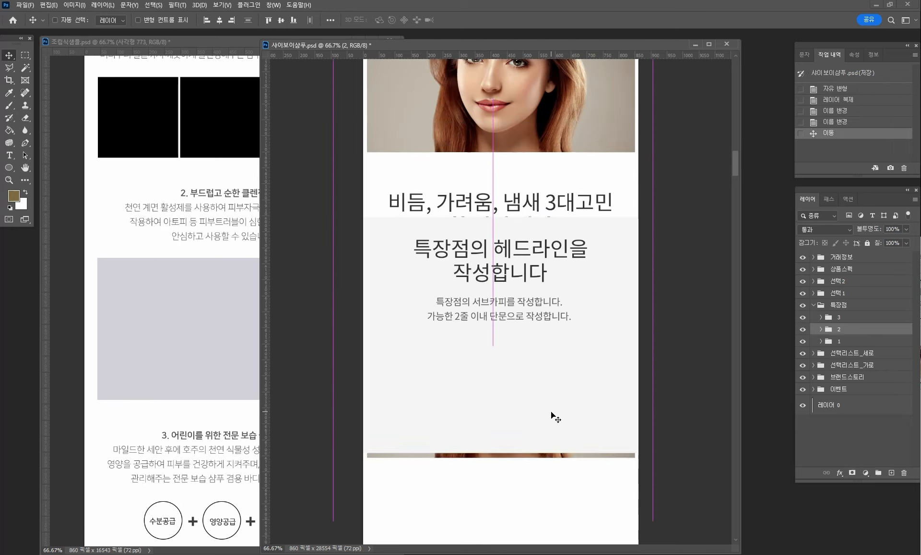
click(853, 317)
drag(564, 173, 569, 431)
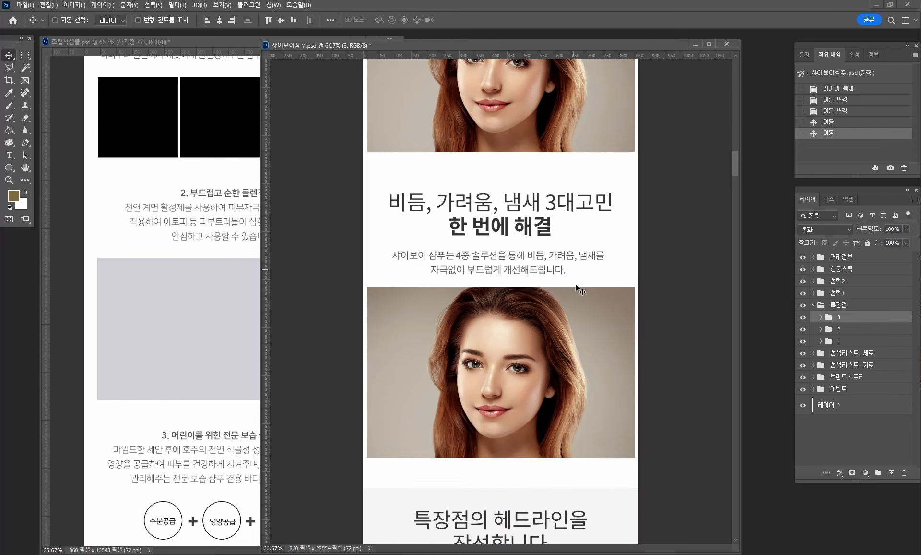
- Delete the duplicated portrait photo and its gray 사각형 773 rectangle from group 2
mouse_move(561, 304)
mouse_down()
mouse_move(569, 373)
mouse_move(569, 317)
mouse_up()
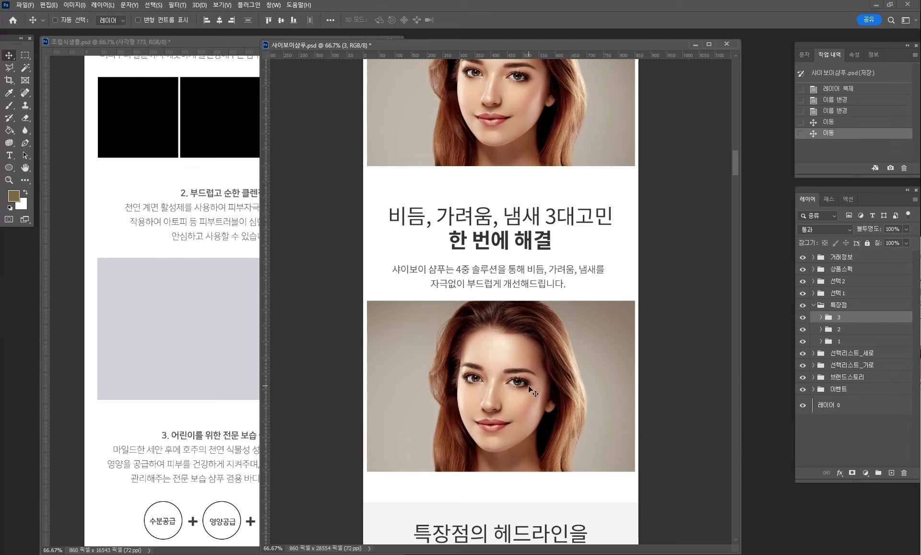
ctrl+click(522, 401)
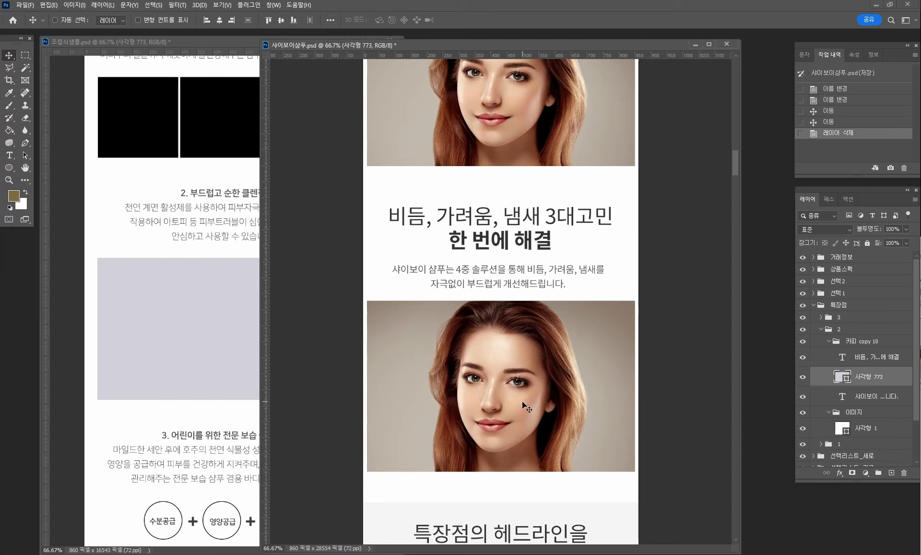
key(Delete)
key(Delete)
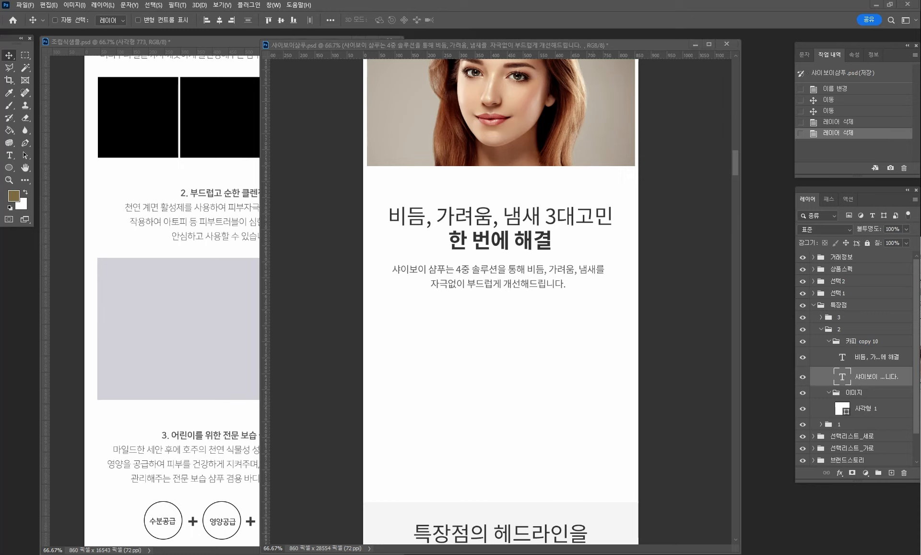
- Open GettyImages-521795146.jpg from the 자료파일 folder as a separate document in Photoshop
key(alt+Tab)
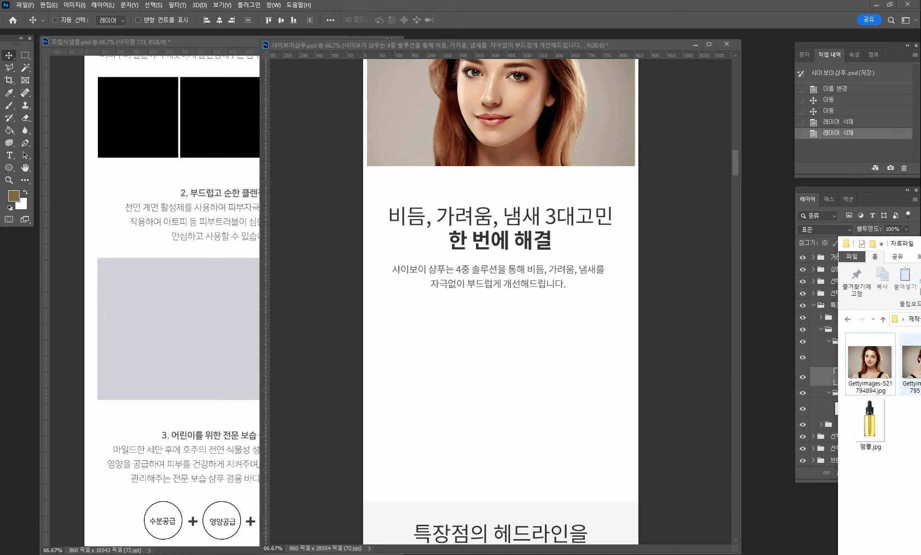
drag(920, 243, 914, 250)
click(786, 381)
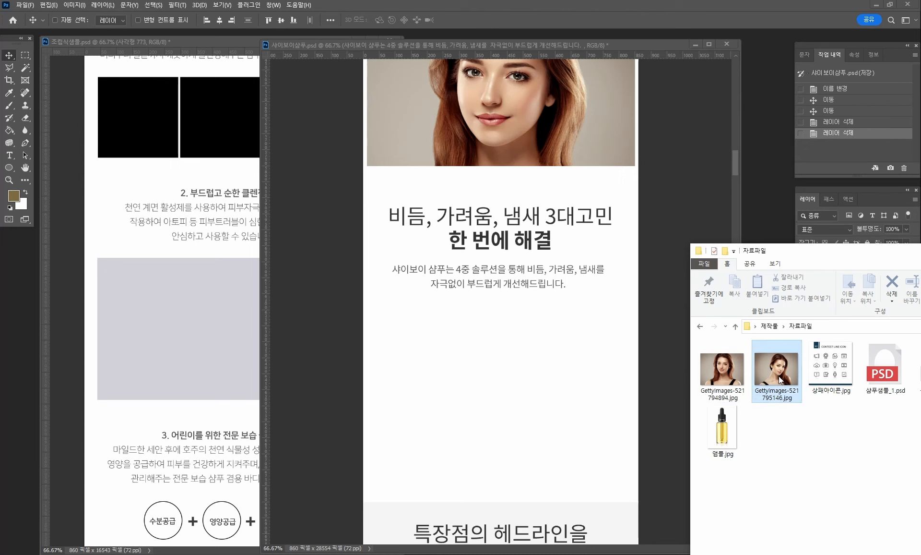
drag(786, 382, 770, 212)
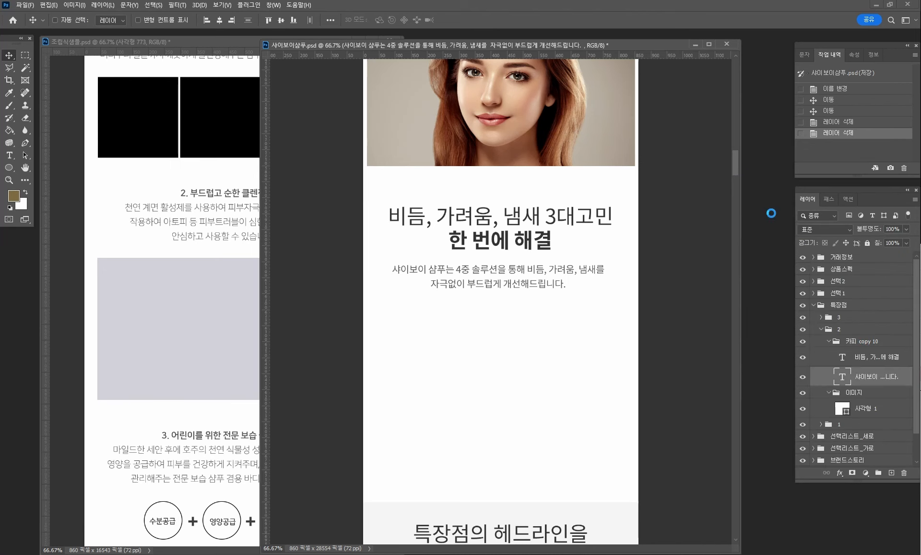
click(606, 359)
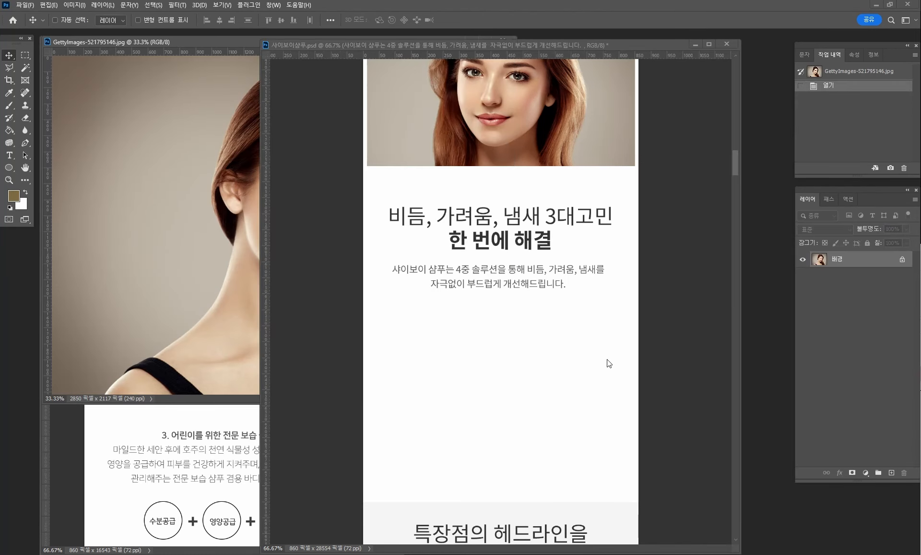
click(218, 324)
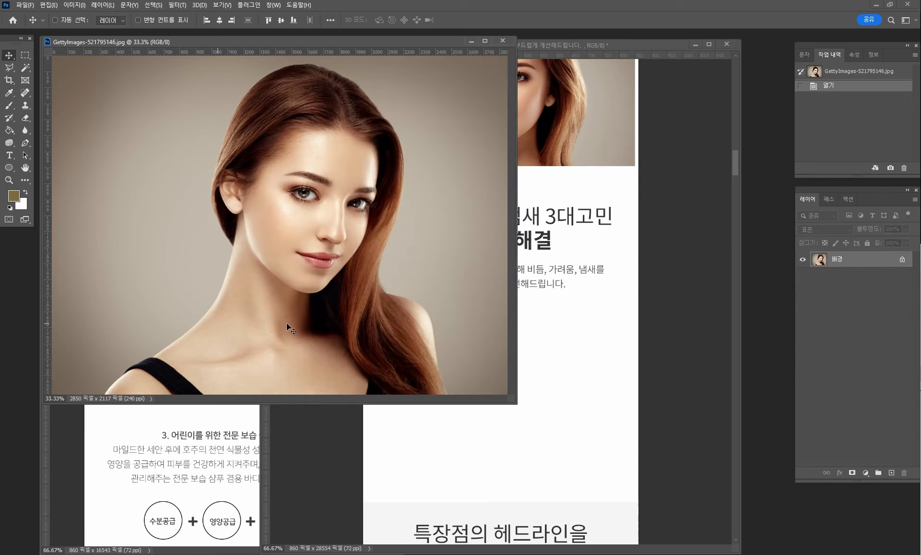
- Select the white 사각형 1 background layer of group 2 in 샤이보이샴푸.psd, and return to the second portrait photo
click(555, 365)
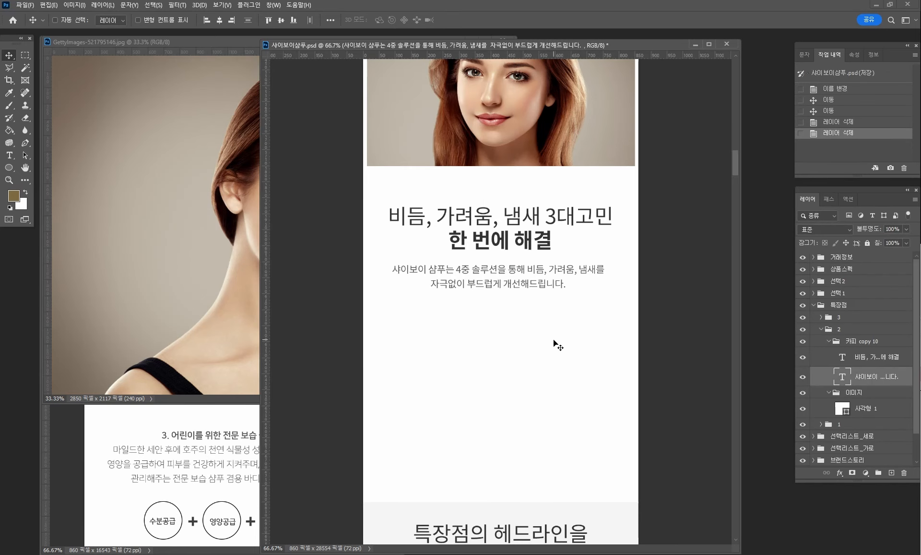
click(553, 339)
click(226, 341)
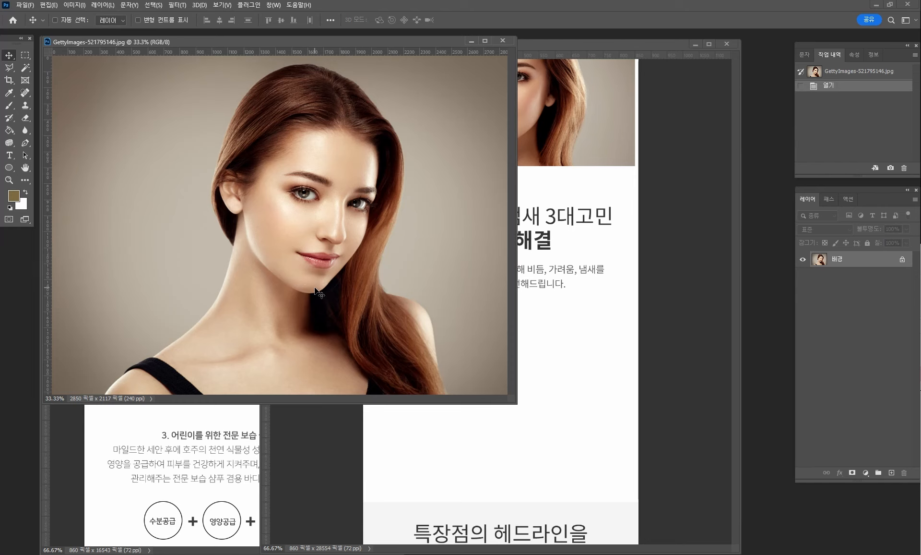
- Arrange the GettyImages-521795146.jpg window so part of the second section's blank area stays exposed, leaving the photo document active
drag(406, 42, 570, 114)
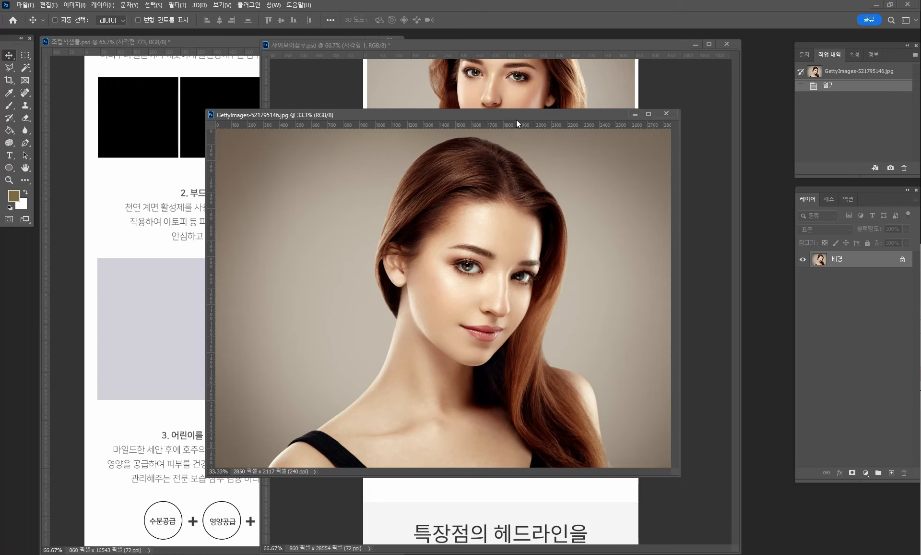
drag(517, 119, 330, 131)
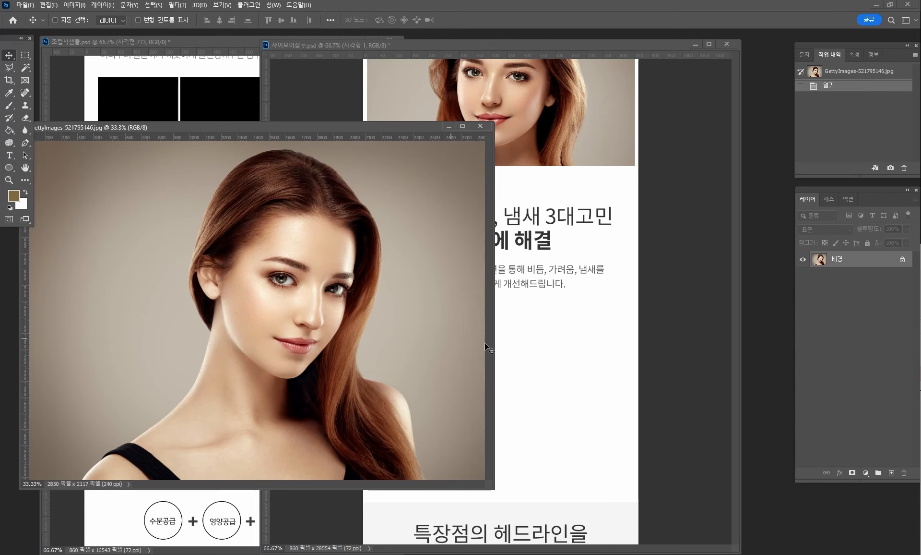
click(524, 344)
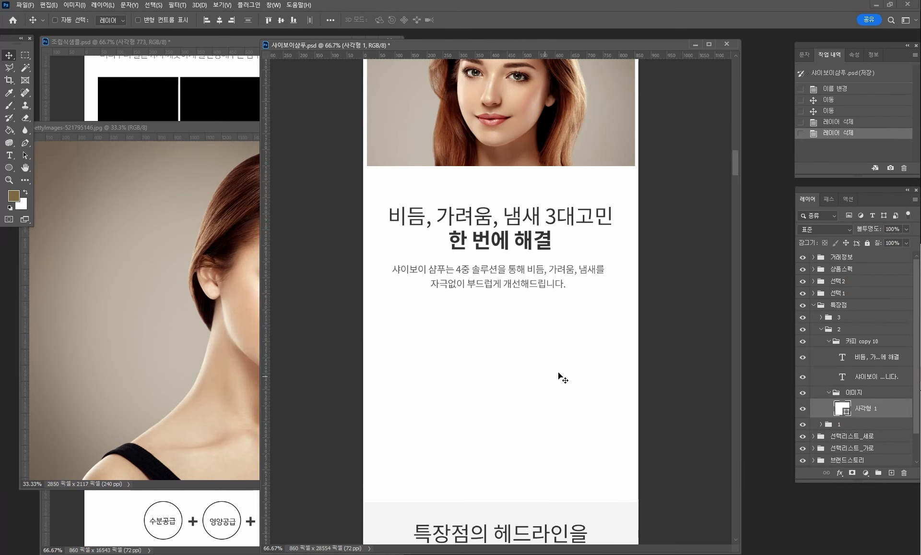
click(128, 352)
click(546, 332)
key(ctrl)
click(217, 340)
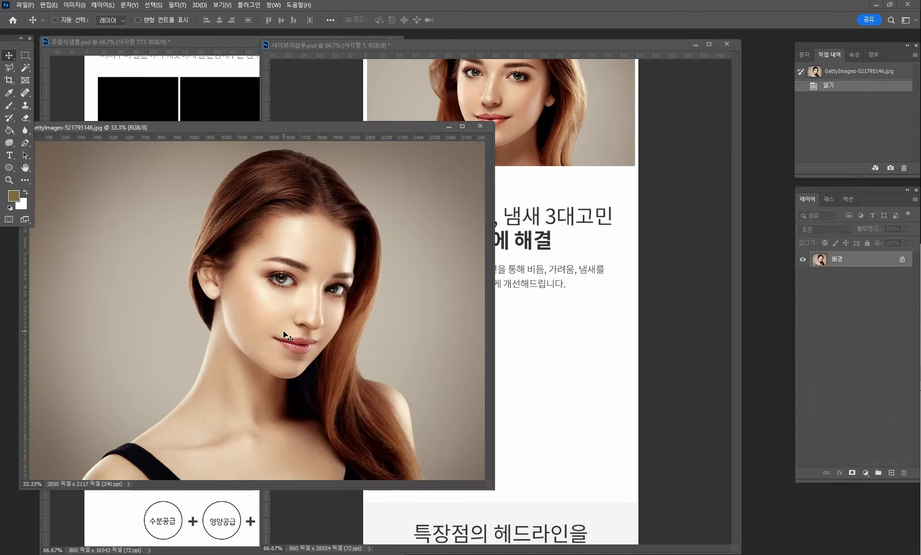
- Copy the second portrait photo into 샤이보이샴푸.psd directly above 사각형 1 in group 2, and clip it to that rectangle
drag(526, 325, 571, 363)
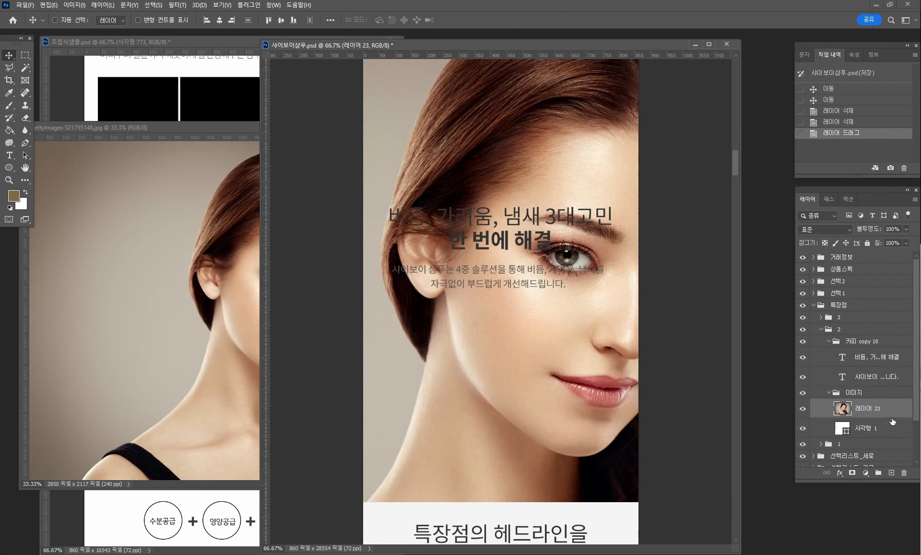
alt+click(864, 418)
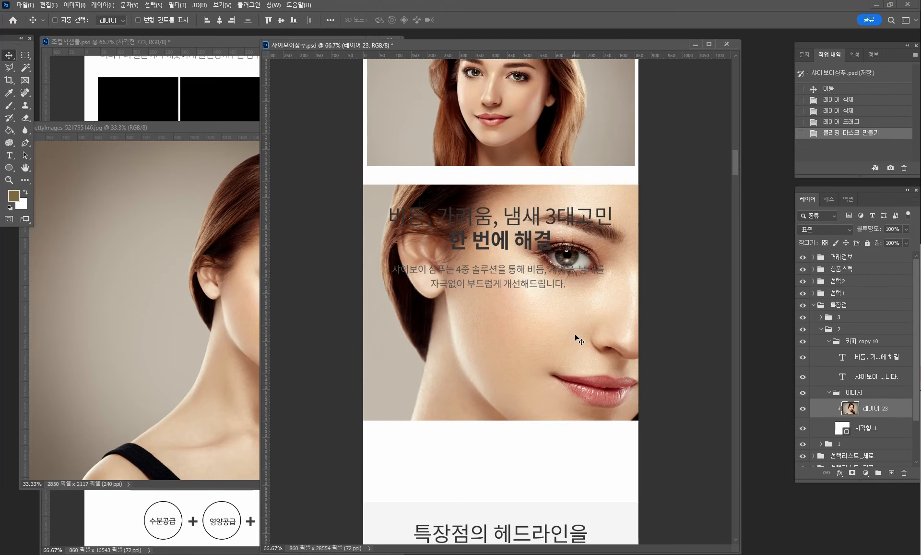
- Scale the clipped portrait photo to 35% and position it so the face sits on the right side of the section
key(ctrl+t)
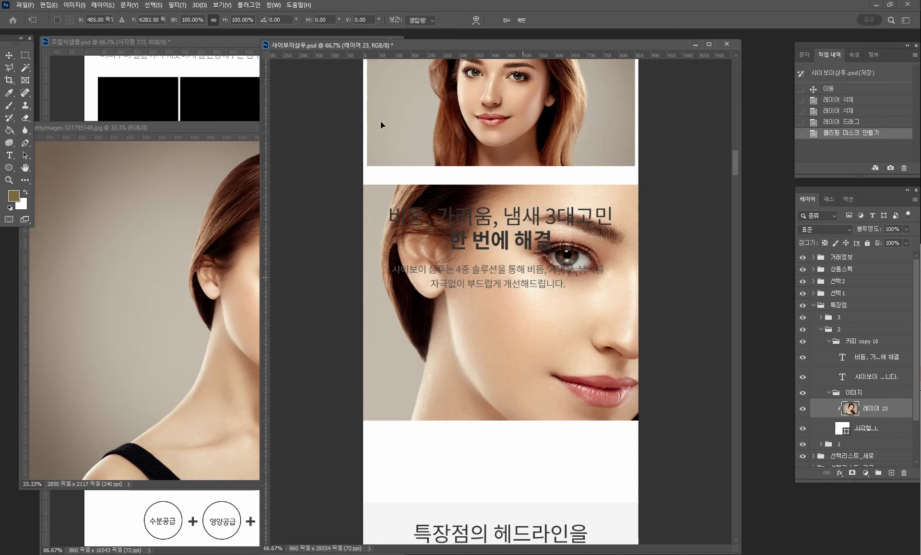
drag(222, 24, 192, 21)
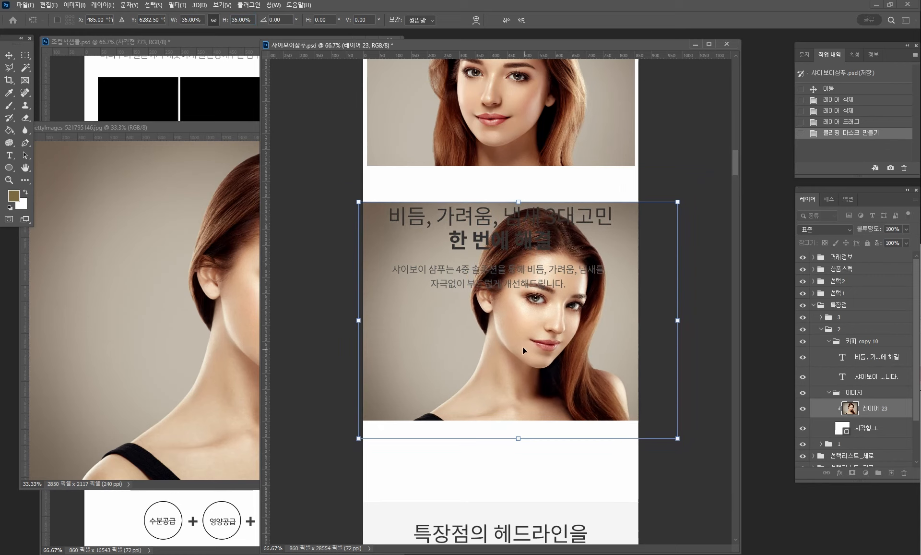
drag(562, 359, 585, 343)
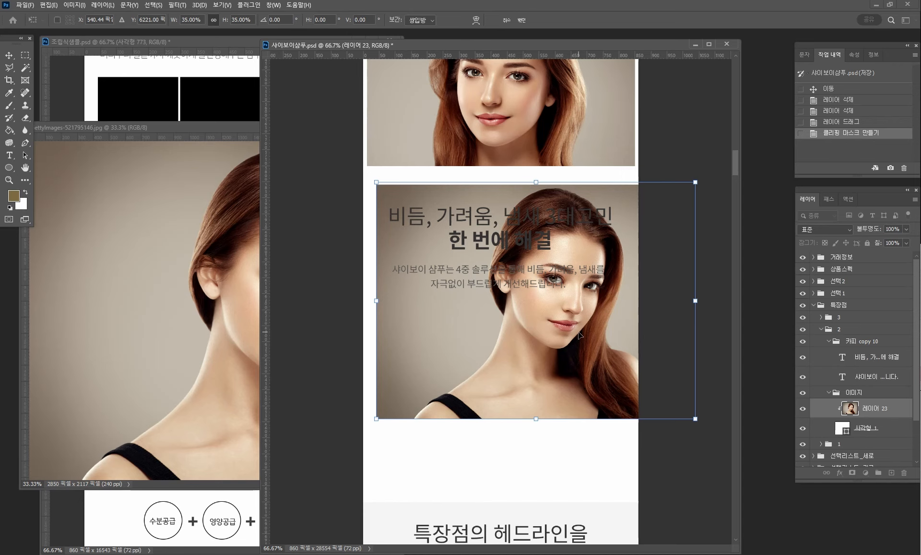
key(Return)
key(Down)
key(Down)
key(Down)
key(Down)
key(Down)
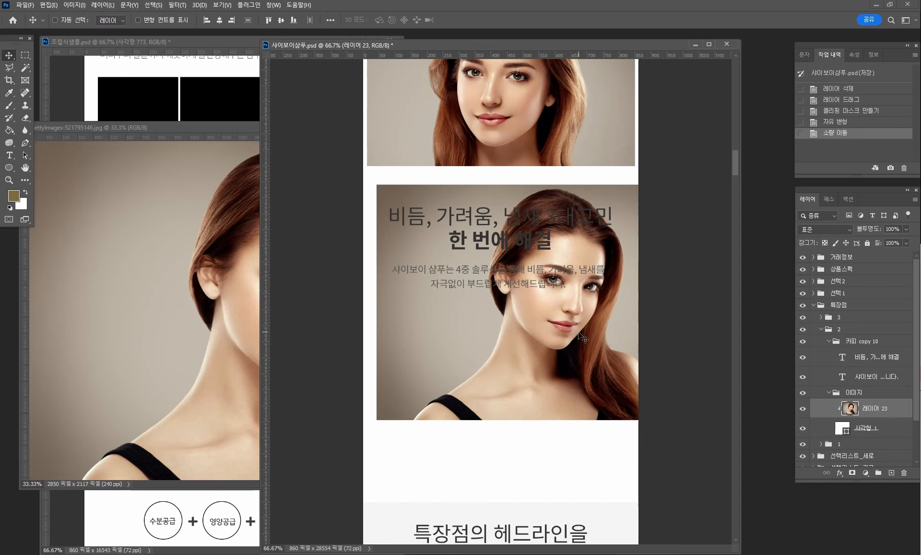
- Close the GettyImages-521795146.jpg document and widen the 샤이보이샴푸.psd window with the page at 100% zoom
click(226, 342)
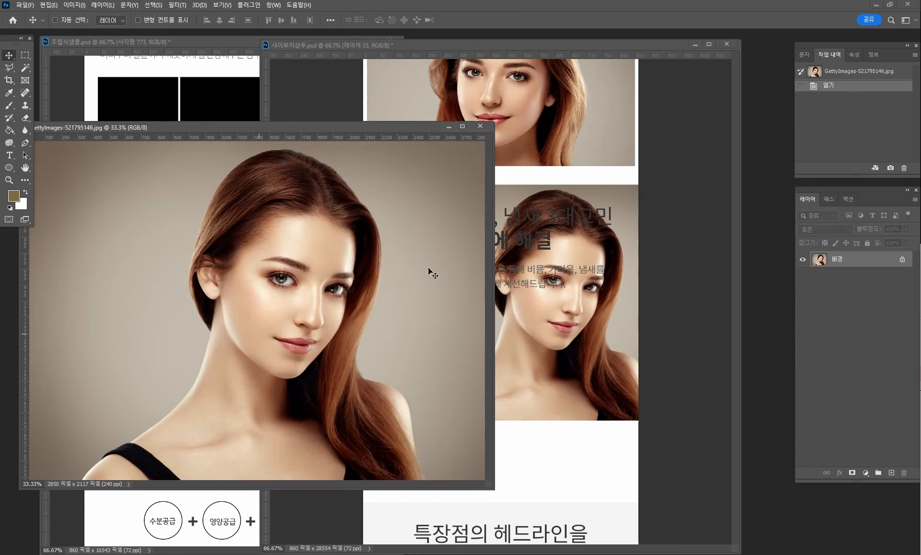
click(481, 126)
key(ctrl+plus)
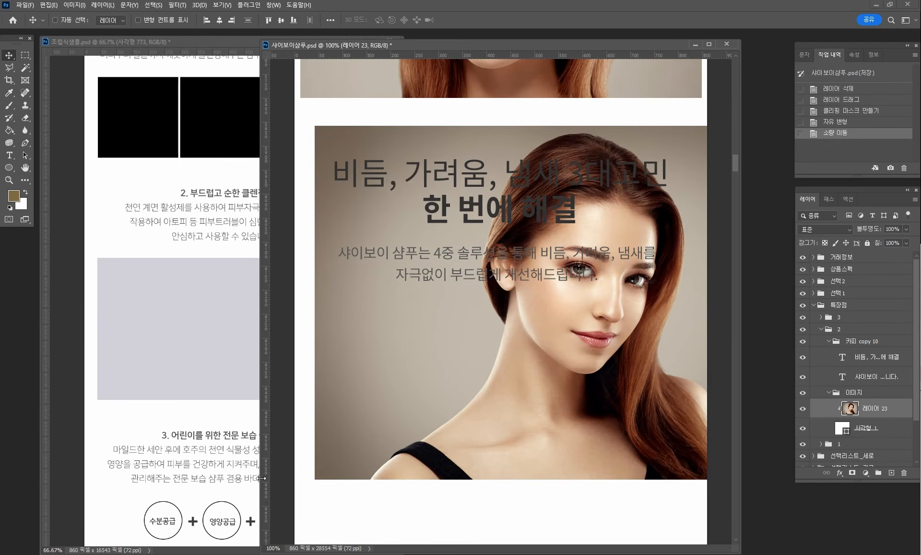
drag(260, 477, 140, 455)
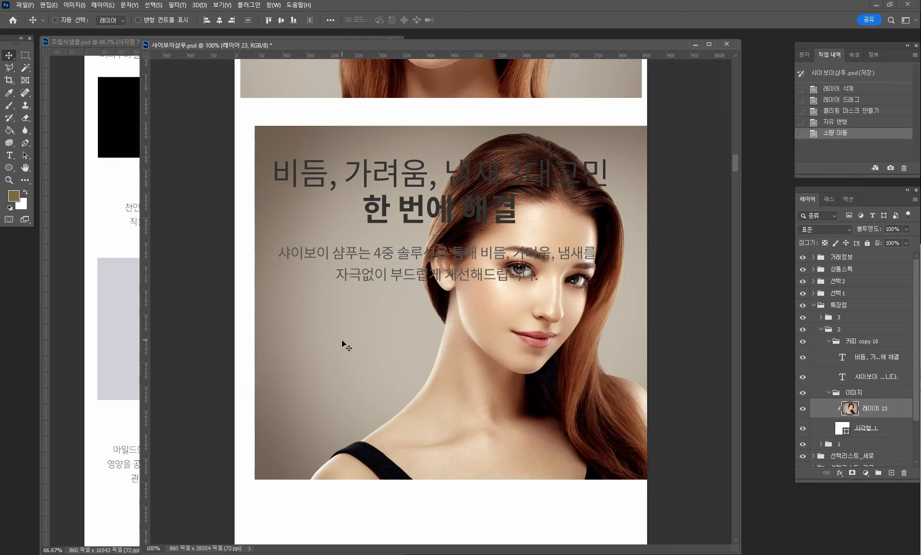
- Stretch a strip of the portrait photo's left background outward to cover the white gap at the page edge, and deselect it
ctrl+click(371, 352)
click(26, 55)
drag(235, 103, 303, 540)
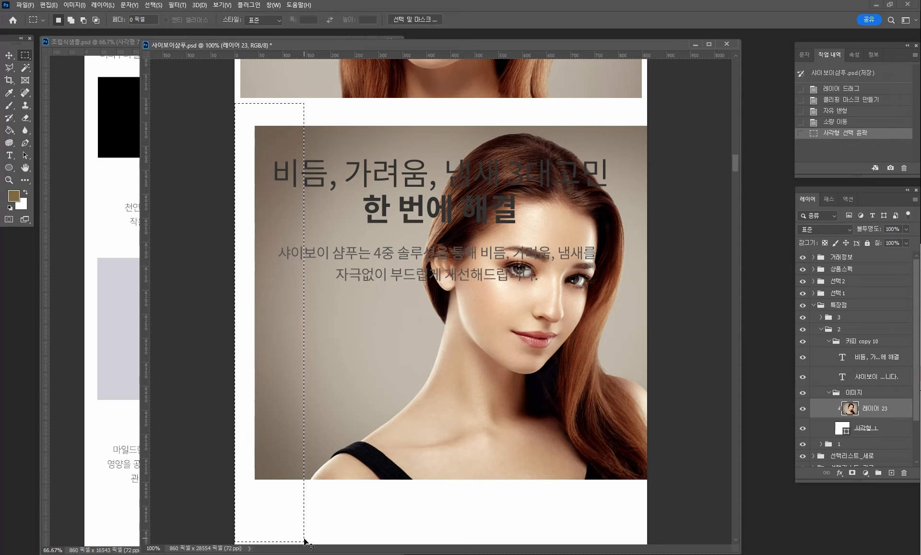
key(ctrl+t)
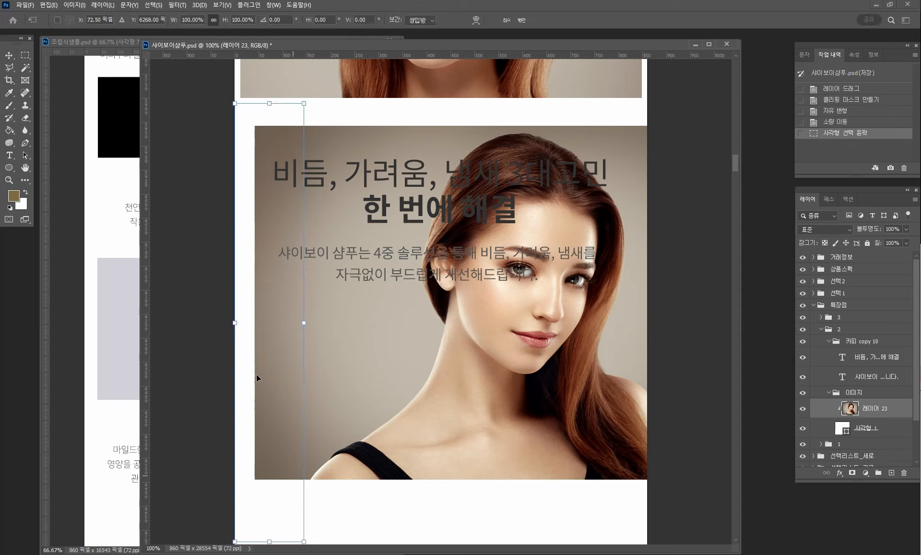
drag(238, 323, 208, 318)
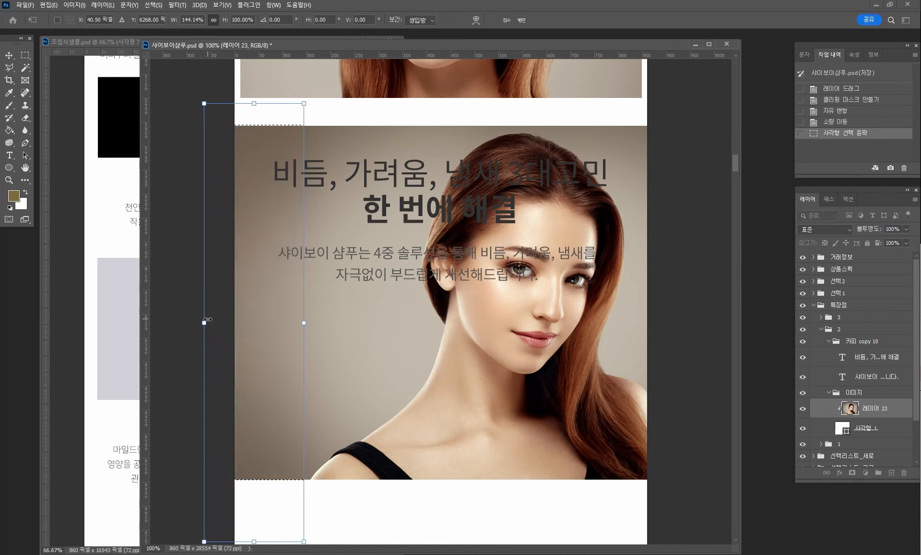
key(Return)
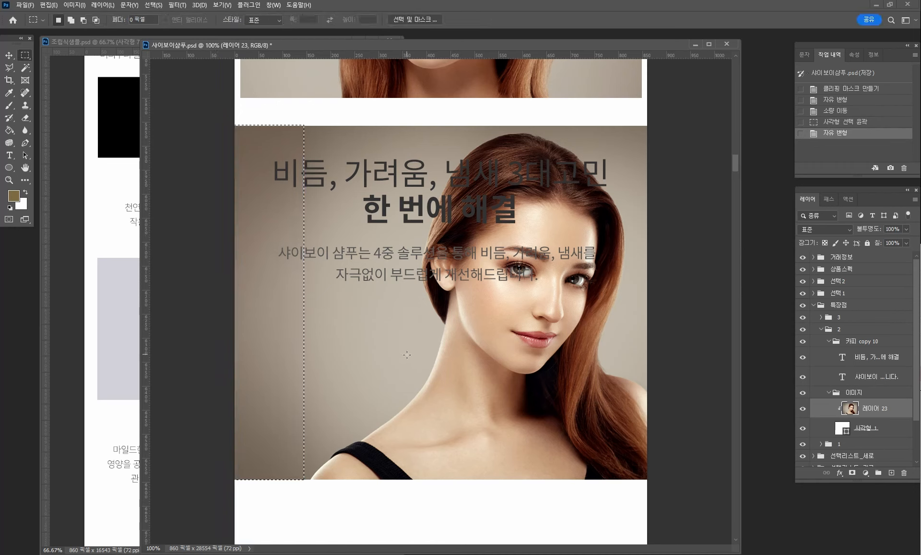
key(ctrl+d)
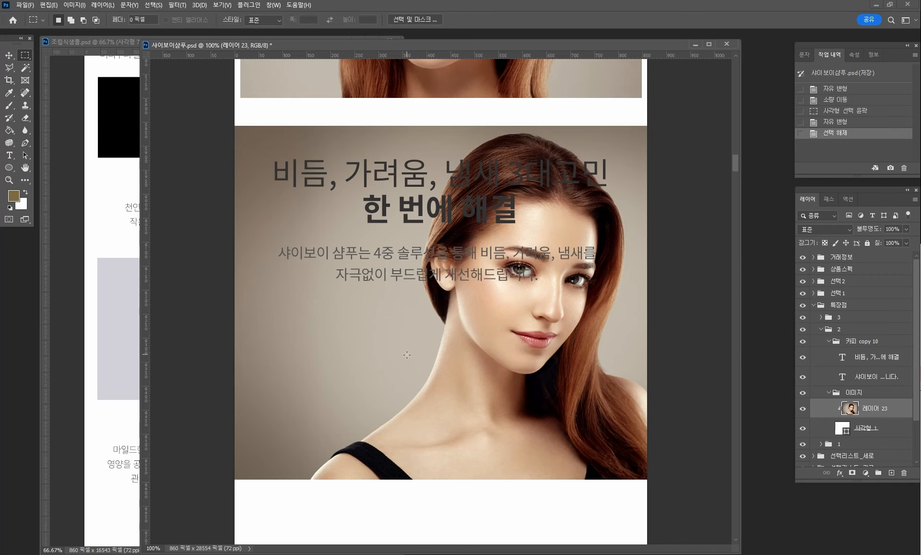
click(15, 57)
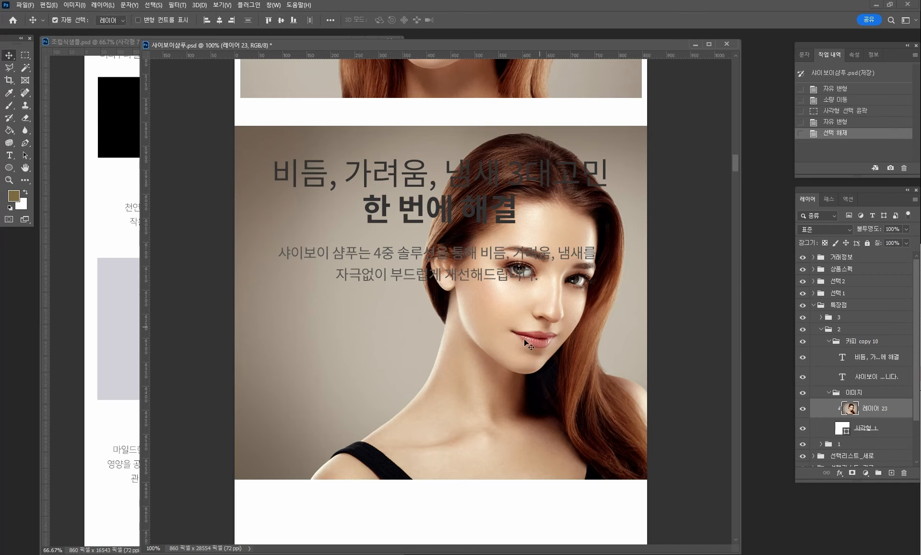
drag(520, 341, 524, 342)
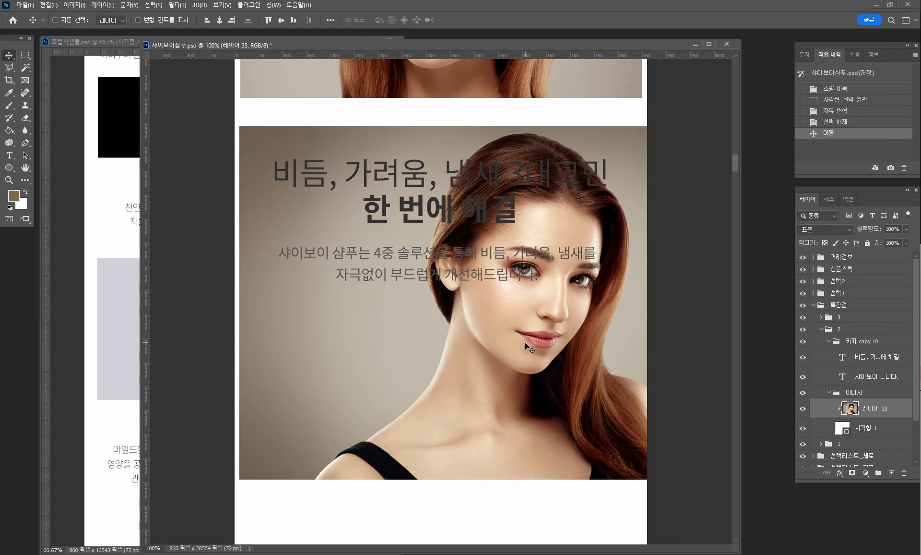
key(ctrl+z)
- Left-align the section headline 비듬, 가려움, 냄새 3대고민 한 번에 해결 and move it to the left side of the photo
ctrl+click(410, 206)
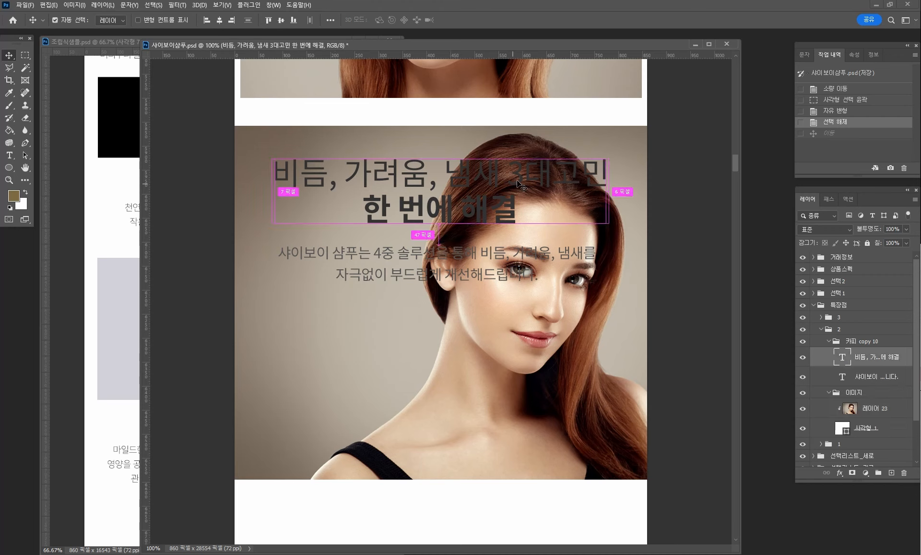
drag(479, 171, 483, 351)
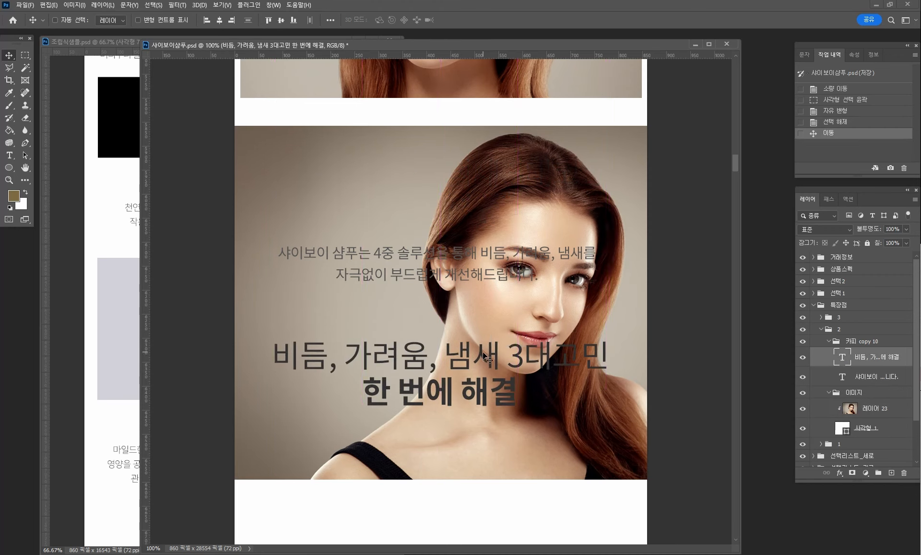
key(ctrl+z)
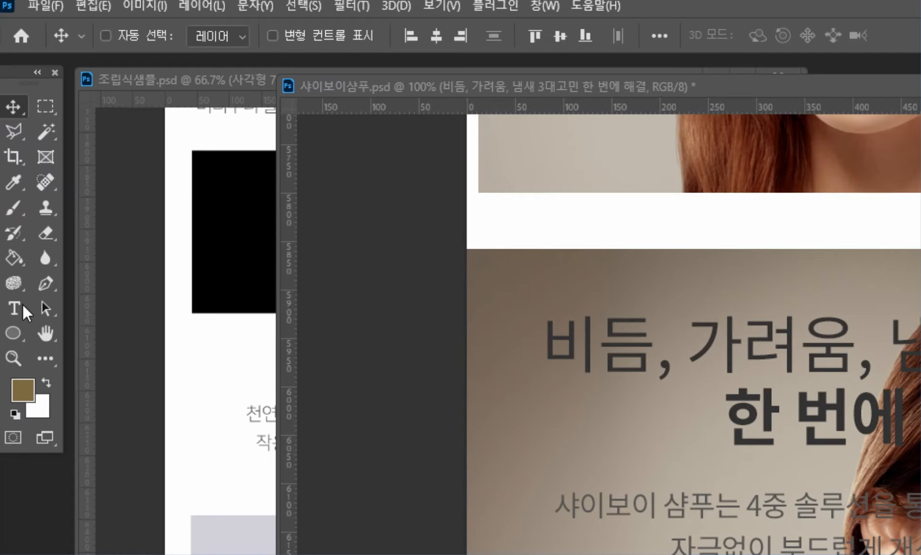
click(16, 306)
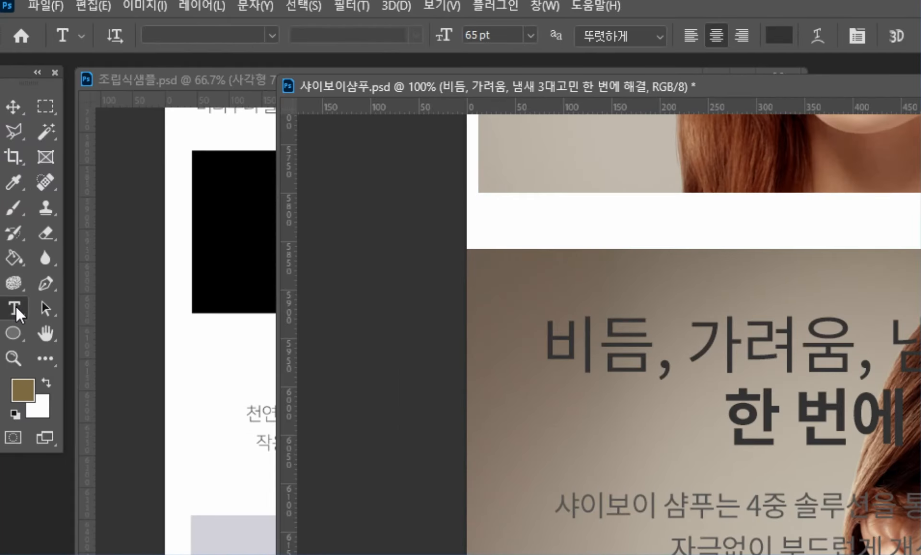
click(689, 33)
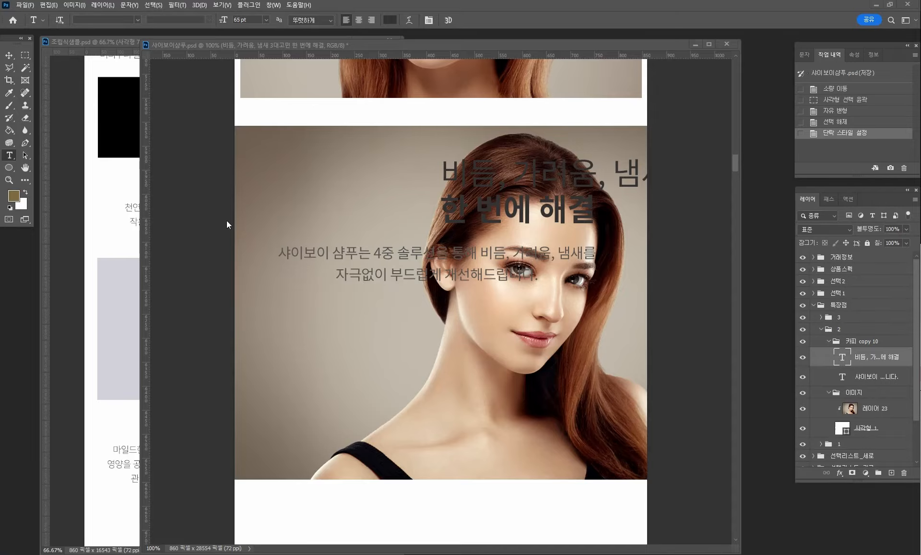
click(19, 108)
drag(561, 175, 367, 178)
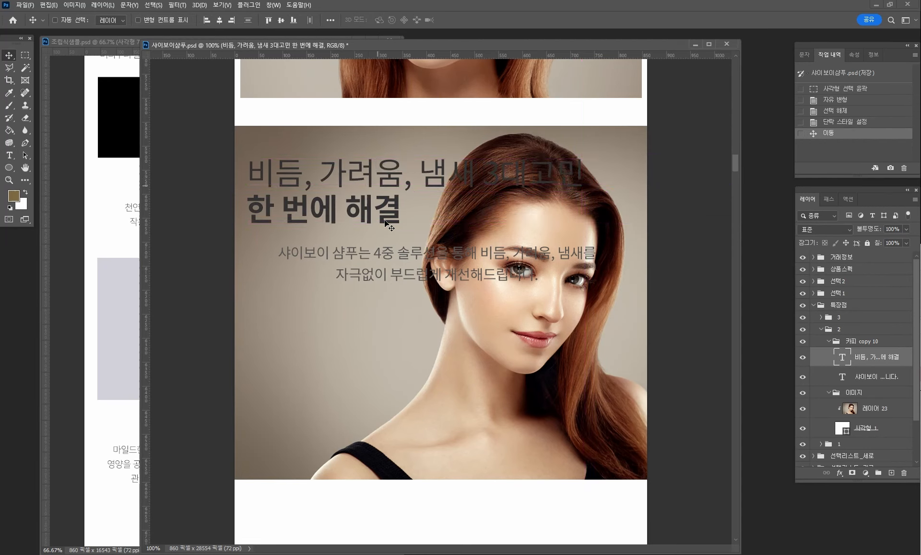
- Left-align the description starting with 샤이보이 샴푸는 and move it to the left side under the headline
ctrl+click(391, 253)
click(9, 155)
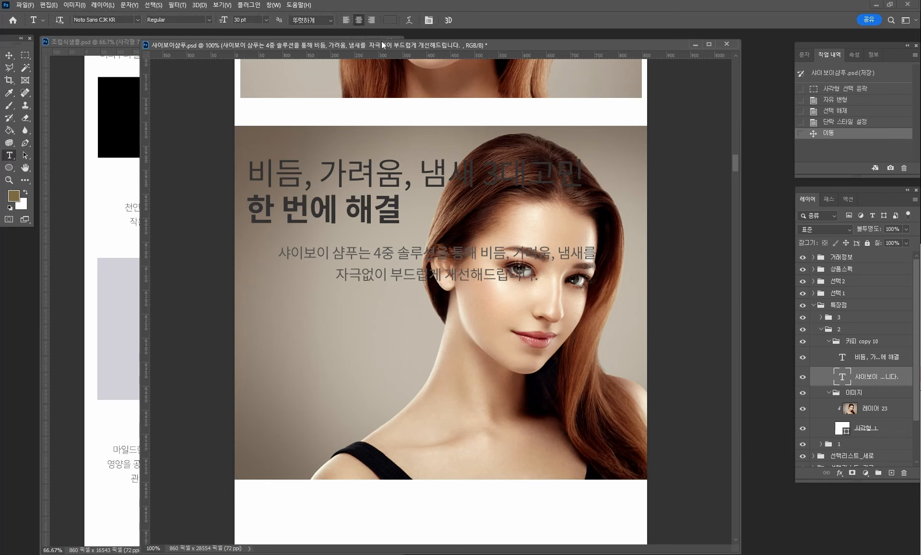
click(347, 20)
key(v)
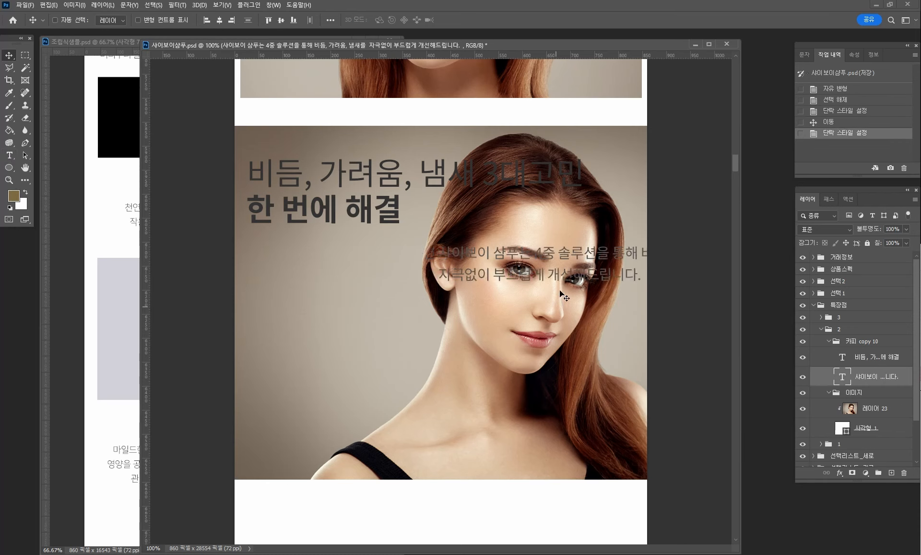
drag(559, 290, 367, 274)
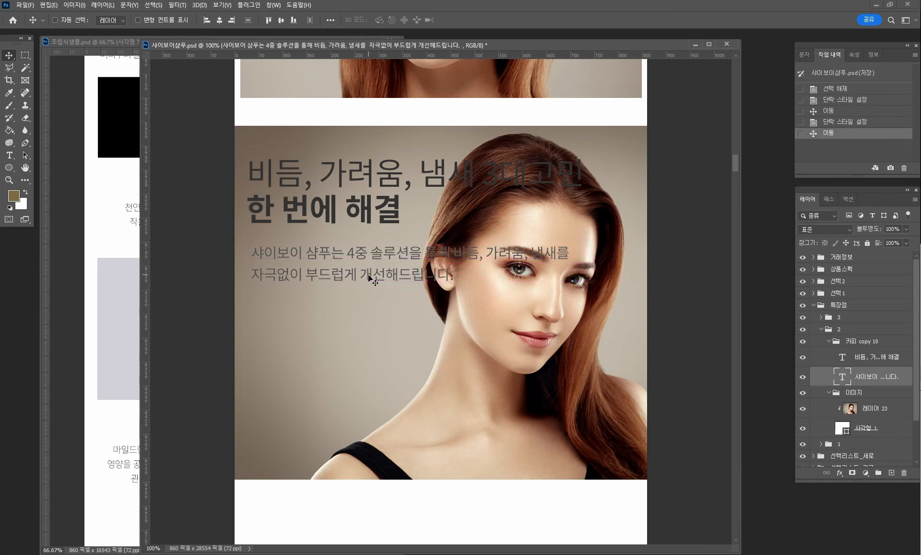
- Lower the description to make room and break the headline before 냄새 so it runs over three lines
drag(413, 253, 413, 324)
click(9, 155)
click(425, 167)
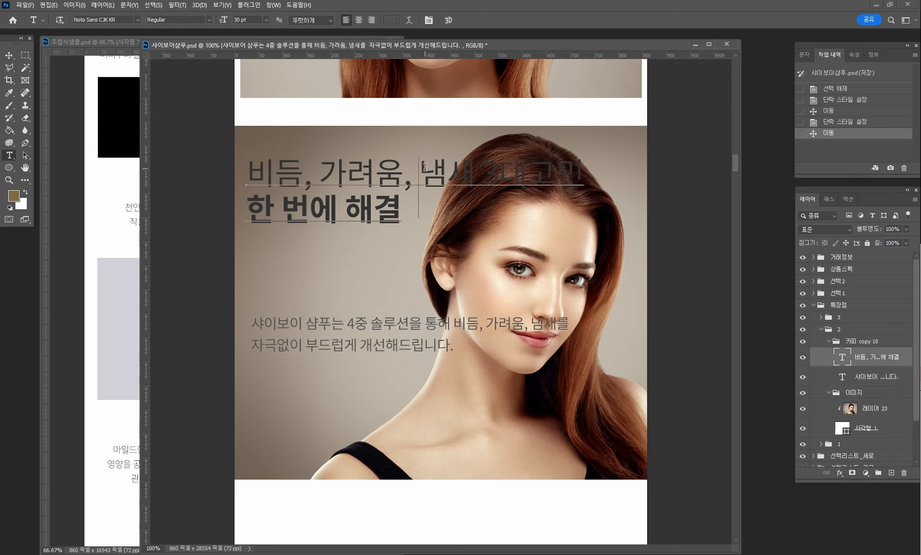
key(Return)
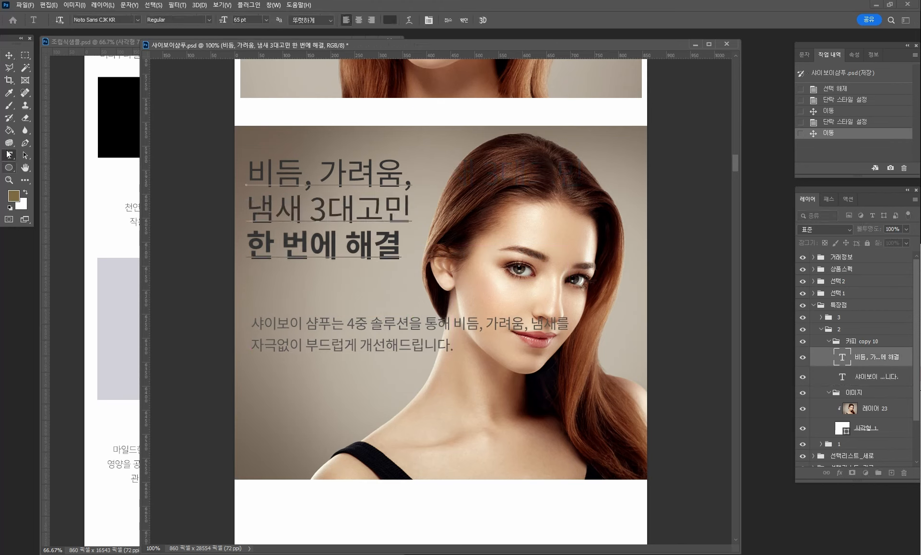
click(10, 55)
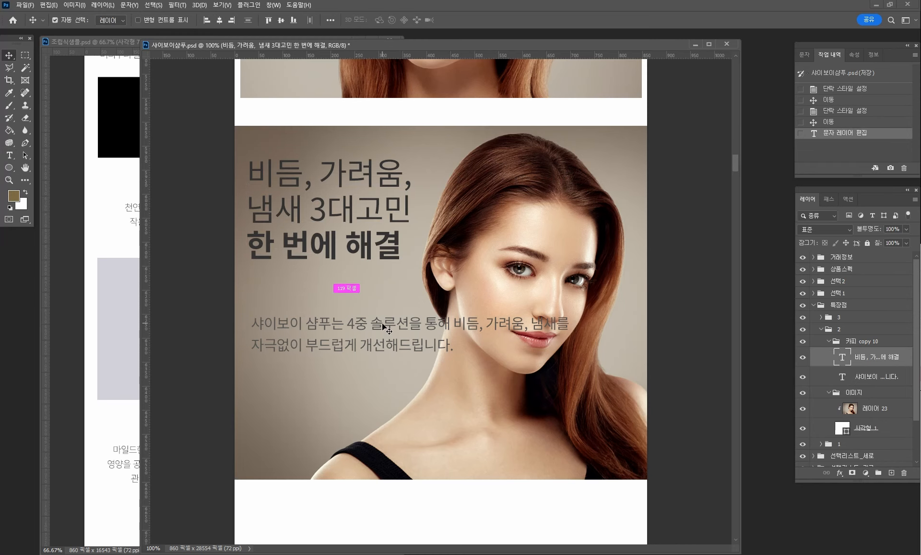
- Move the description up close beneath the three-line headline and nudge it into line with the headline's left edge
ctrl+click(405, 327)
drag(404, 323, 402, 283)
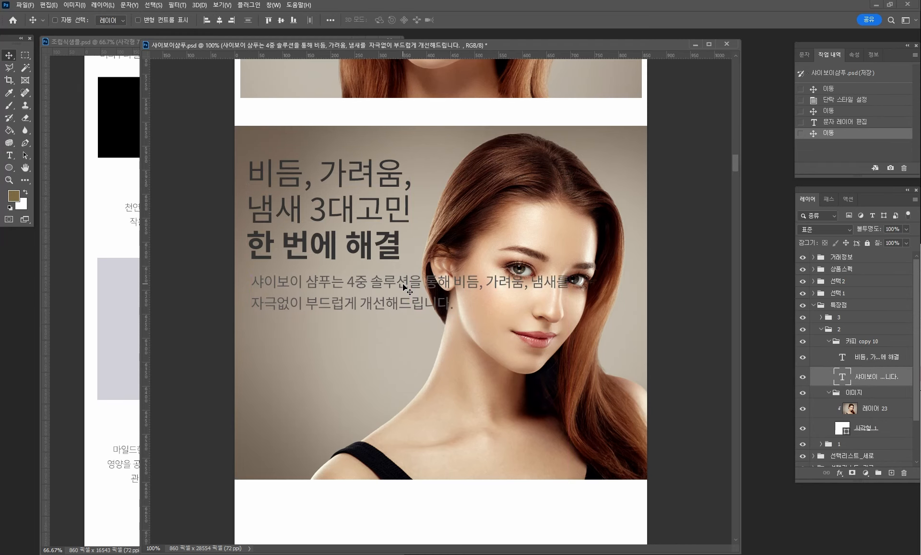
key(Down)
key(Down)
key(Down)
key(Down)
key(Left)
key(Left)
key(Left)
key(Left)
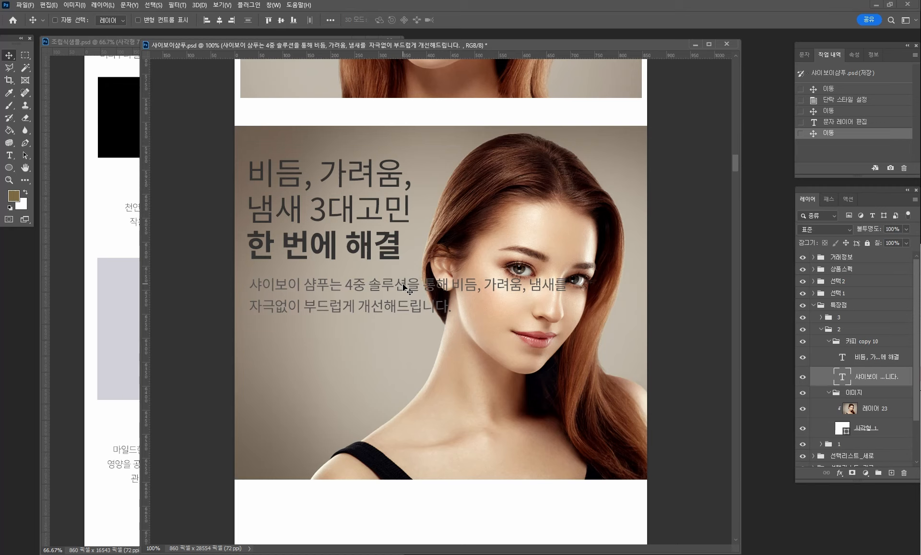
- Break the description after 솔루션을 and after 부드럽게 so it fits in four lines beside the face
click(9, 155)
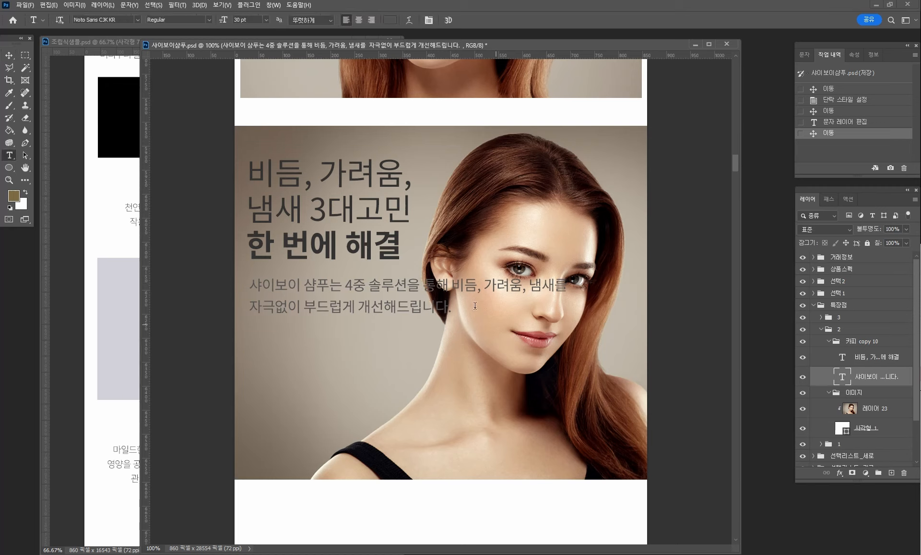
click(423, 284)
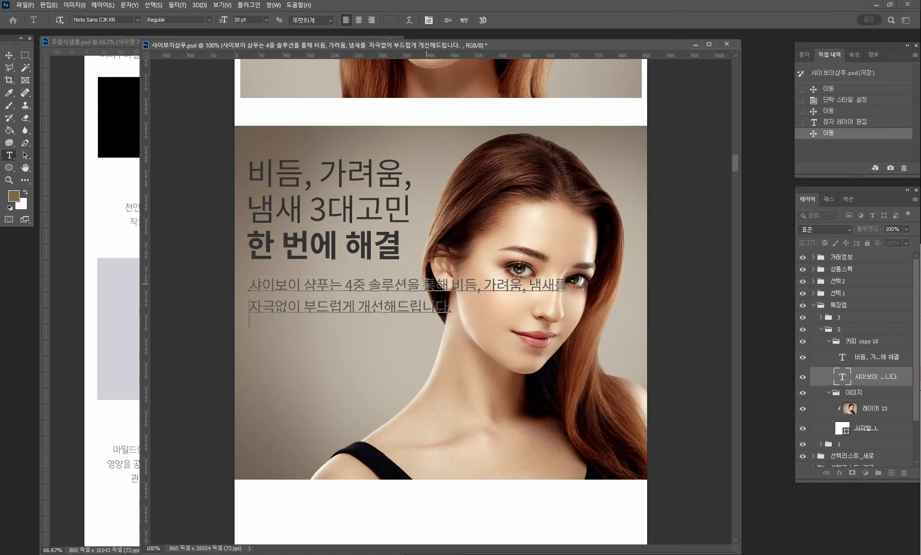
key(Return)
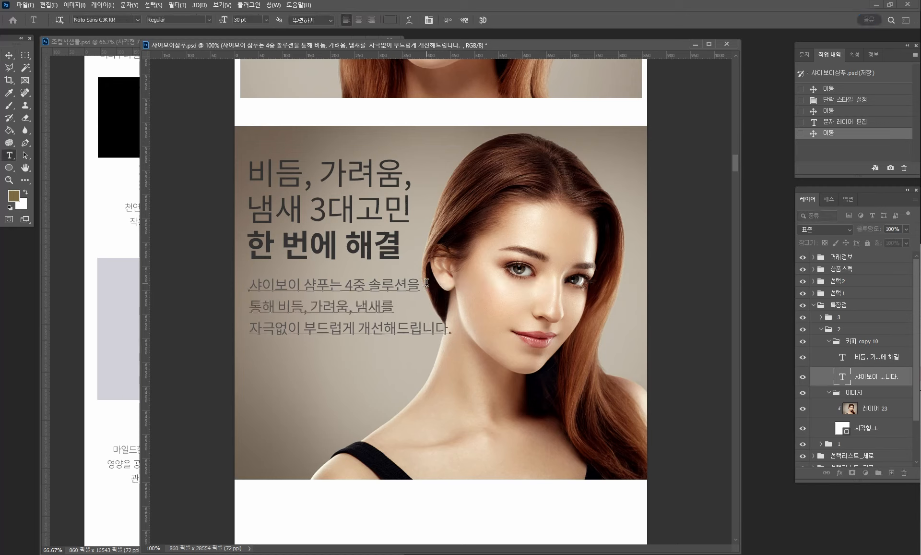
click(360, 328)
key(Return)
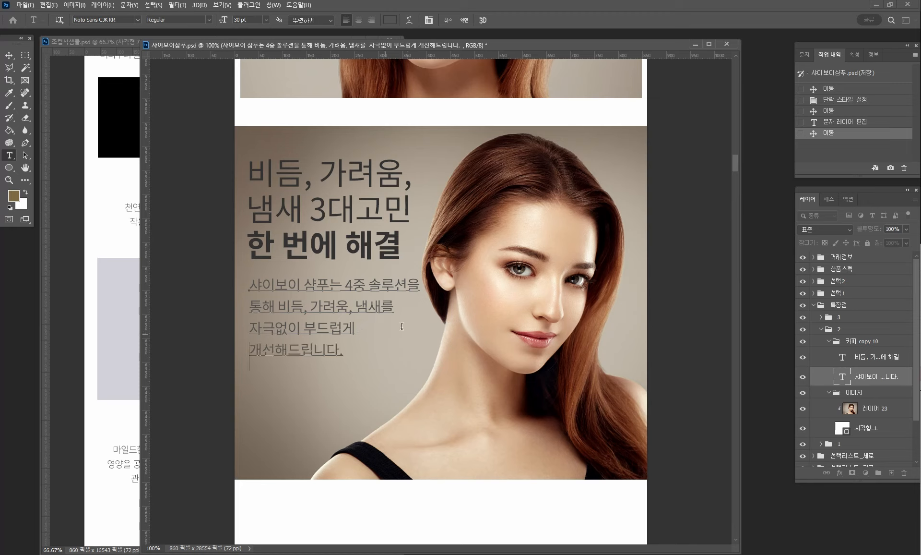
key(ctrl+Return)
key(v)
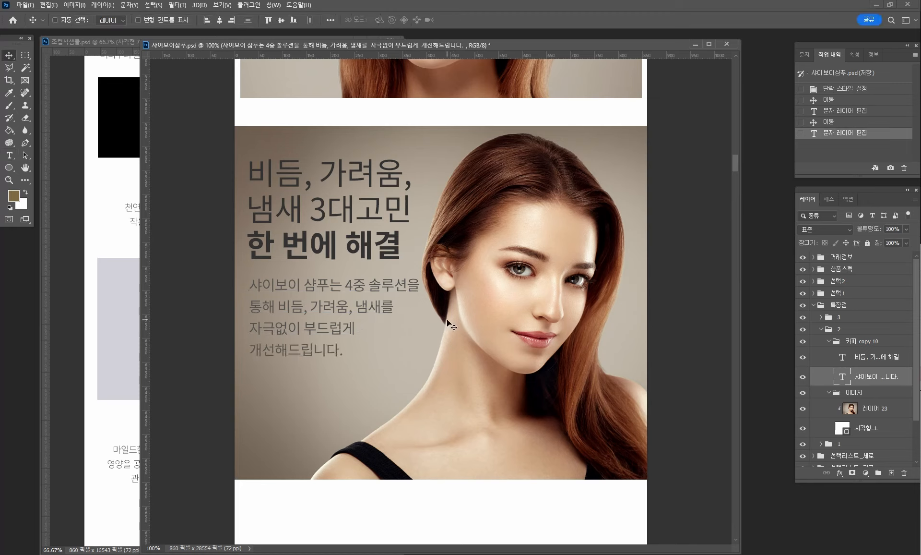
- Shift the portrait photo slightly right, scale it down a little from its lower-left corner, and nudge it down
ctrl+click(510, 386)
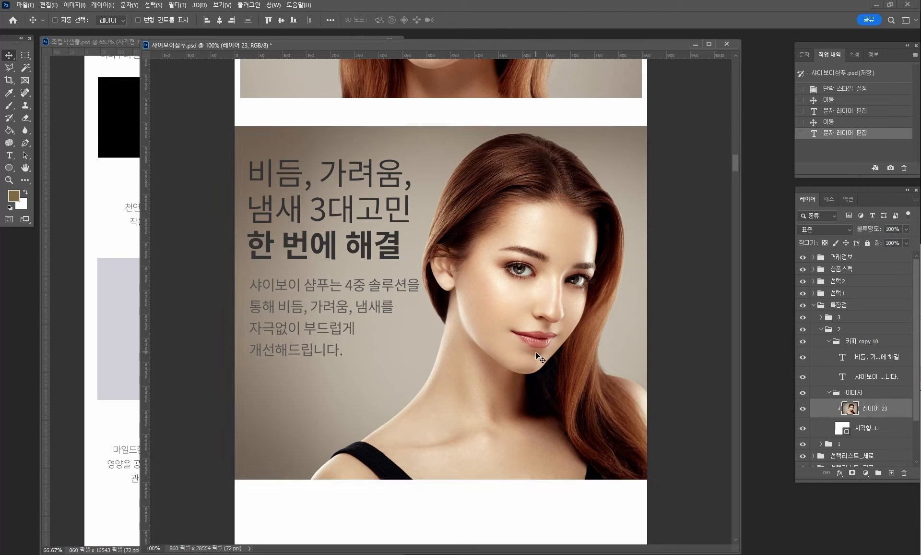
drag(530, 354, 536, 352)
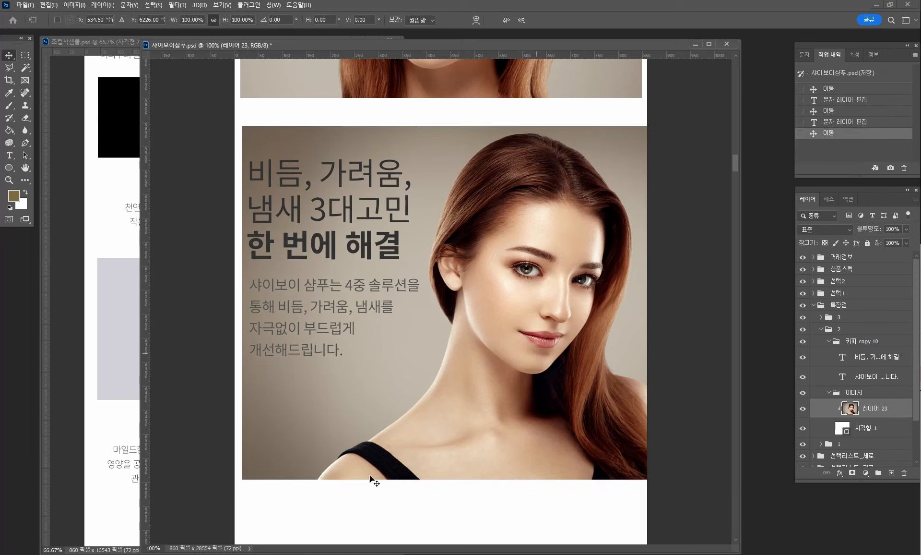
key(ctrl+t)
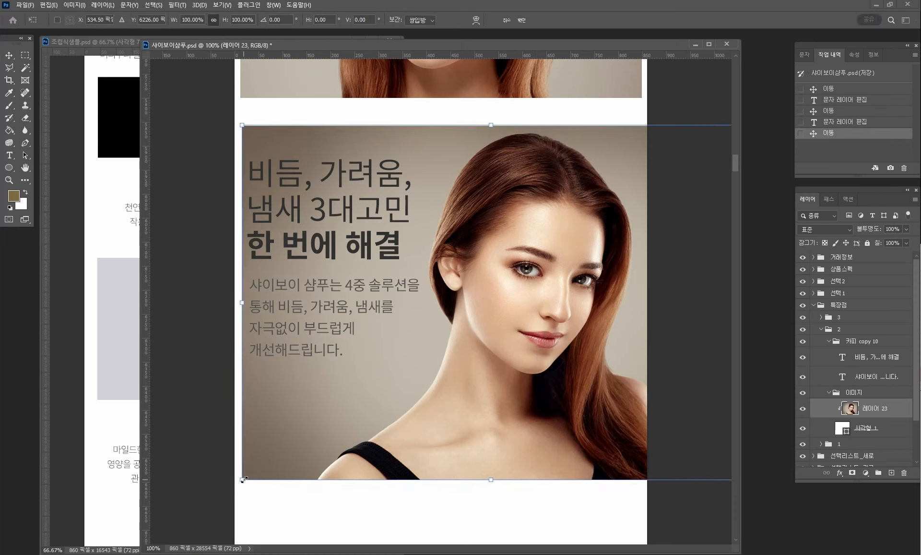
drag(244, 479, 252, 474)
key(Down)
key(Down)
key(Down)
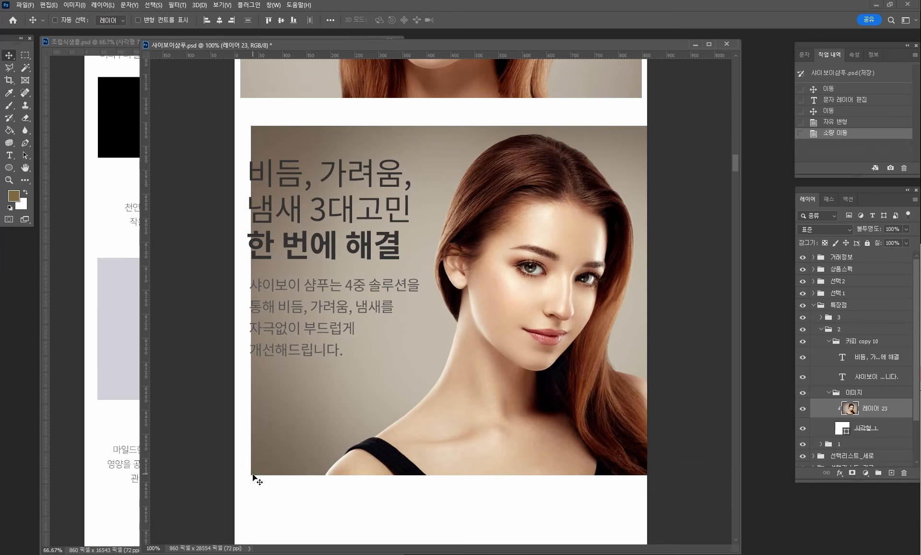
- Stretch a rectangular strip of the photo's left background out past the canvas edge to fill the empty gap, and deselect
click(24, 56)
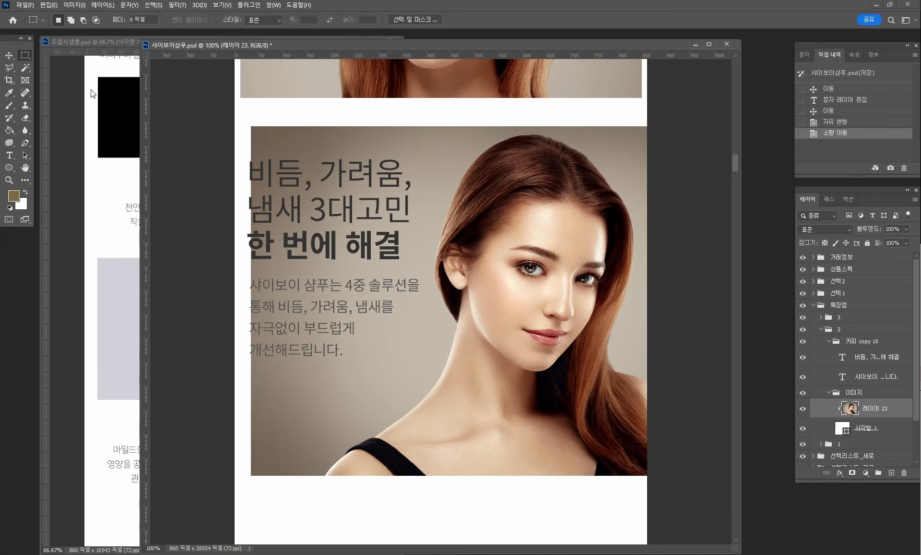
drag(235, 109, 318, 495)
key(ctrl+t)
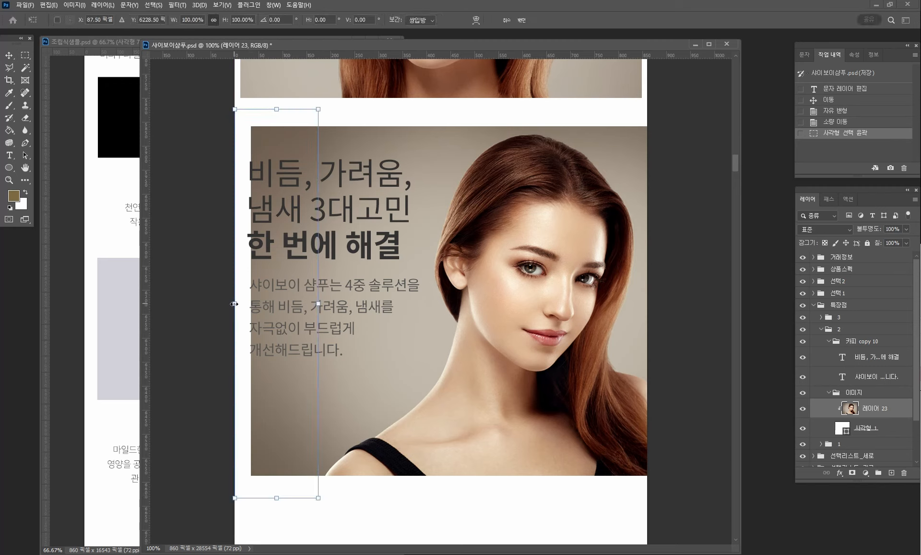
drag(234, 303, 213, 298)
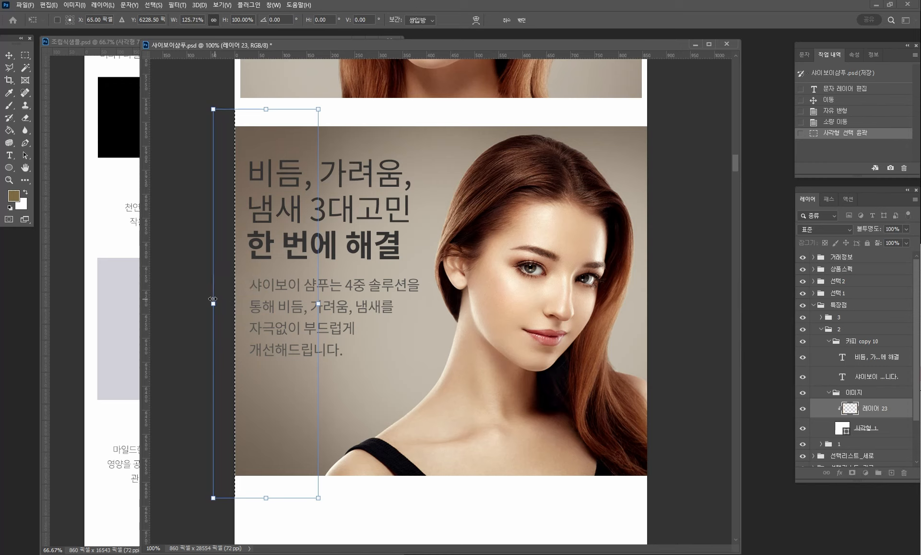
key(Return)
key(ctrl+d)
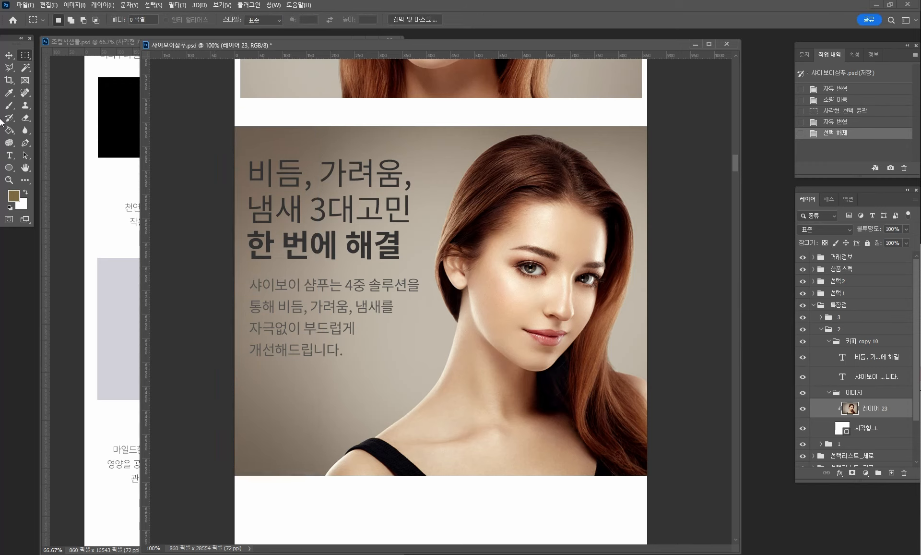
- Select the headline and description together and nudge them a few pixels right and down
click(9, 55)
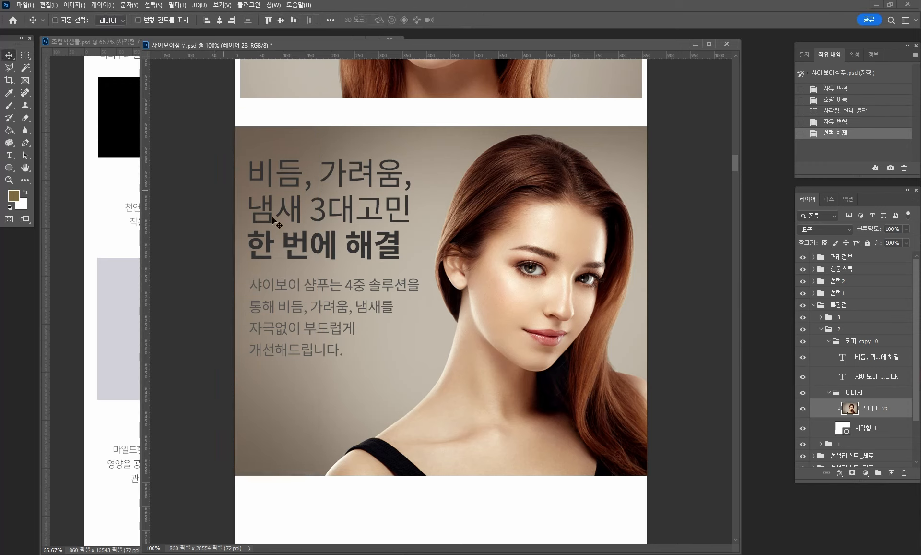
ctrl+click(320, 205)
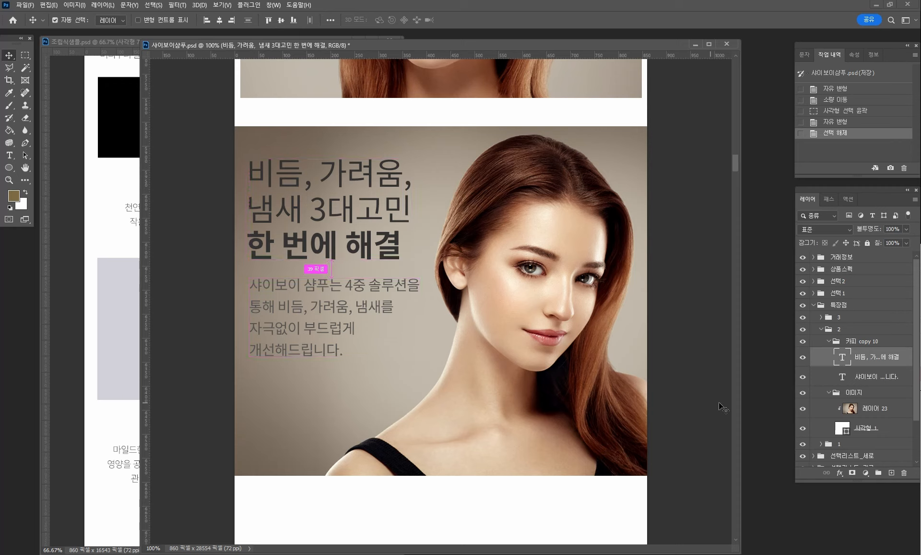
shift+click(862, 376)
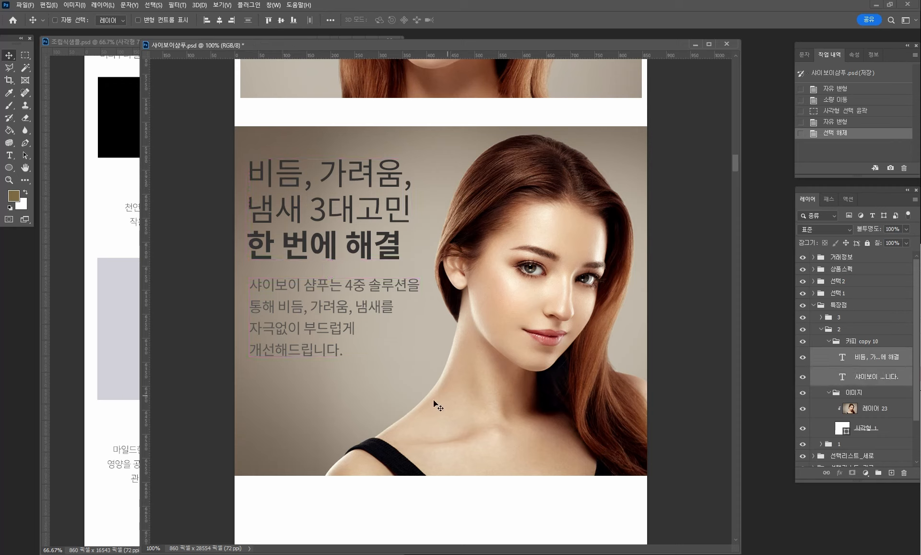
key(Right)
key(Right)
key(Right)
key(Right)
key(Right)
key(Right)
key(Right)
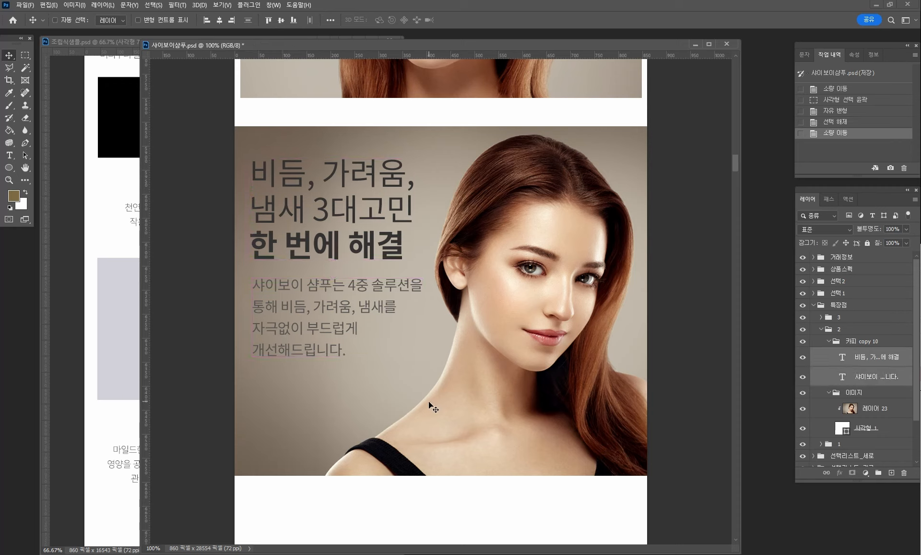
key(Left)
key(Down)
key(Down)
key(Down)
key(Down)
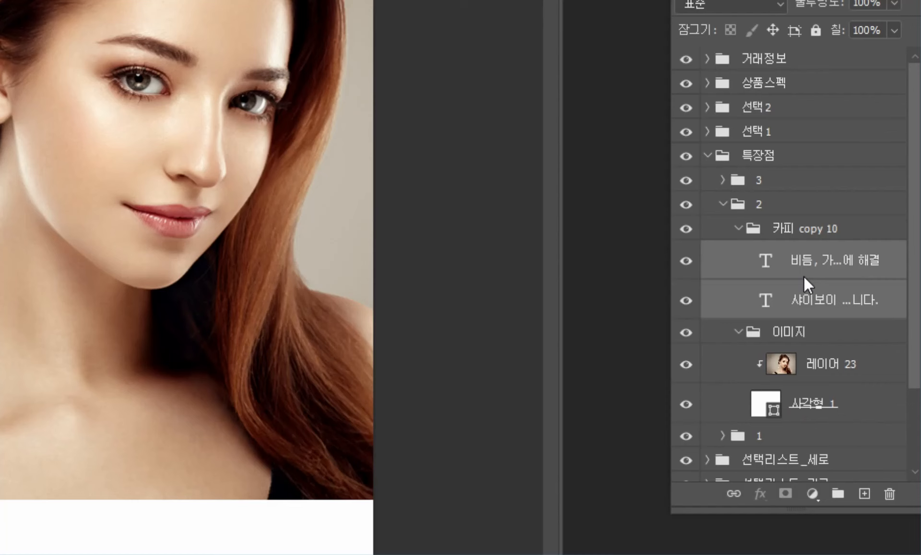
- Select both the headline and description text layers and set their text colour to white, ffffff
click(813, 263)
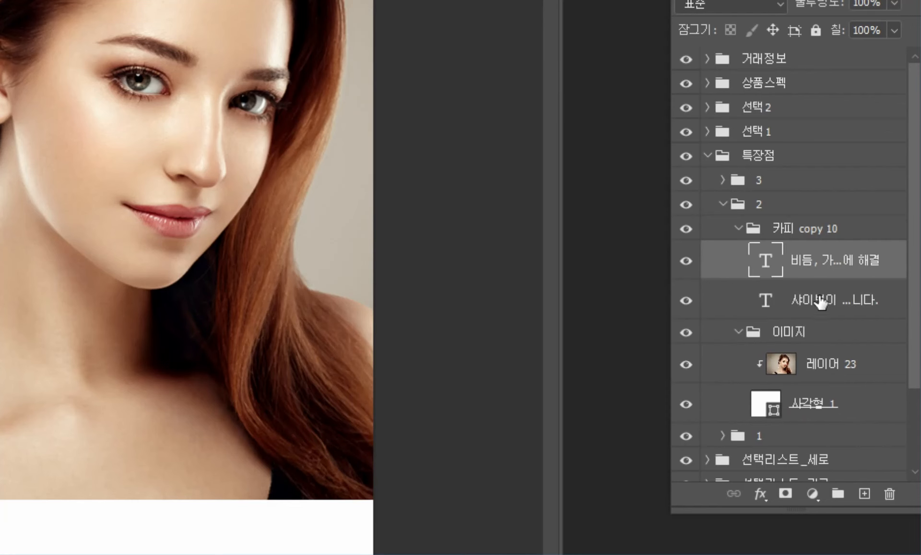
click(820, 305)
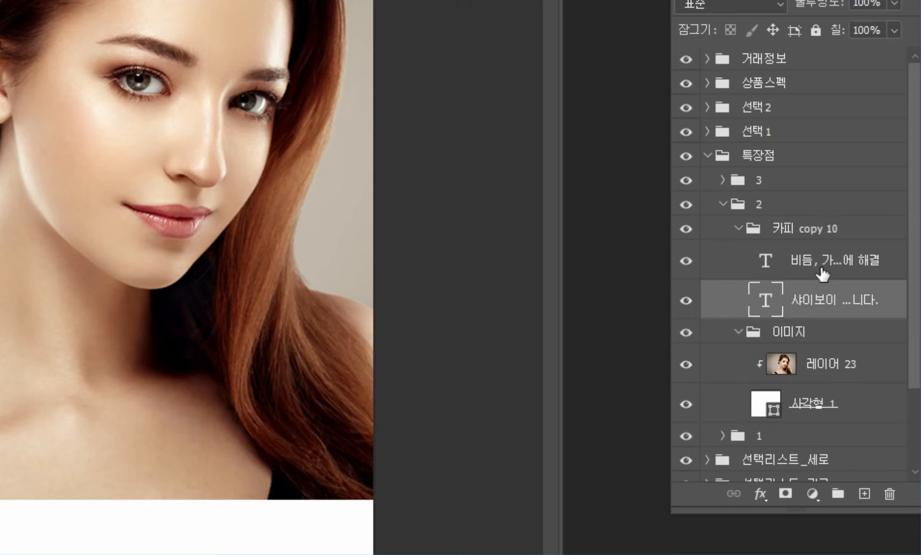
shift+click(822, 273)
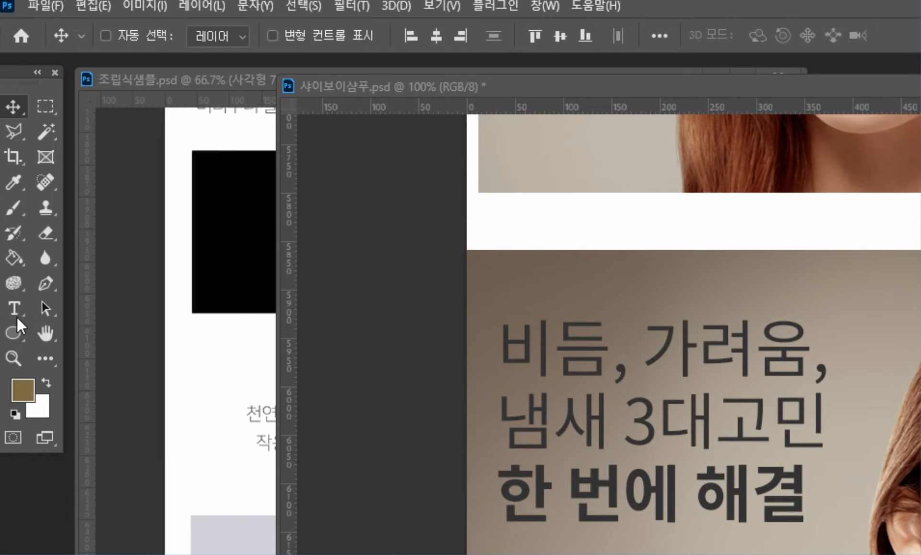
click(15, 308)
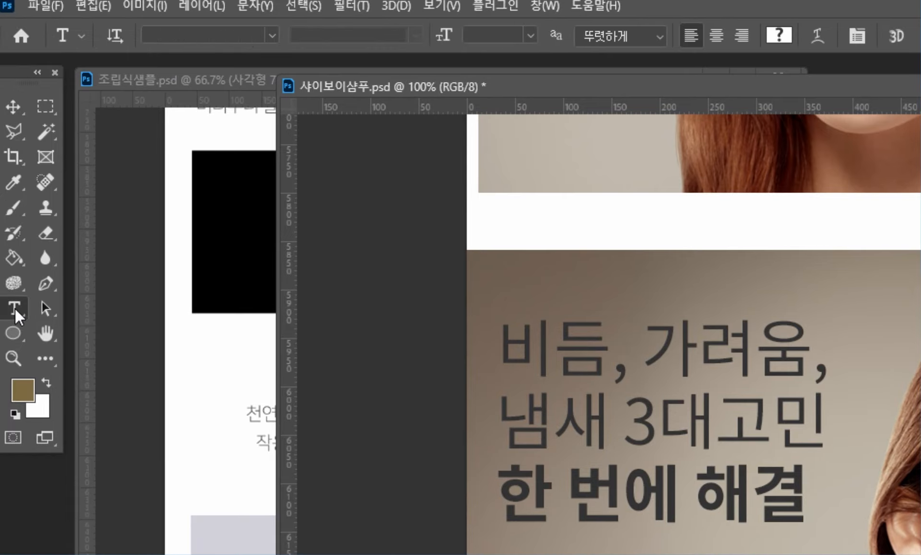
click(778, 37)
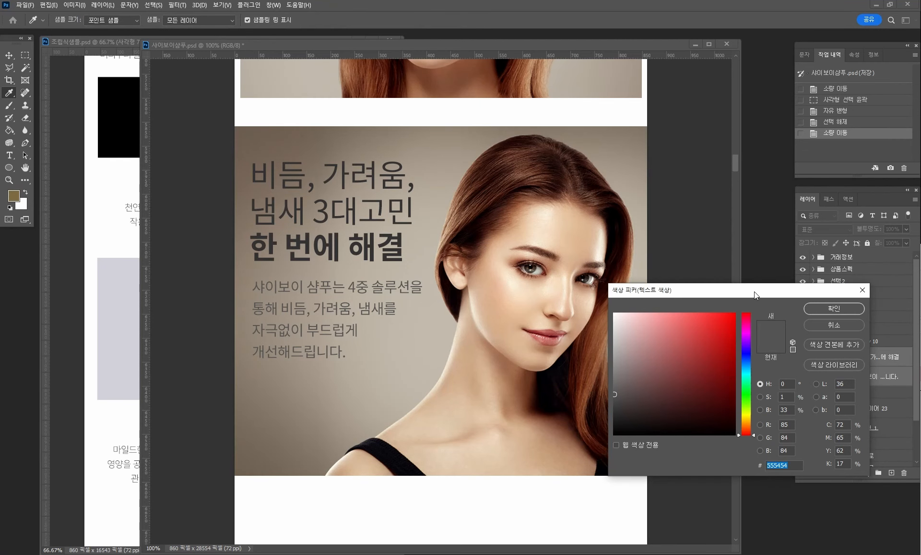
drag(754, 292, 739, 309)
text(ffffff)
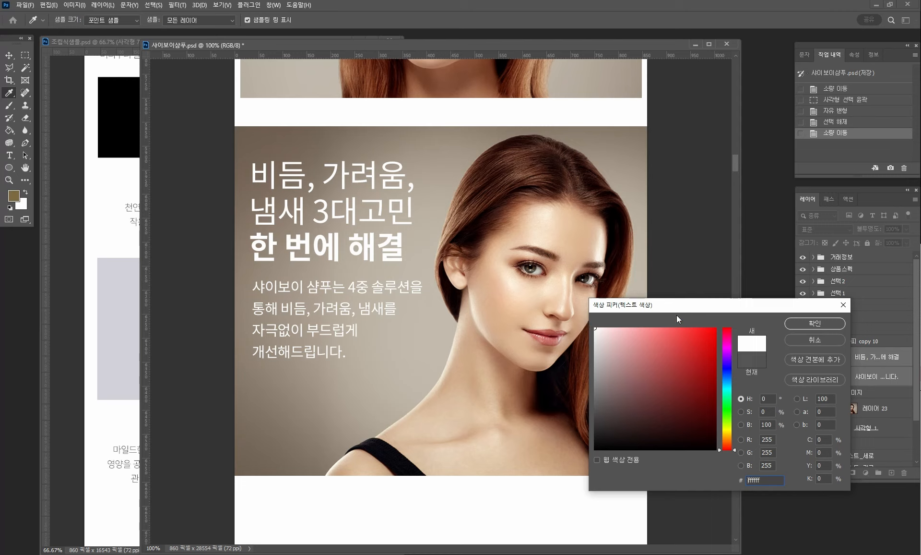
drag(684, 306, 632, 330)
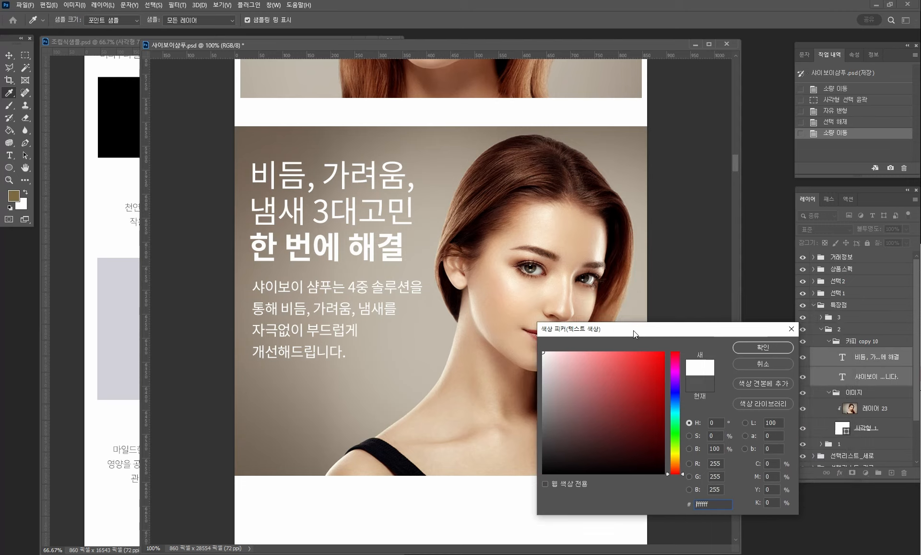
click(750, 352)
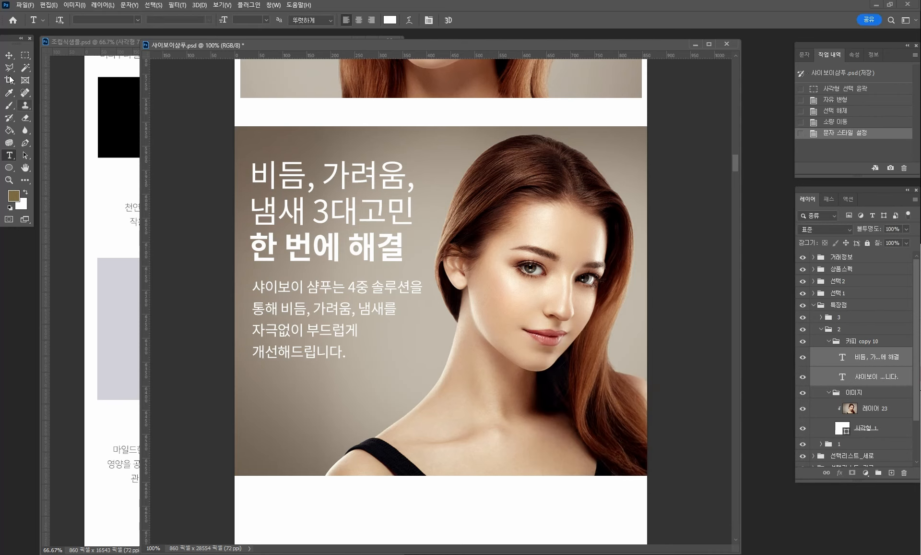
- Nudge the white headline and description slightly further right and several pixels down
click(9, 55)
key(Right)
key(Right)
key(Right)
key(Right)
key(Right)
key(Right)
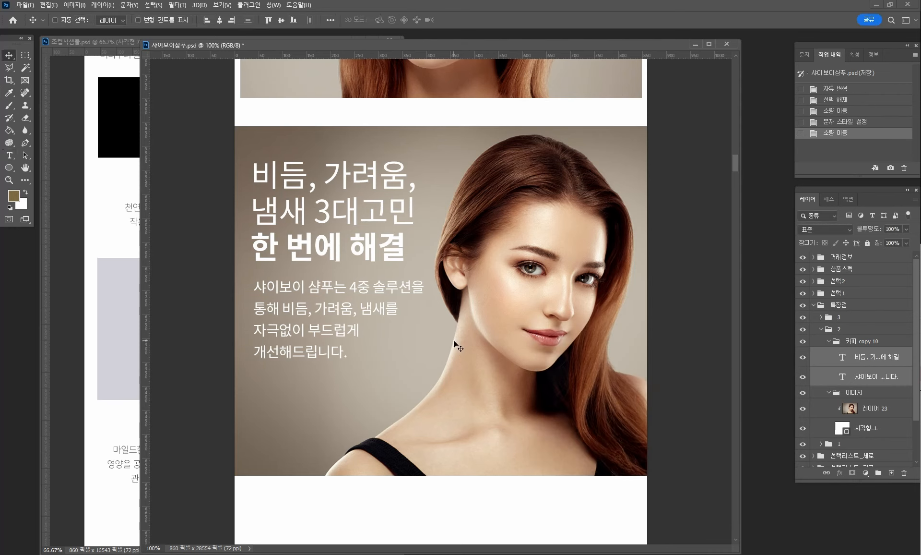
key(Down)
key(Down)
key(Down)
key(Down)
key(Down)
key(Down)
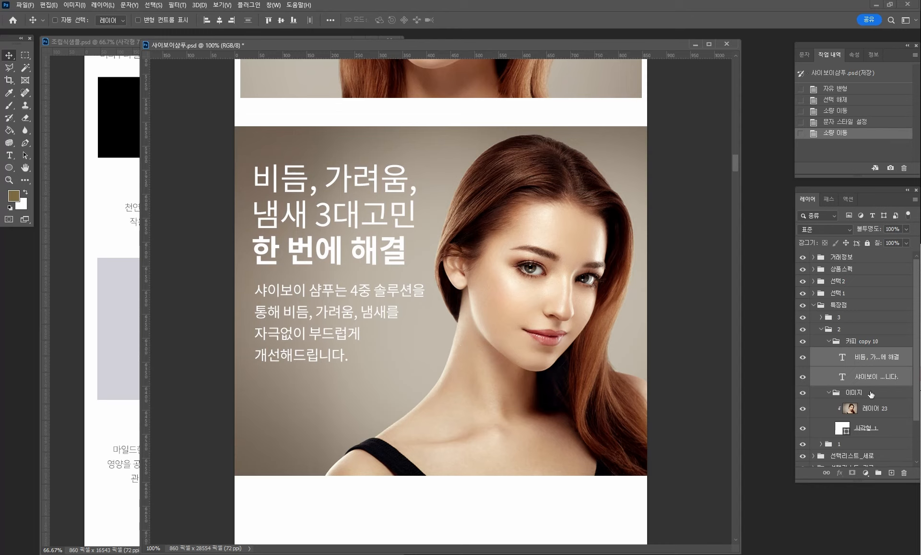
- Select the description and headline together and nudge both a few pixels left
click(882, 377)
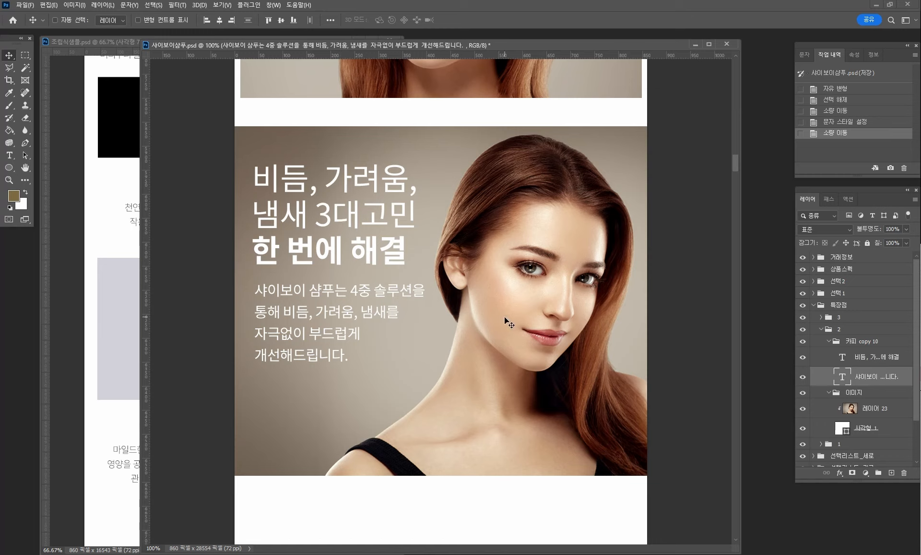
key(alt+shift+bracketright)
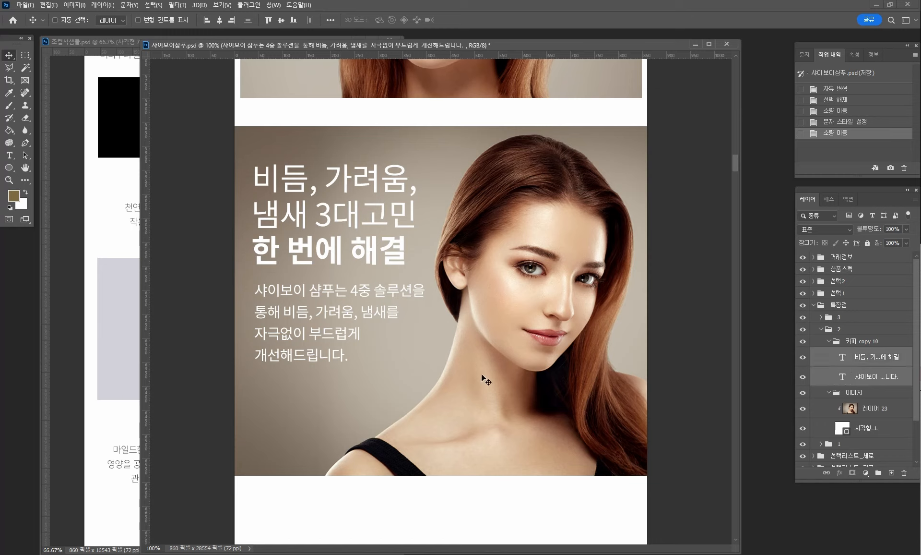
key(Left)
key(Left)
key(Left)
key(Left)
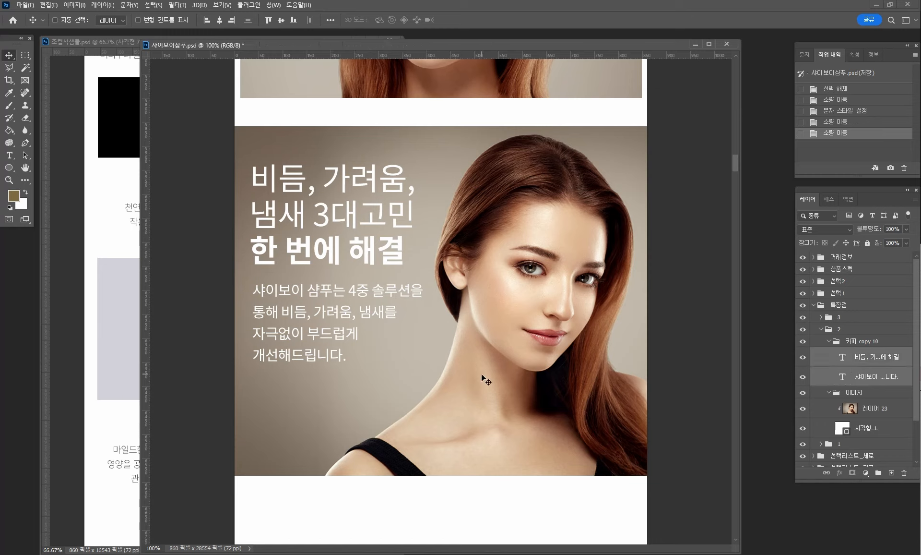
- Nudge the portrait photo layer a few pixels left within the section
ctrl+click(496, 381)
key(Left)
key(Left)
key(Left)
key(Left)
key(Left)
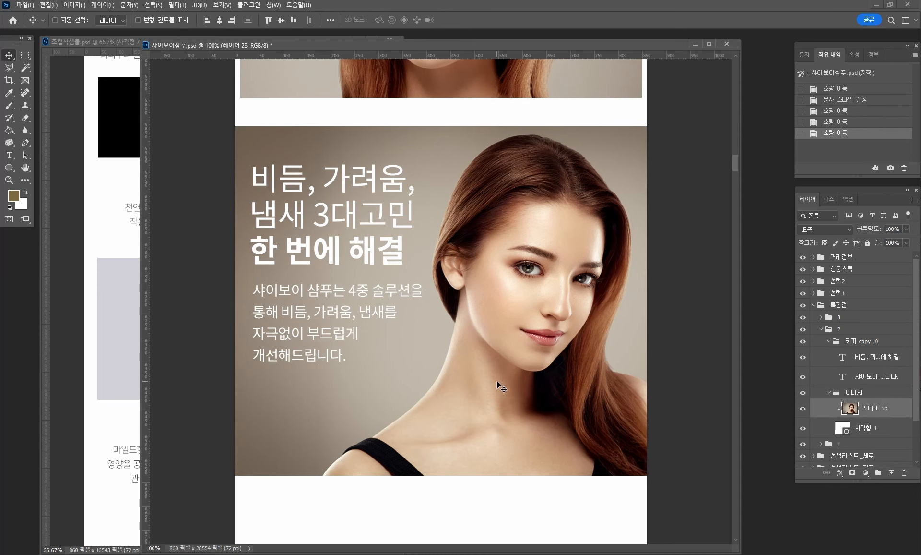
- Add an Outer Glow layer style to the headline text and set its opacity to 29%
click(907, 364)
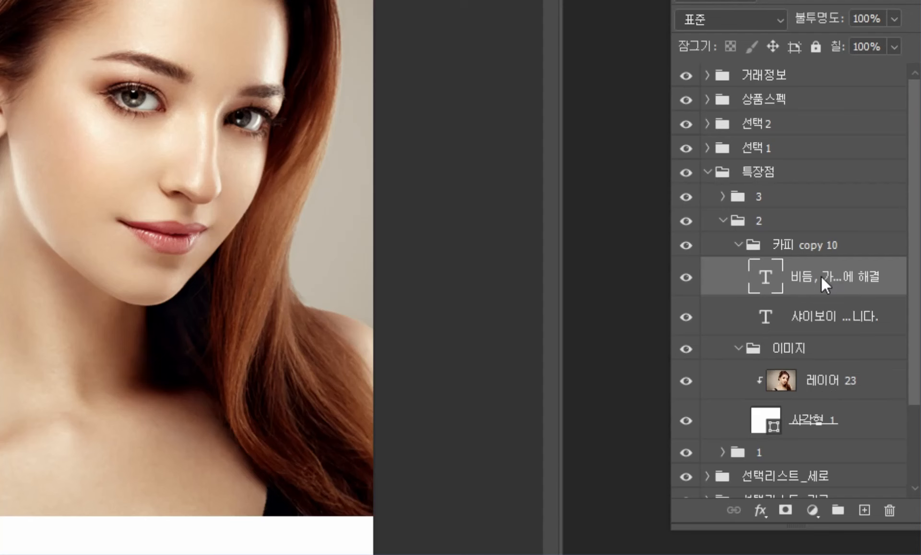
double_click(896, 280)
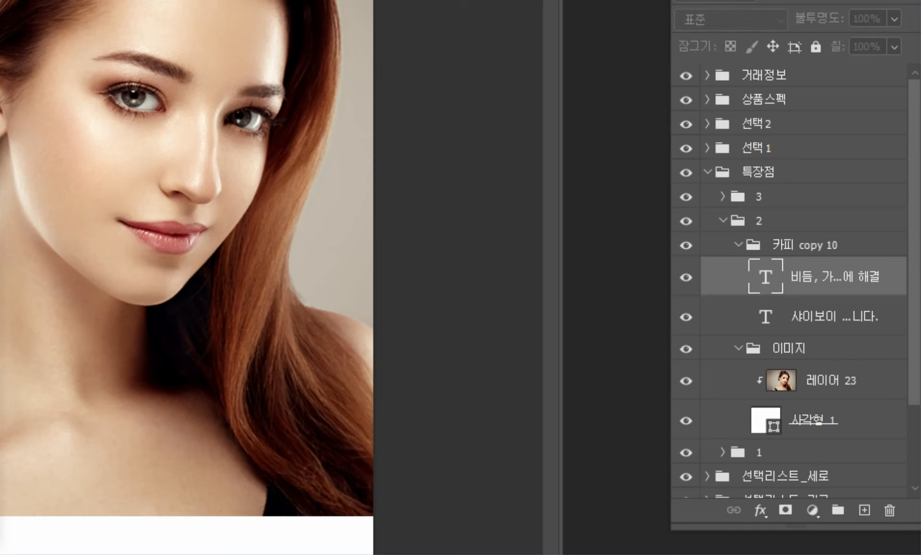
drag(0, 53, 660, 33)
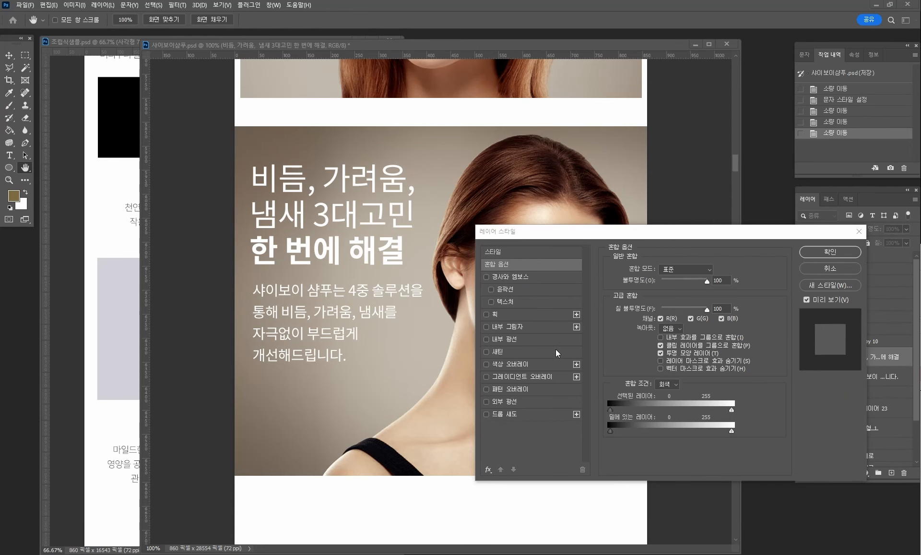
click(525, 400)
click(526, 402)
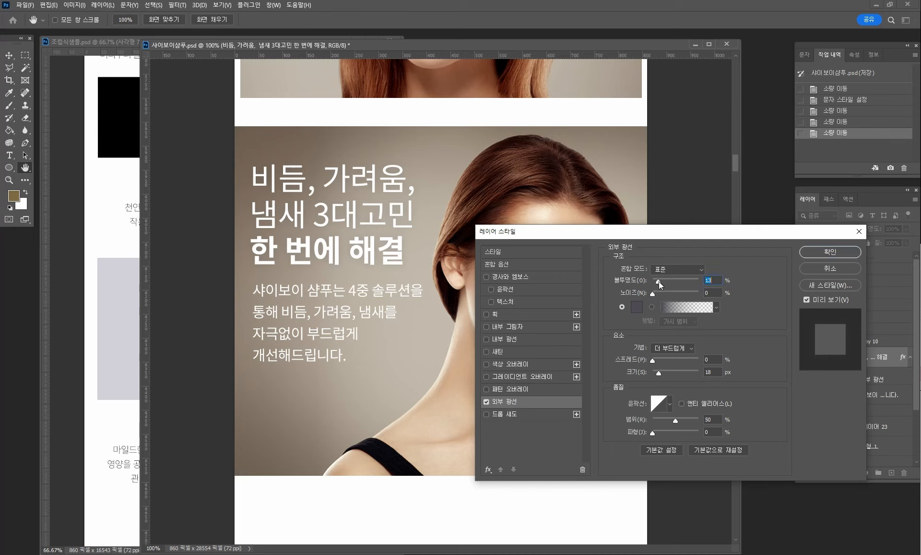
mouse_move(658, 282)
mouse_down()
mouse_move(711, 284)
mouse_move(666, 286)
mouse_up()
- Set the headline's outer glow colour to light red cc7272, then try a higher glow opacity and undo it
click(638, 307)
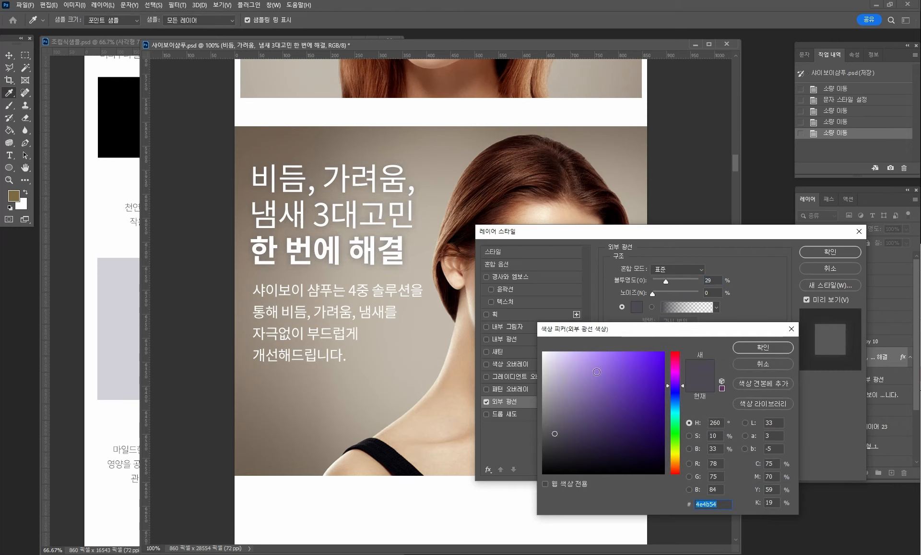
click(596, 375)
drag(683, 385, 687, 327)
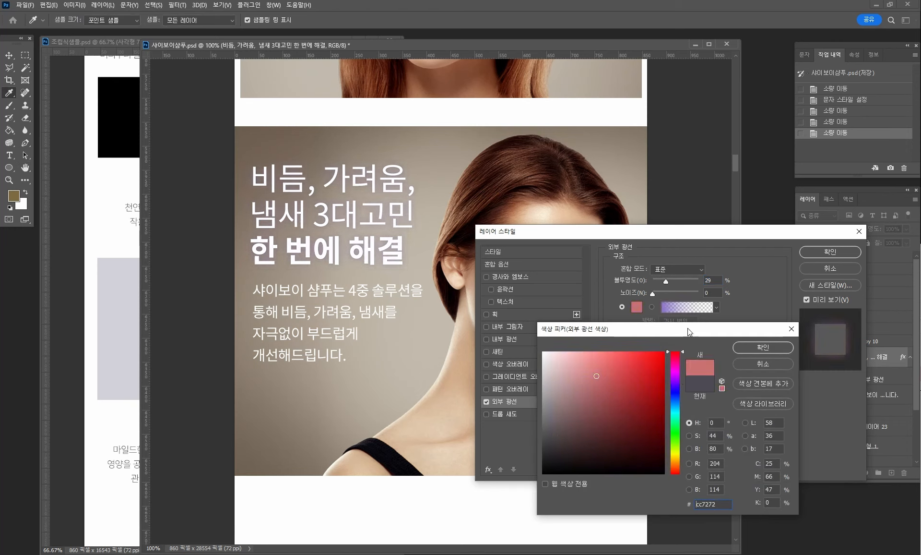
click(758, 348)
drag(666, 281, 687, 281)
key(ctrl+z)
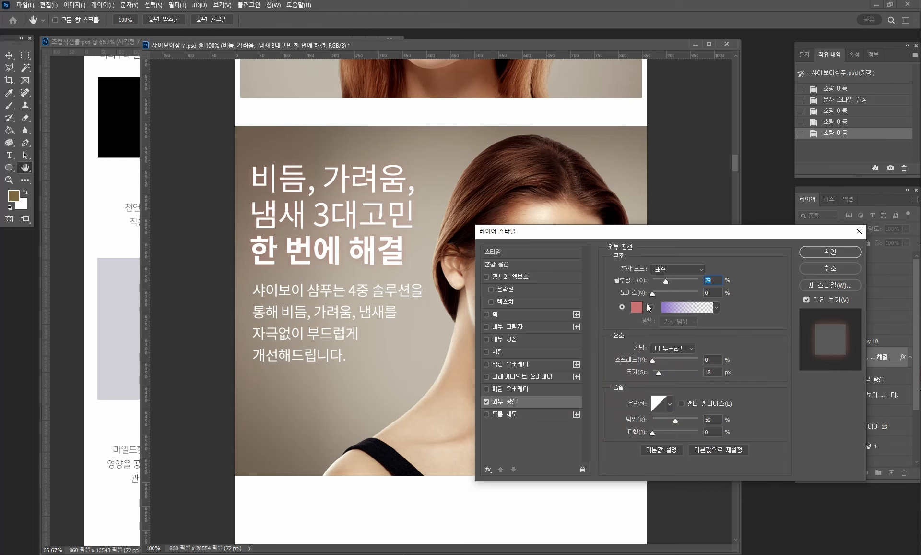
- Change the headline's outer glow colour to a very dark brown, sampled from the photo backdrop and darkened
click(637, 307)
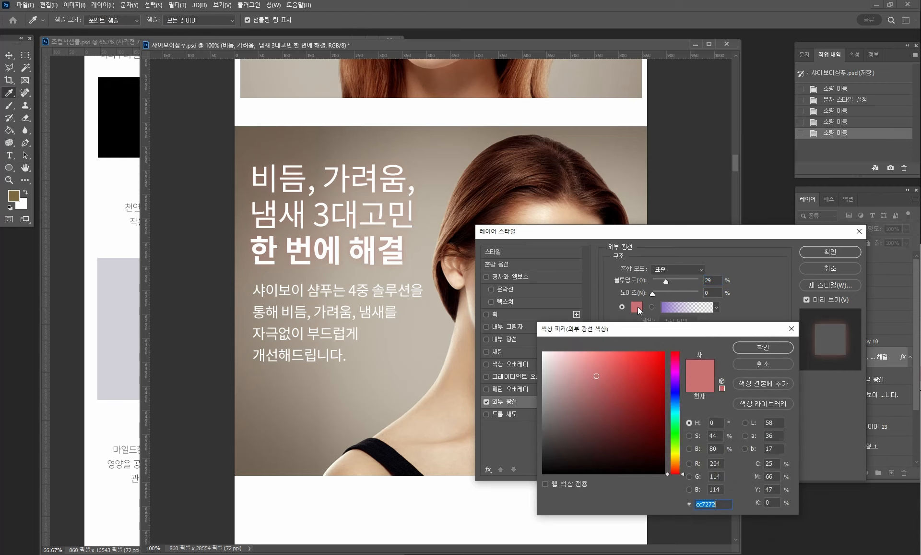
click(249, 460)
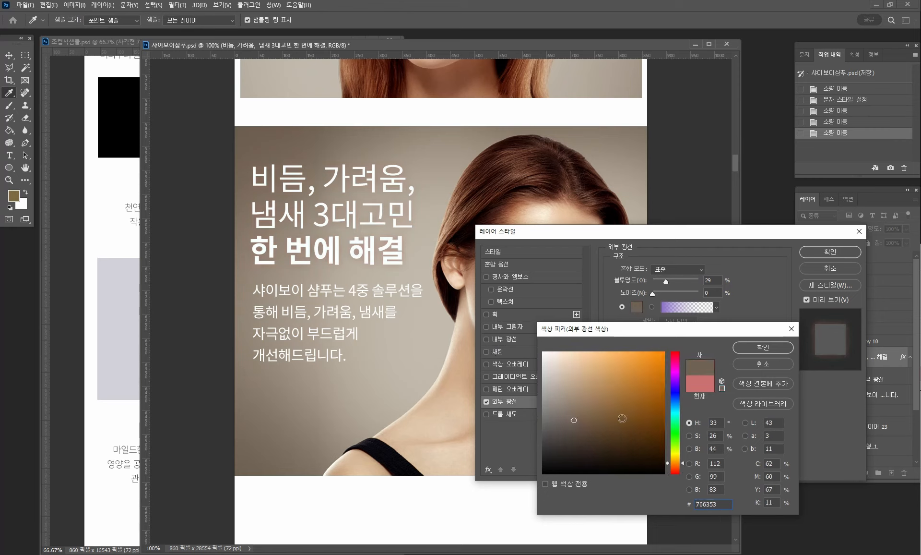
click(580, 435)
drag(580, 436, 583, 455)
click(759, 347)
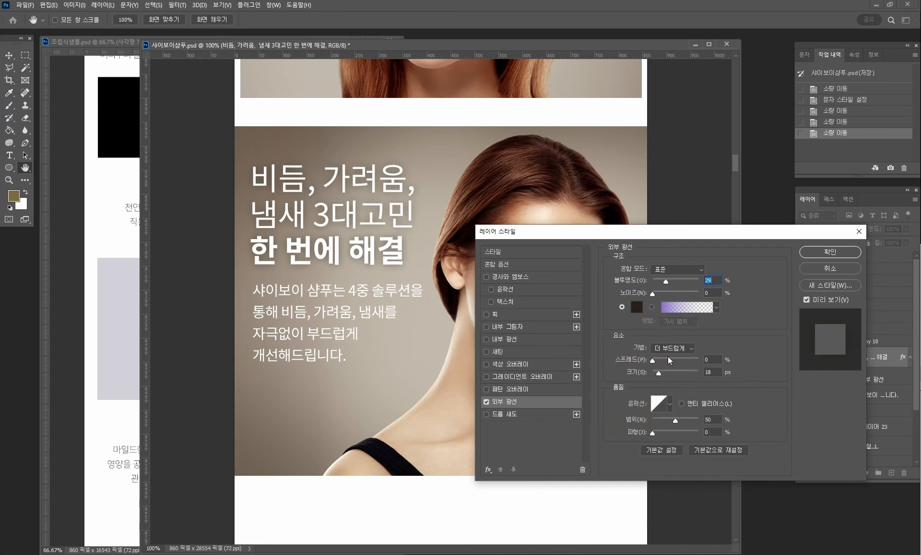
- Set the headline's outer glow to 10 px size and 34% opacity, compare with the preview off and on, and apply the style
mouse_move(666, 279)
mouse_down()
mouse_move(687, 281)
mouse_move(664, 281)
mouse_up()
mouse_move(658, 373)
mouse_down()
mouse_move(669, 373)
mouse_move(658, 375)
mouse_up()
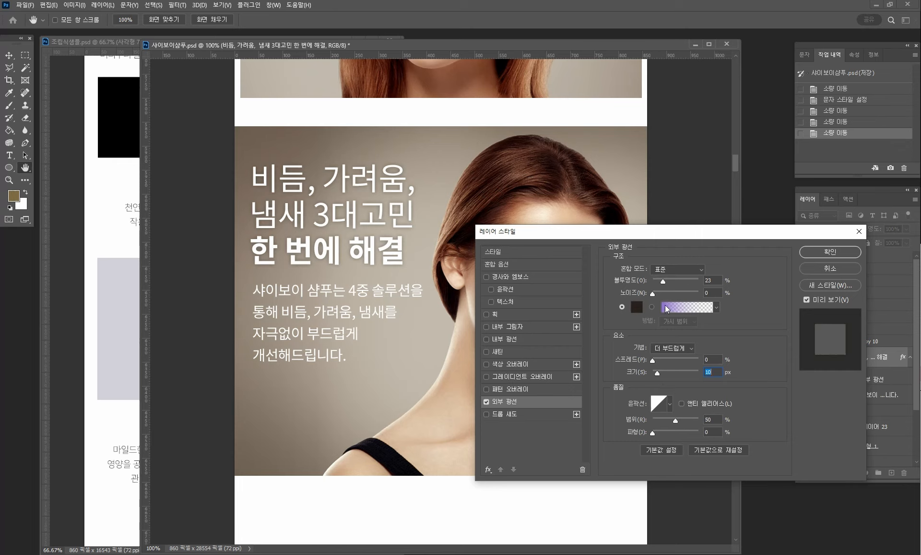
drag(663, 282, 668, 283)
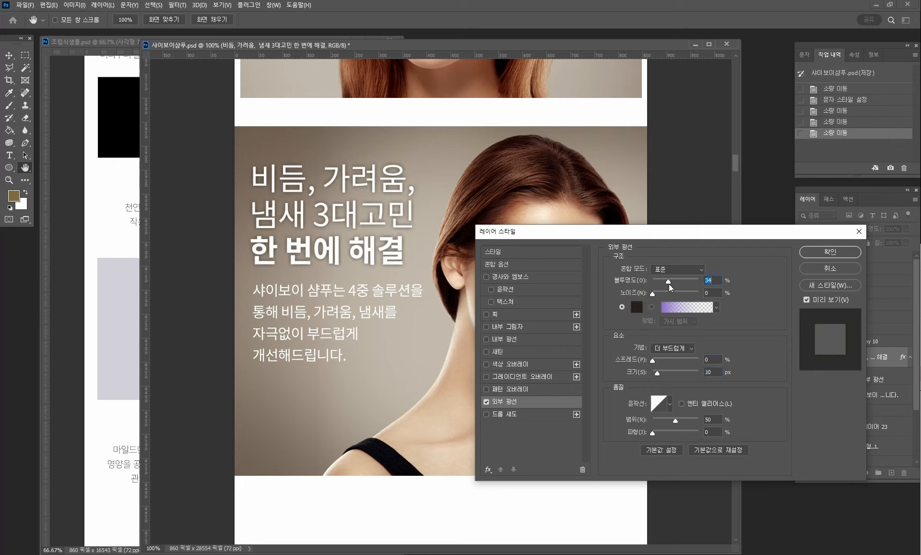
click(806, 300)
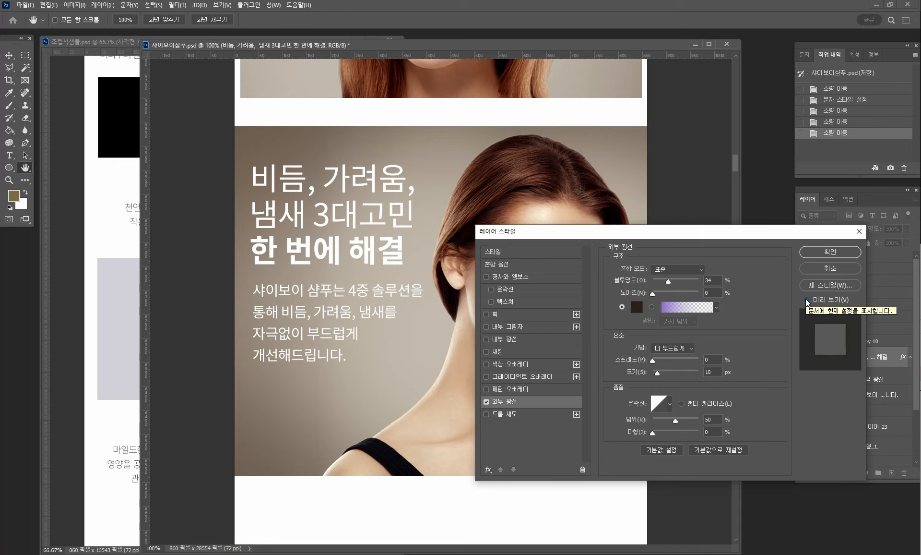
click(804, 299)
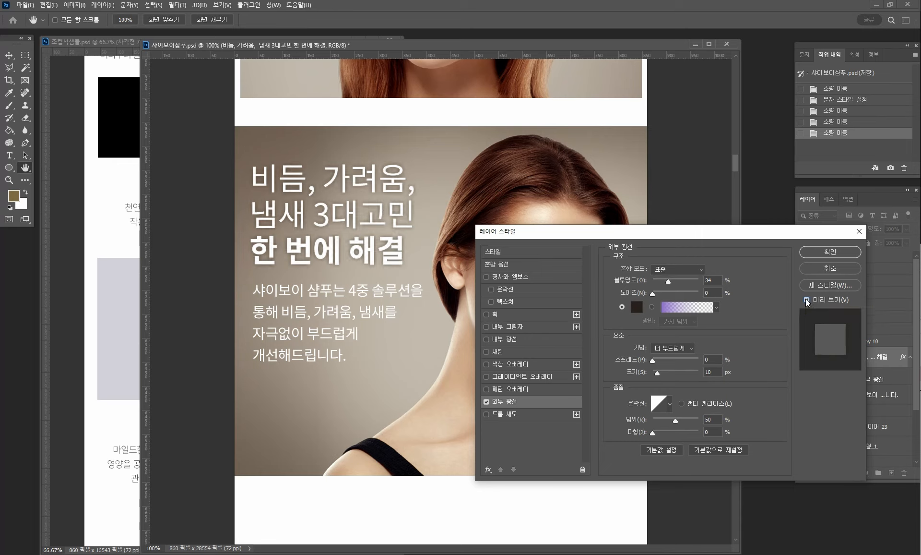
click(820, 250)
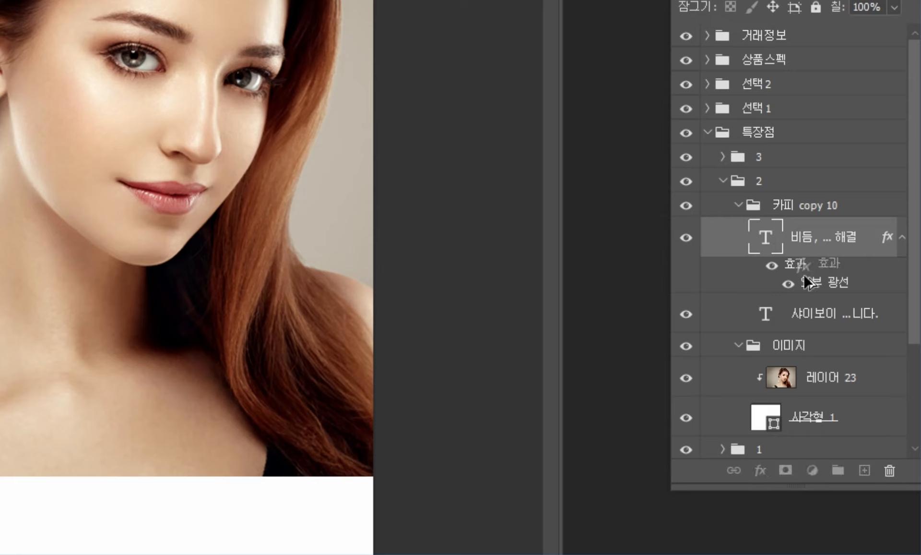
- Copy the headline's outer glow effect onto the description text layer below it and select that layer
drag(817, 328, 822, 330)
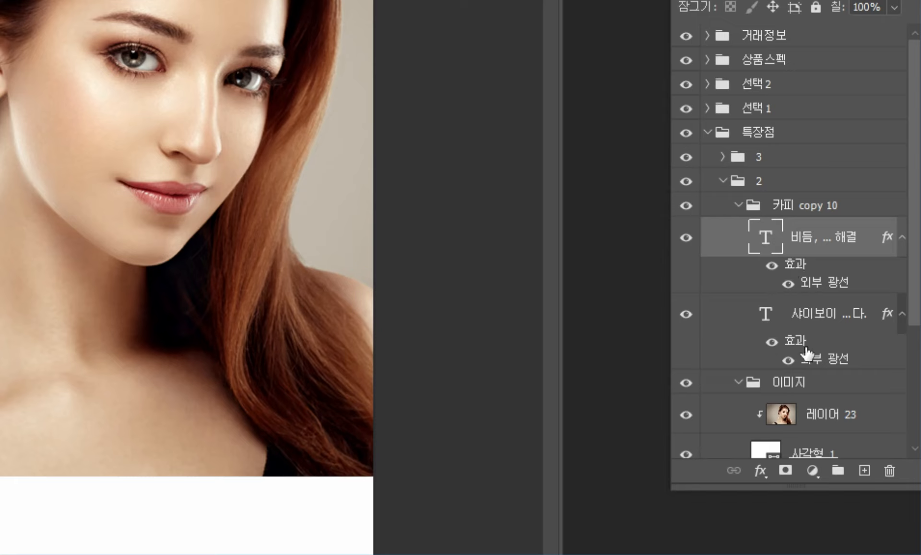
key(ctrl+z)
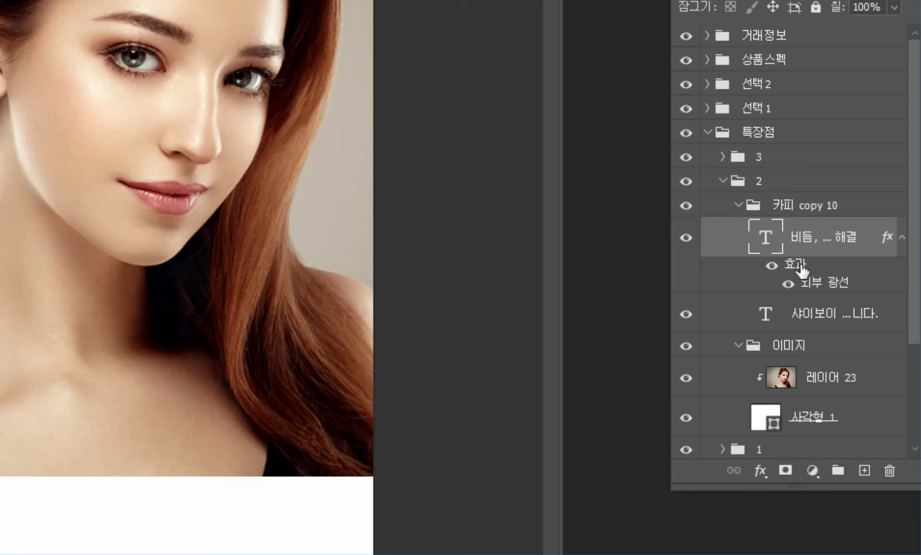
drag(801, 270, 814, 318)
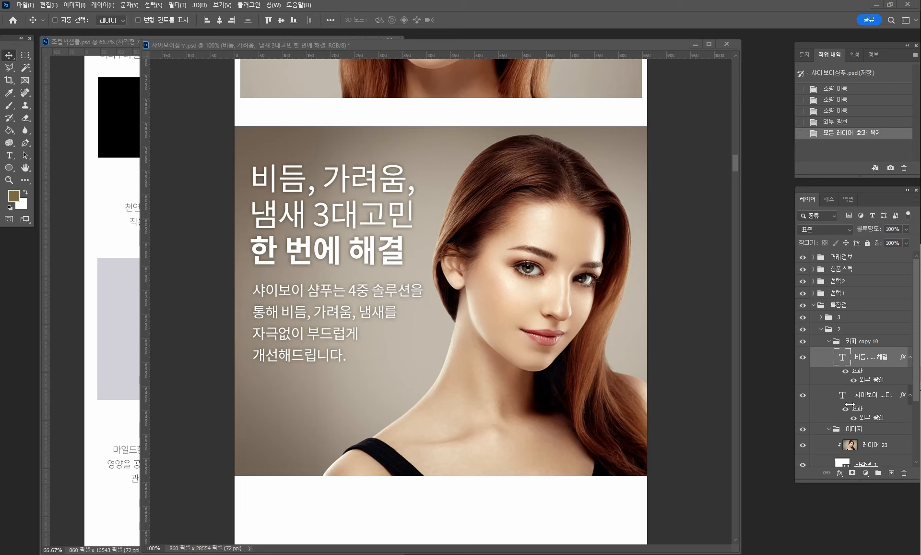
click(864, 397)
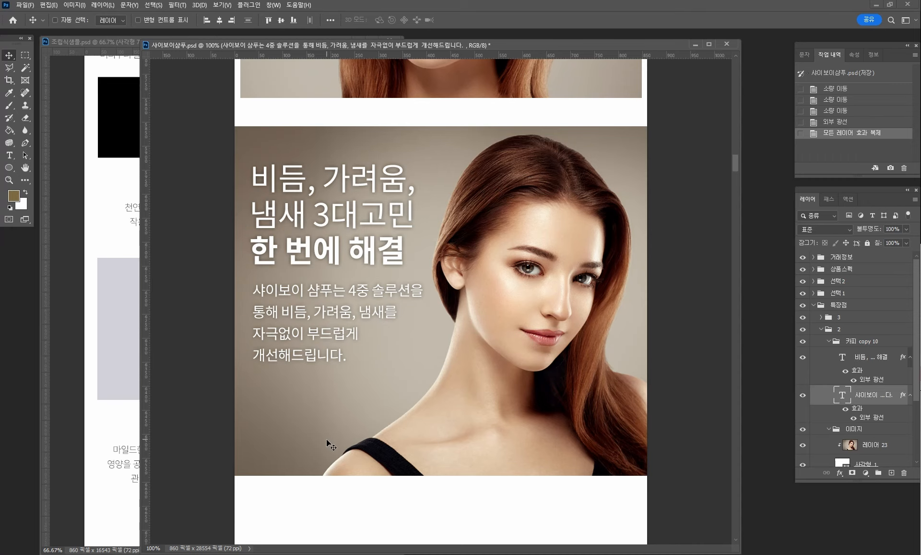
- Move the whole group 3 section up to just beneath the portrait section, closing the blank gap
key(ctrl+minus)
key(ctrl+minus)
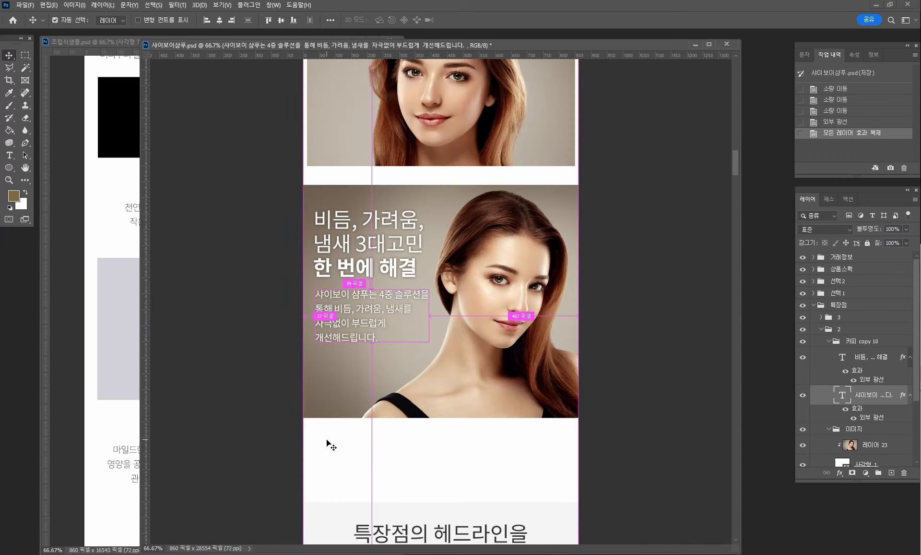
key(ctrl+plus)
key(ctrl+minus)
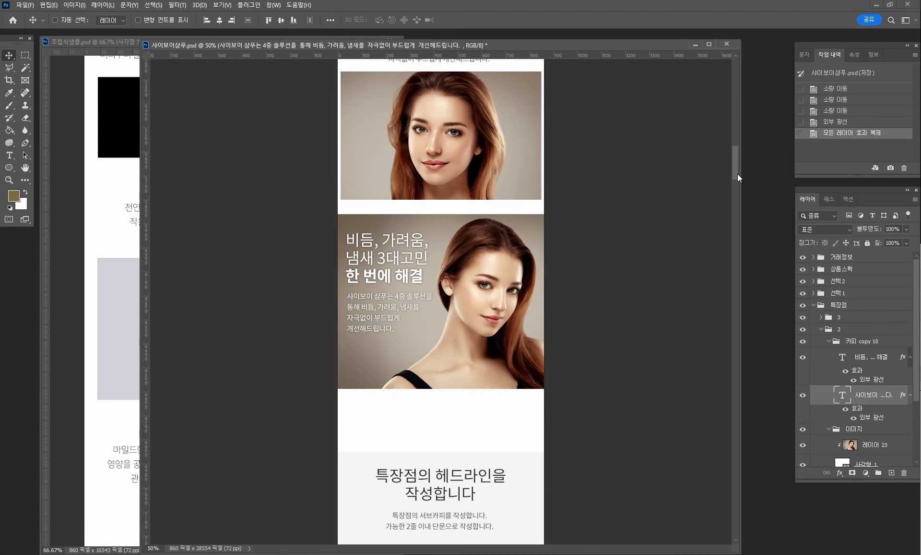
mouse_move(738, 173)
mouse_down()
mouse_move(737, 156)
mouse_move(741, 180)
mouse_up()
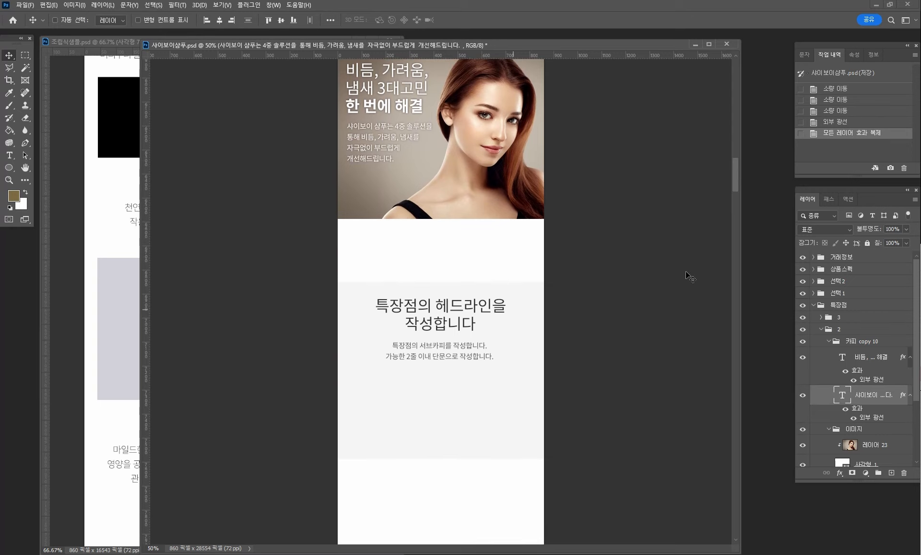
key(ctrl)
ctrl+click(481, 310)
click(856, 323)
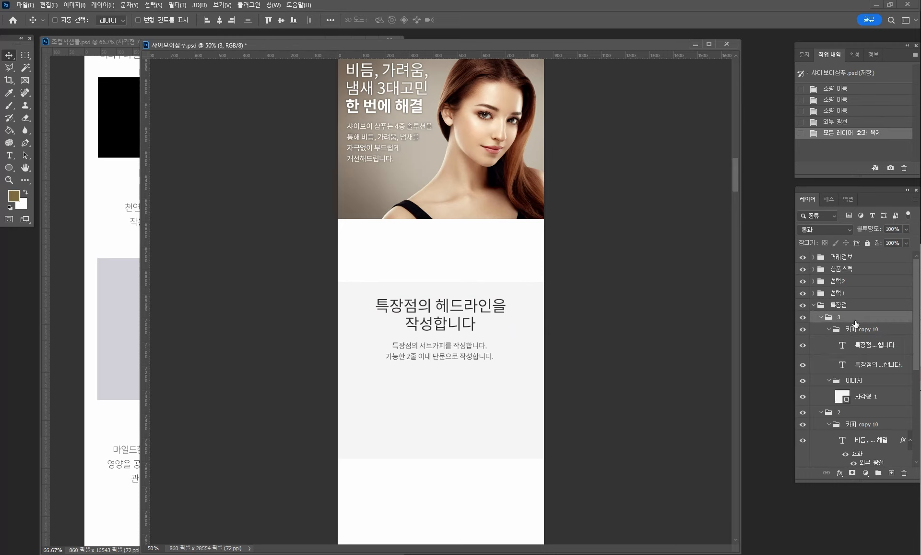
drag(453, 321, 443, 251)
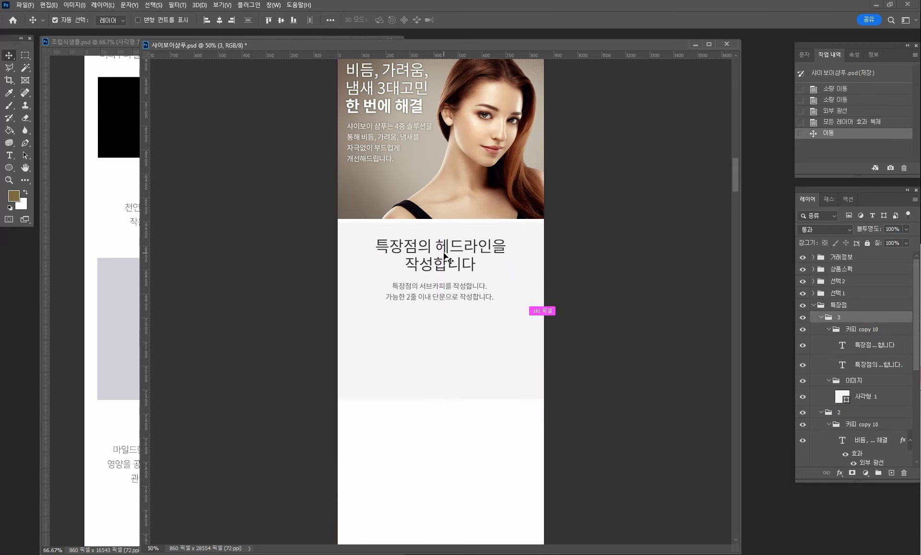
- Nudge group 3 up until its grey background sits flush against the bottom edge of the portrait photo
key(ctrl+1)
key(Up)
key(Up)
key(Up)
key(Up)
key(Up)
key(Up)
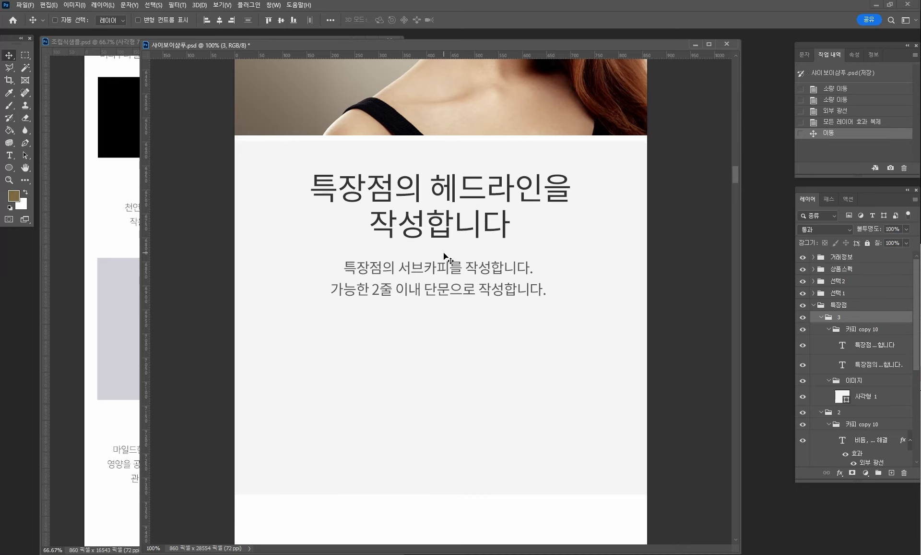
key(Up)
key(Up)
key(Up)
key(Up)
key(Up)
key(Up)
key(Up)
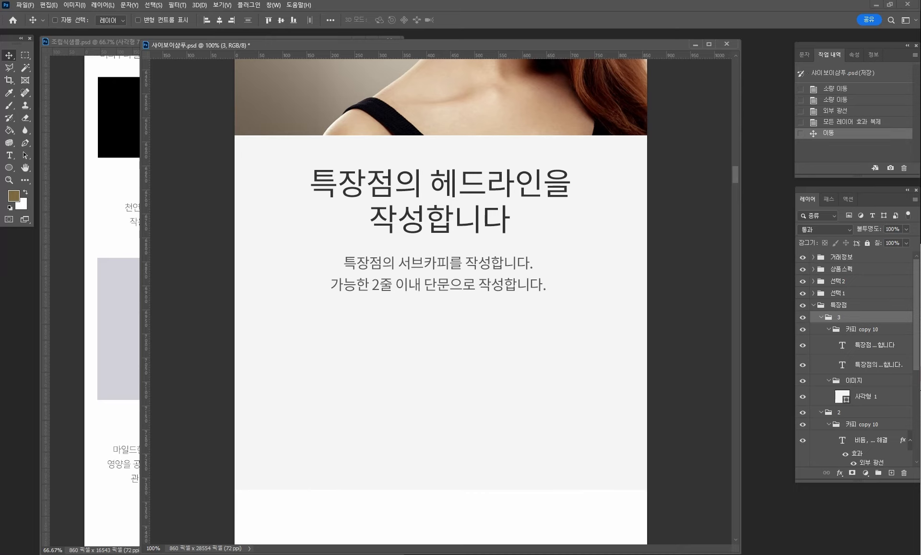
- Switch to the 스토리보드_(샴푸).docx storyboard in Word and find the "ONLY샴푸 NO, 전천후 스킨 세정제 YES!" headline copy
mouse_move(396, 552)
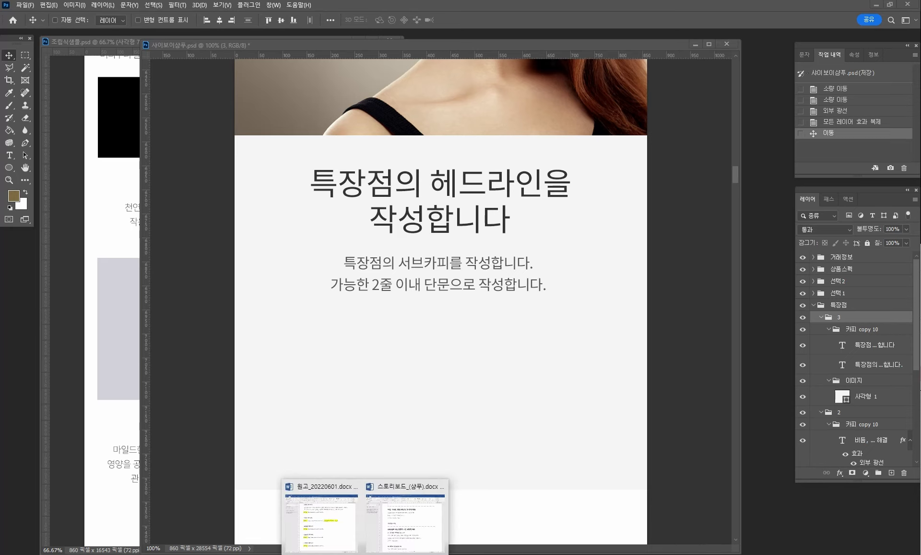
click(407, 534)
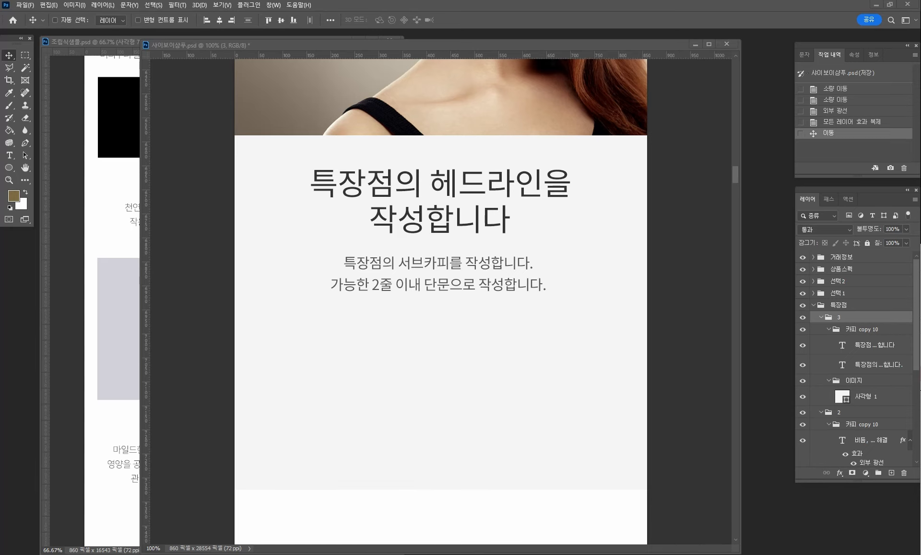
drag(918, 67, 419, 47)
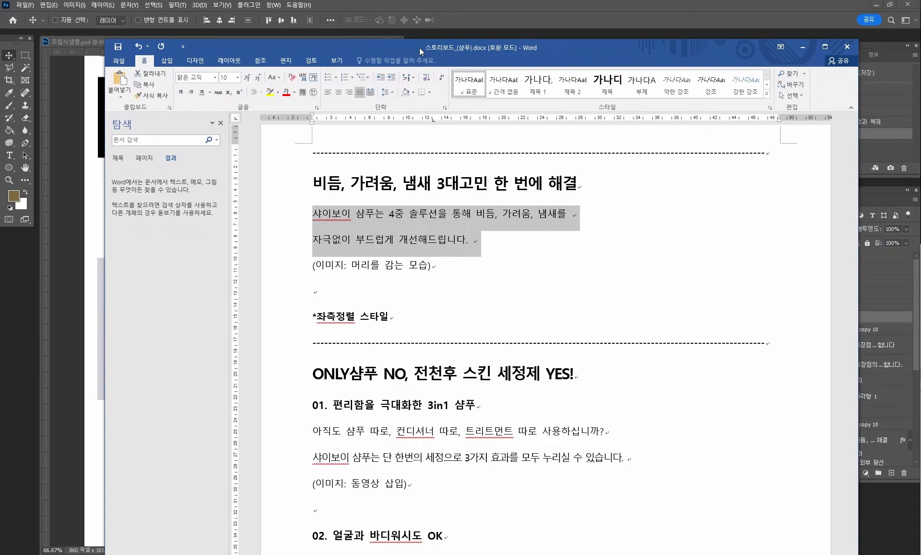
scroll(479, 290, down, 1)
scroll(479, 290, down, 3)
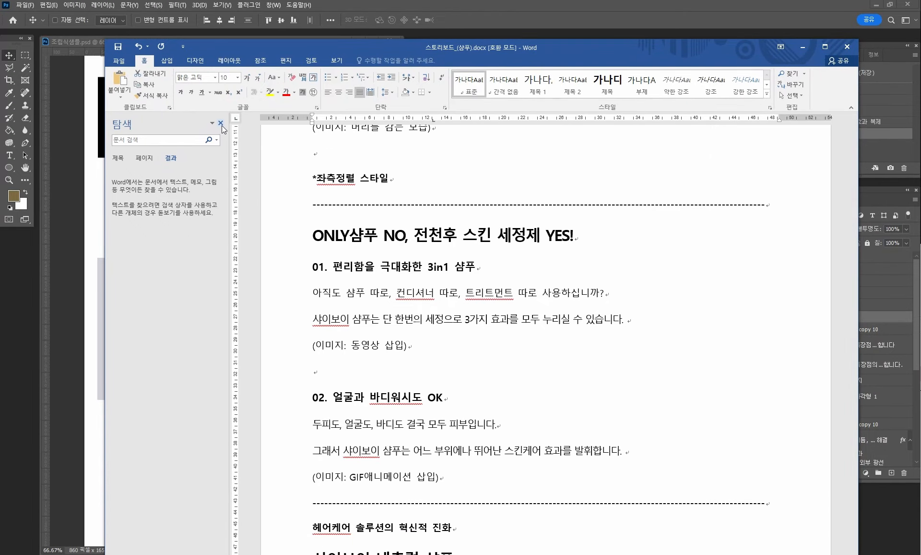
scroll(445, 322, up, 7)
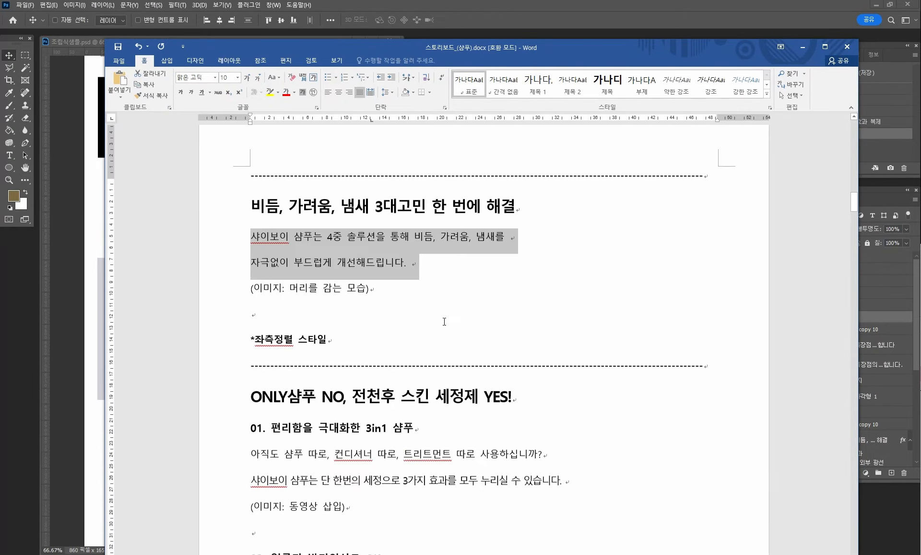
scroll(444, 322, down, 6)
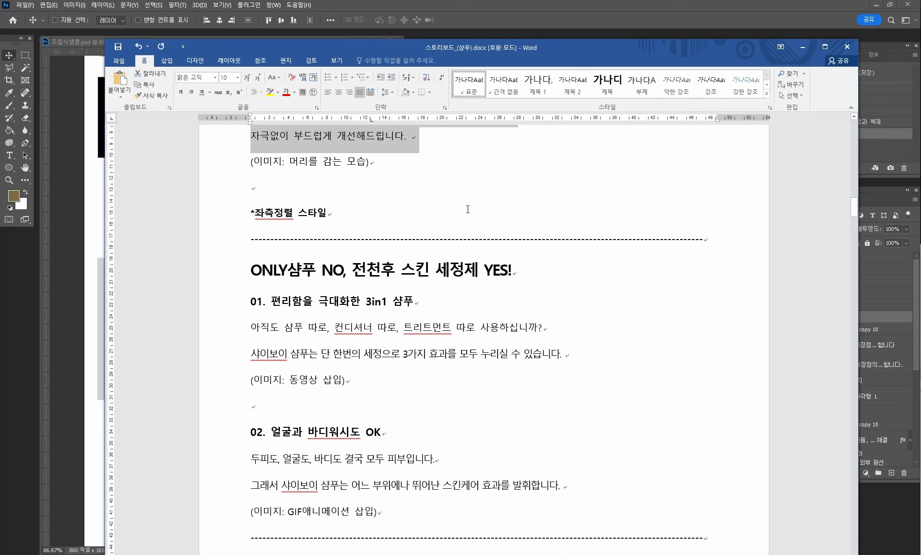
- Back in Photoshop, replace group 3's placeholder headline with "ONLY샴푸 NO, 전천후 스킨 세정제 YES!", breaking the line before 스킨
key(alt+Tab)
key(t)
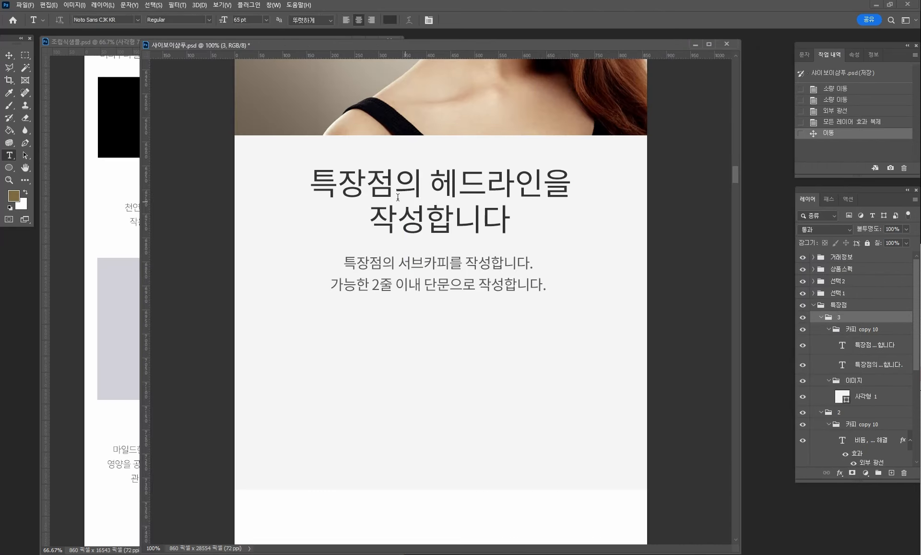
drag(319, 176, 638, 220)
key(ctrl+v)
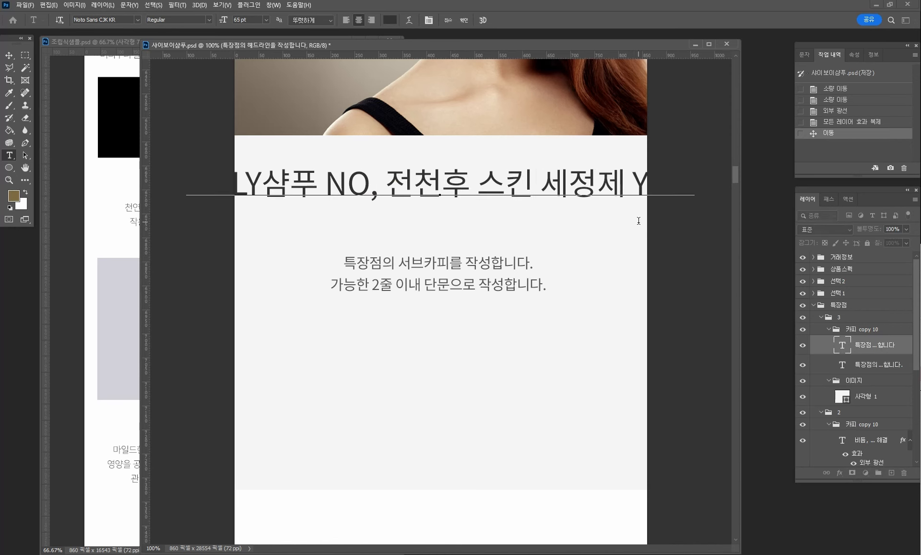
click(543, 181)
click(477, 182)
key(BackSpace)
key(Return)
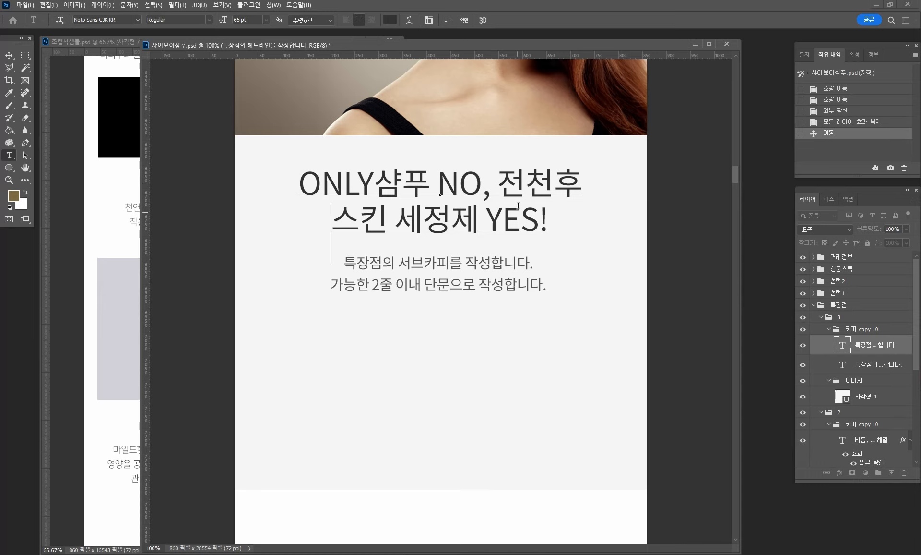
- Make the words "전천후 스킨" in the headline bold
drag(504, 181, 377, 223)
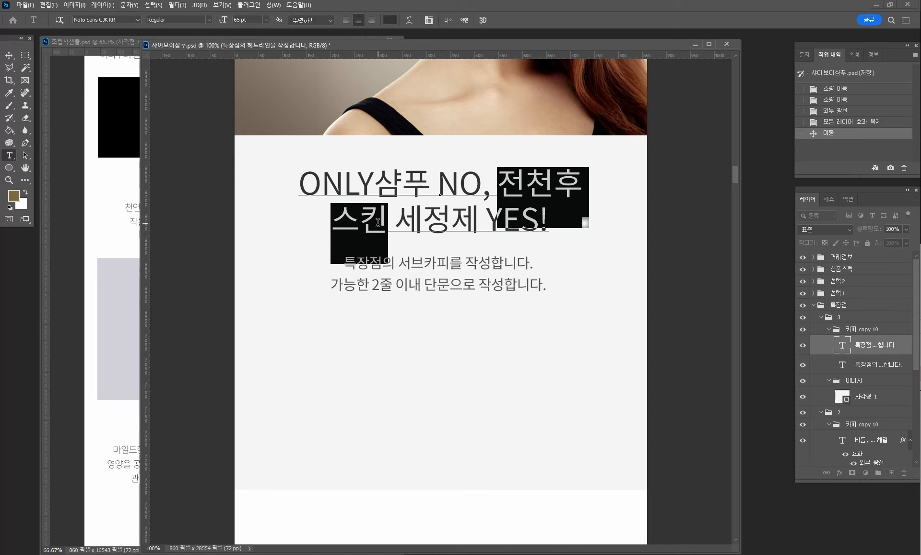
click(208, 20)
click(186, 73)
click(10, 55)
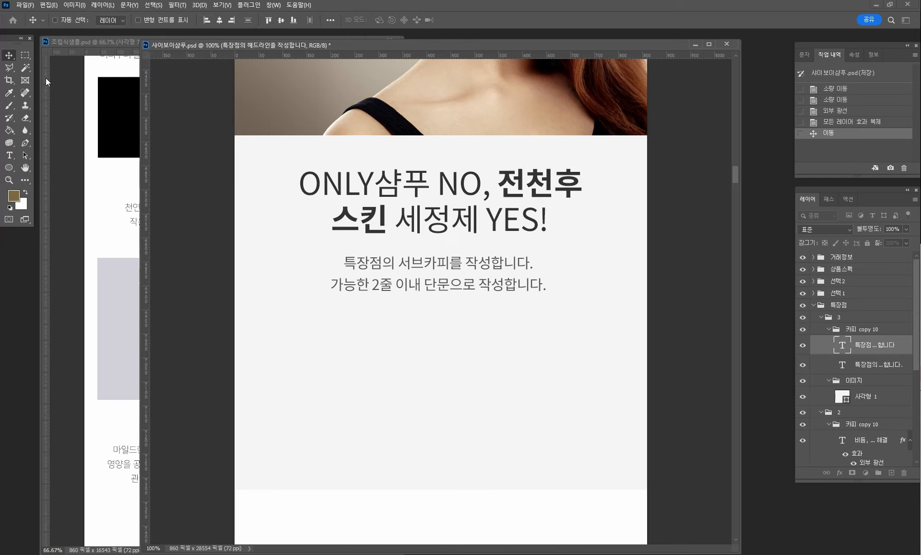
- Stretch group 3's grey background rectangle downward and move the placeholder subcopy lower beneath the headline
ctrl+click(552, 431)
key(ctrl+t)
key(ctrl+minus)
key(ctrl+minus)
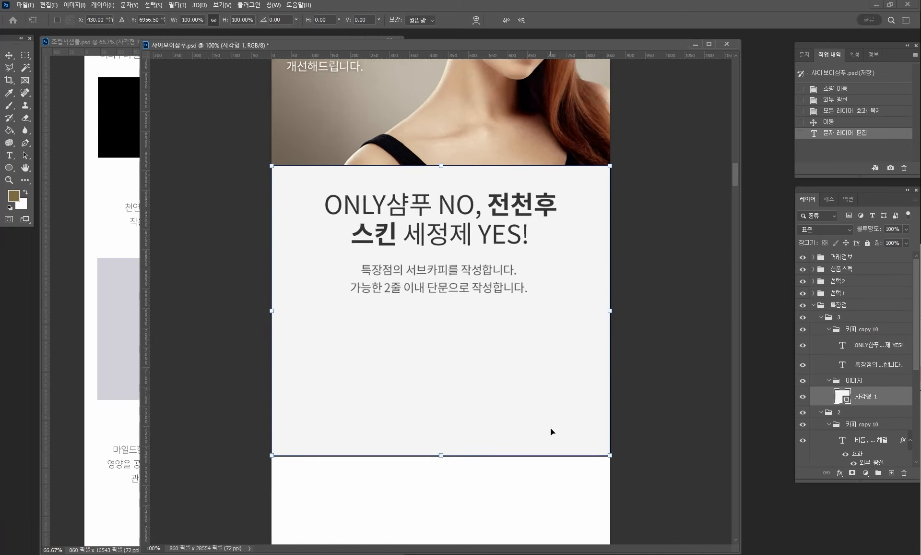
drag(441, 396, 442, 493)
key(Return)
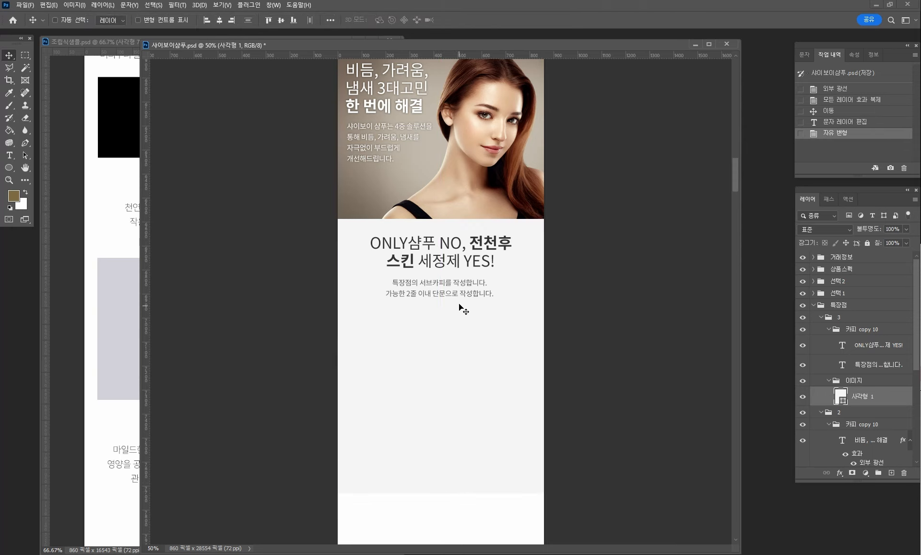
ctrl+click(462, 298)
drag(477, 302, 475, 340)
- Check the "01. 편리함을 극대화한 3in1 샴푸" subheading in the Word storyboard and bring the 조립식샘플.psd document to the front in Photoshop
drag(920, 52, 348, 53)
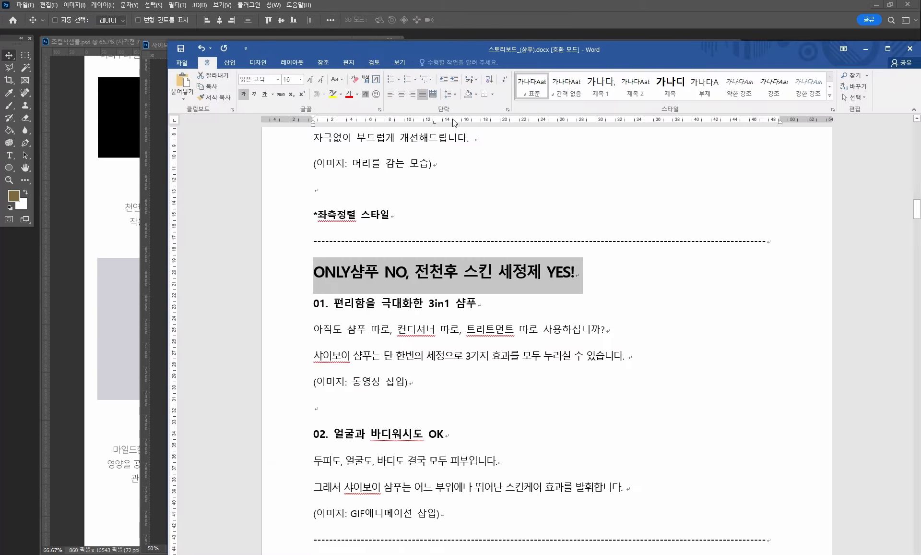
drag(480, 303, 313, 304)
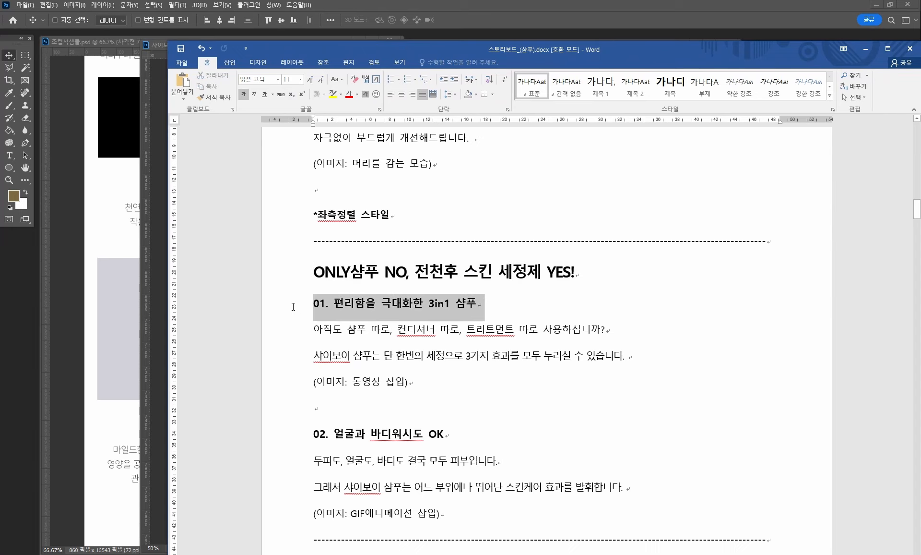
click(376, 303)
drag(654, 54, 920, 51)
click(72, 321)
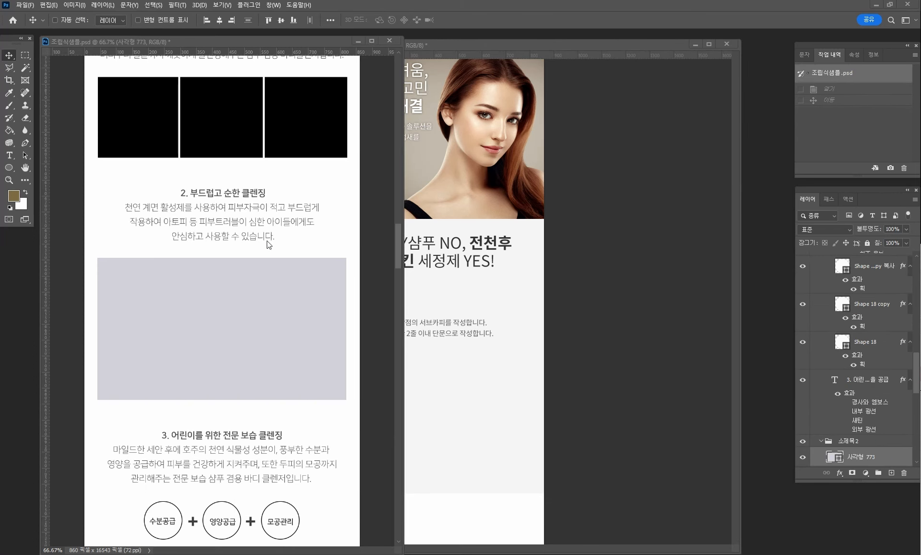
- Look through 조립식샘플.psd, open 악세사리.psd from the 상세페이지 제작용 PSD파일 folder in Photoshop, and enlarge its window
drag(399, 268, 410, 135)
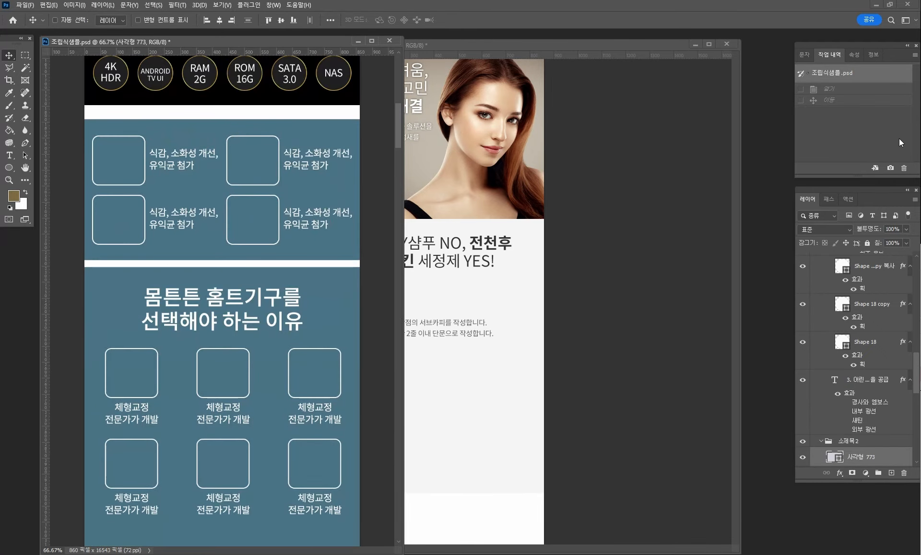
drag(920, 120, 509, 159)
click(478, 296)
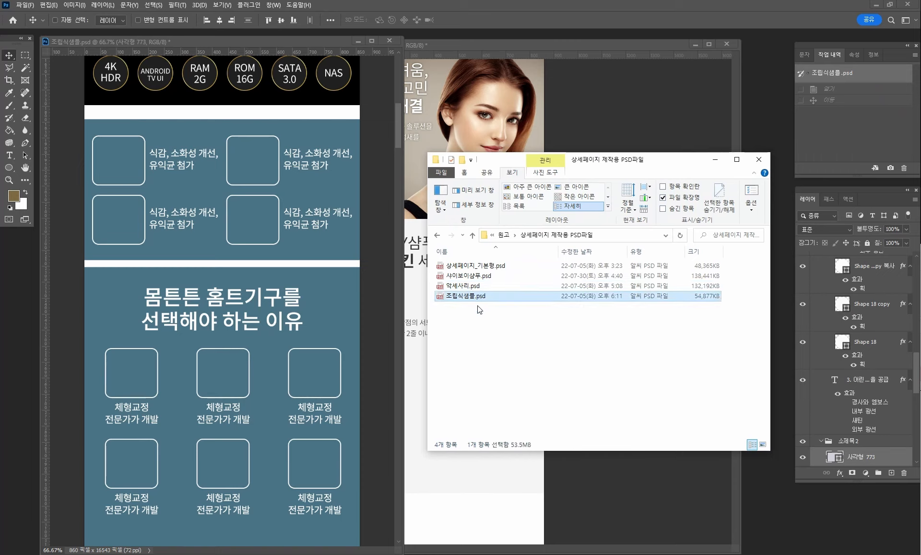
click(459, 288)
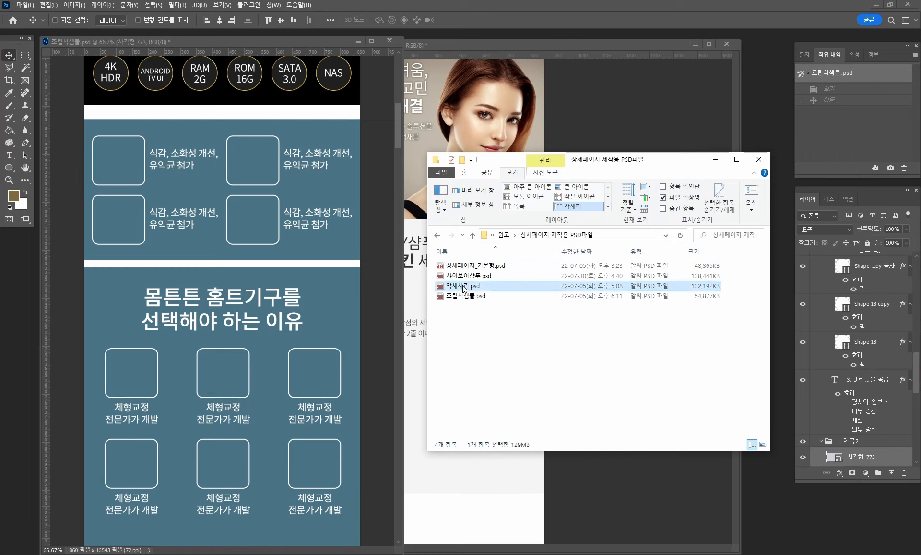
drag(463, 288, 23, 393)
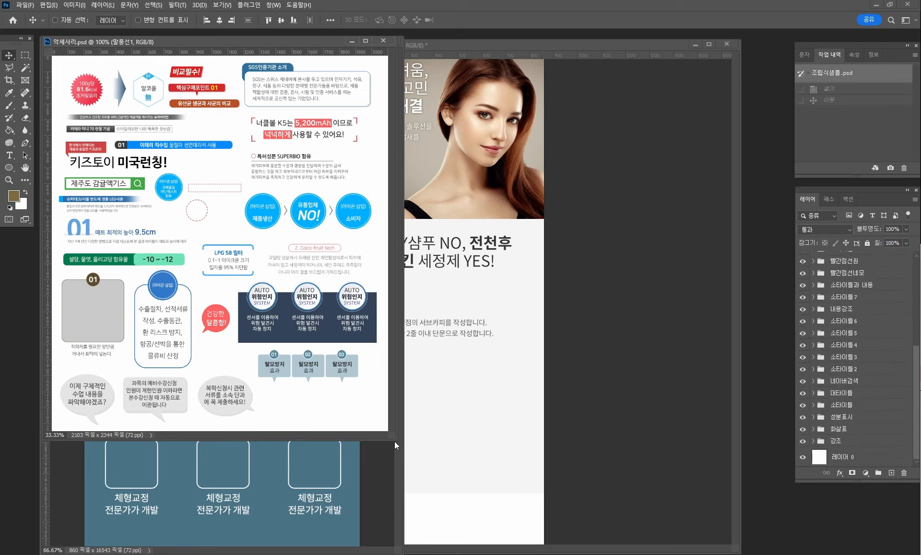
drag(397, 440, 600, 512)
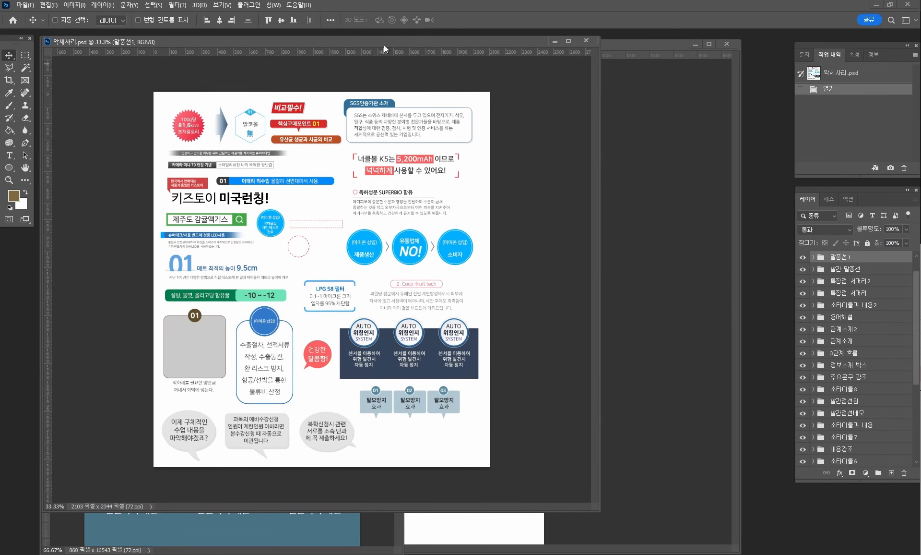
drag(383, 44, 307, 97)
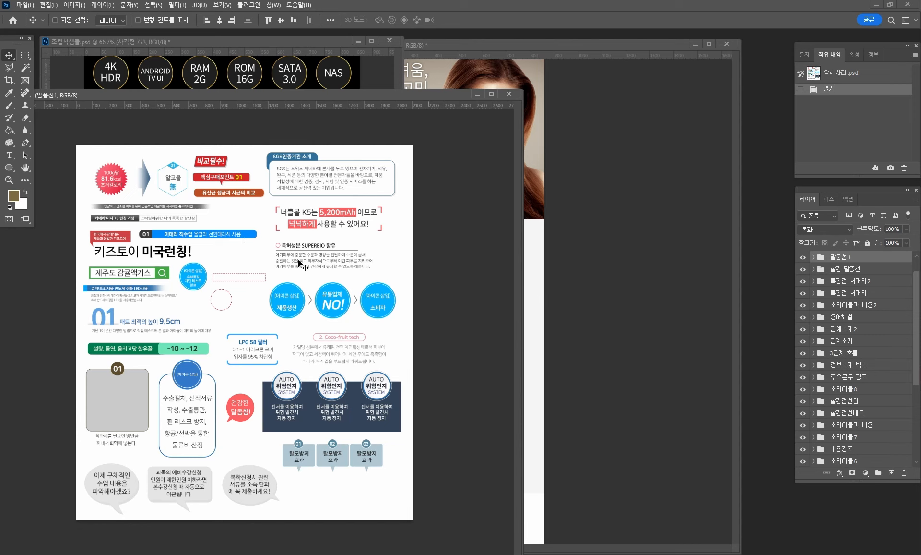
- Copy the blue numbered title bar group 소타이틀4 from 악세사리.psd into 샤이보이샴푸.psd between group 3's headline and subcopy, and close 악세사리.psd
click(607, 308)
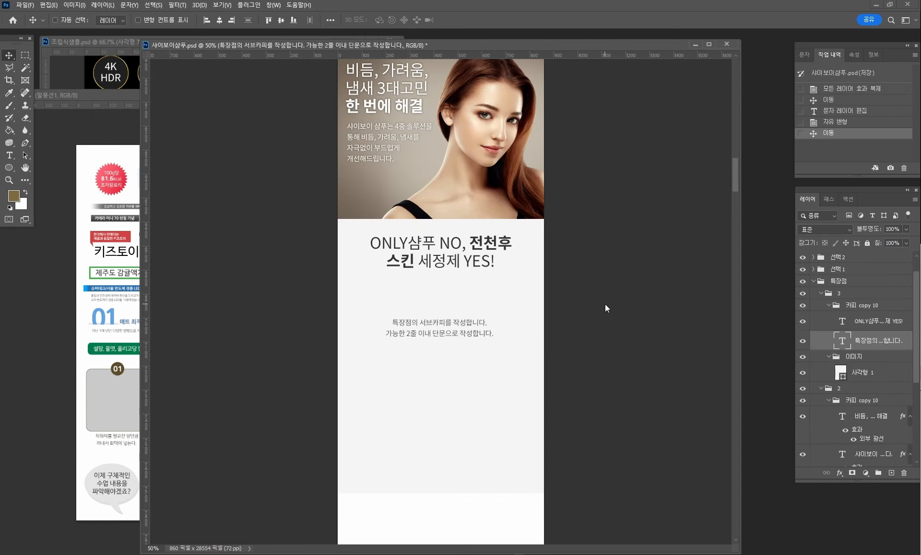
ctrl+click(455, 322)
click(136, 307)
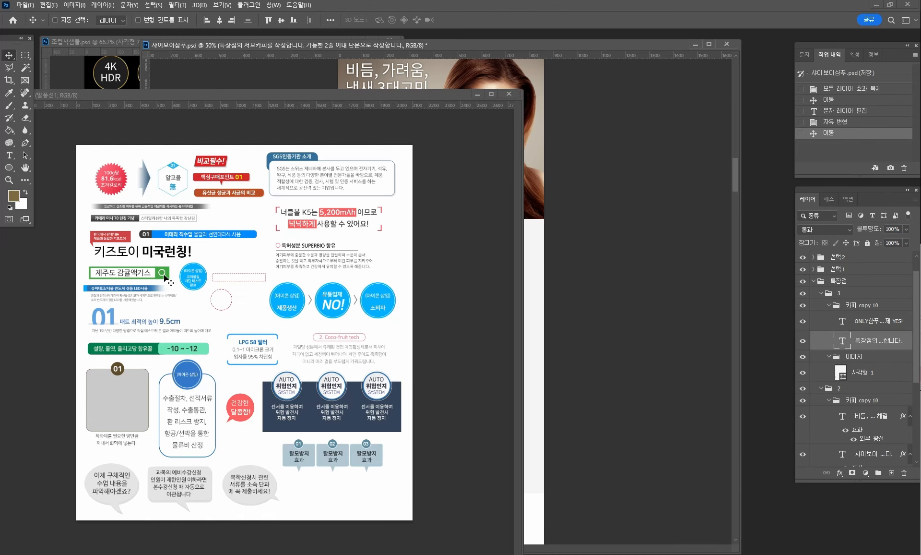
ctrl+click(150, 236)
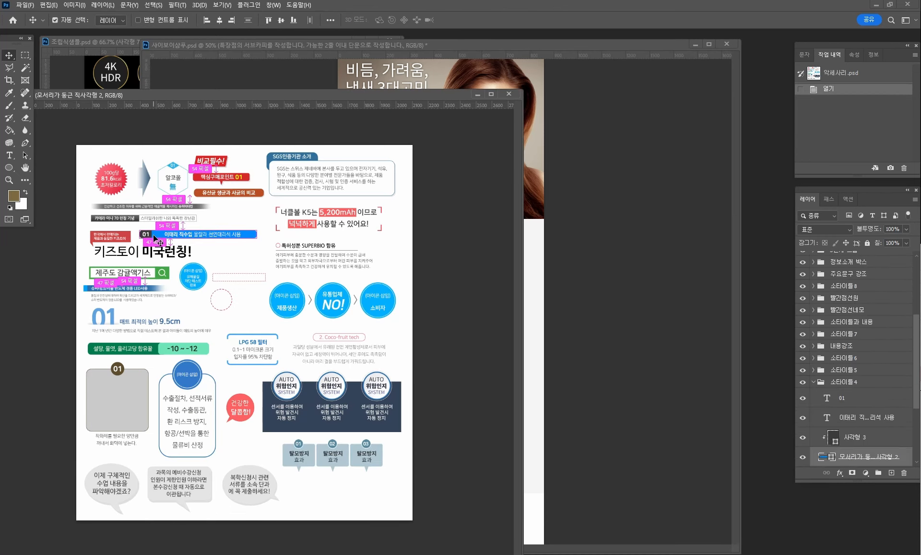
click(837, 384)
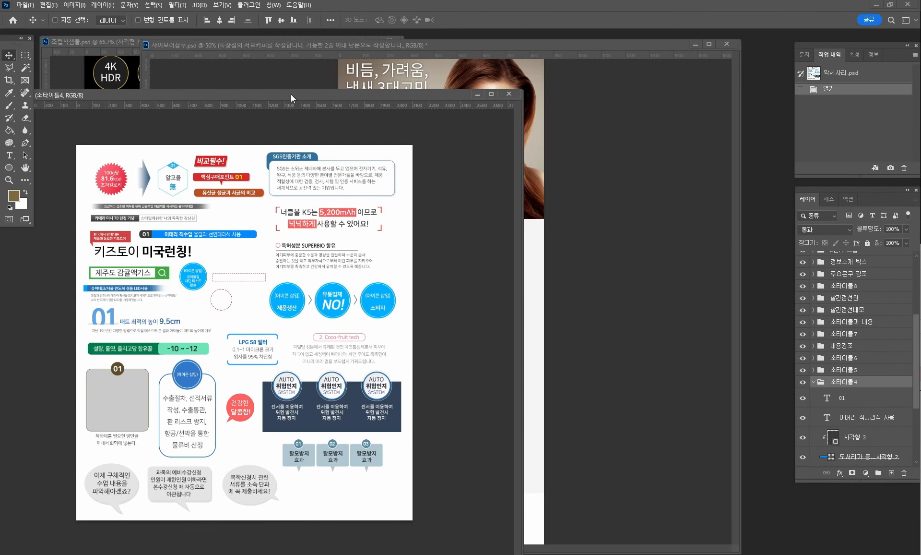
drag(291, 98, 276, 278)
drag(140, 414, 382, 299)
click(36, 355)
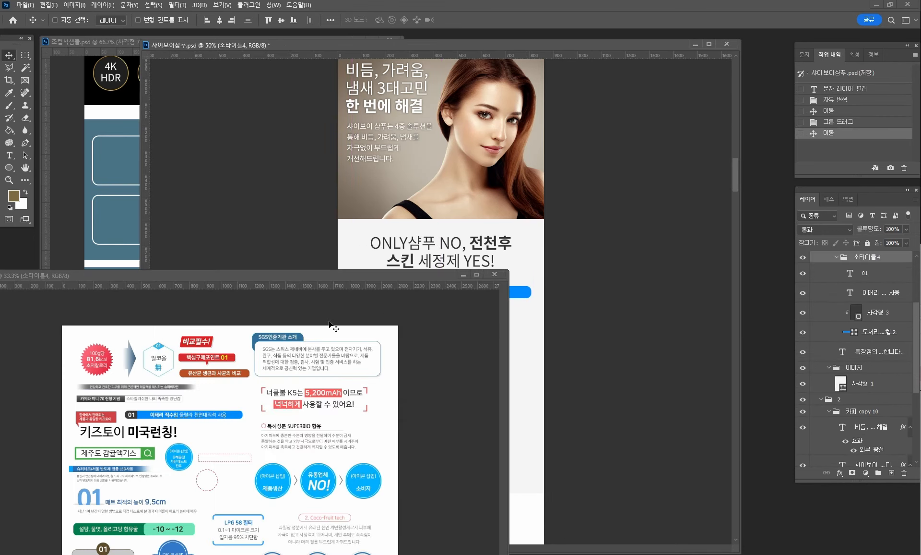
click(496, 274)
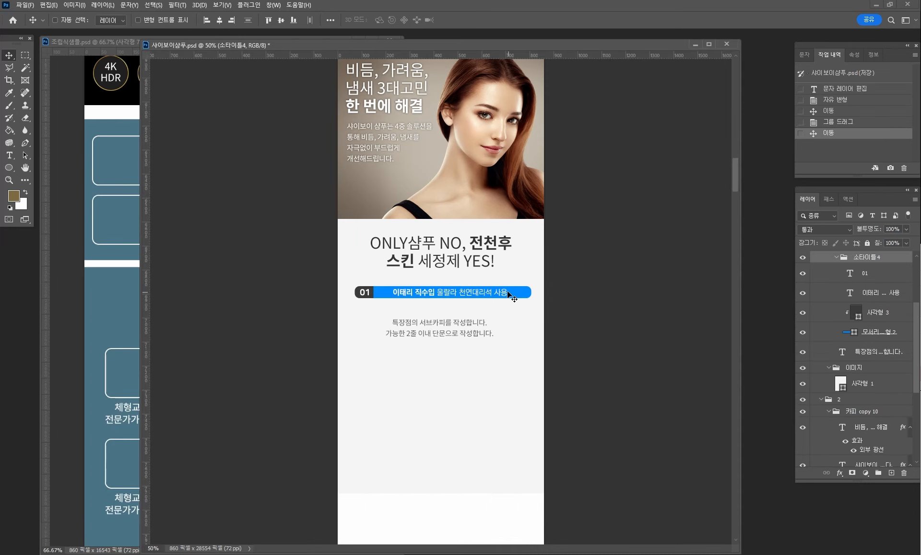
- Replace the blue bar's placeholder text with "편리함을 극대화한 3in1 샴푸" copied from the Word storyboard
key(ctrl+1)
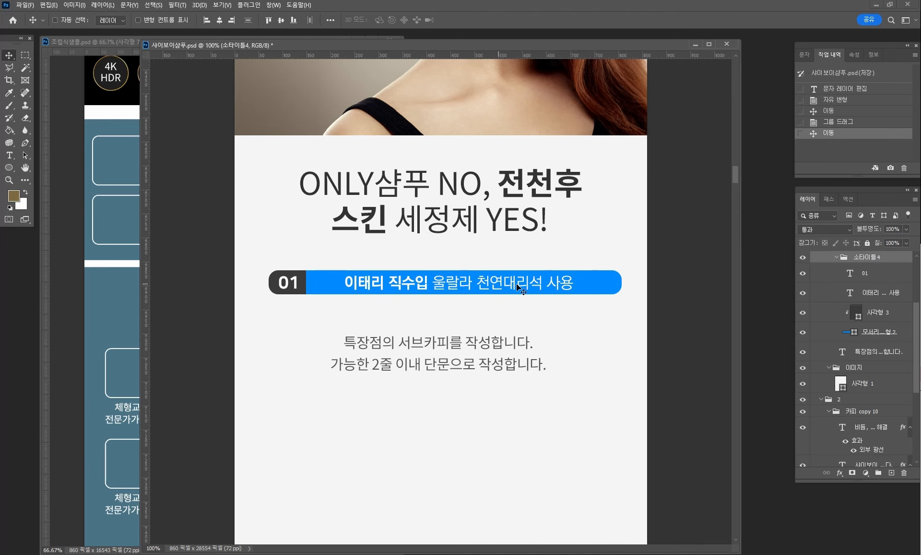
key(alt+Tab)
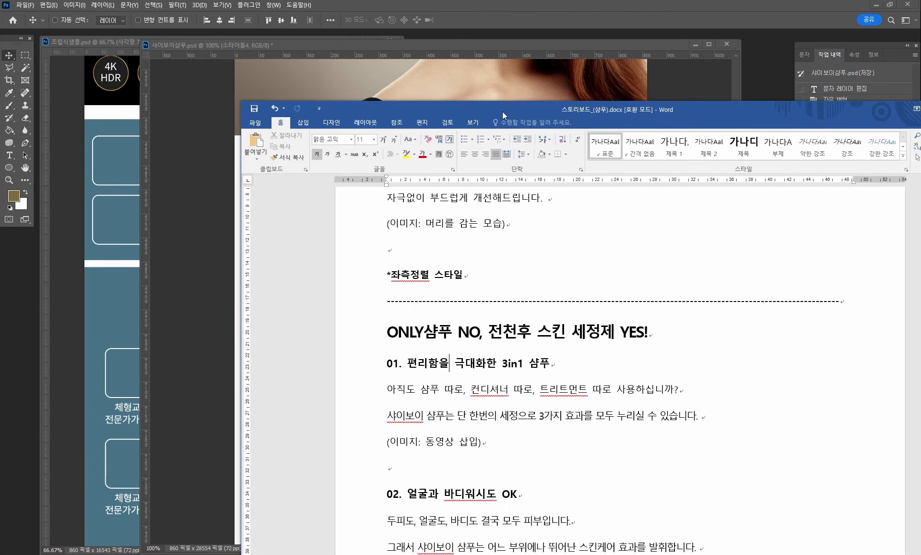
drag(416, 363, 550, 363)
key(ctrl+c)
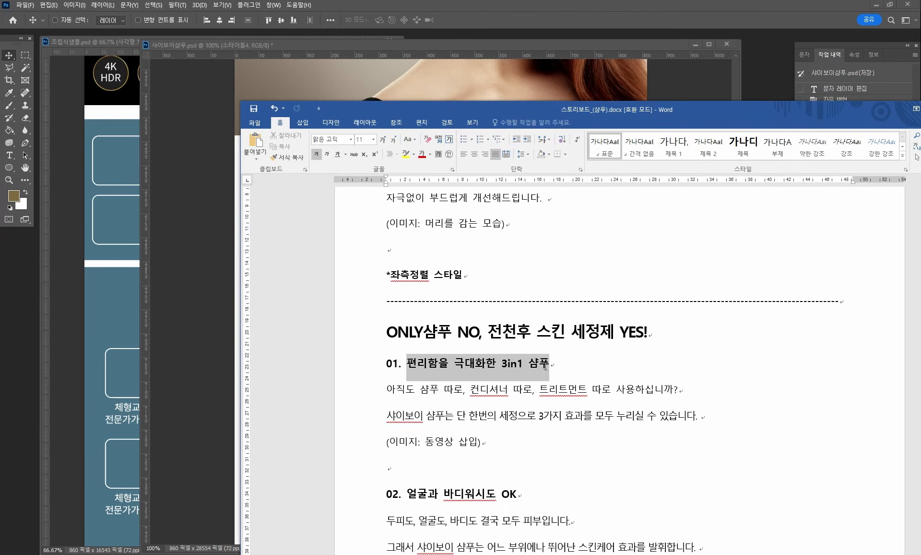
click(189, 338)
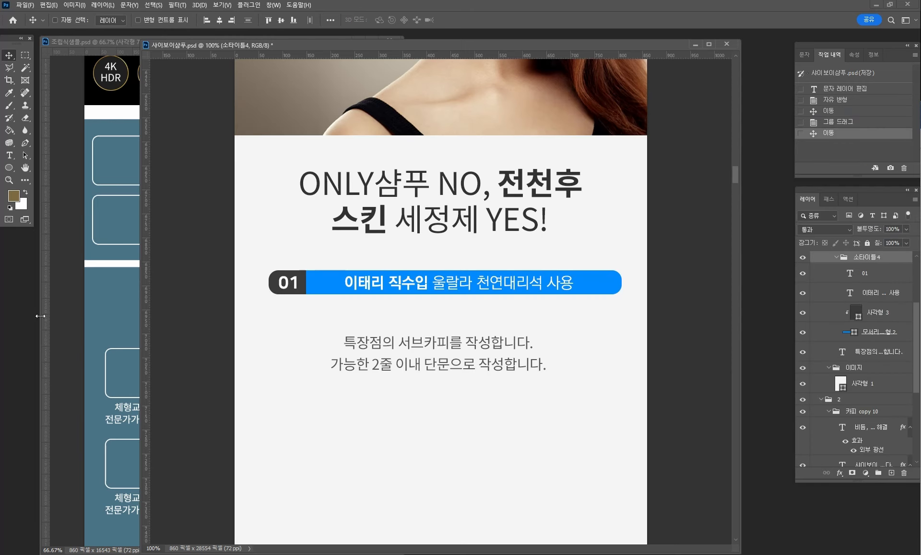
click(9, 155)
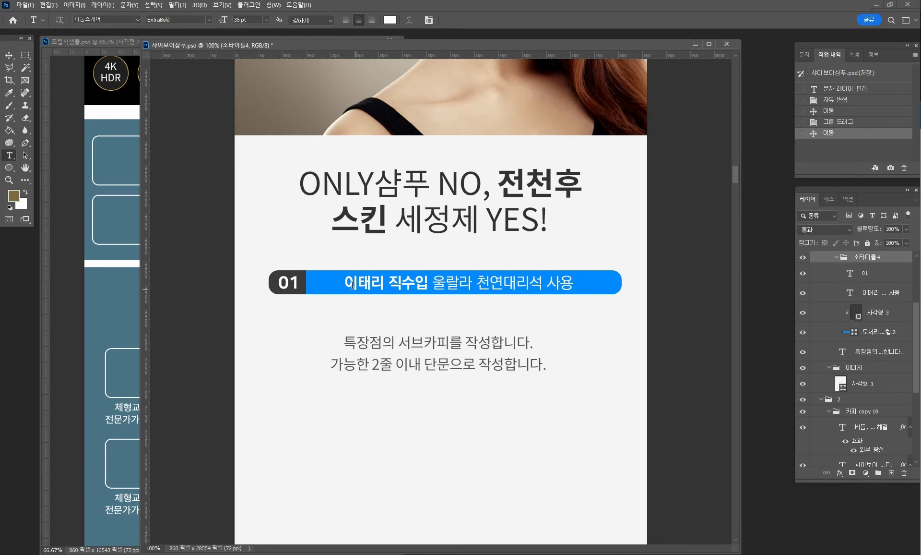
drag(349, 281, 585, 282)
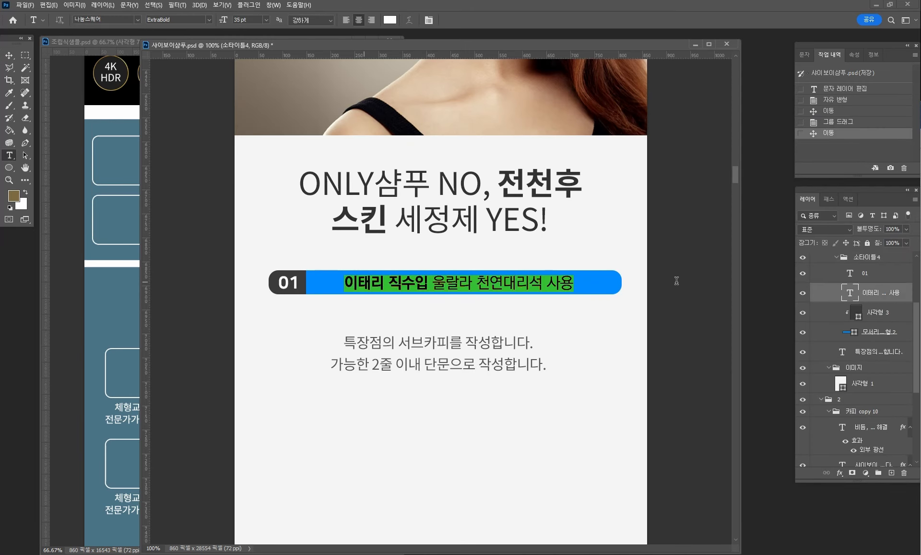
key(ctrl+v)
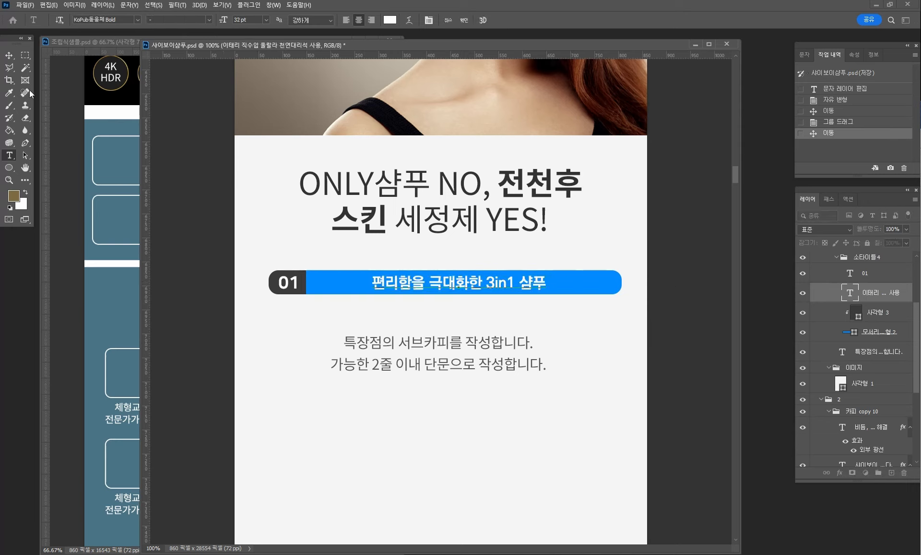
click(9, 55)
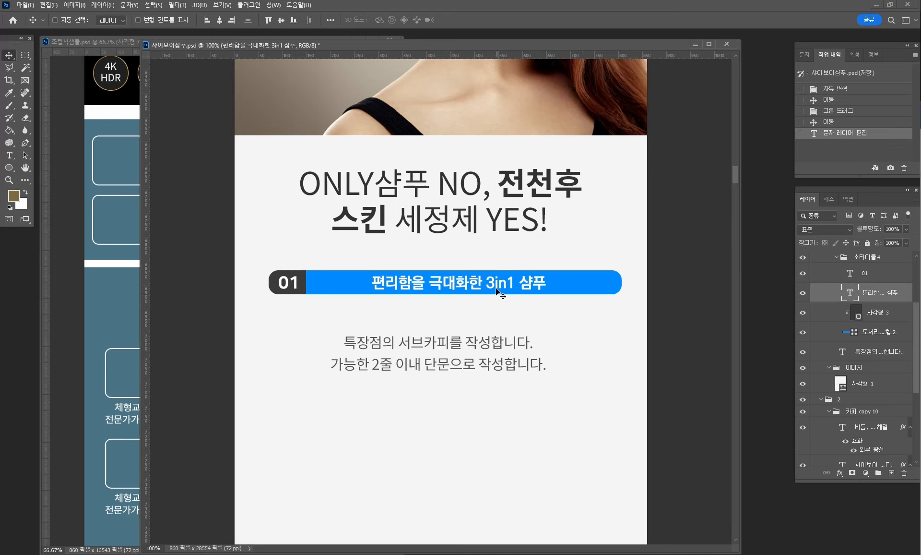
- Move the bar's title text closer to the 01 label and shorten the blue rounded rectangle to about 81% width
drag(530, 284, 491, 285)
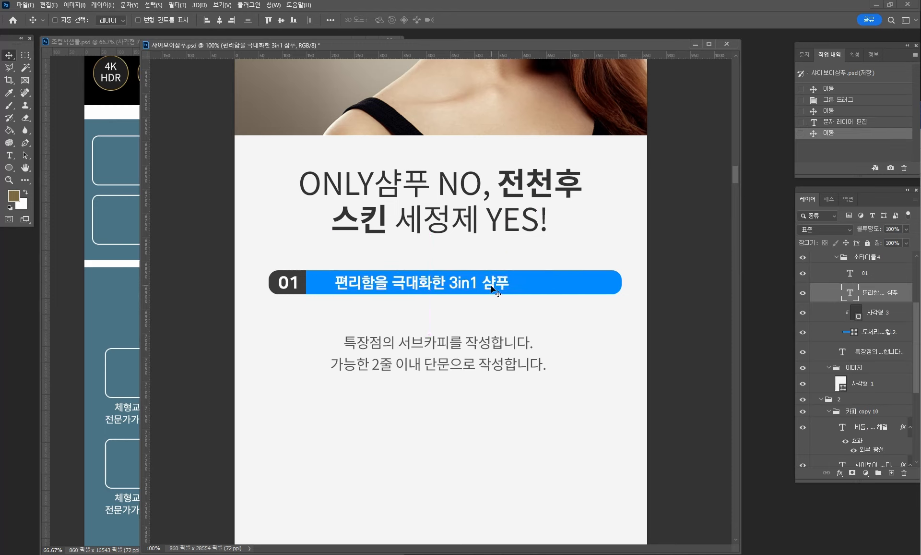
ctrl+click(564, 283)
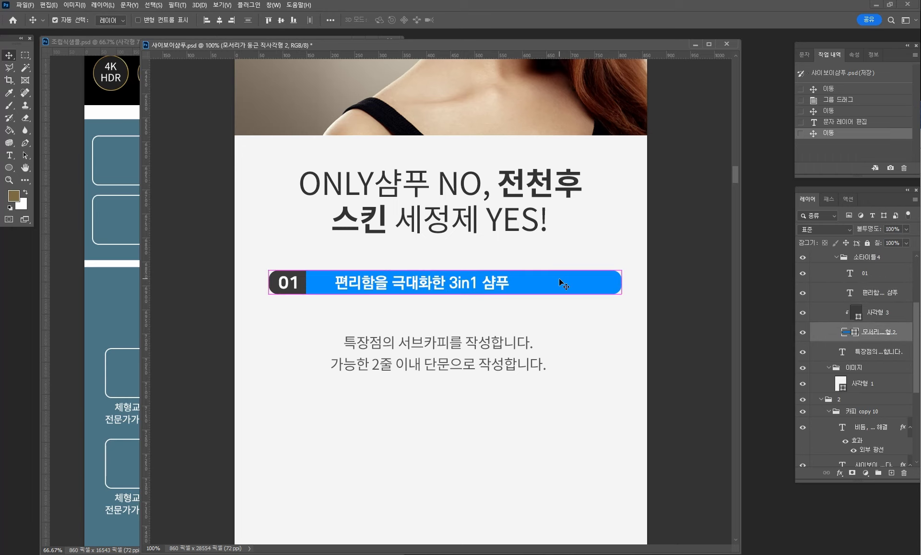
key(ctrl+t)
drag(622, 281, 555, 279)
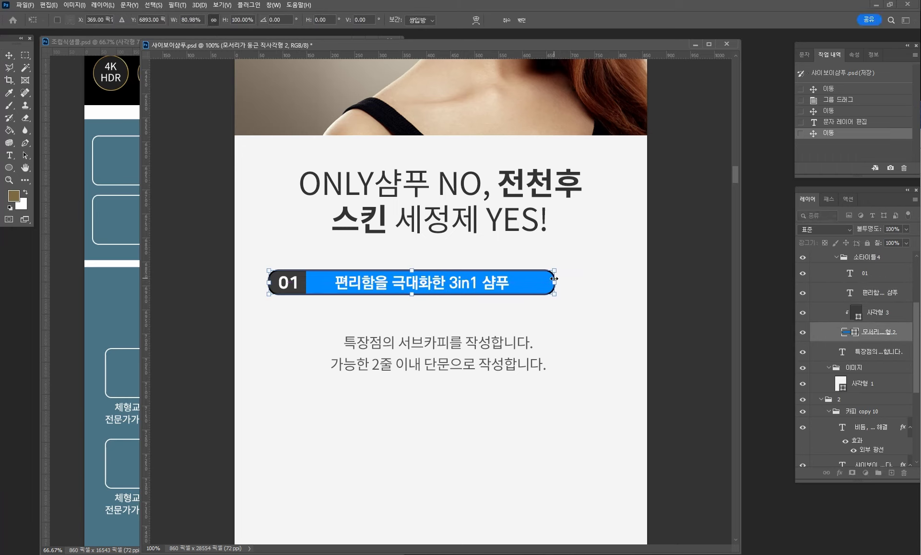
key(Return)
- Center the 소타이틀4 group horizontally, move it slightly up beneath the headline, and raise the placeholder subcopy closer to the bar
click(863, 260)
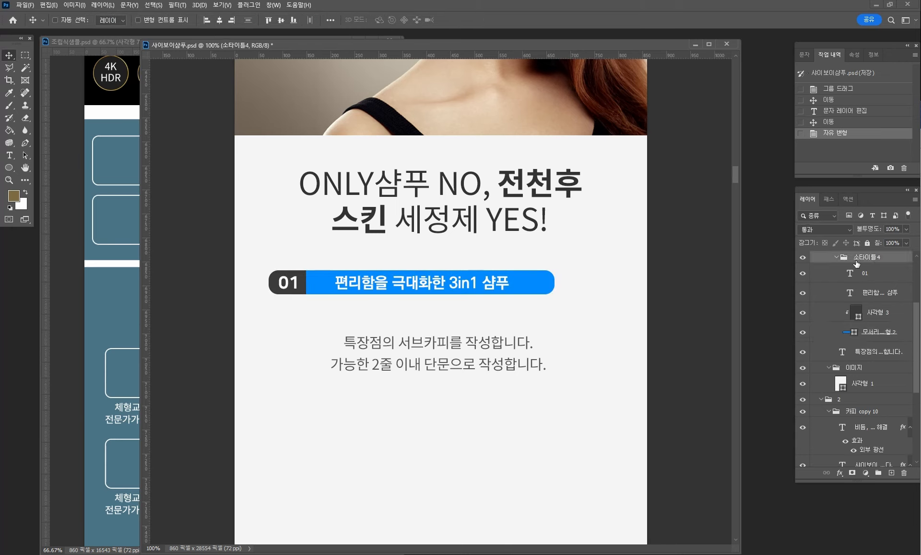
click(839, 260)
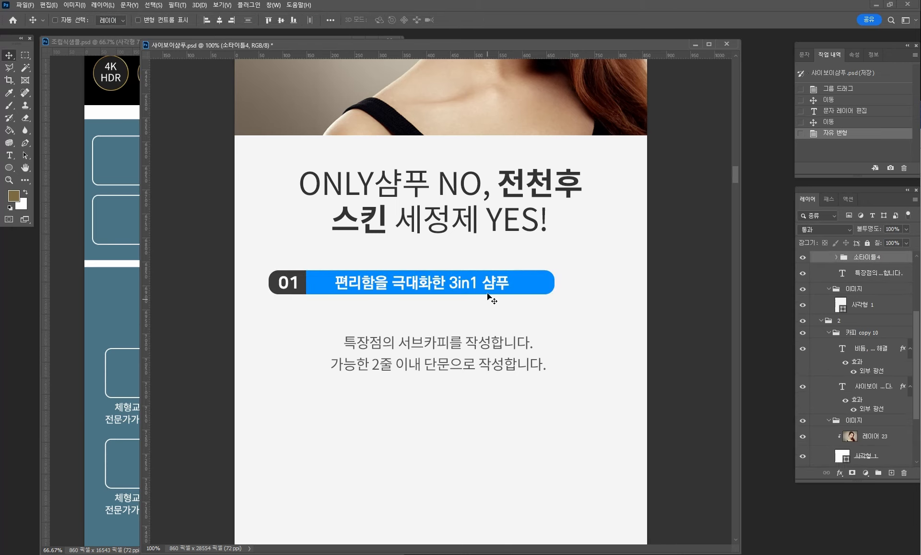
drag(489, 295, 494, 272)
click(219, 20)
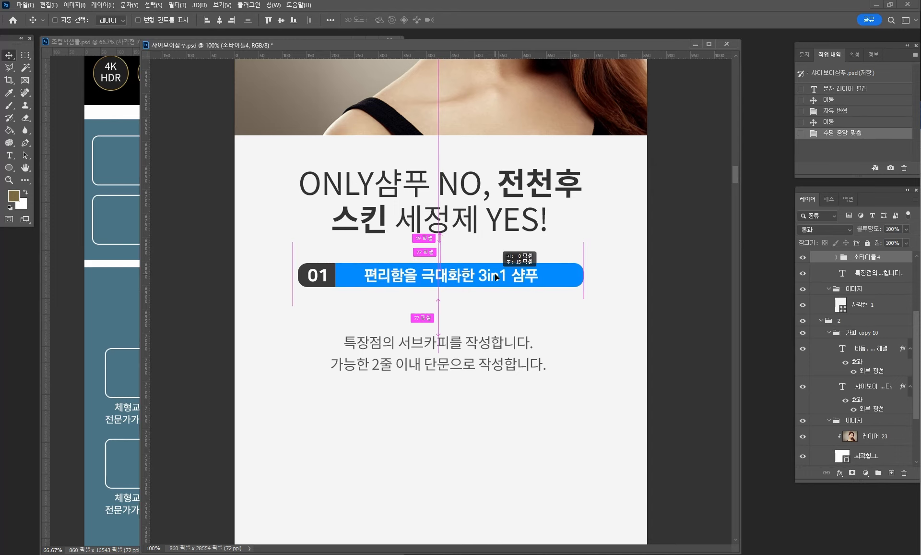
ctrl+click(504, 344)
drag(503, 344, 500, 321)
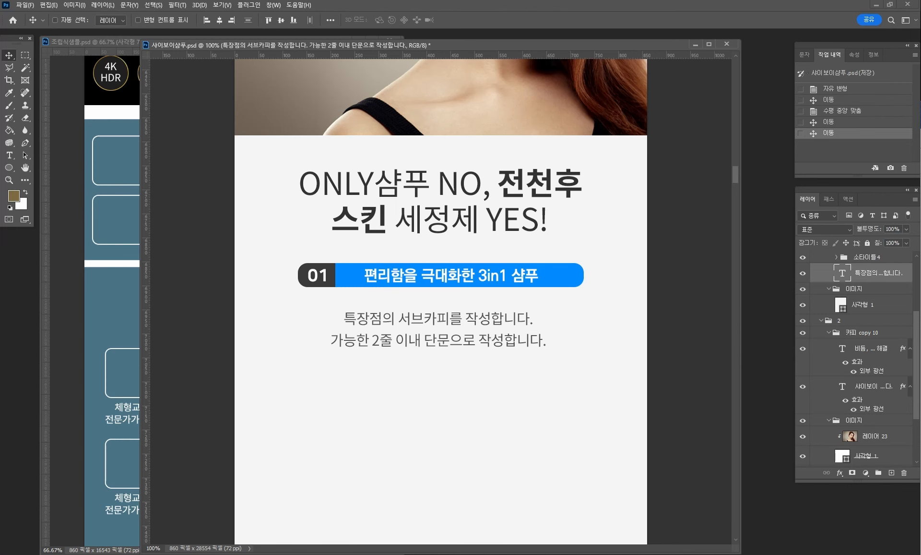
- Copy the two sentences under "01. 편리함을 극대화한 3in1 샴푸" from the Word storyboard and return to Photoshop
key(alt+Tab)
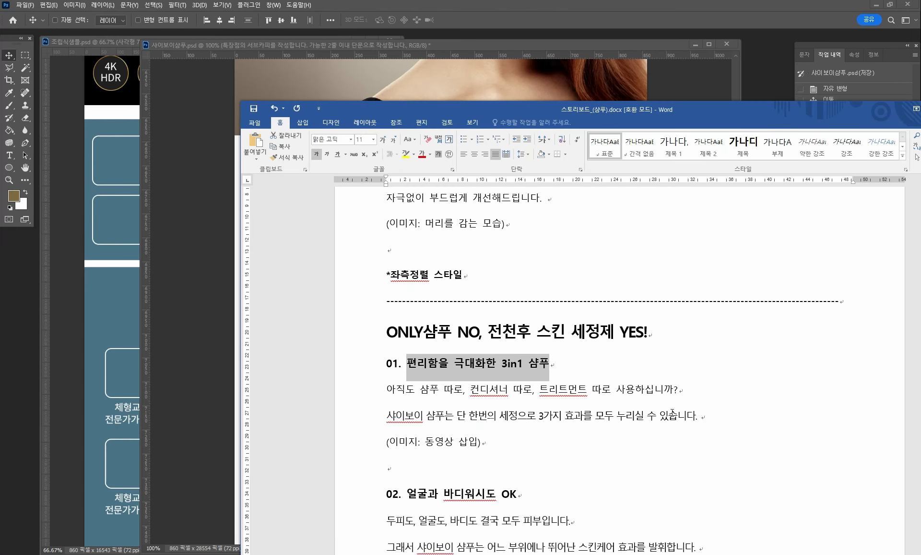
drag(672, 411, 386, 389)
key(ctrl+c)
key(alt+Tab)
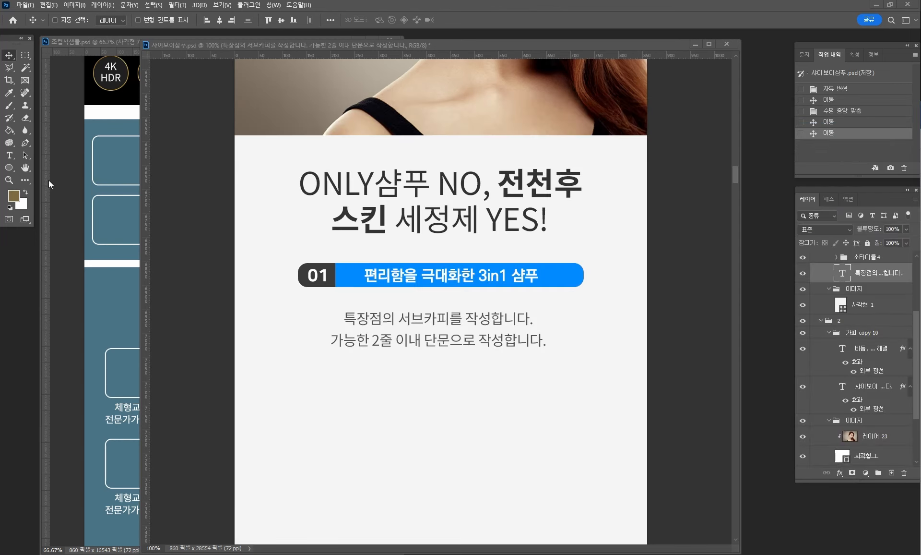
- Replace the placeholder sub-copy under heading 01 with the copied text, break it before "누리실 수 있습니다.", and shift the block slightly up
key(t)
click(347, 315)
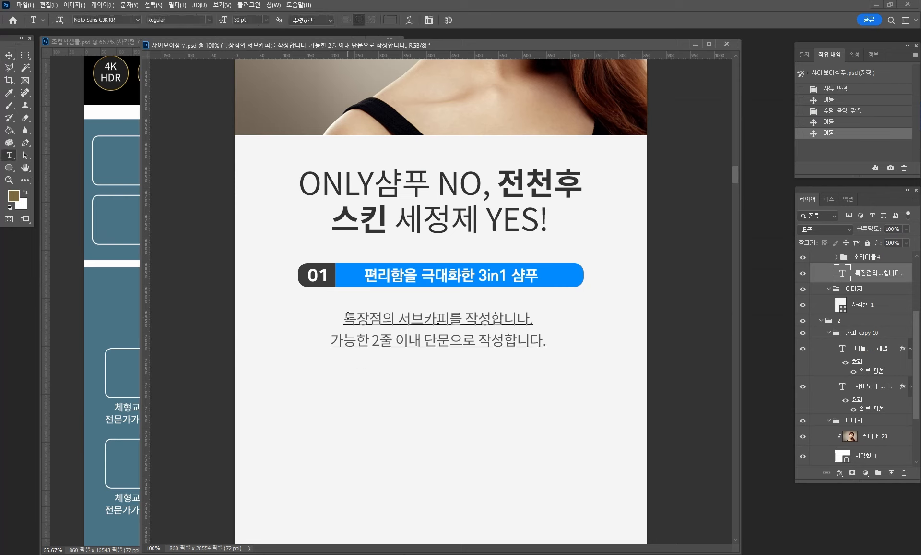
drag(342, 317, 633, 358)
key(ctrl+v)
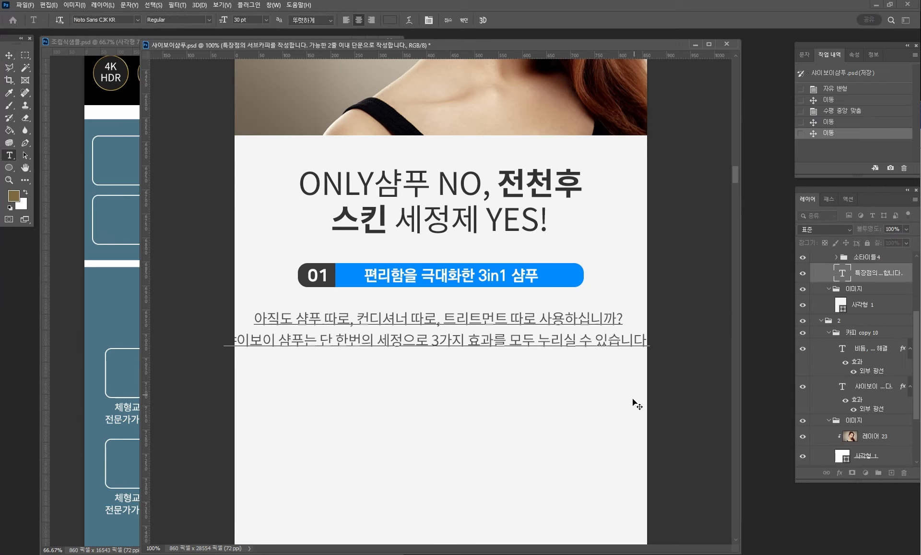
key(Return)
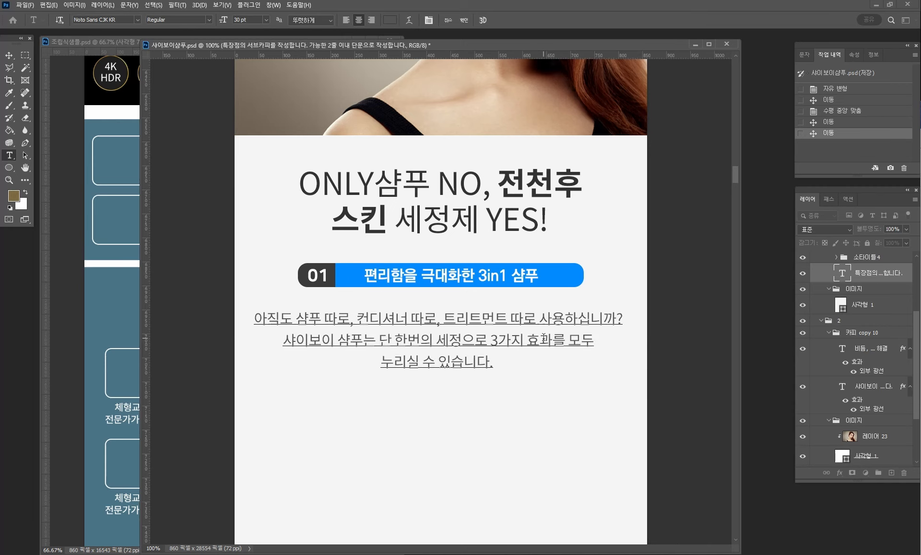
click(9, 55)
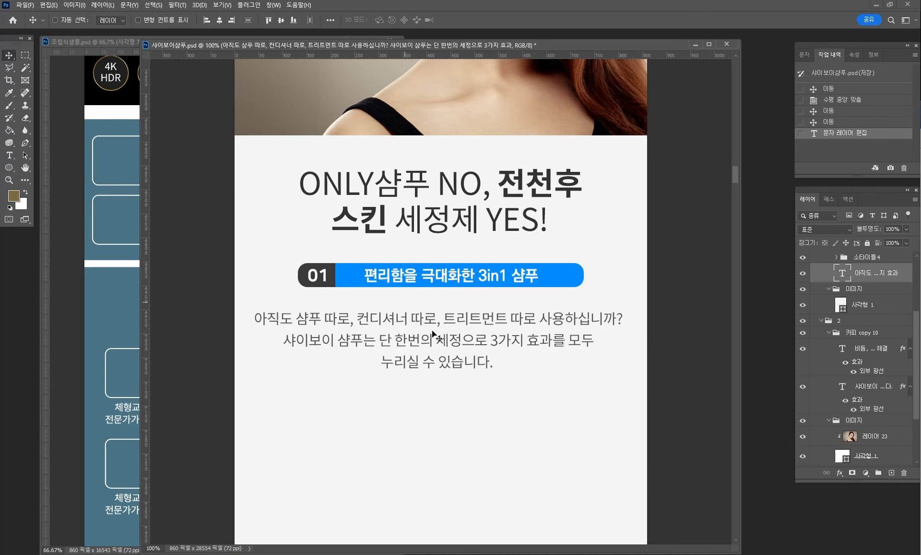
drag(462, 355, 462, 348)
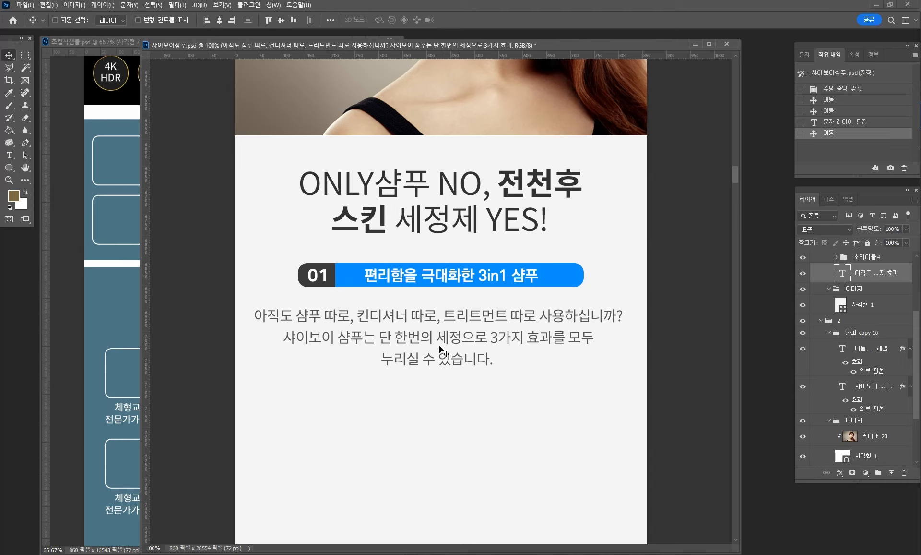
- Group the 소타이틀4 folder and the sub-copy text layer together inside folder 3's 카피 copy 10
scroll(902, 371, up, 5)
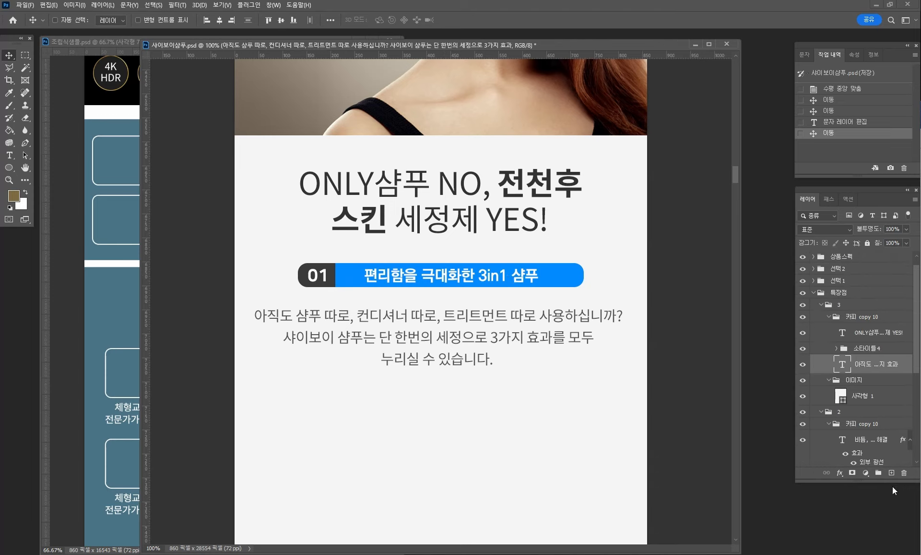
drag(887, 481, 913, 504)
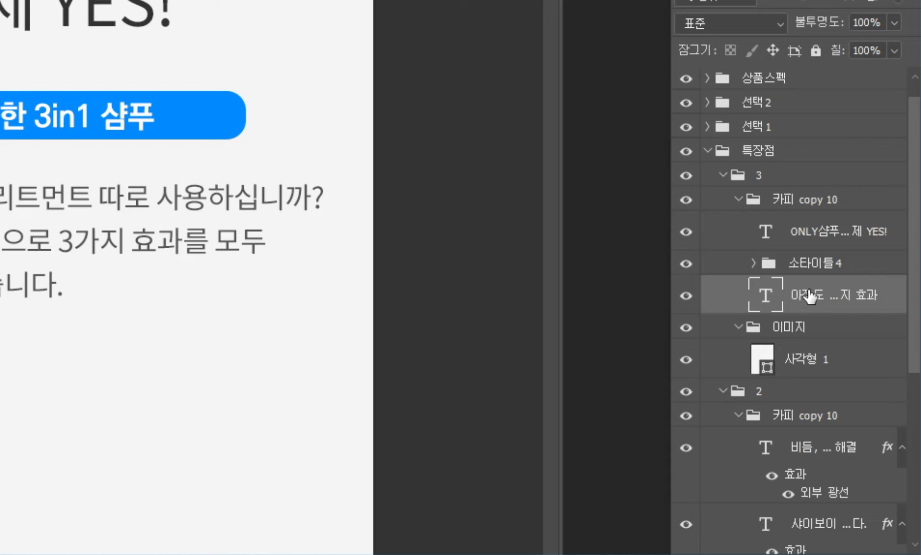
click(818, 250)
click(823, 272)
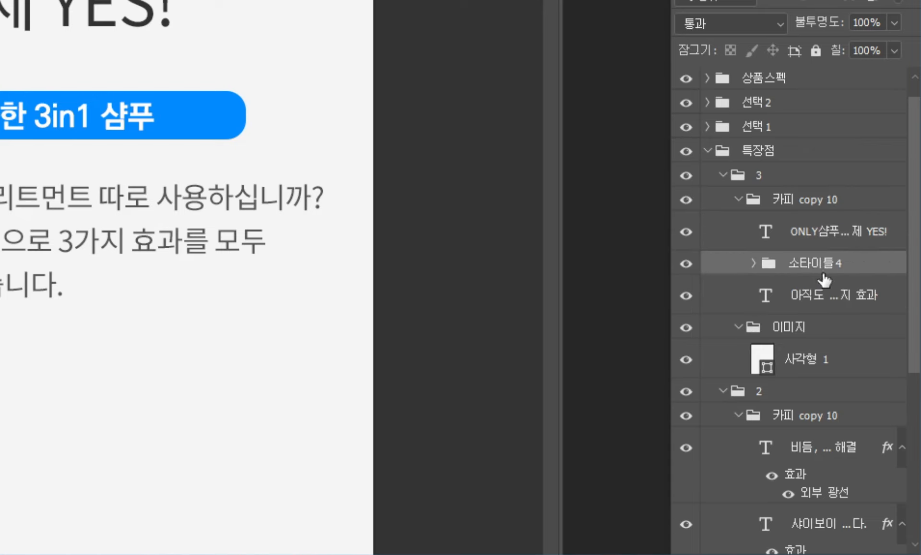
shift+click(825, 295)
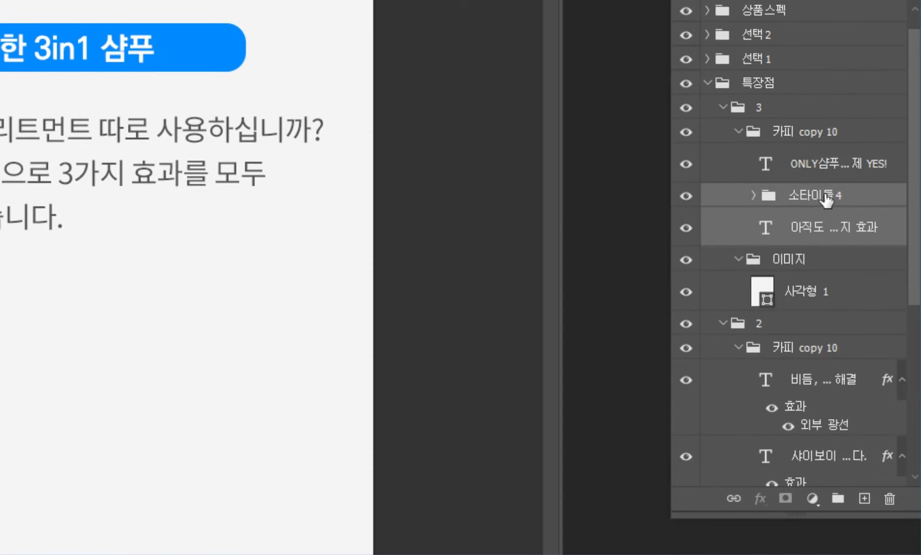
click(837, 500)
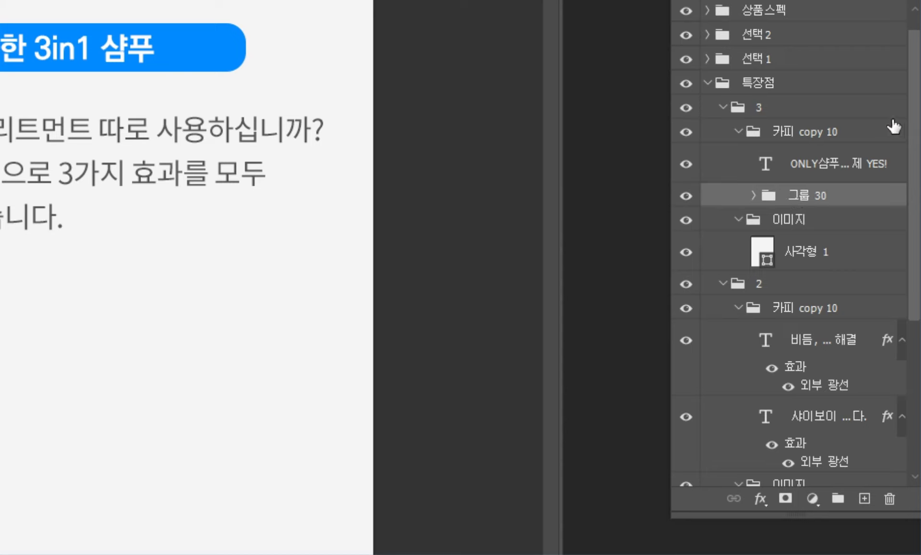
- Check the new group's contents, collapse it and rename it 1번특징
click(755, 196)
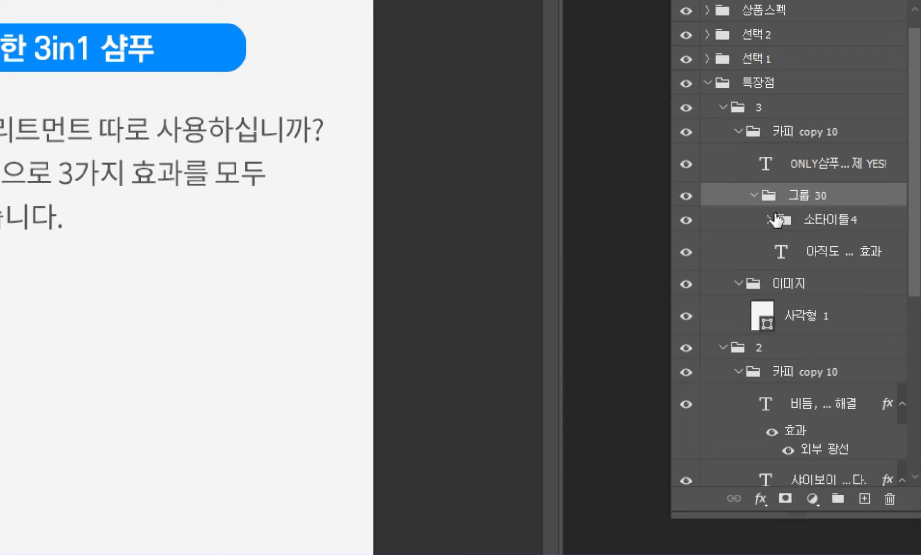
click(815, 223)
click(823, 237)
click(821, 218)
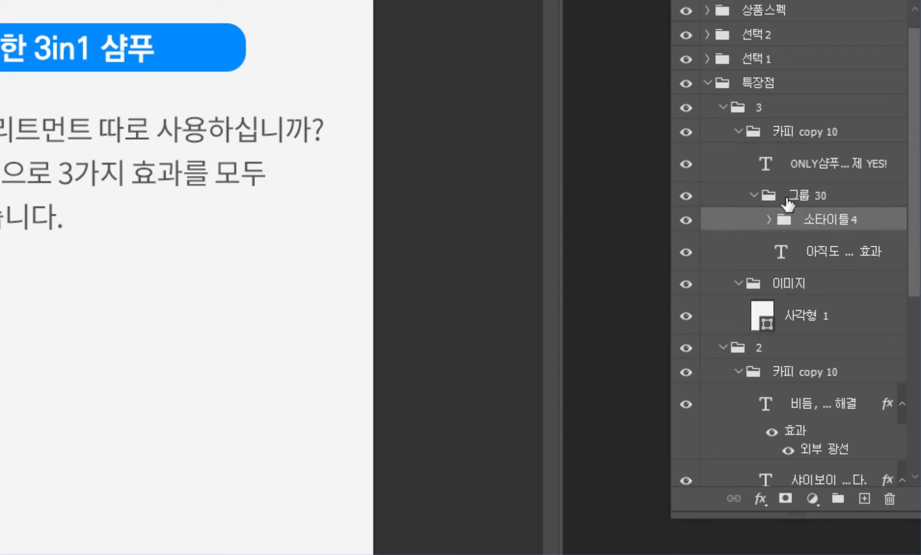
click(787, 199)
click(754, 196)
double_click(808, 199)
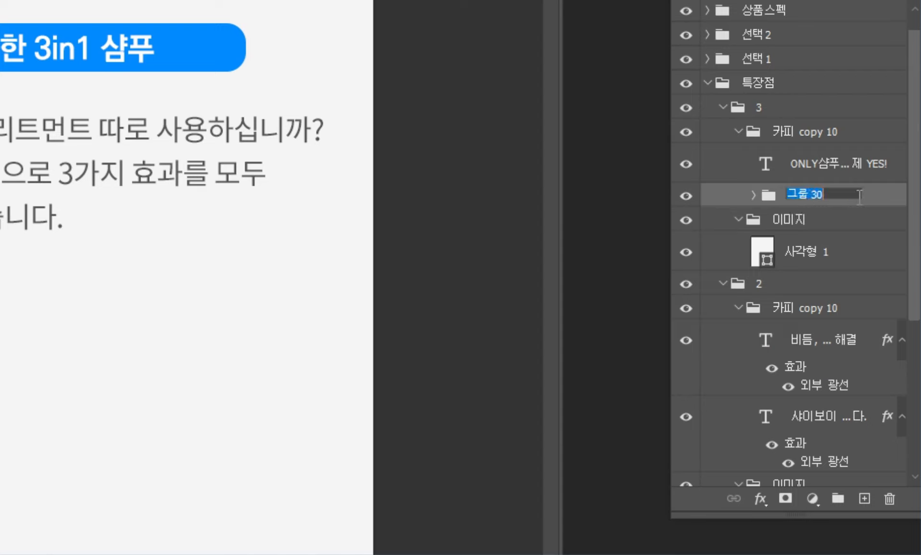
text(1번특징)
key(Return)
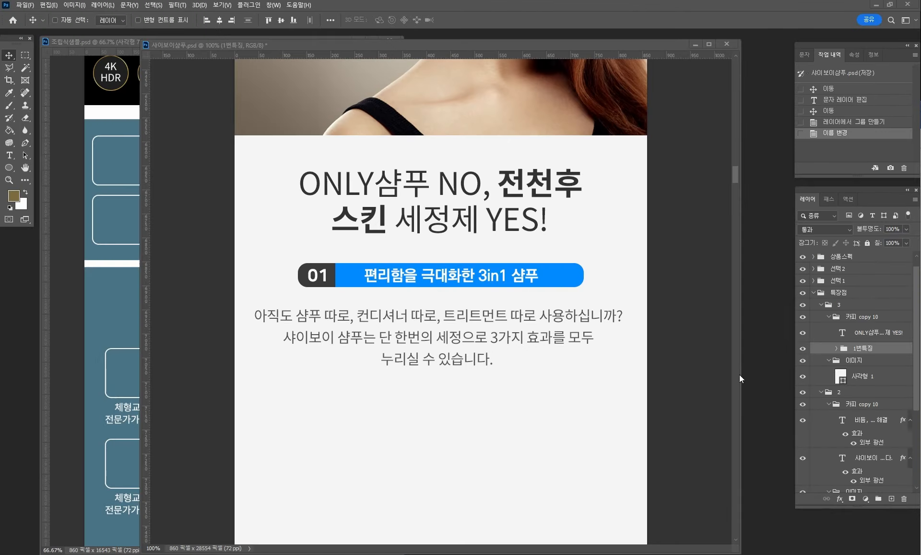
- Toggle the visibility of the 1번특징 group off and on to check which elements it holds
click(870, 352)
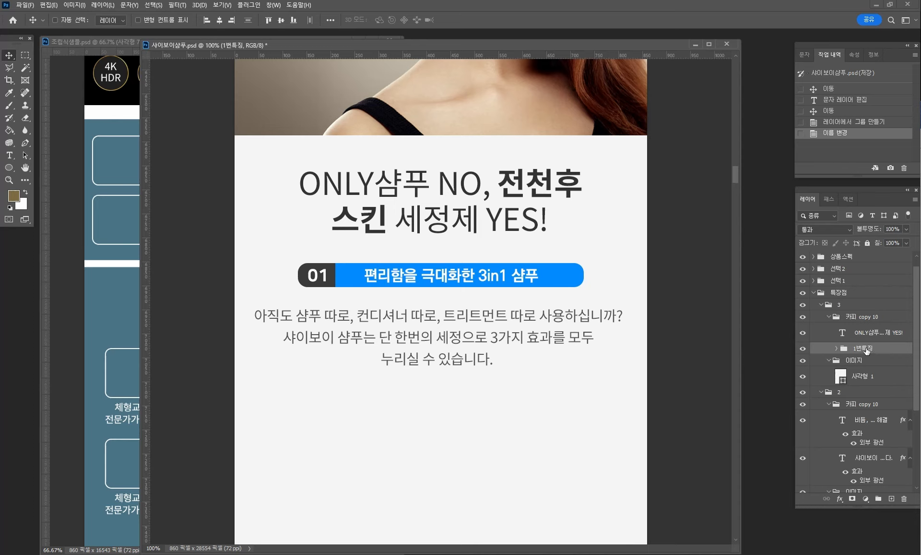
click(803, 347)
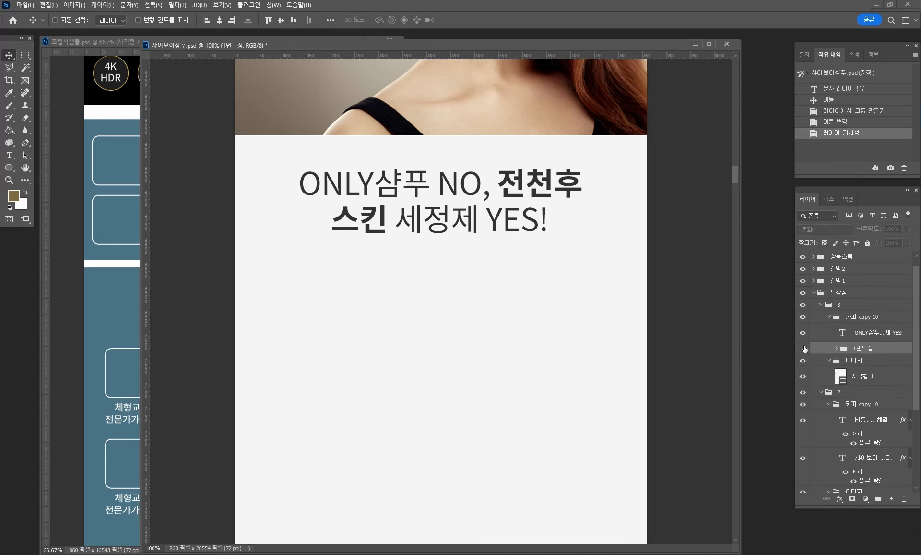
click(803, 348)
click(803, 348)
click(803, 348)
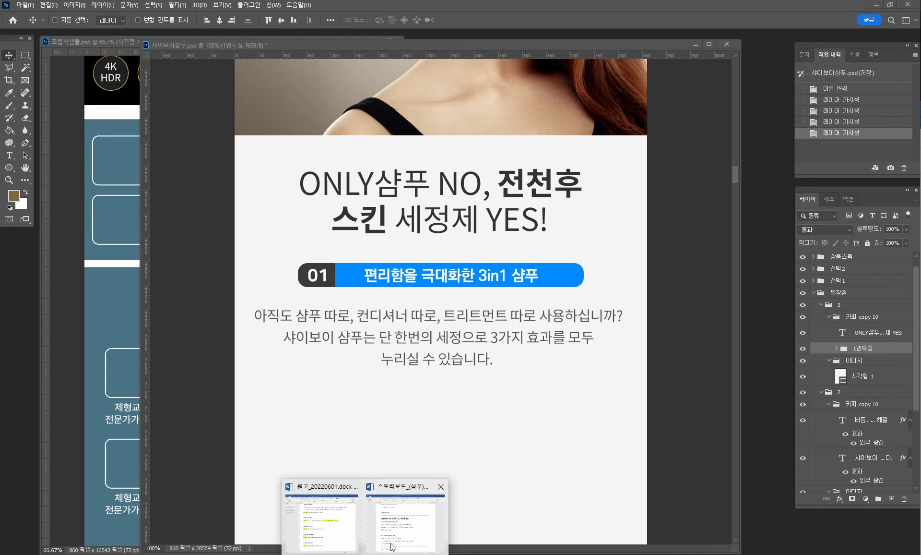
- Switch to the Word storyboard, check the image note under section 01, and return to the Photoshop document
click(400, 533)
drag(652, 114, 574, 50)
click(428, 383)
click(231, 387)
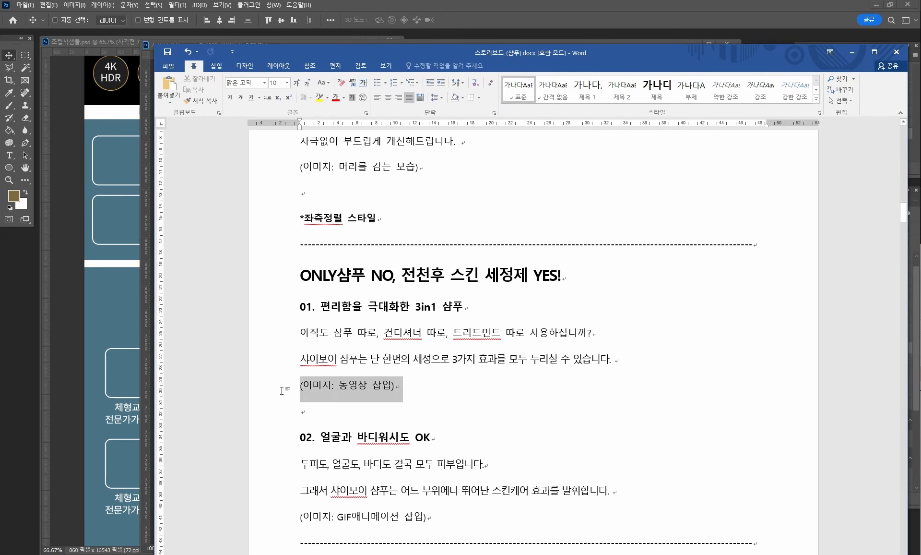
click(438, 385)
click(270, 386)
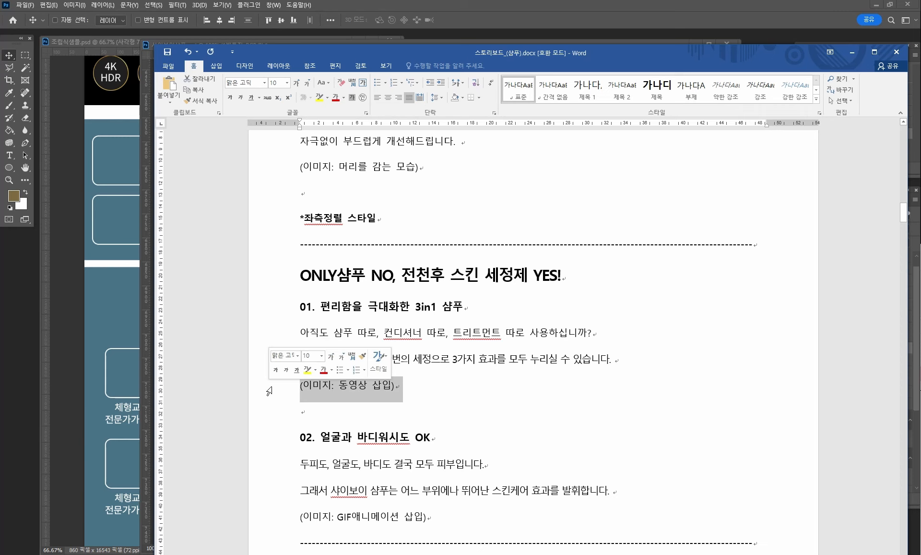
drag(567, 54, 920, 67)
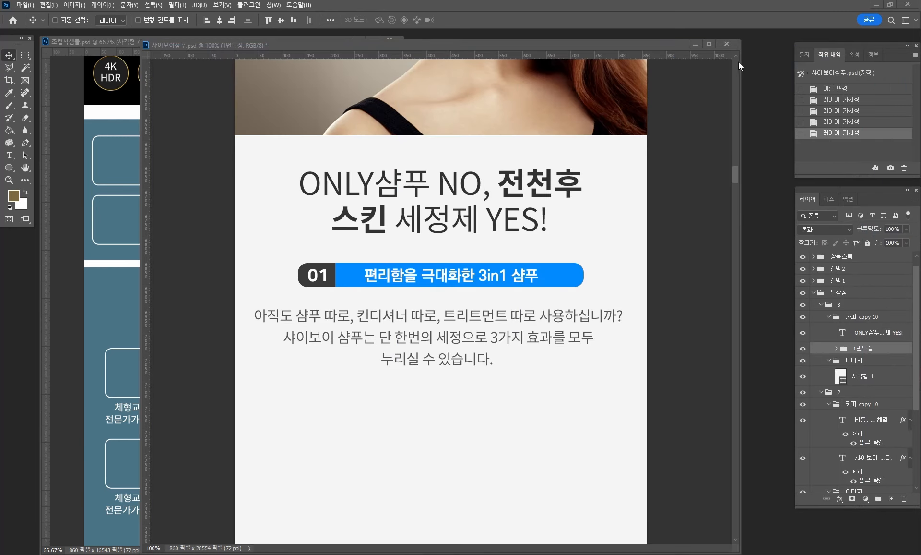
drag(631, 43, 630, 36)
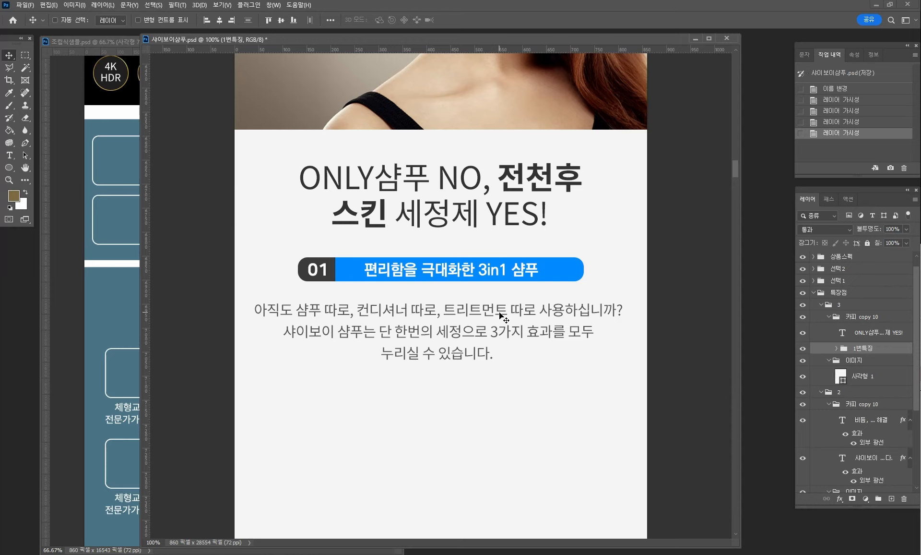
- Select the sub-copy text layer and set the foreground colour to dark grey 292929
ctrl+click(499, 312)
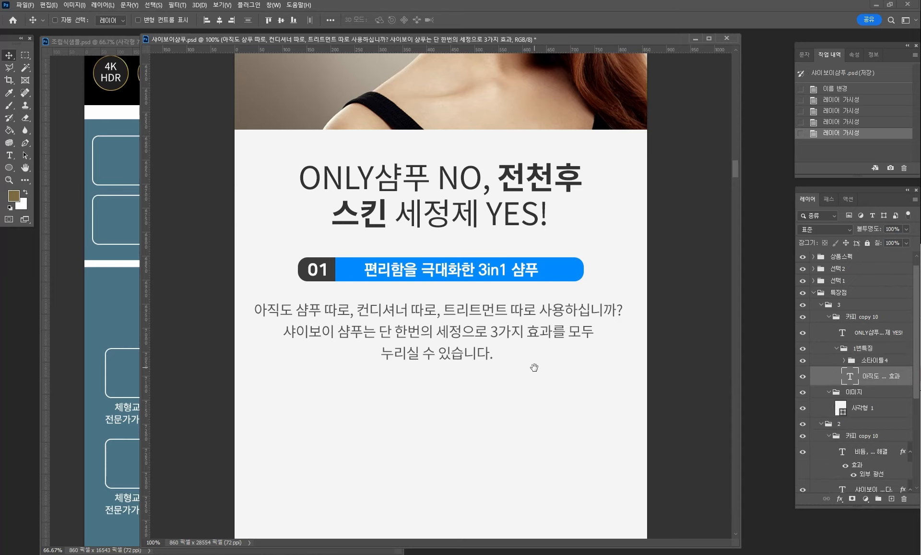
drag(533, 370, 534, 258)
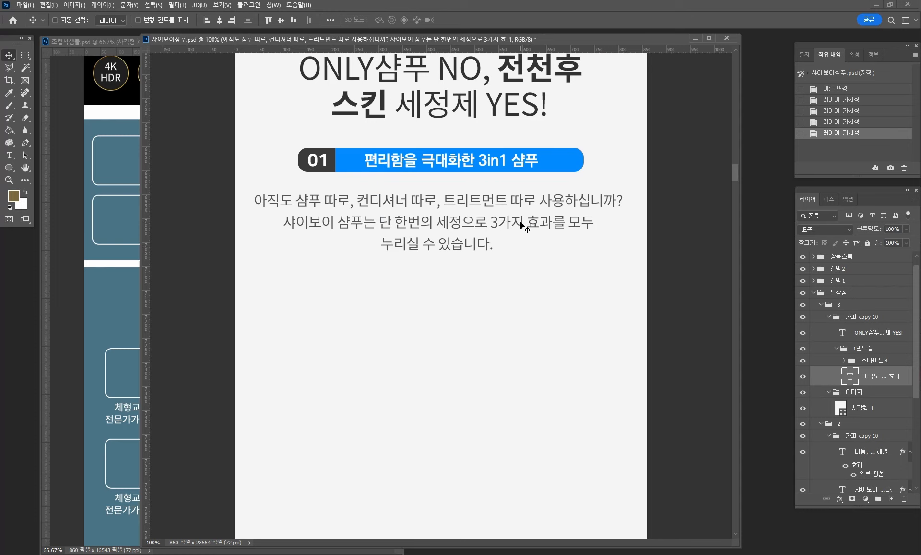
click(14, 195)
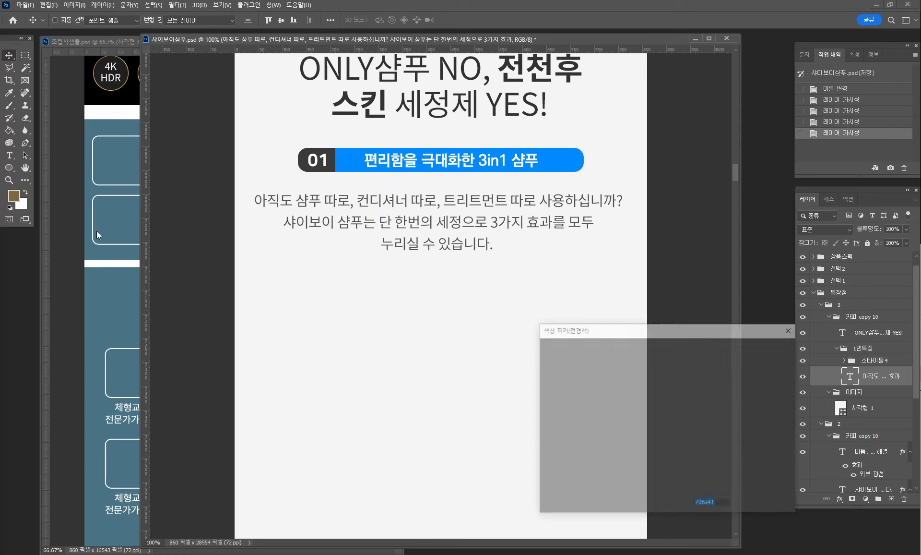
drag(559, 454, 538, 450)
click(785, 351)
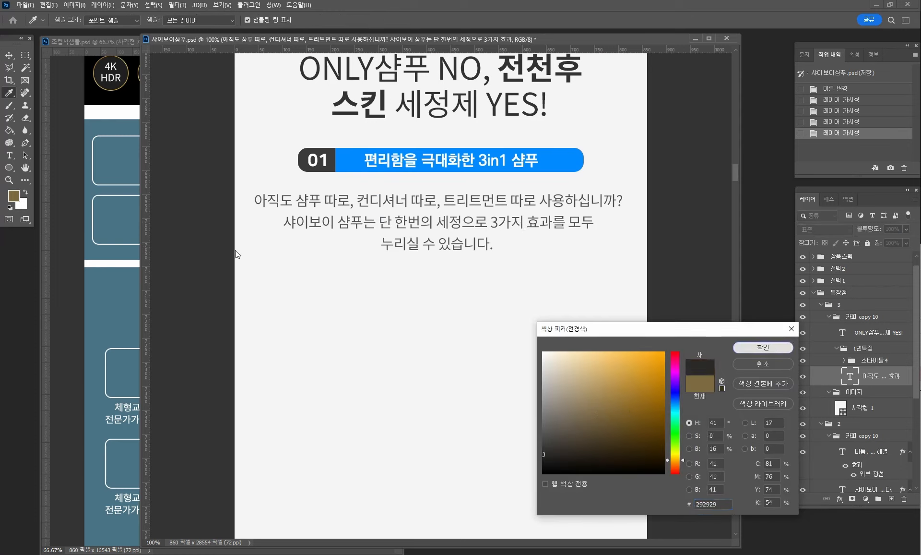
- Draw a rectangle about 717 × 397 px with 10 px rounded corners below the sub-copy as a video placeholder
click(10, 168)
right_click(10, 167)
click(43, 167)
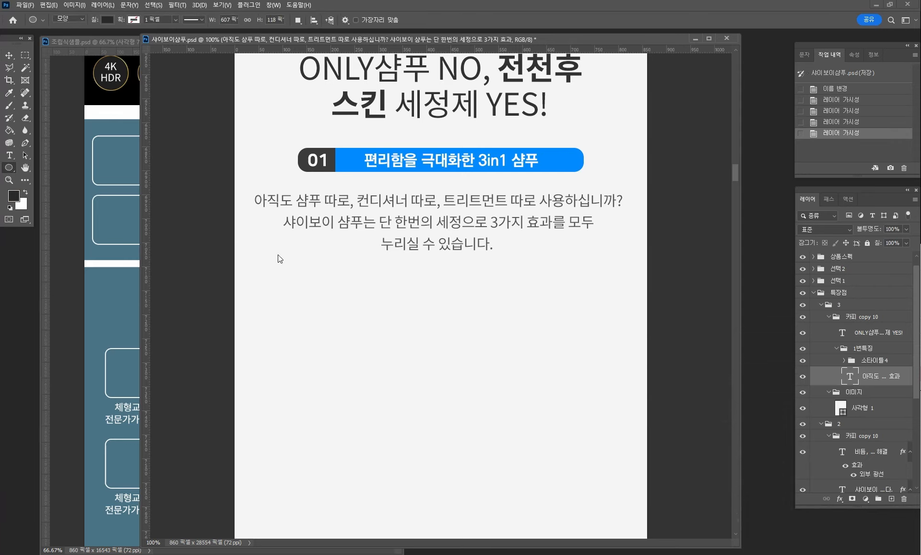
click(269, 277)
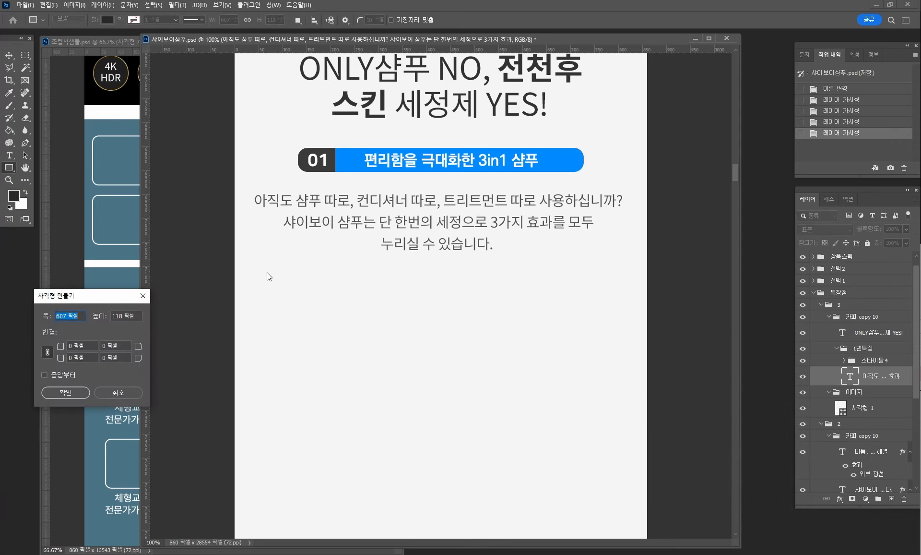
click(116, 393)
mouse_move(266, 270)
mouse_down()
mouse_move(577, 430)
mouse_move(619, 464)
mouse_move(610, 461)
mouse_up()
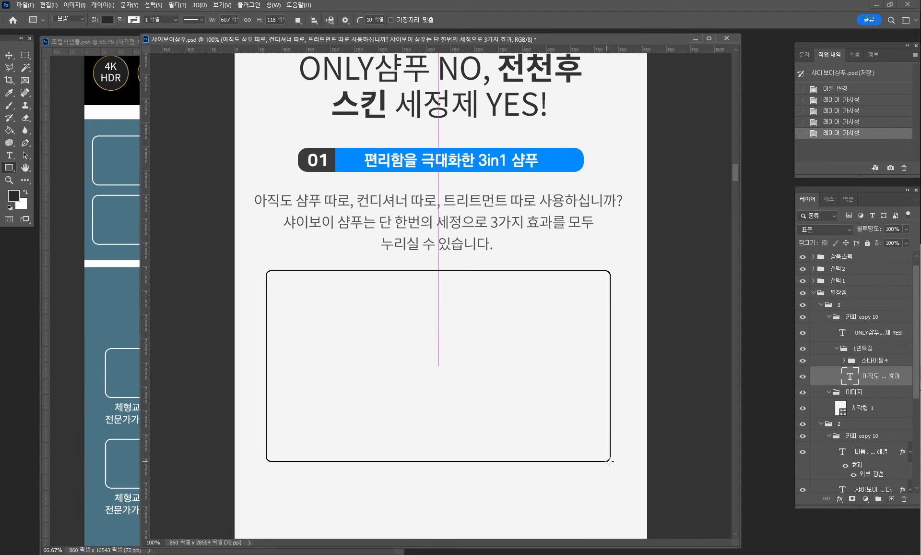
click(9, 56)
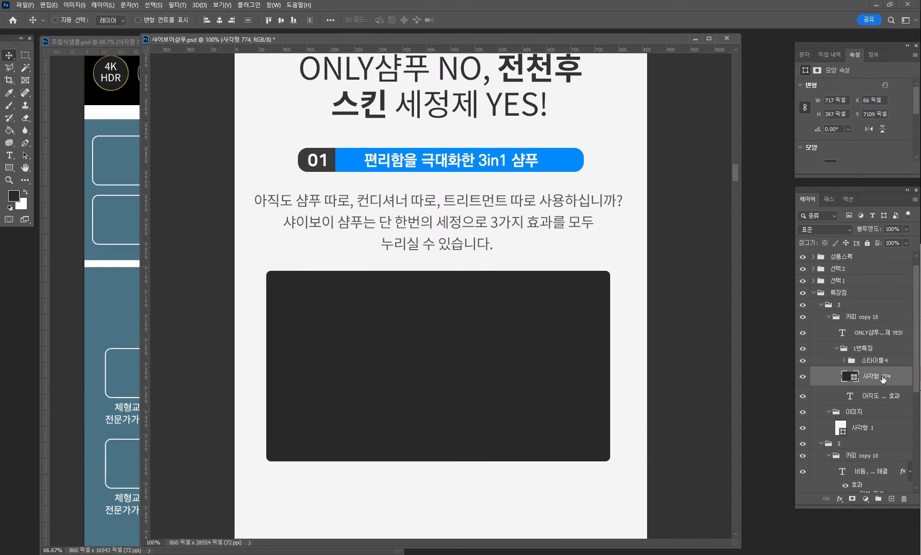
- Recolour the placeholder rectangle to a medium grey and nudge it up by 2 px
double_click(855, 379)
drag(556, 425, 542, 428)
click(758, 350)
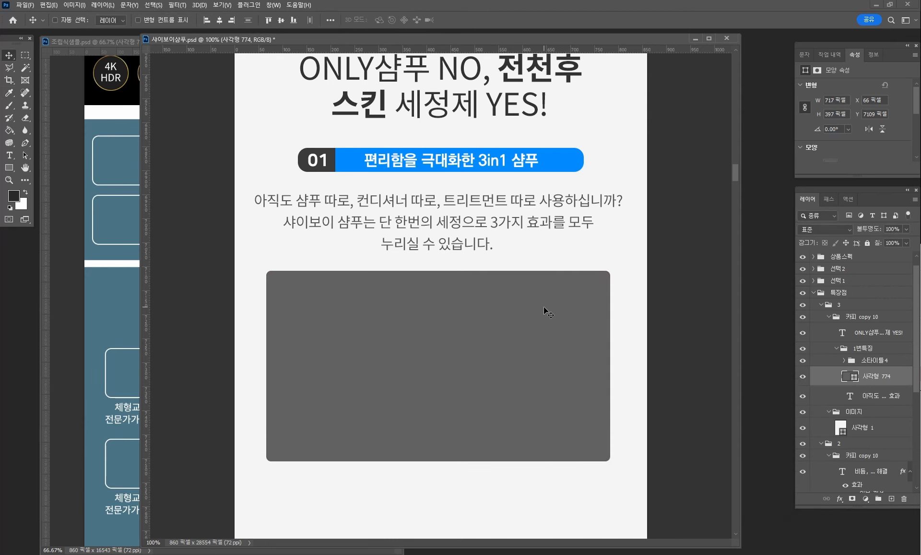
key(Up)
key(Up)
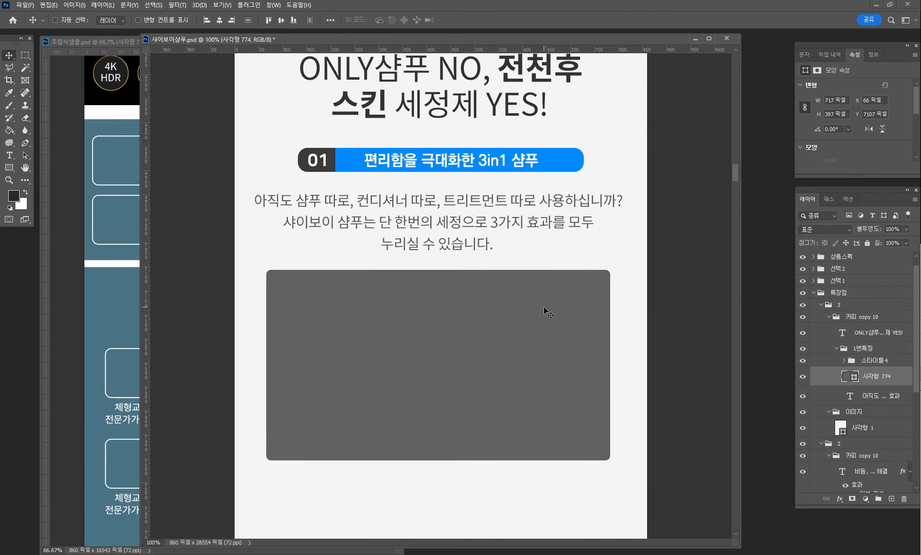
- Collapse the 1번특징 group, review section 02 in the Word storyboard, and return to the Photoshop document
click(865, 349)
click(836, 348)
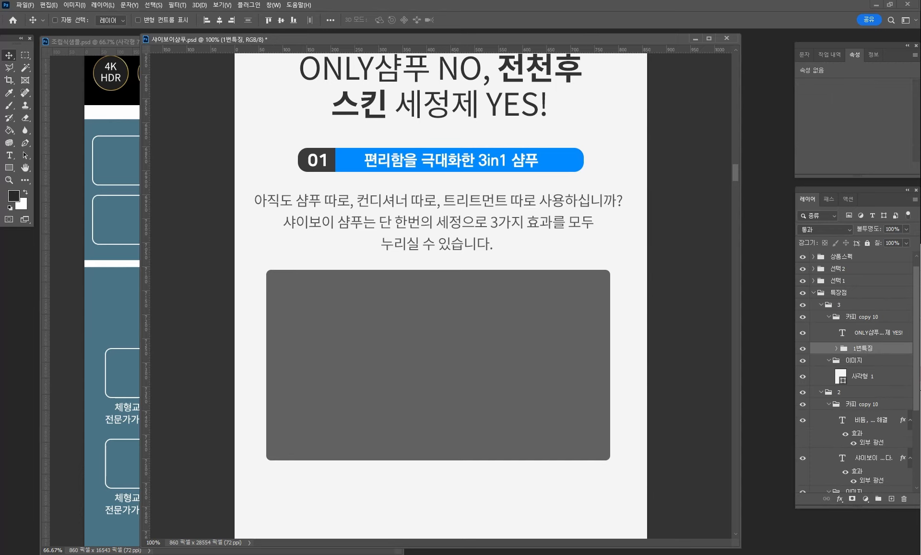
key(alt+Tab)
scroll(346, 355, down, 3)
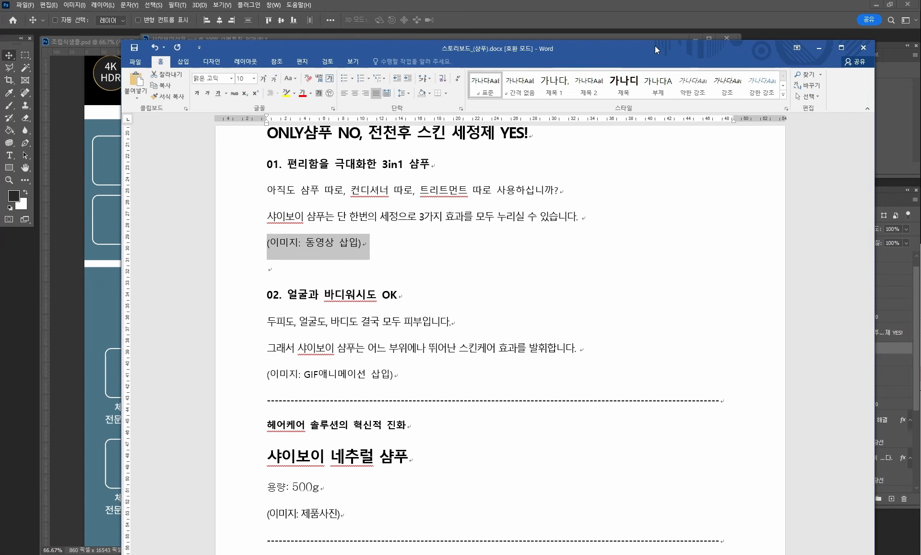
key(alt+Tab)
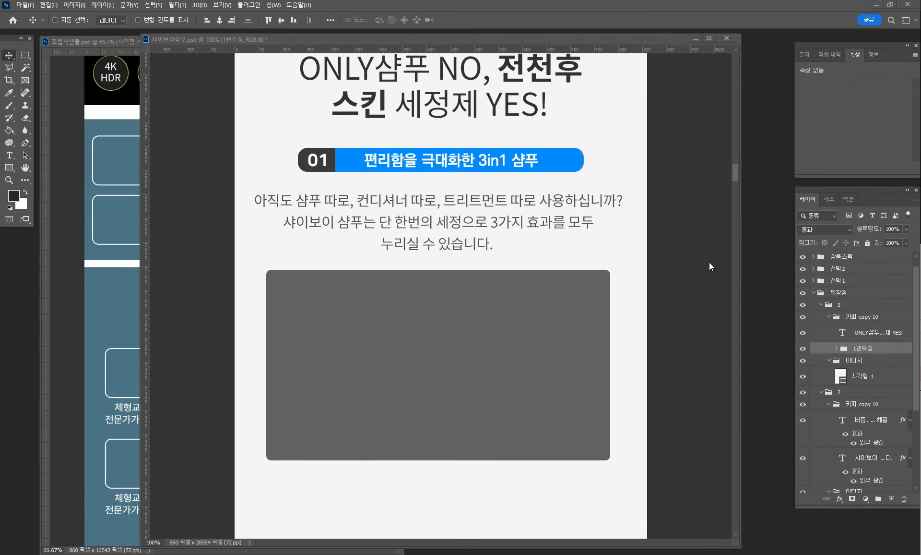
- Move the grey placeholder rectangle up to Y 7097 px, closer to the sub-copy text
drag(540, 322, 540, 316)
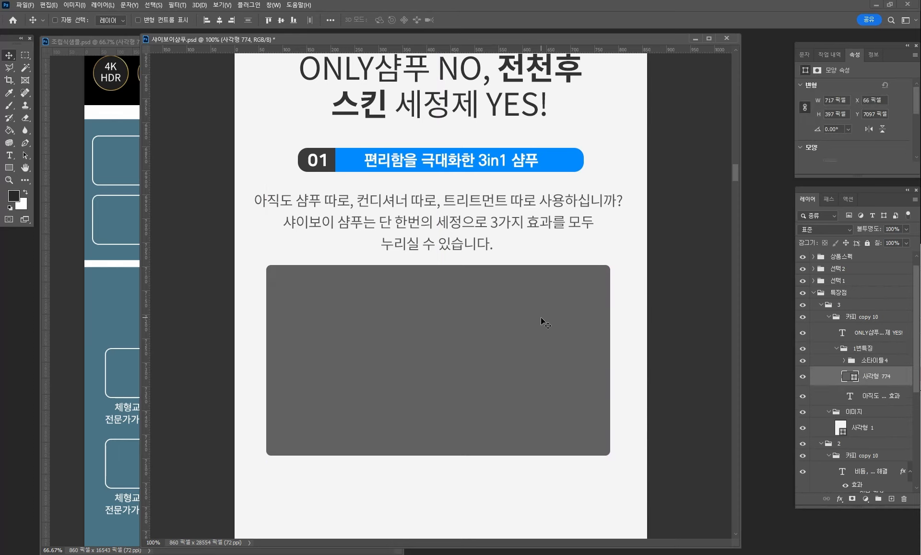
- Nudge the grey placeholder rectangle down to Y 7099 px, and collapse the 1번특징 group
key(Down)
key(Down)
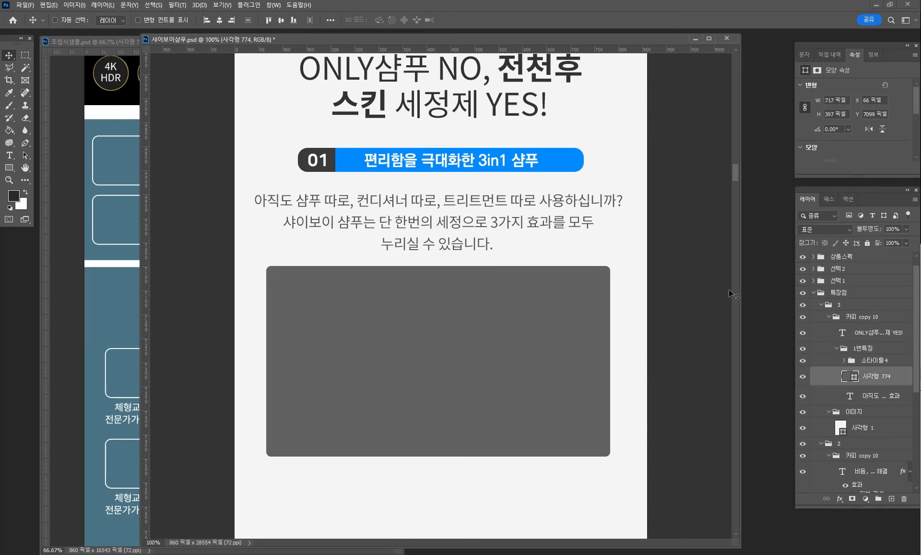
click(858, 348)
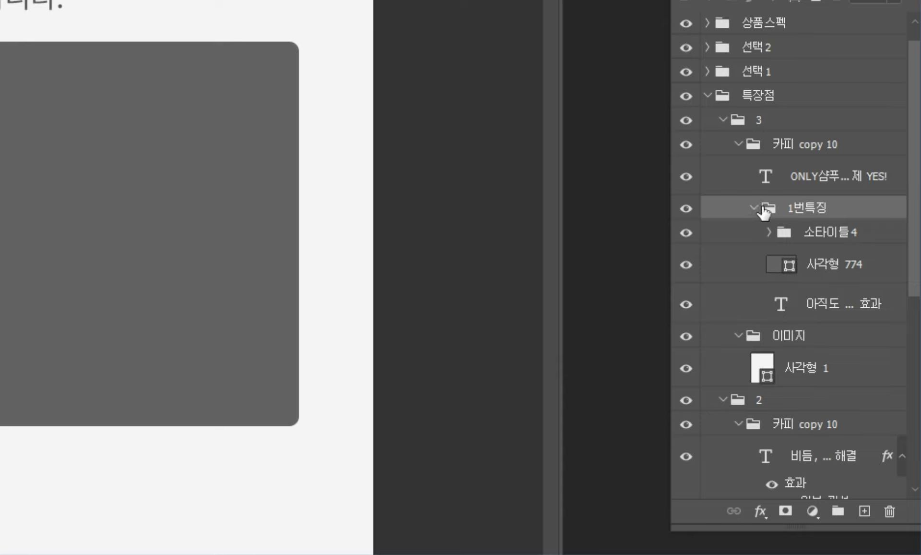
click(754, 207)
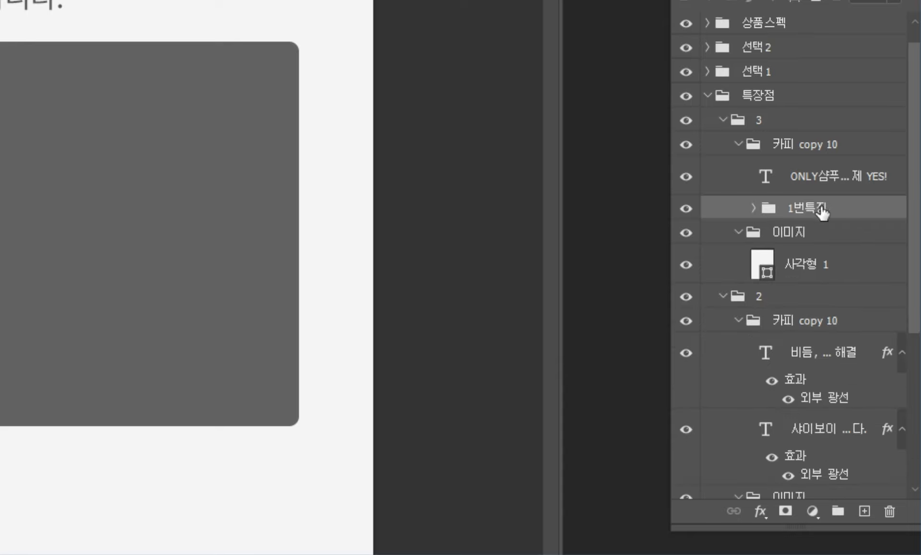
- Duplicate the 1번특징 group and rename the copy 2번특징
drag(832, 211, 867, 510)
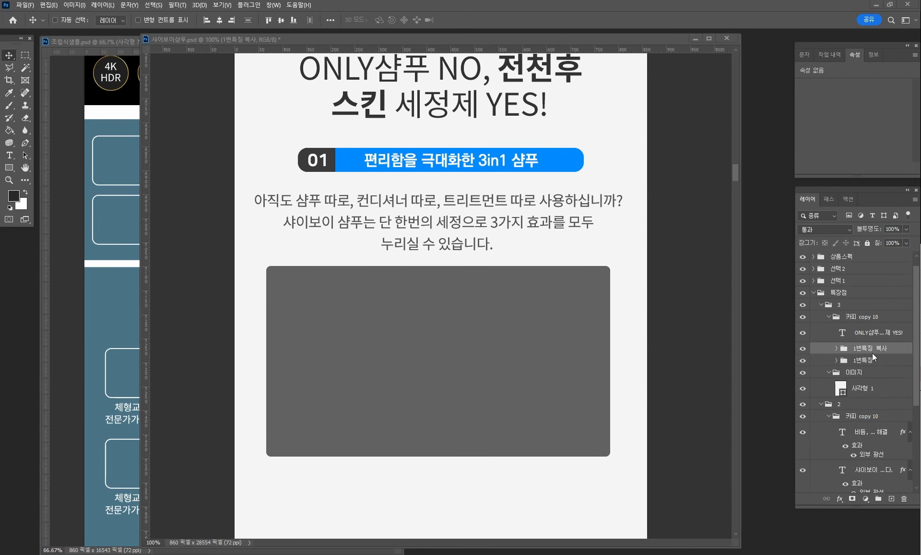
click(868, 349)
double_click(859, 349)
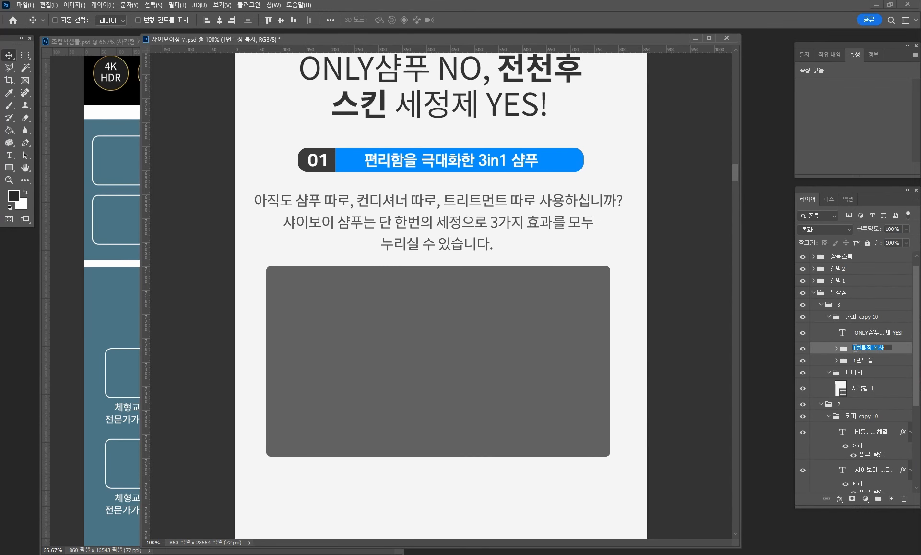
click(852, 347)
key(Return)
- Move the 2번특징 group about 705 px straight down so it sits below the first placeholder
scroll(523, 288, down, 3)
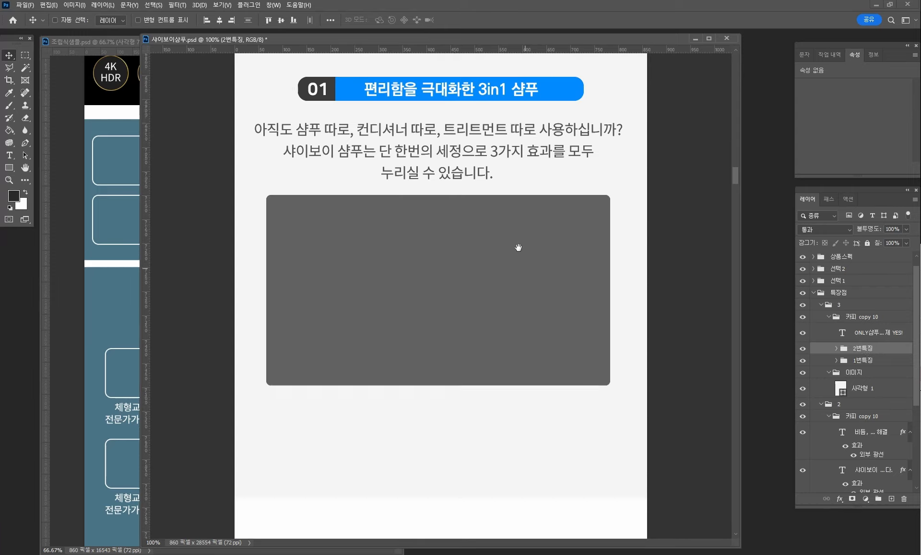
drag(505, 91, 499, 428)
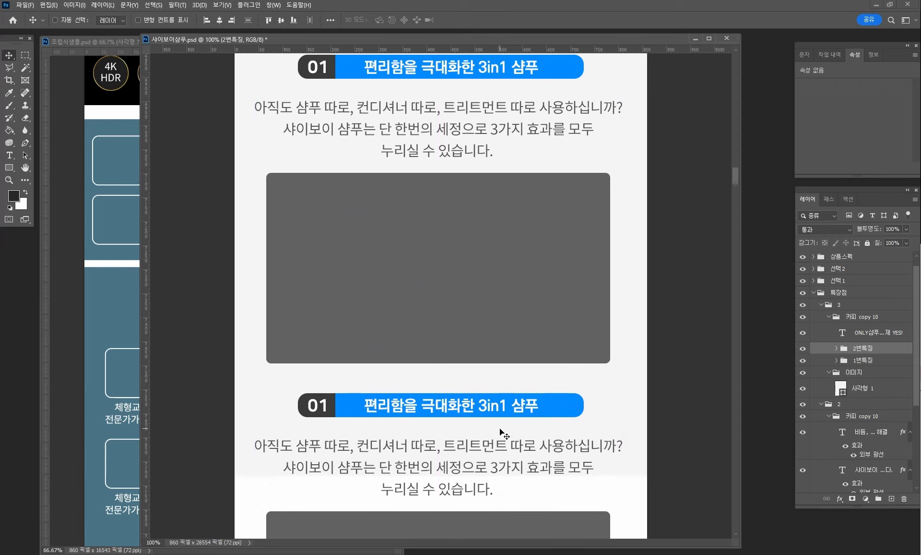
- Extend the light grey background rectangle 사각형 1 downward behind the second feature block, to a height of 1707 px
drag(514, 482, 514, 254)
key(ctrl+minus)
key(ctrl+minus)
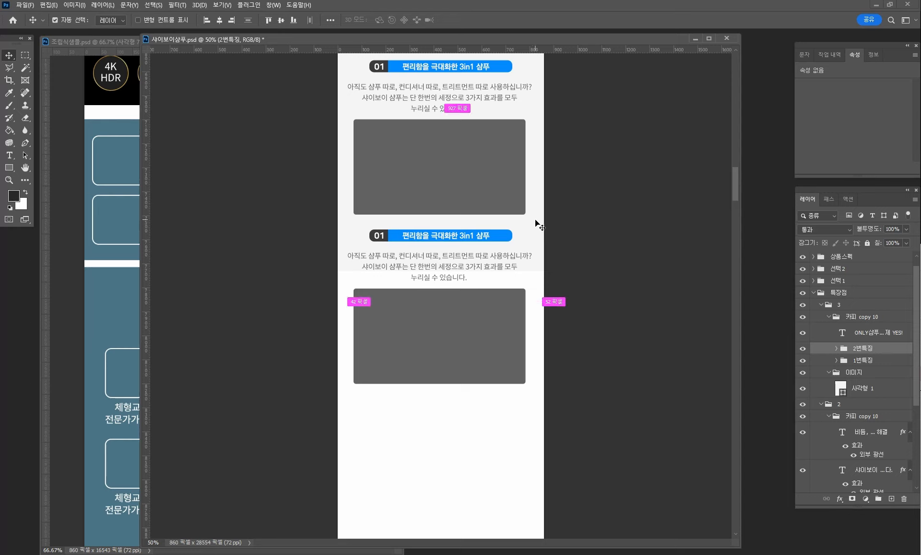
ctrl+click(536, 221)
key(ctrl+t)
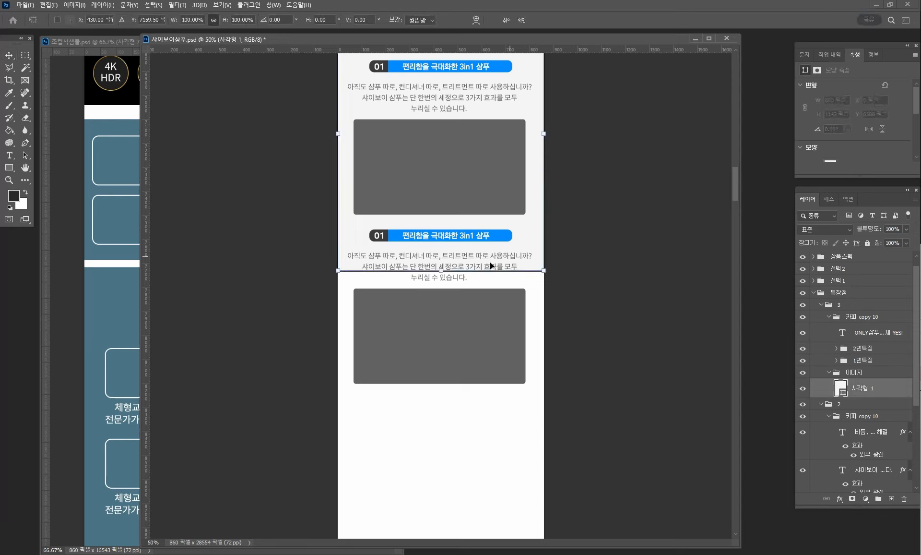
drag(441, 270, 442, 405)
key(Return)
key(ctrl+plus)
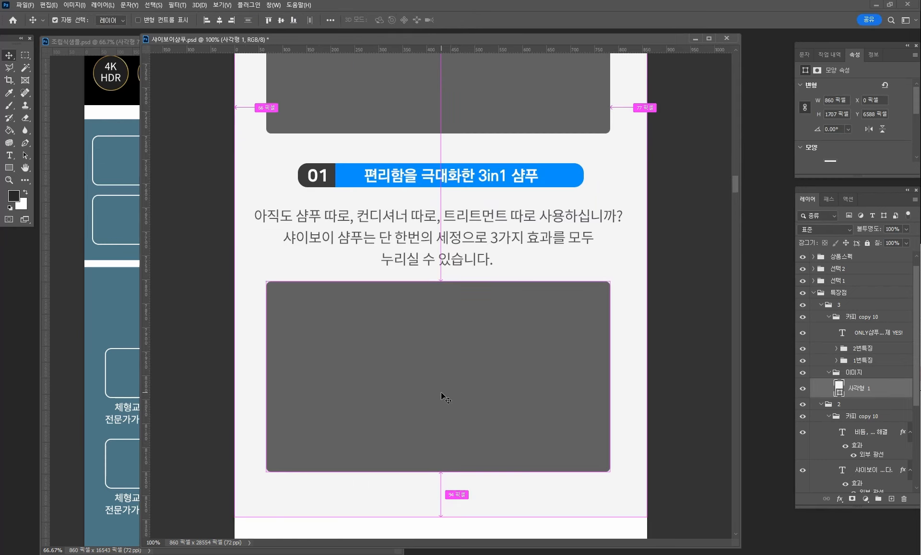
- Change the number in the second feature block's badge to 02
scroll(455, 319, up, 2)
click(9, 155)
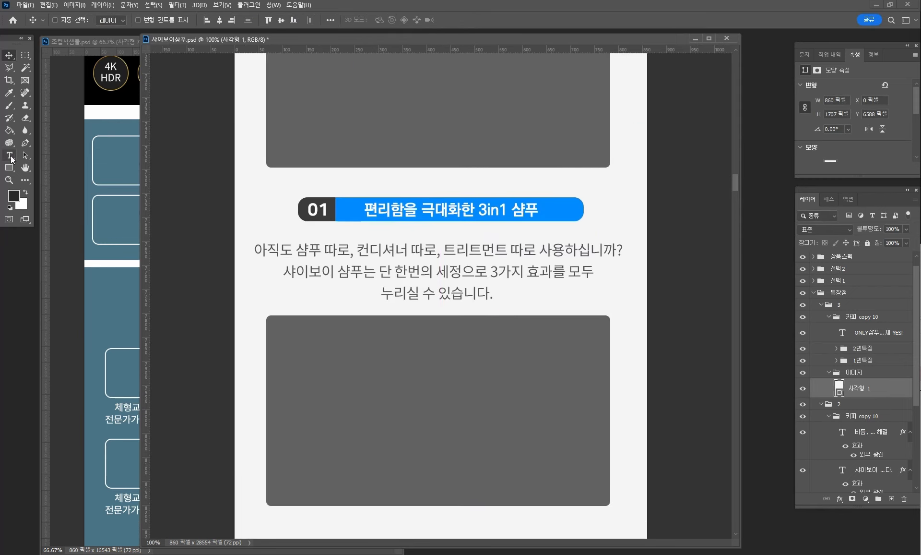
drag(318, 210, 326, 208)
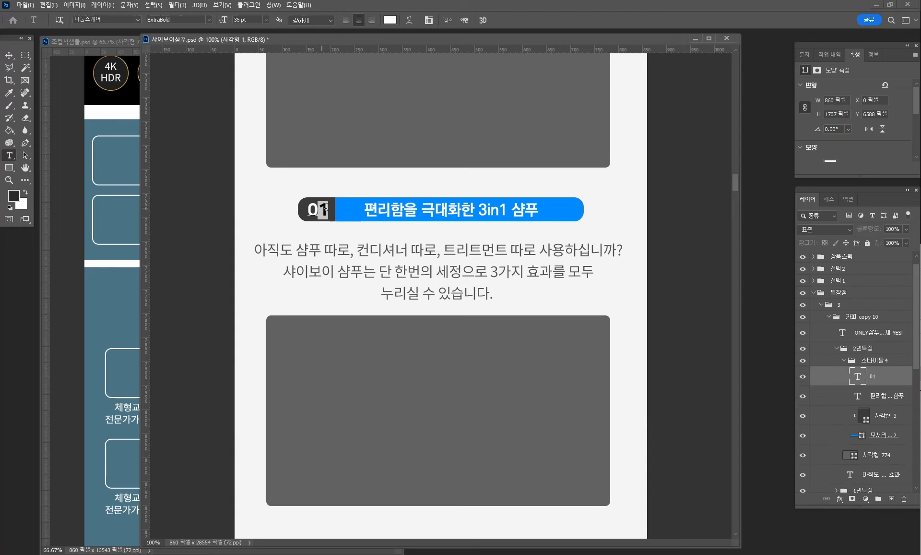
text(2)
click(9, 55)
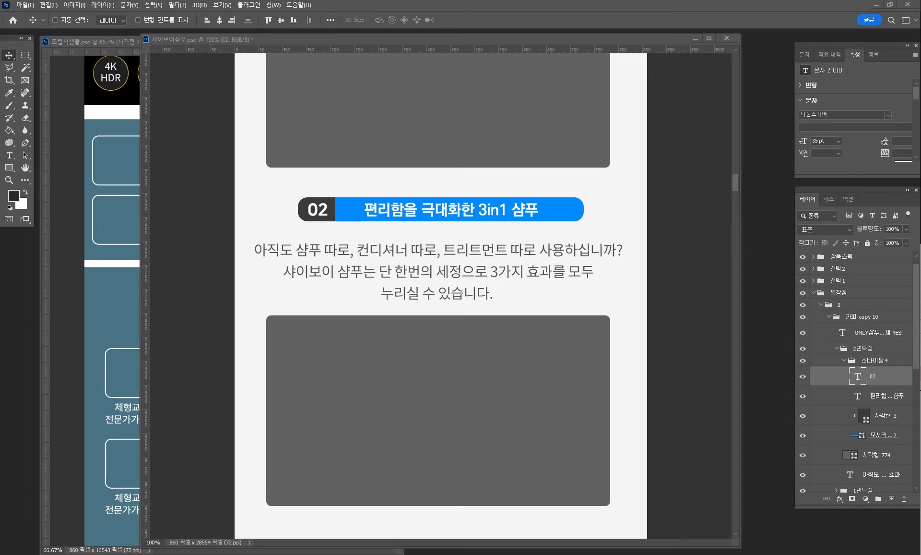
- Replace the title text in the 02 bar with "얼굴과 바디워시도 OK"
click(9, 155)
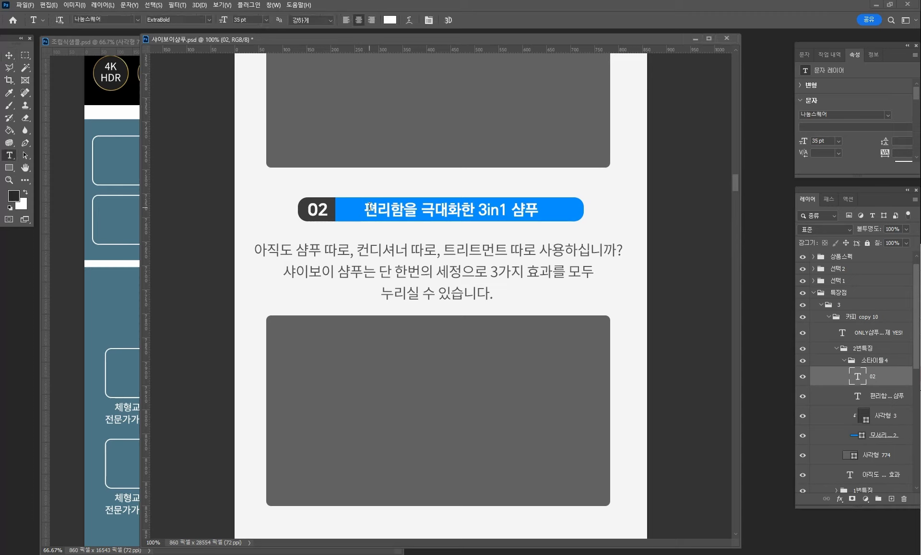
double_click(370, 207)
key(ctrl+a)
text(얼굴과 바디워시도 OK)
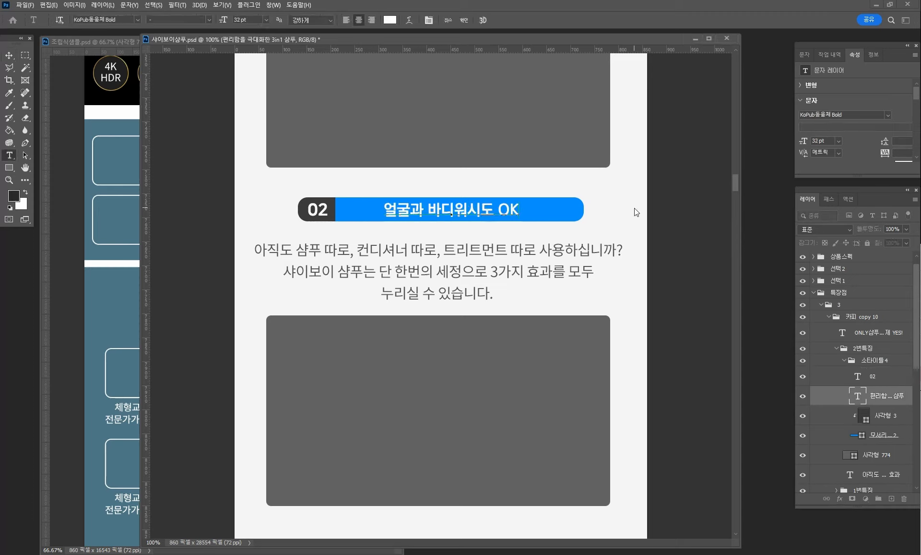
click(9, 55)
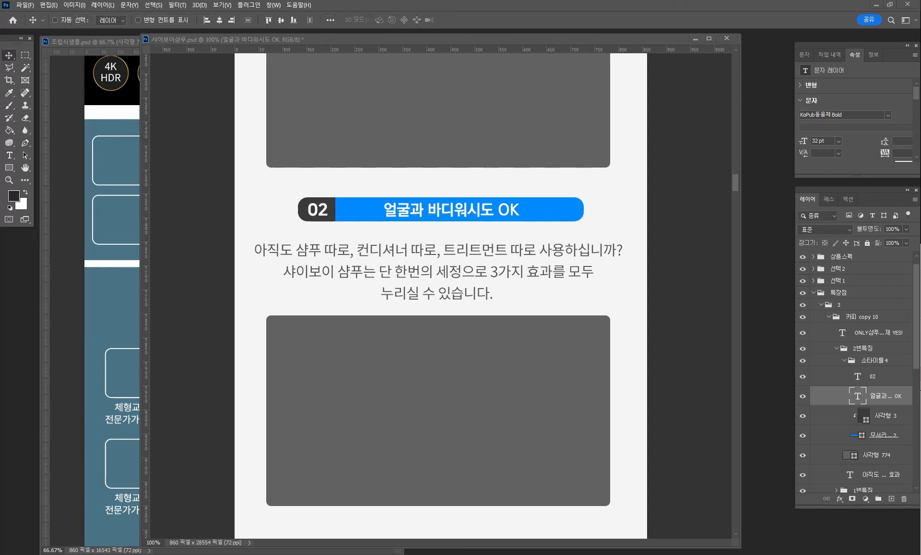
- Replace the 02 sub-copy with "두피도, 얼굴도, 바디도 결국 모두 피부입니다. 그래서 샤이보이 샴푸는 어느 부위에나 뛰어난 스킨케어 효과를 발휘합니다.", breaking the line before 스킨케어
click(9, 155)
drag(254, 248, 429, 255)
key(Escape)
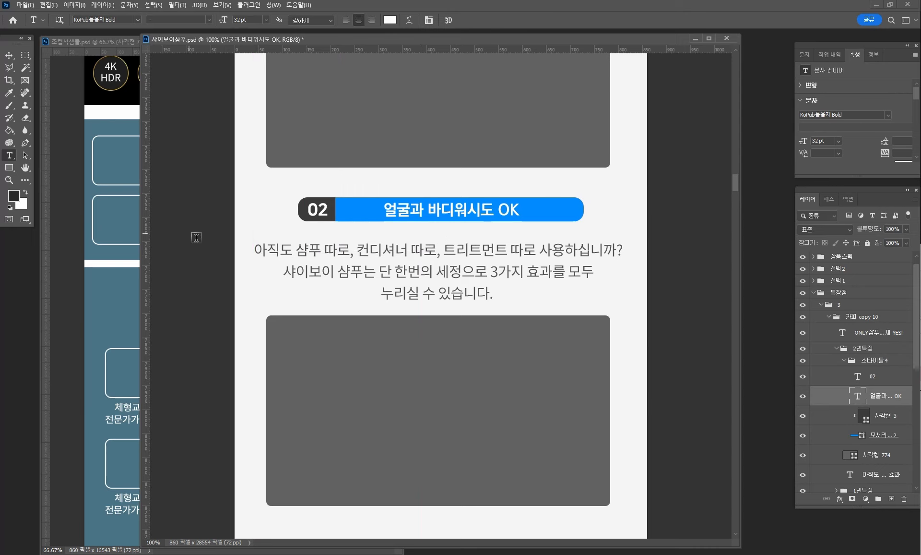
drag(253, 250, 579, 304)
text(두피도, 얼굴도, 바디도 결국 모두 피부입니다. 그래서 샤이보이 샴푸는 어느 부위에나 뛰어난 스킨케어 효과를 발휘합니다)
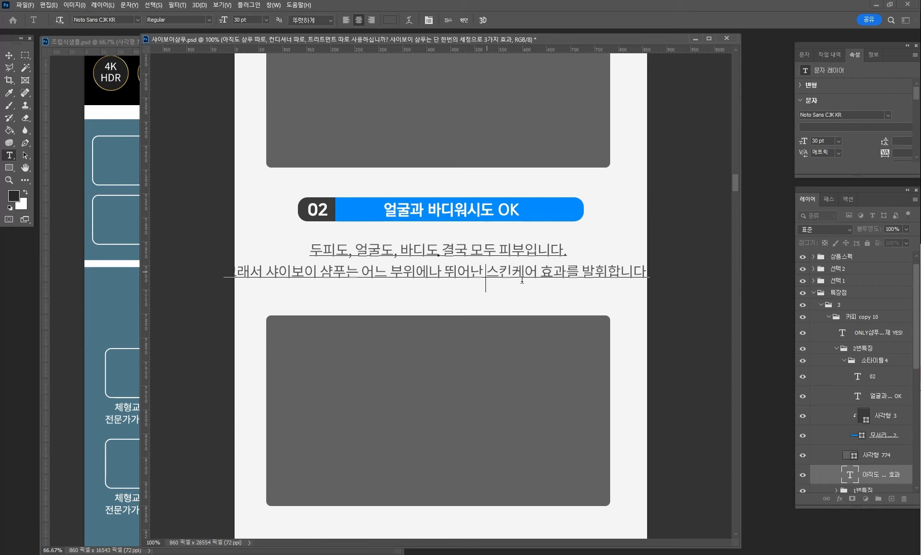
click(486, 270)
key(BackSpace)
key(Return)
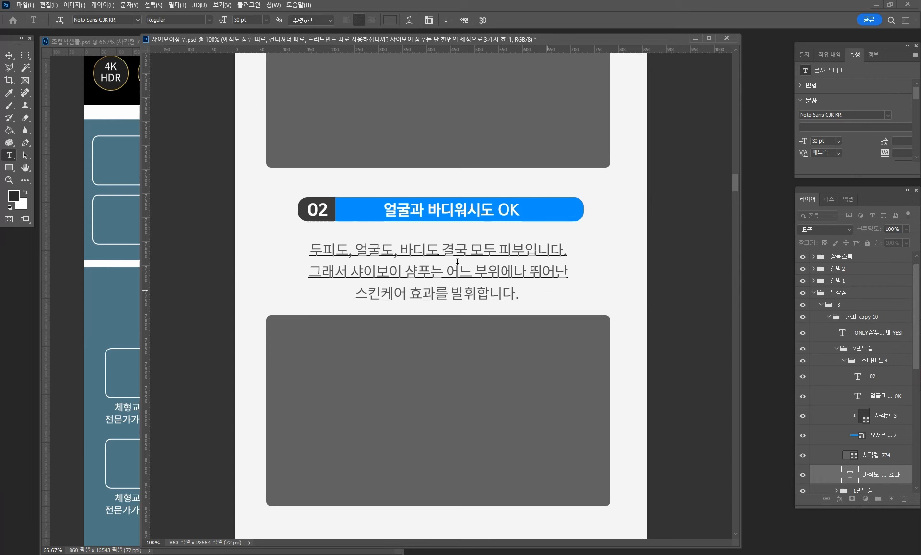
click(8, 55)
- Check the image note for section 02 in the Word storyboard, and return to the Photoshop document
key(alt+Tab)
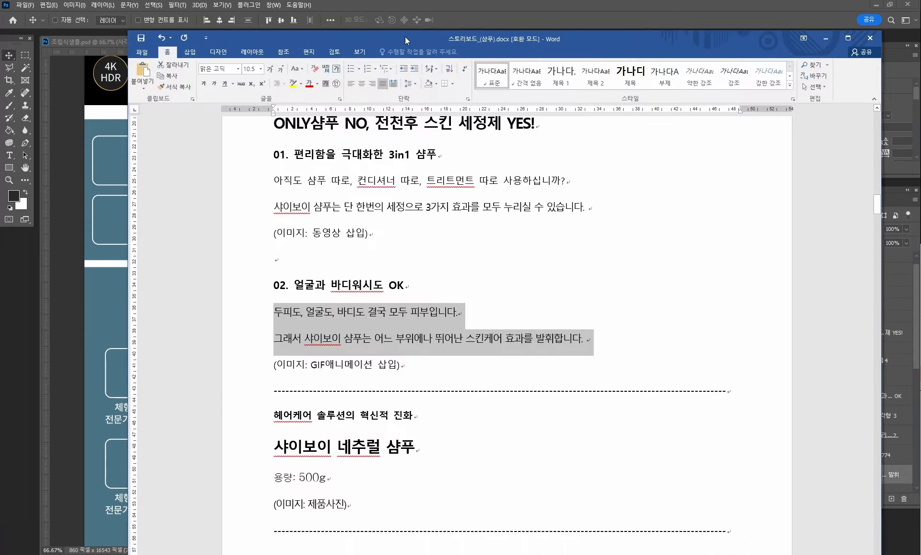
click(345, 362)
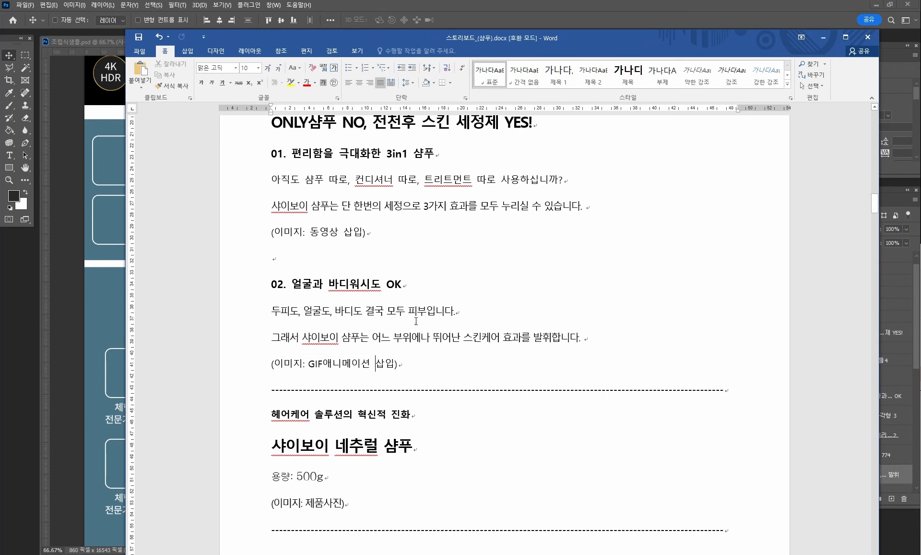
drag(428, 35, 317, 36)
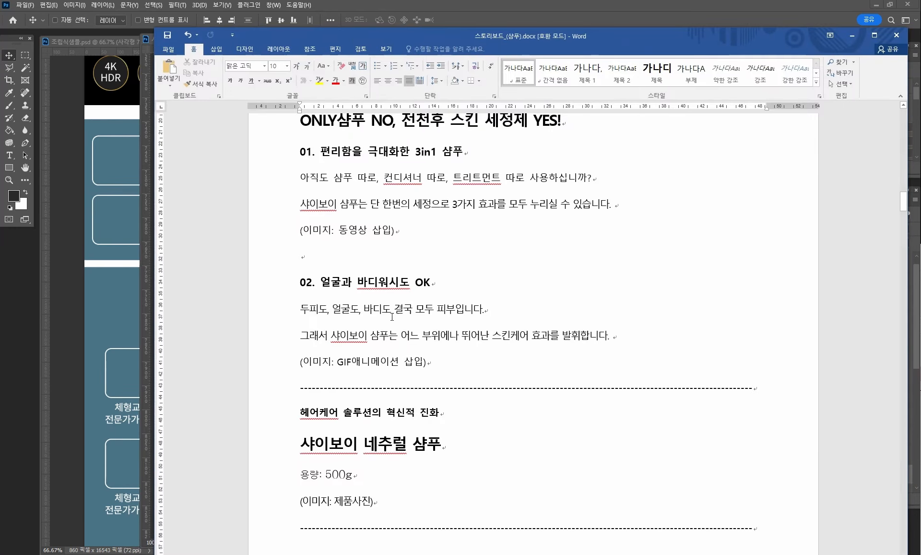
drag(427, 362, 269, 358)
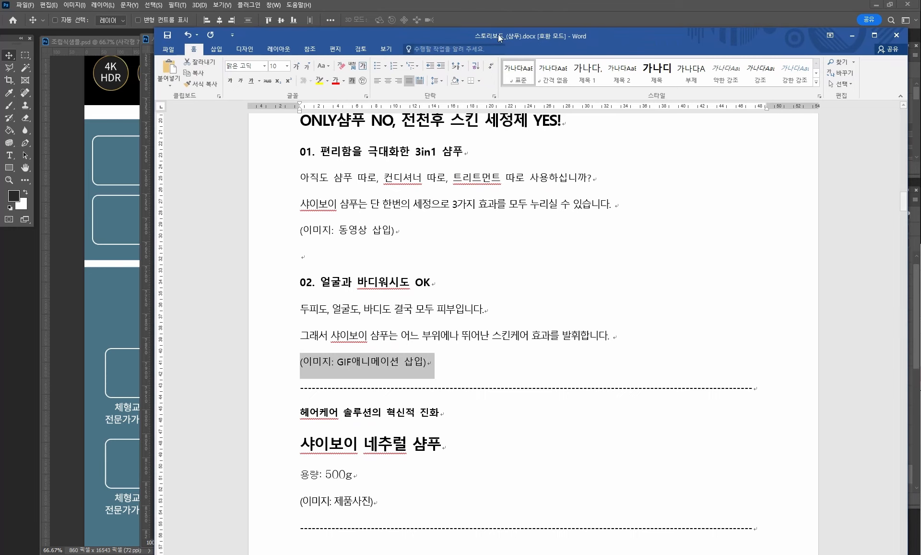
drag(447, 36, 920, 38)
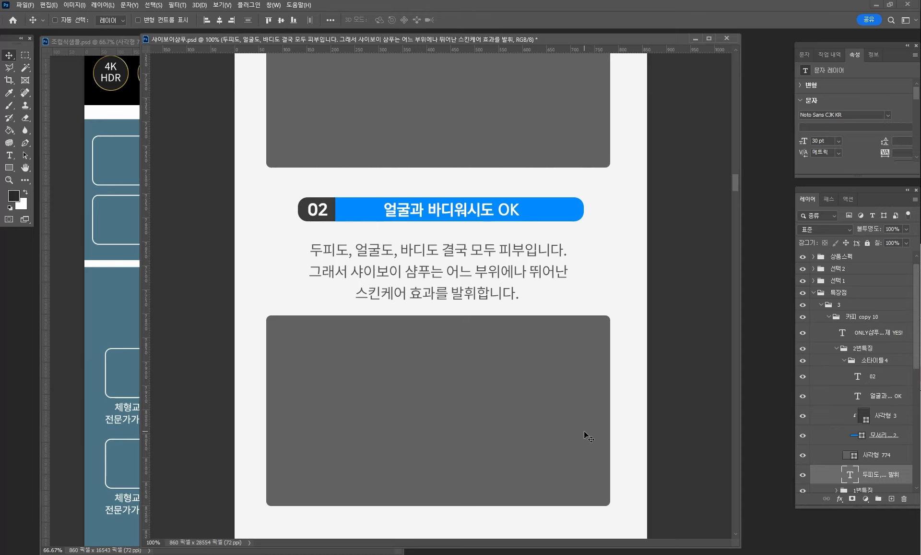
- Select layer group 3 inside 특장점 and collapse it
ctrl+click(476, 350)
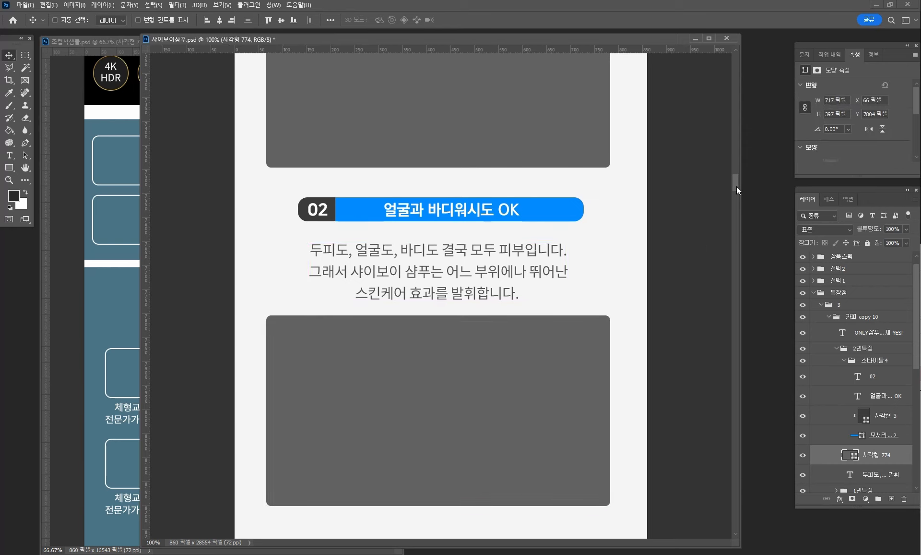
scroll(736, 182, up, 1)
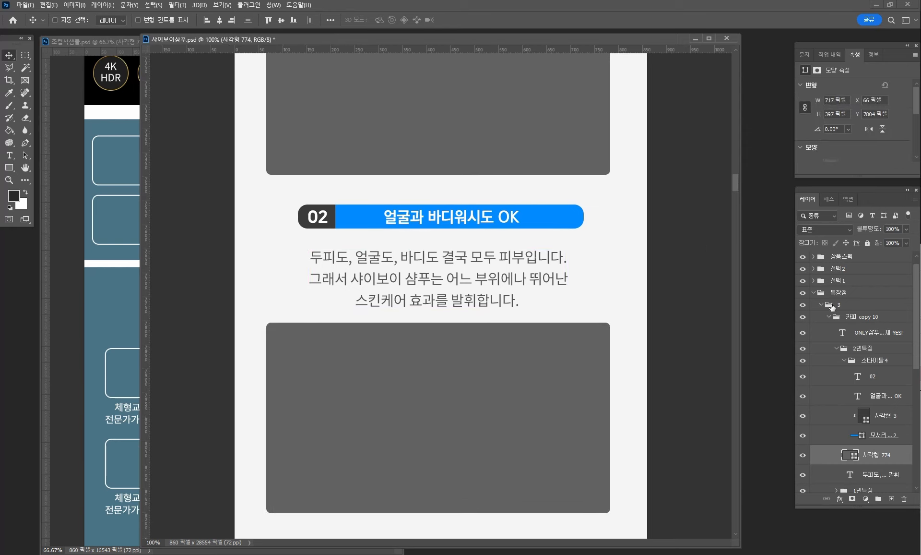
click(845, 304)
click(821, 304)
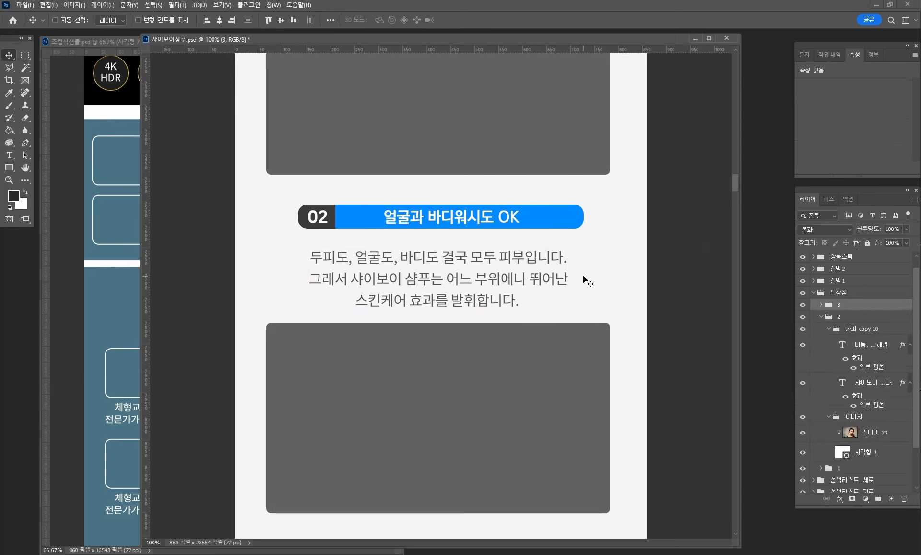
- Review the layout of the ONLY샴푸 NO section, its 01 and 02 blocks, and the surrounding page
key(ctrl+minus)
key(ctrl+minus)
key(ctrl+minus)
key(ctrl+minus)
key(ctrl+minus)
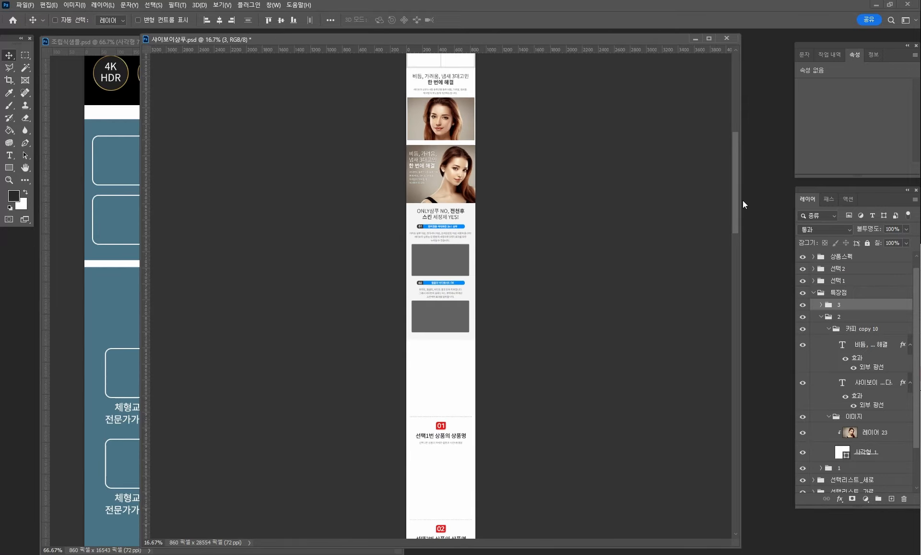
key(ctrl+plus)
key(ctrl+plus)
key(ctrl+plus)
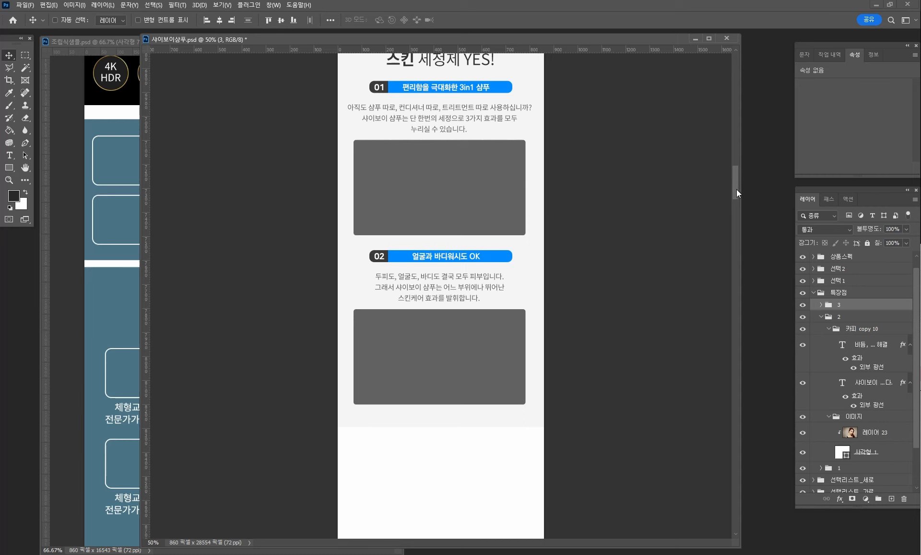
mouse_move(736, 190)
mouse_down()
mouse_move(736, 135)
mouse_move(747, 197)
mouse_up()
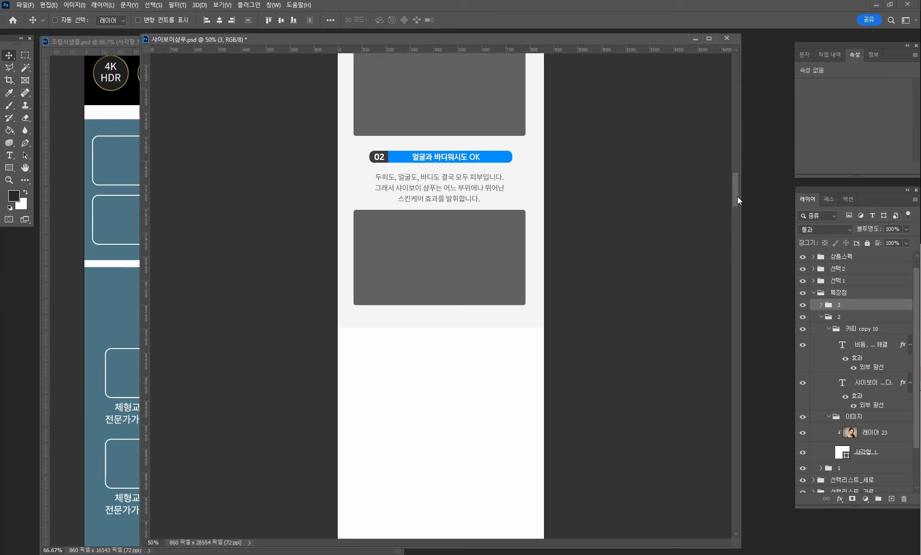
drag(738, 197, 735, 189)
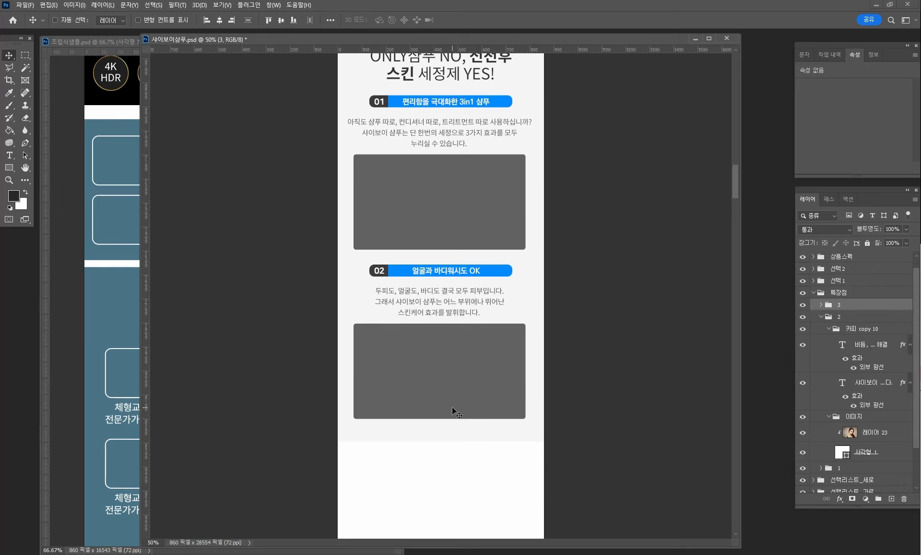
key(space)
drag(430, 447, 431, 470)
drag(447, 241, 451, 411)
drag(464, 272, 470, 219)
- Locate the ONLY샴푸 NO headline's layer, select its parent group 3, and collapse that group
ctrl+click(475, 201)
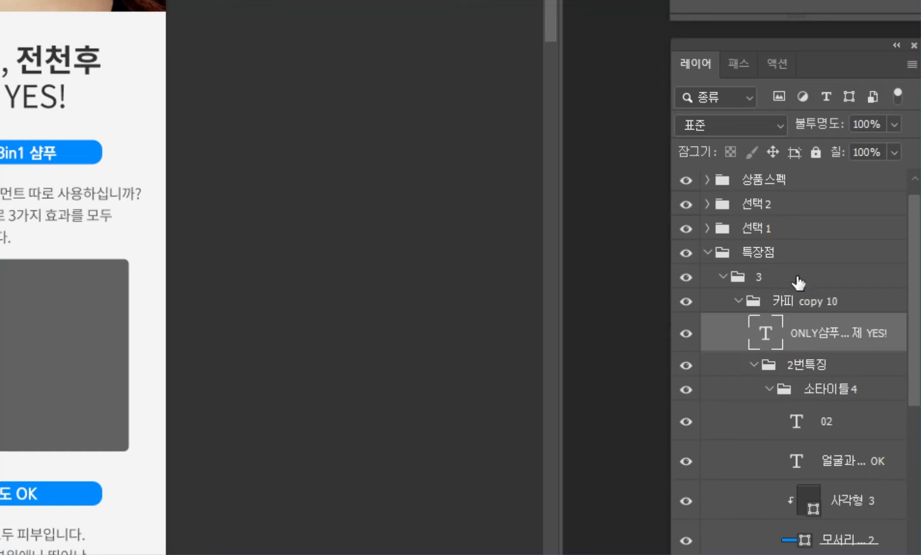
click(784, 281)
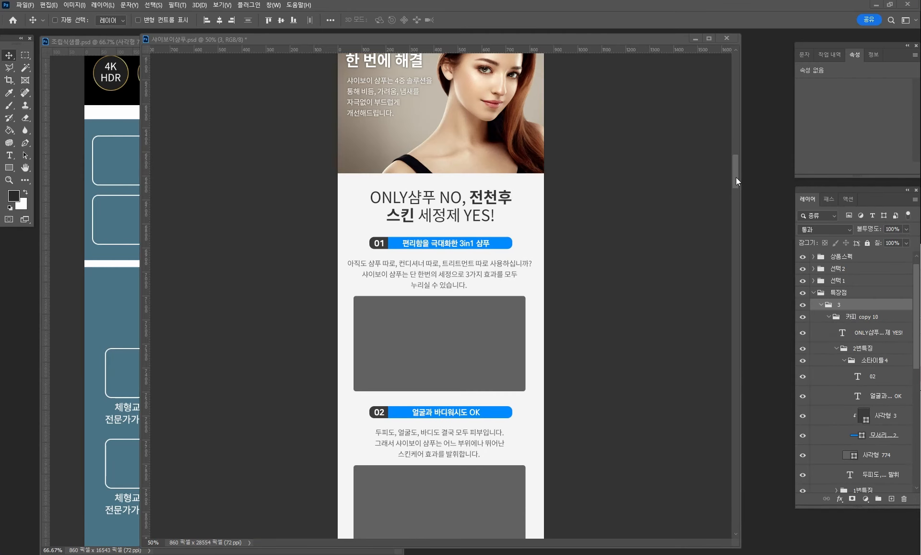
drag(735, 177, 735, 145)
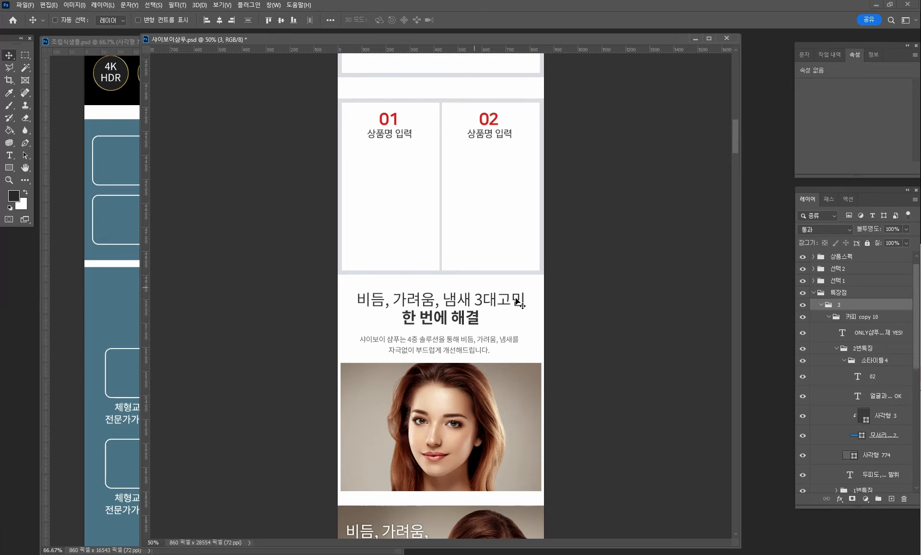
click(822, 304)
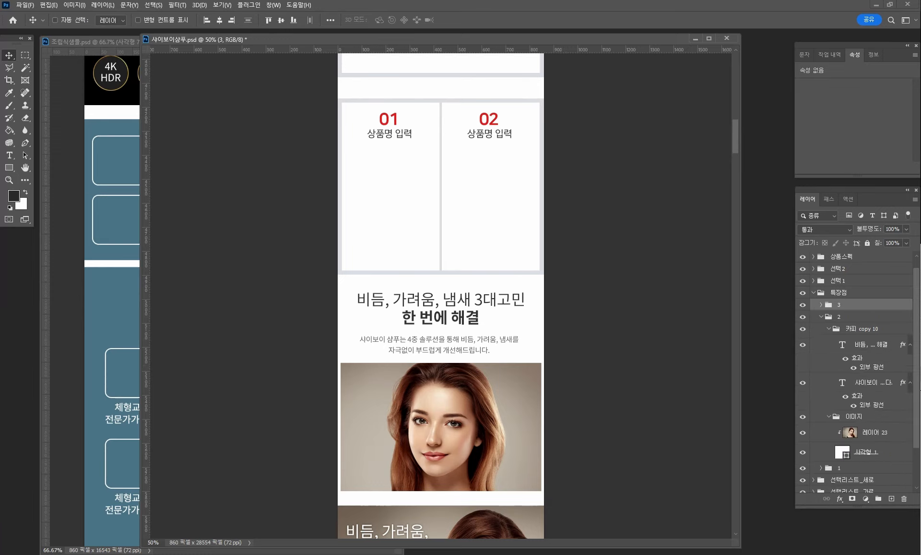
- Check the 샤이보이 네추럴 샴푸 section's copy and image note in the Word storyboard, and return to the Photoshop document
drag(920, 42, 534, 34)
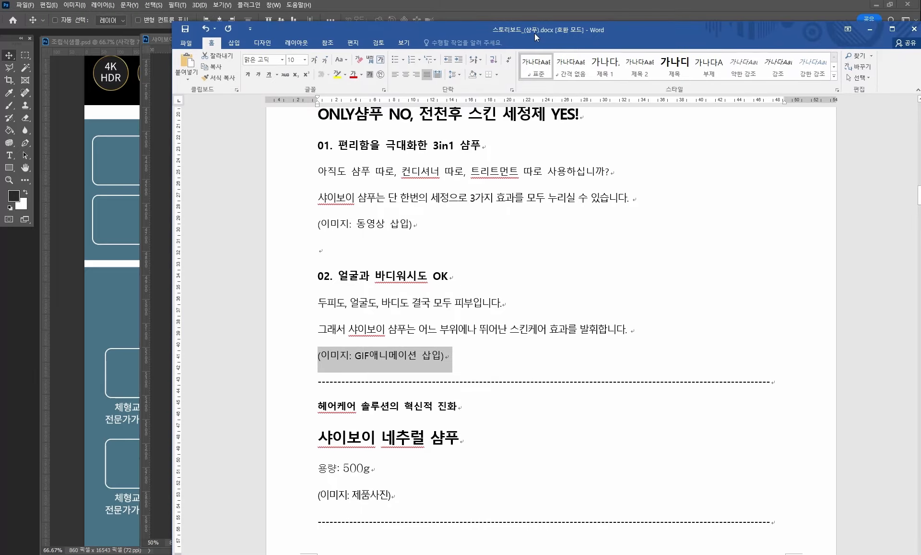
drag(394, 494, 315, 407)
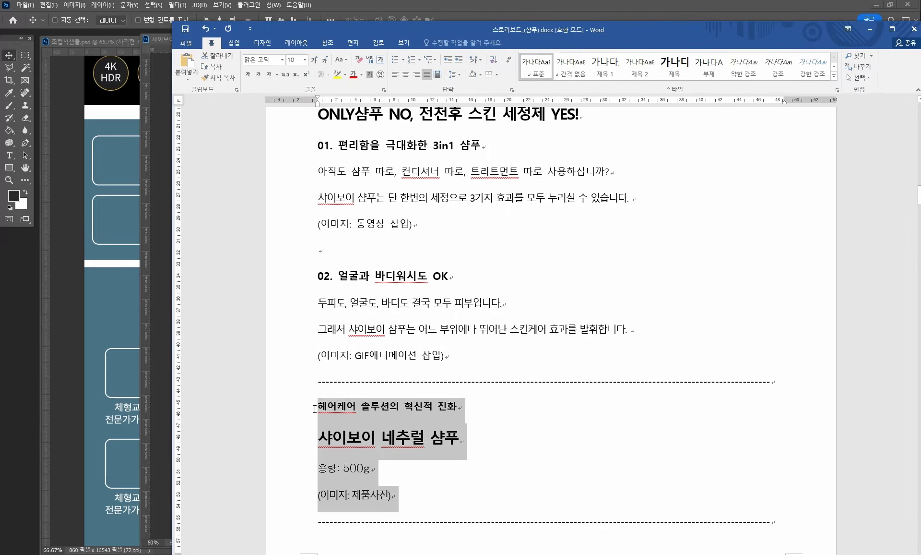
click(370, 496)
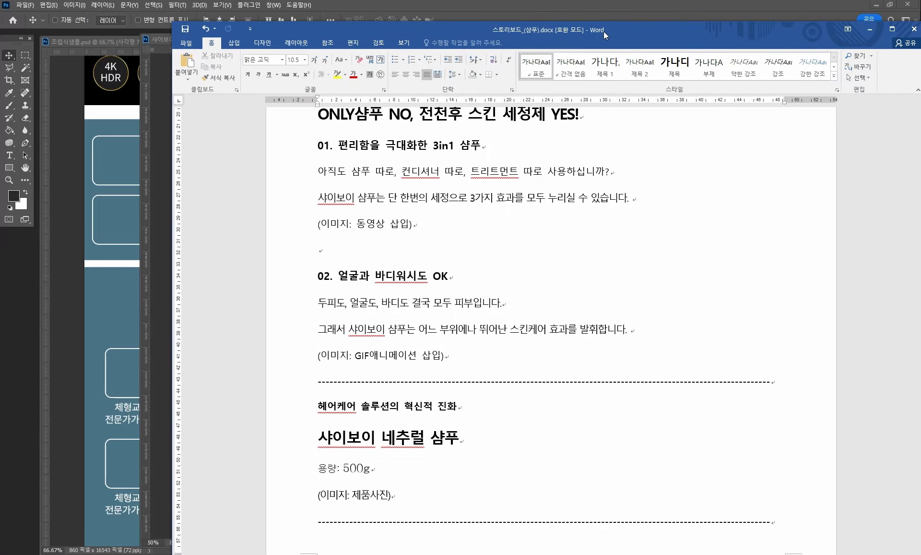
drag(603, 31, 920, 33)
click(500, 356)
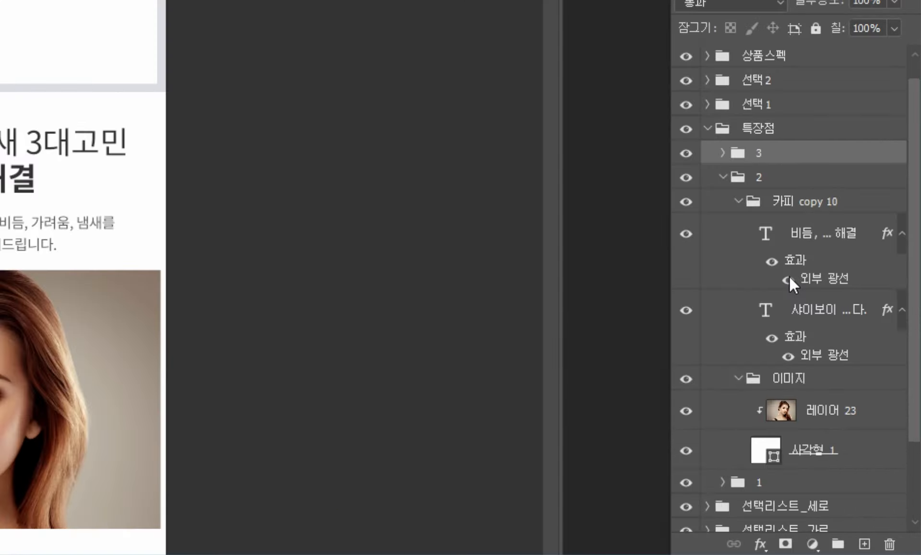
- Collapse groups 2 and 3 inside 특장점, and duplicate group 1 within the same parent group
click(724, 180)
click(725, 181)
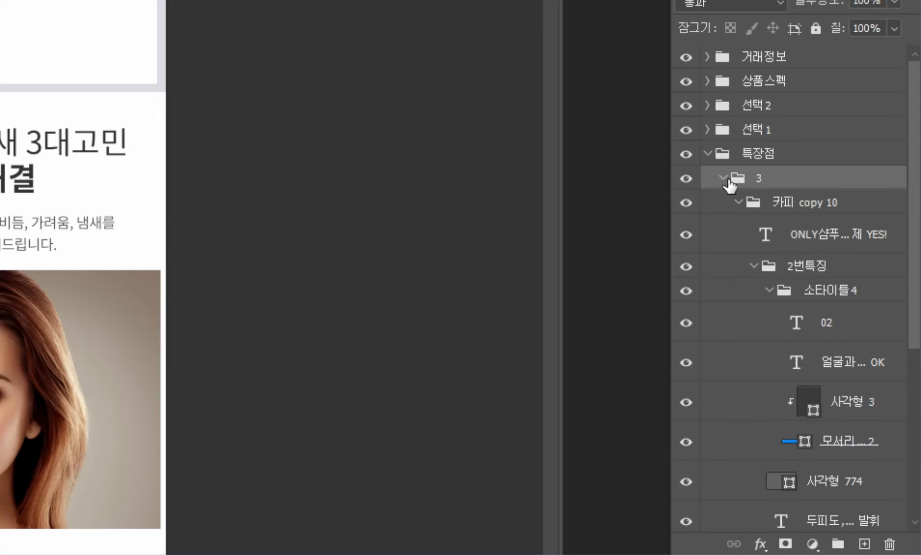
click(725, 182)
click(783, 227)
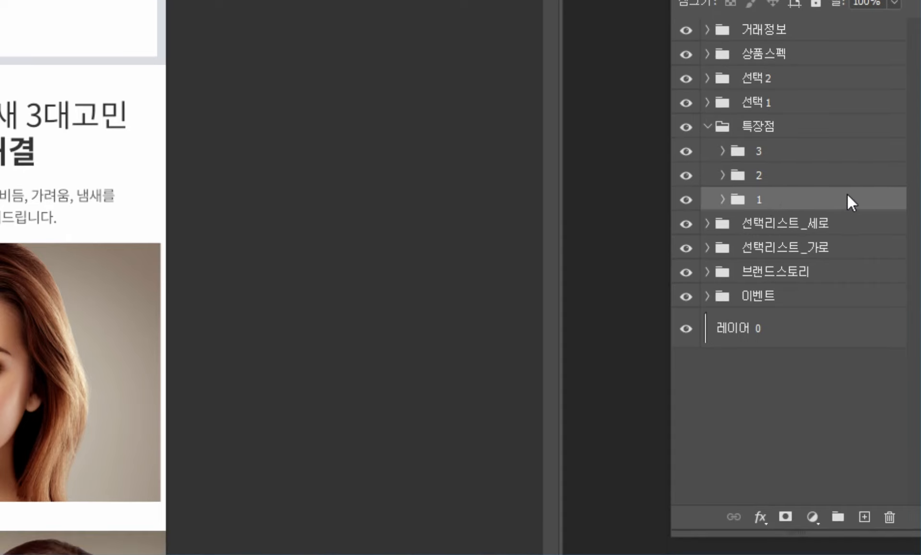
drag(847, 194, 866, 235)
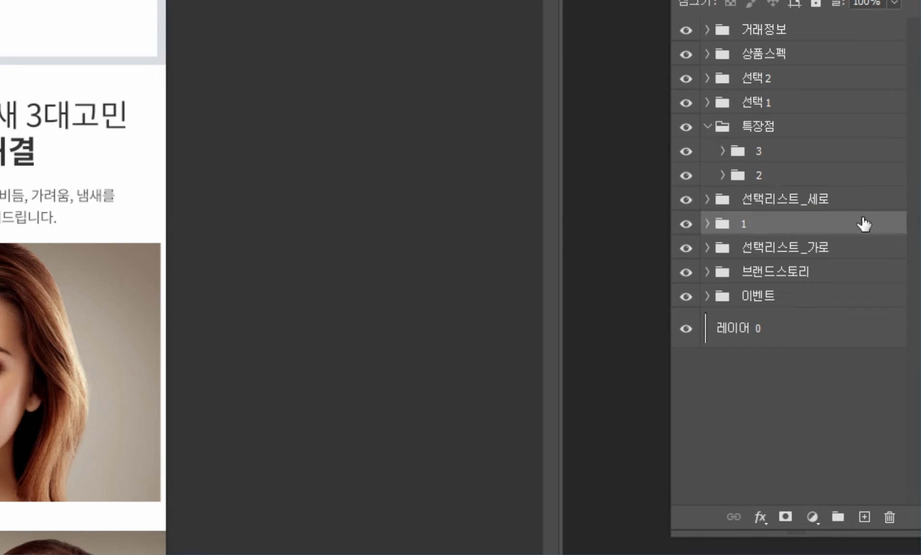
key(ctrl+z)
drag(857, 206, 867, 516)
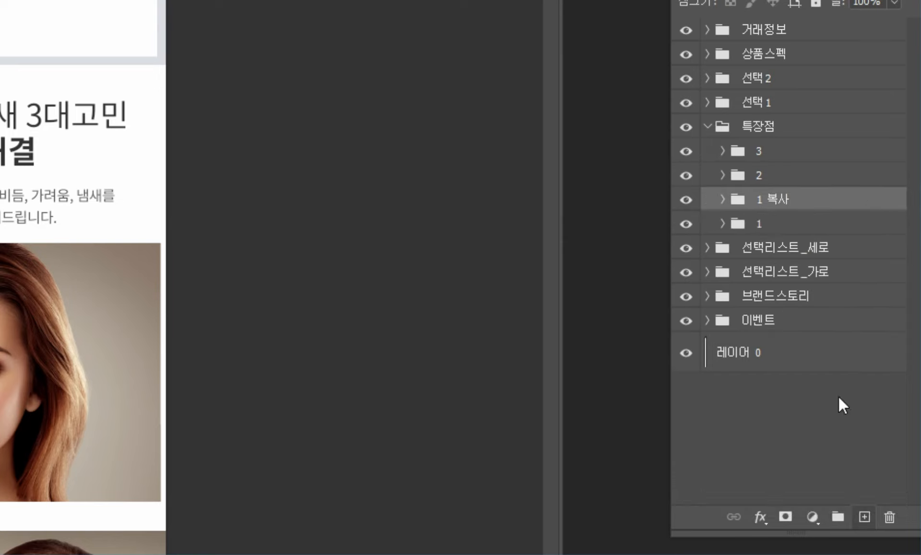
- Rename the duplicate of group 1 as 4, and reorder it above group 3 inside 특장점
double_click(774, 198)
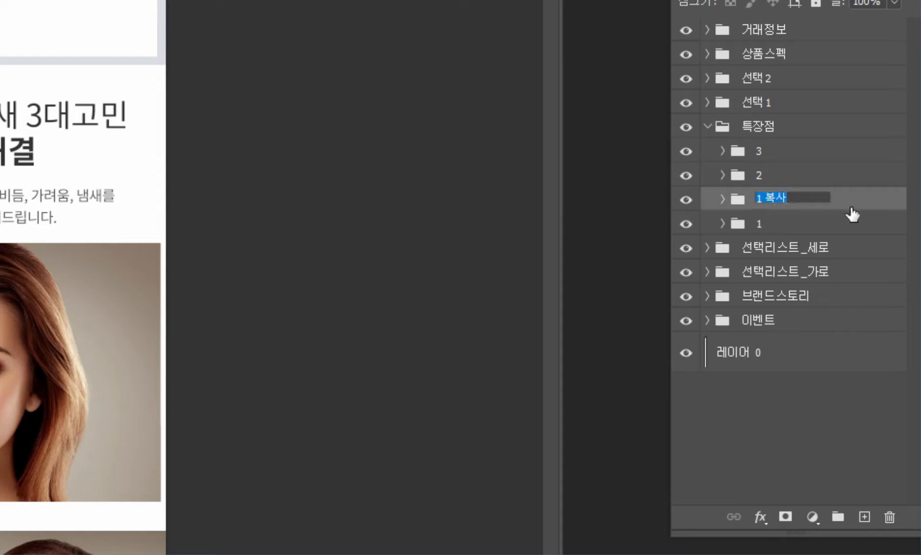
text(4)
key(Return)
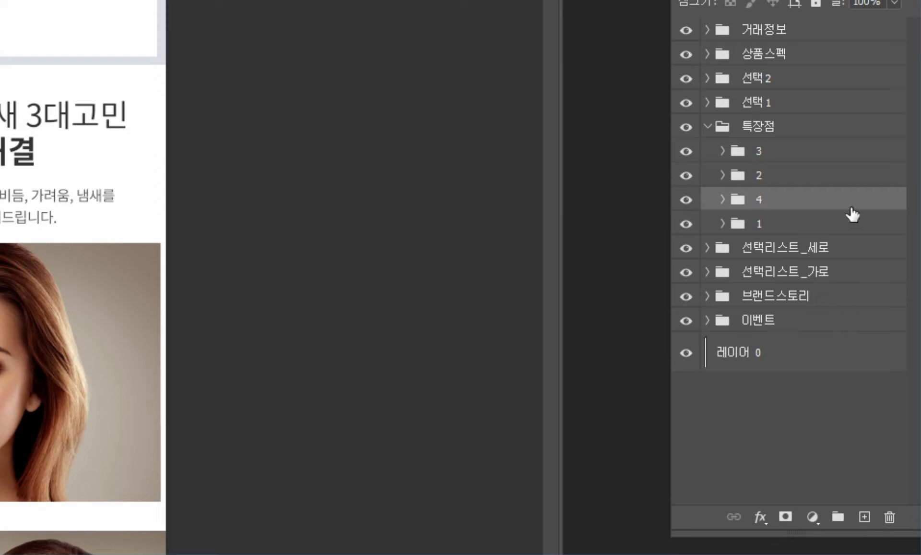
drag(790, 204, 788, 141)
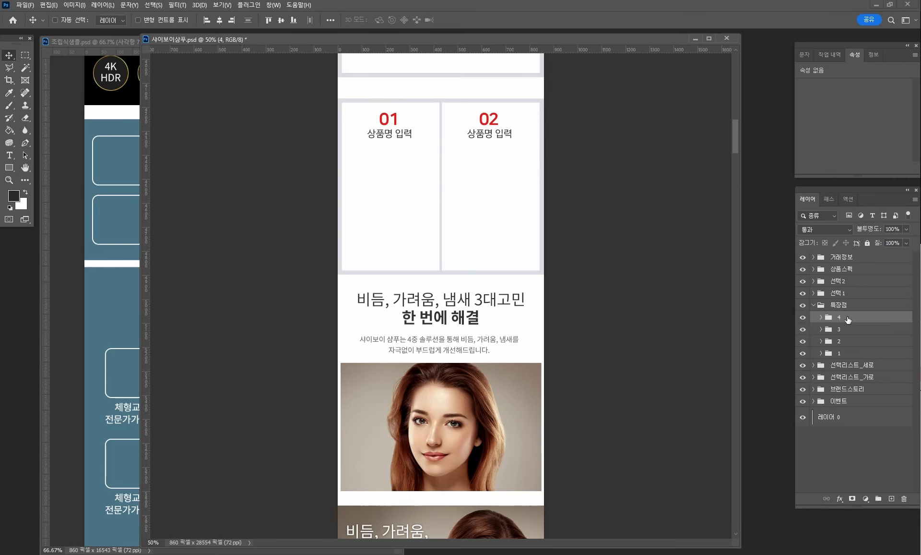
- Move group 4's headline and portrait block down the page, beneath the 02 얼굴과 바디워시도 OK placeholder
drag(499, 112, 500, 301)
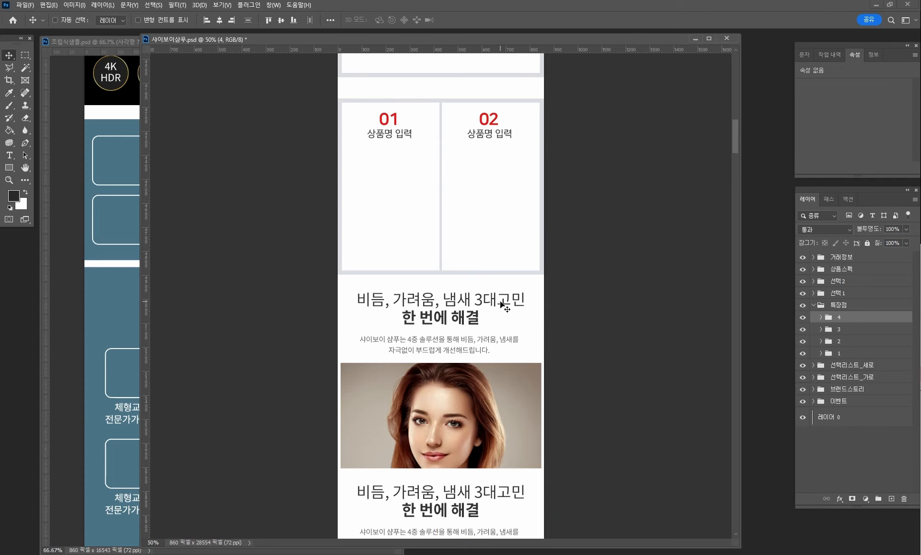
drag(475, 483, 498, 357)
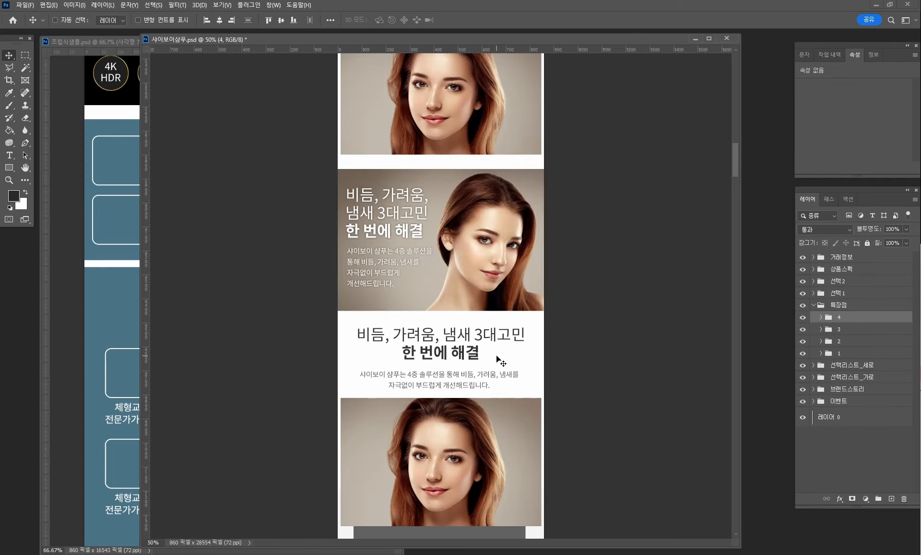
drag(506, 461, 512, 152)
drag(513, 99, 529, 345)
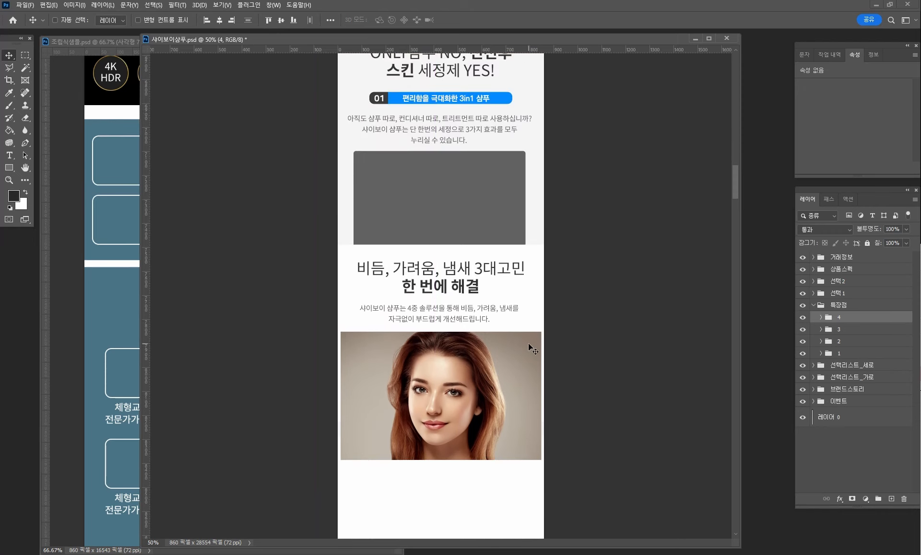
drag(515, 420, 506, 263)
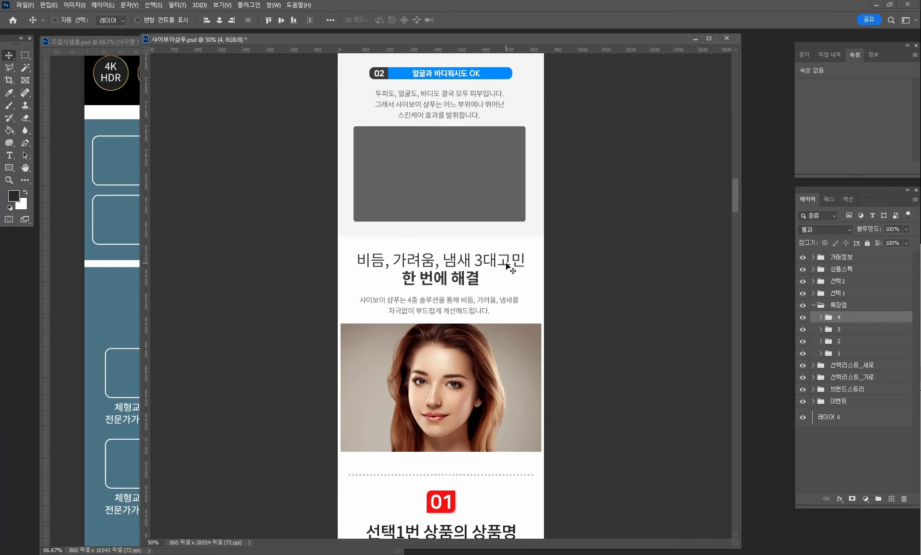
- Shift group 4 slightly lower to widen the light gray margin beneath the 02 media placeholder
key(ctrl+plus)
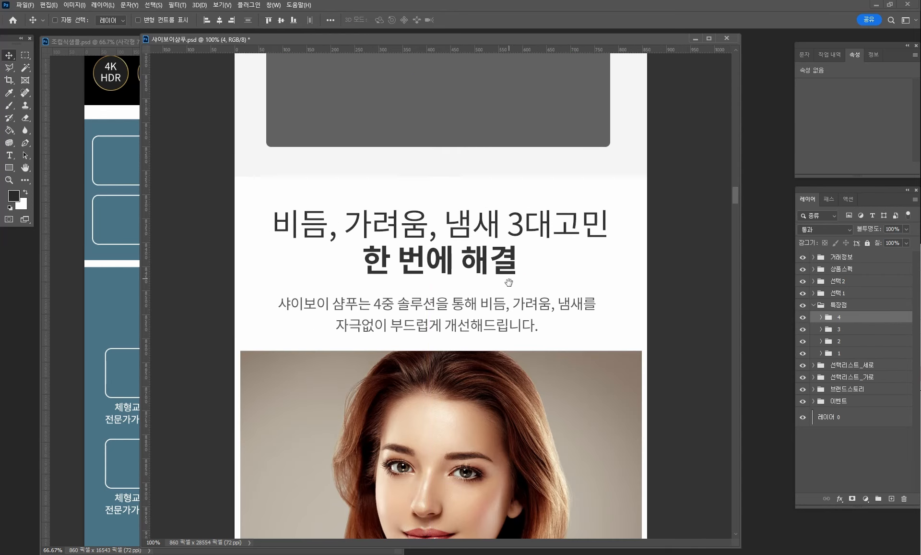
scroll(510, 285, up, 2)
drag(533, 279, 534, 288)
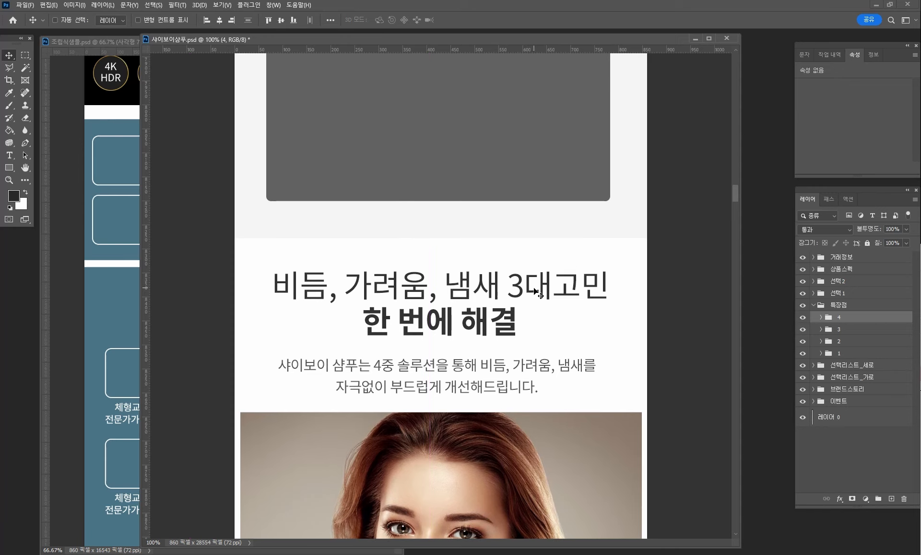
key(ctrl+minus)
key(ctrl+minus)
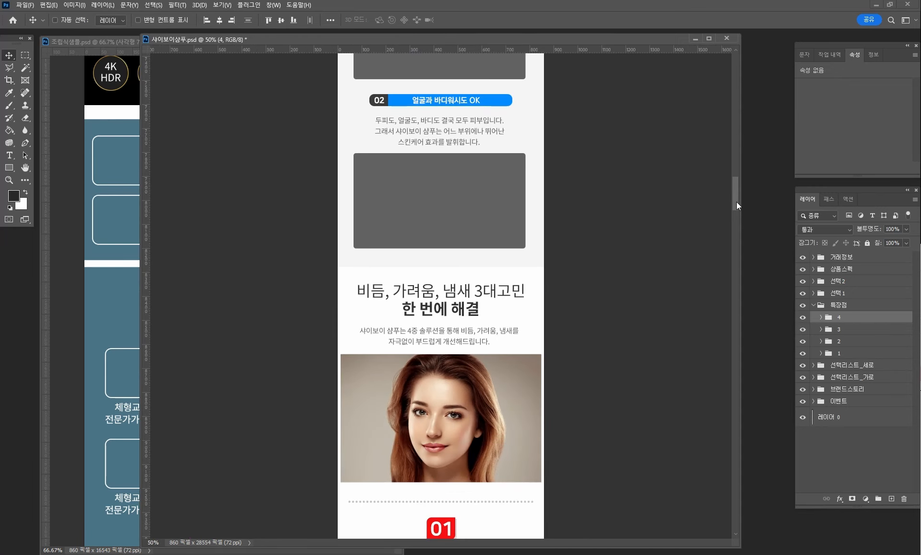
- Inspect the spacing around group 4's block and measure its gap to the 02 media placeholder
drag(735, 202, 704, 244)
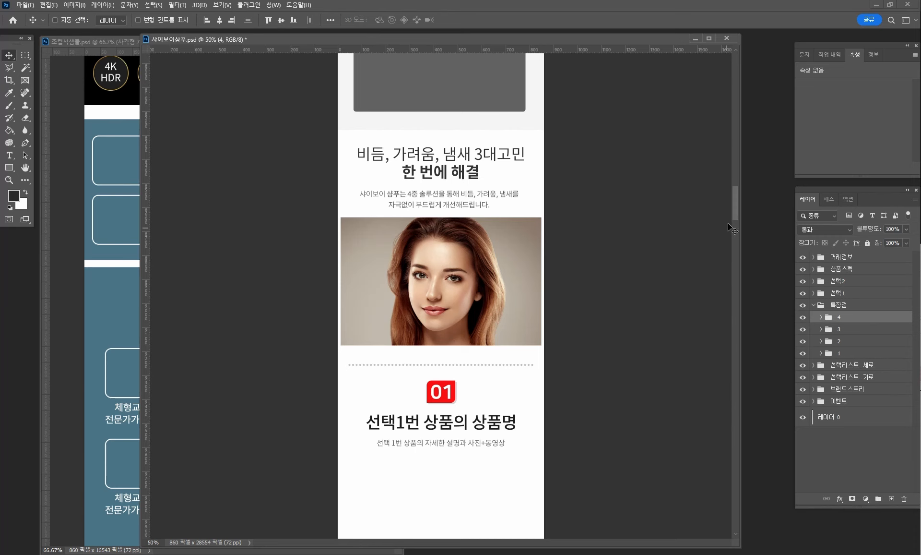
drag(737, 213, 737, 197)
key(ctrl+plus)
key(ctrl+plus)
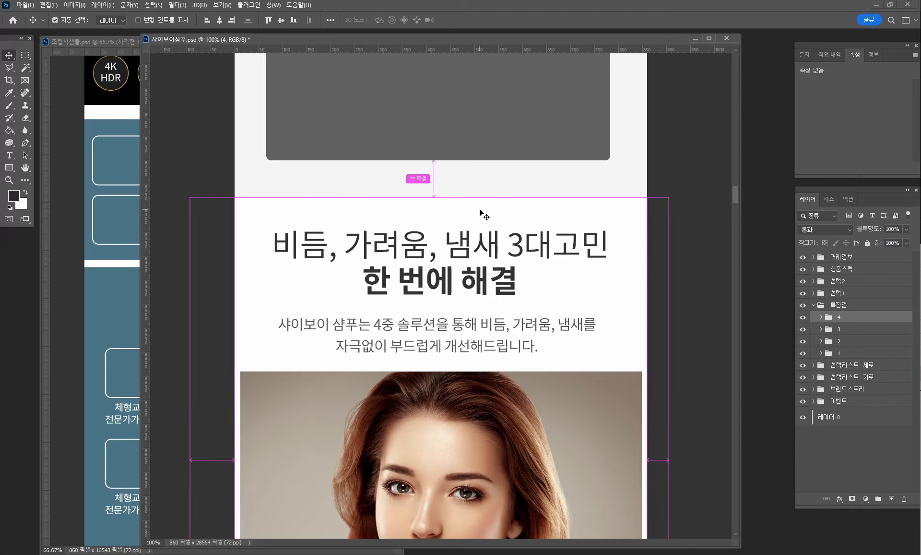
key(ctrl+minus)
key(ctrl+minus)
key(ctrl+minus)
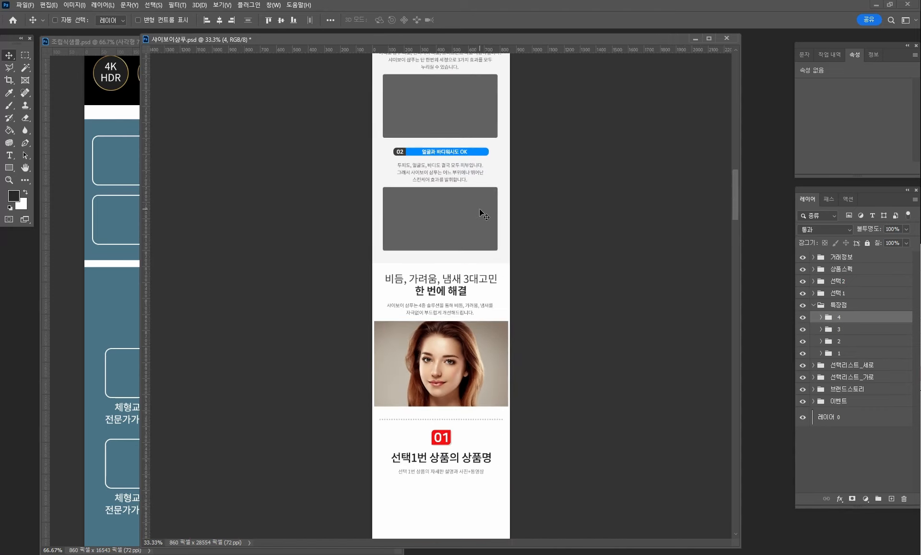
- Select the groups from 선택1 to 거래정보 and move them down to make room beneath group 4's portrait block
drag(502, 417, 486, 305)
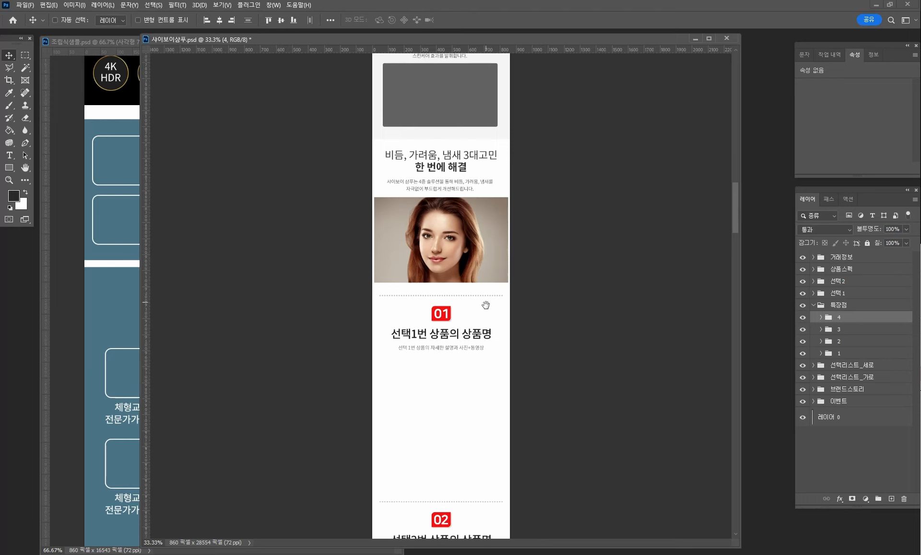
click(840, 294)
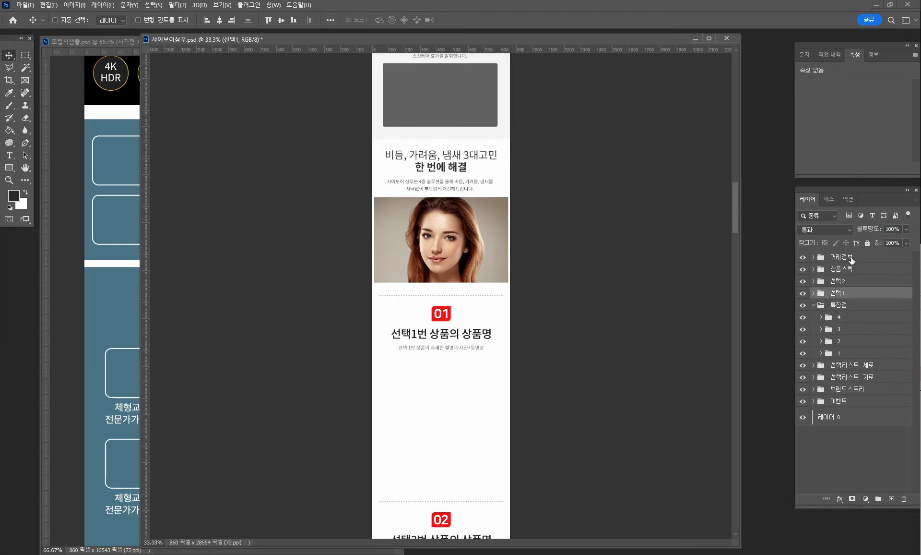
shift+click(851, 259)
drag(473, 304, 469, 483)
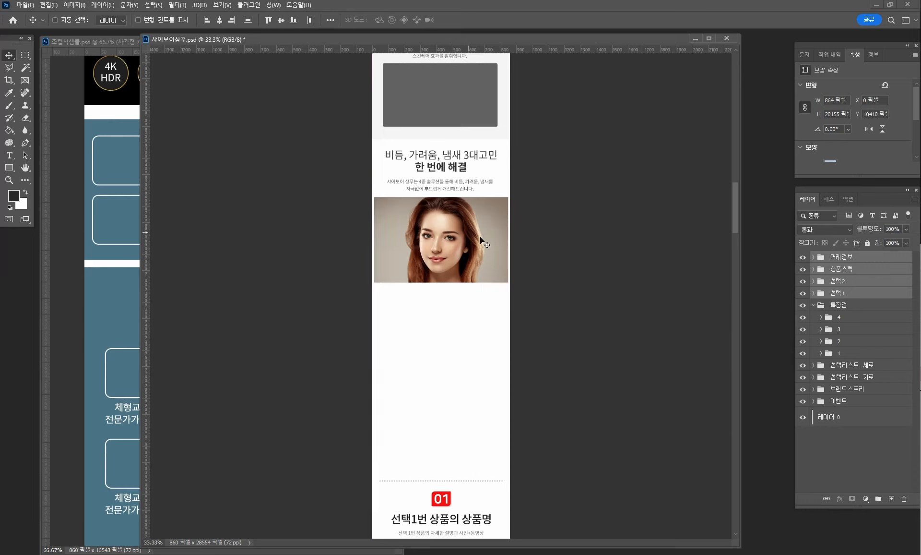
- Duplicate group 4 and place the copy directly beneath the original block in the cleared space
click(859, 321)
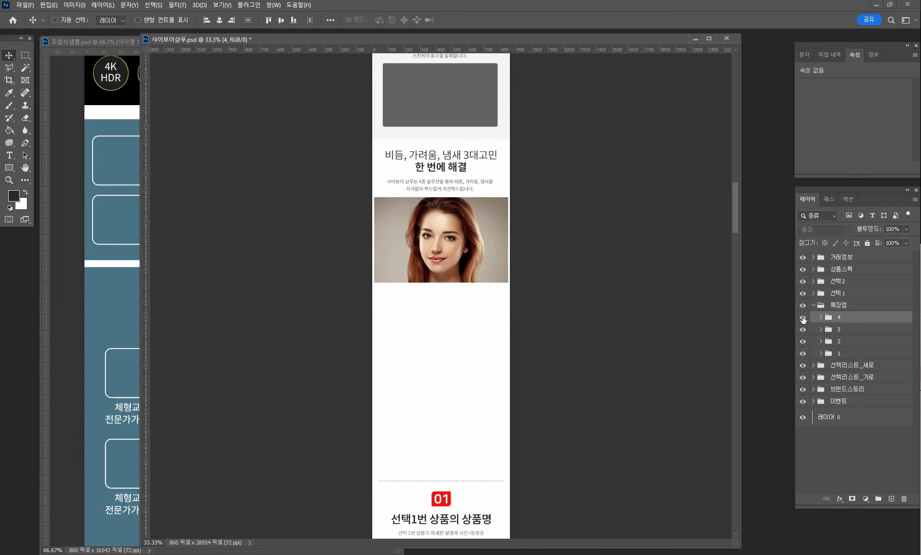
drag(851, 317, 891, 498)
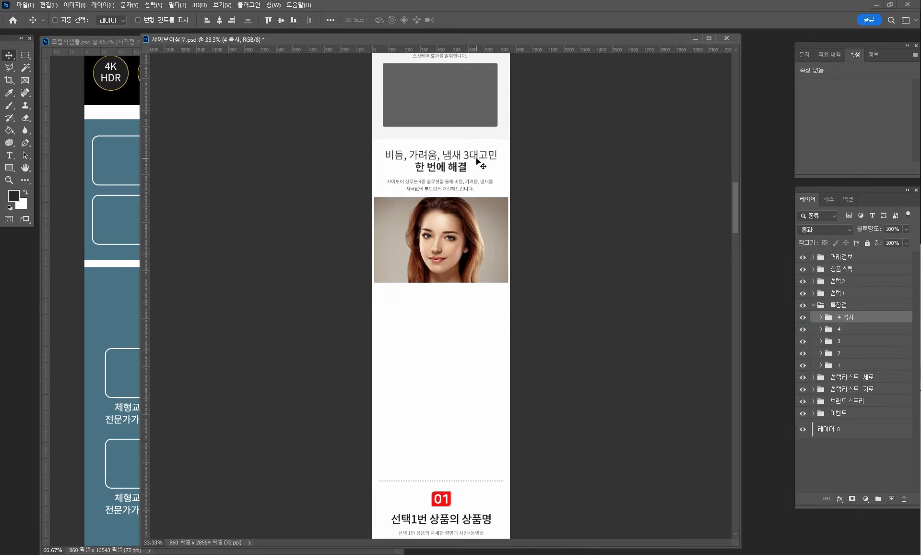
drag(477, 164, 477, 305)
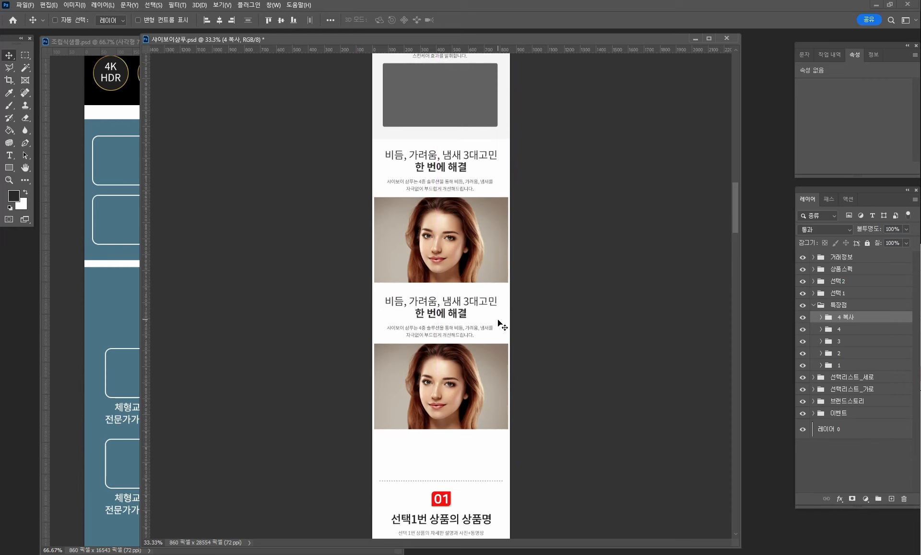
key(ctrl+plus)
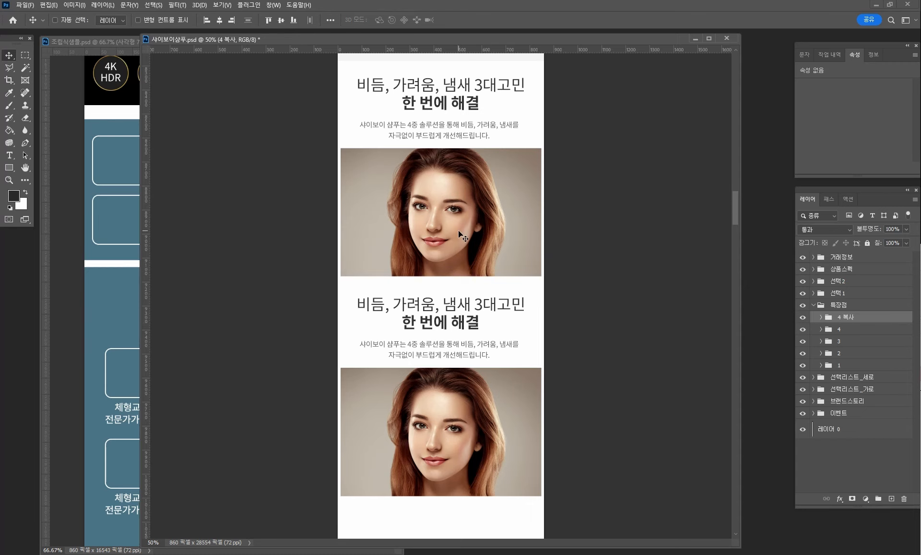
key(ctrl+1)
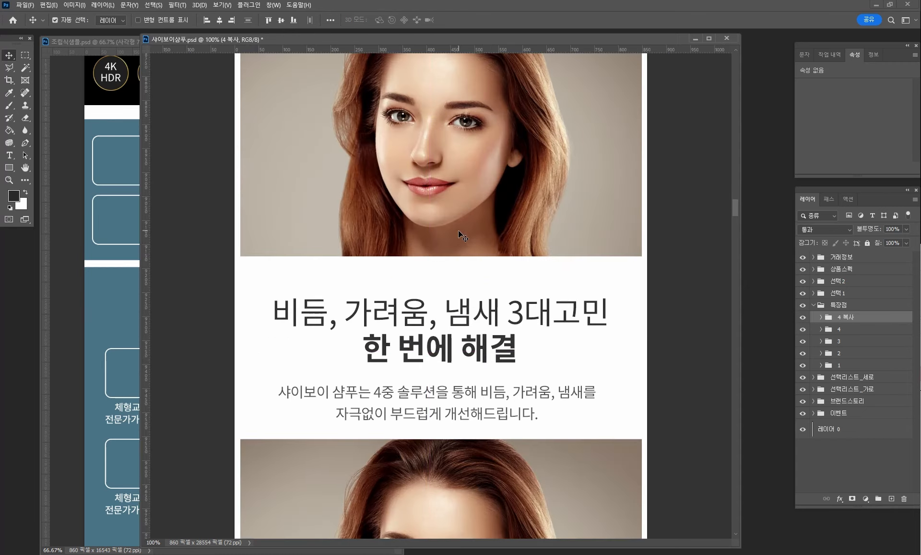
key(ctrl+minus)
key(ctrl+minus)
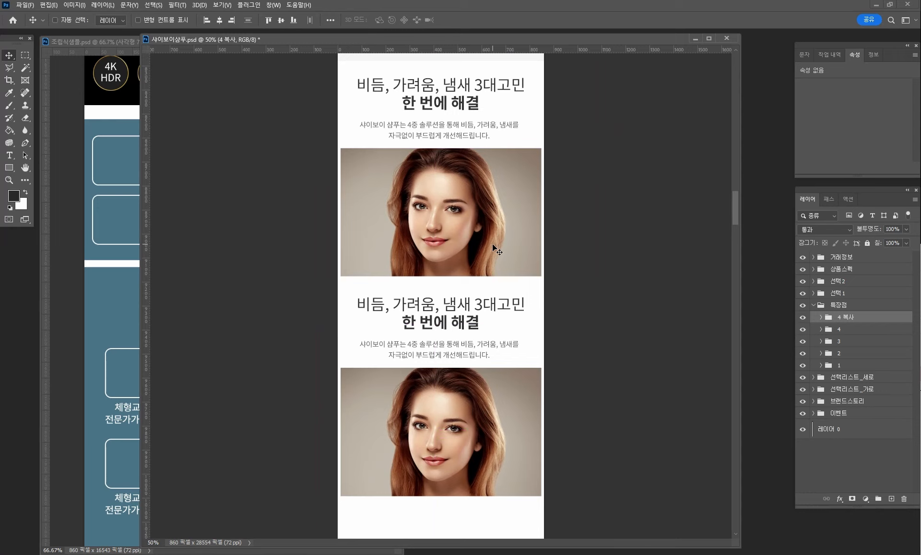
- Recolor the white background rectangle in the 4 복사 group to light gray #f4f3f3
scroll(494, 242, up, 3)
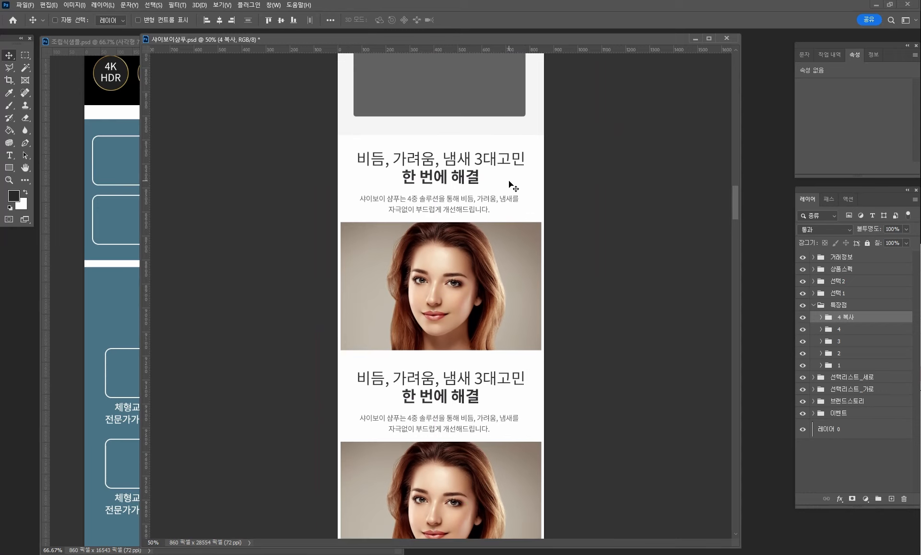
ctrl+click(539, 402)
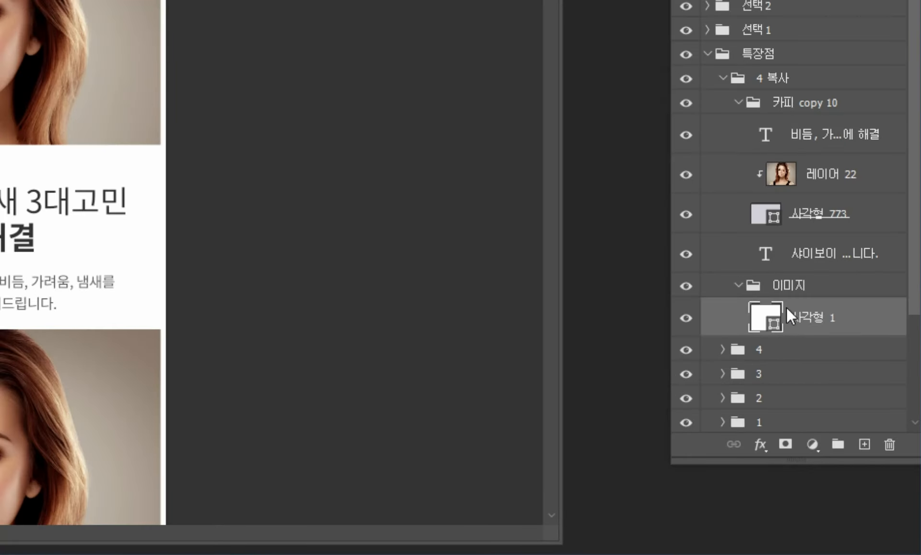
double_click(774, 320)
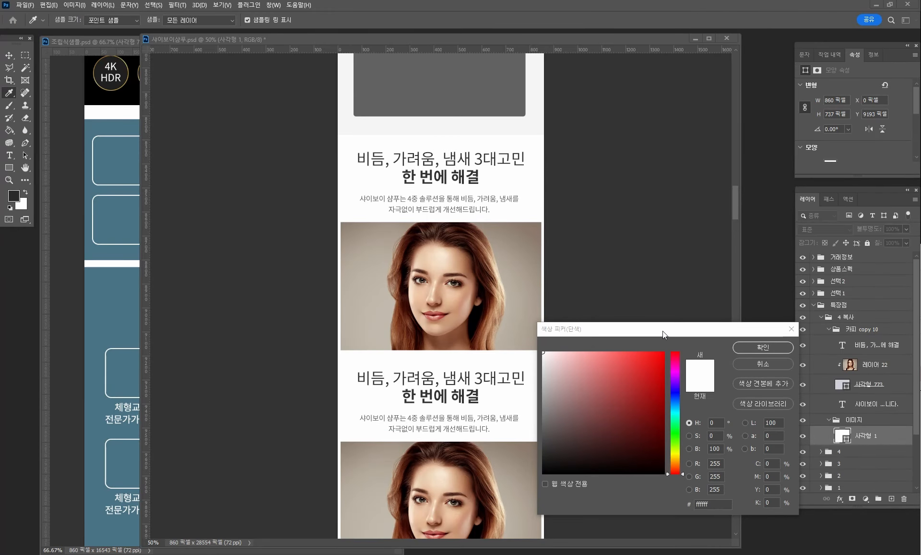
drag(664, 330, 681, 235)
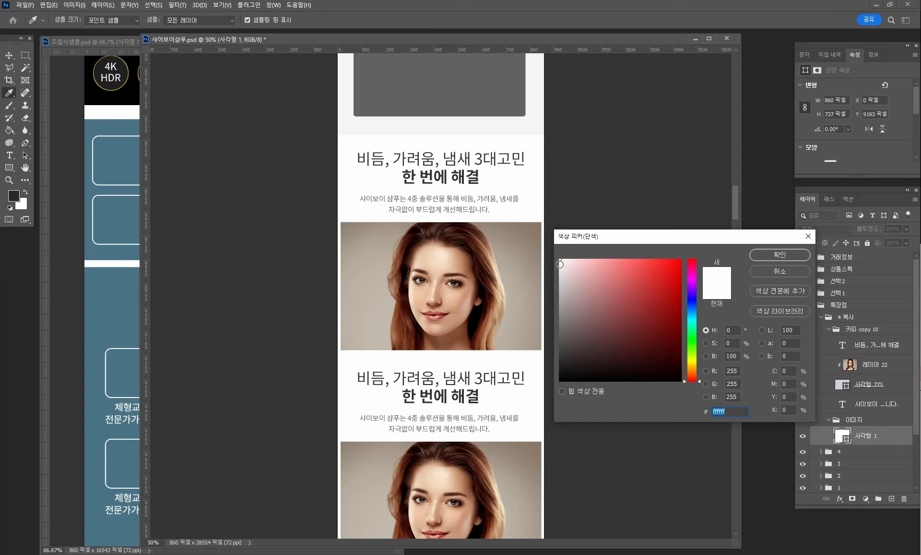
click(559, 263)
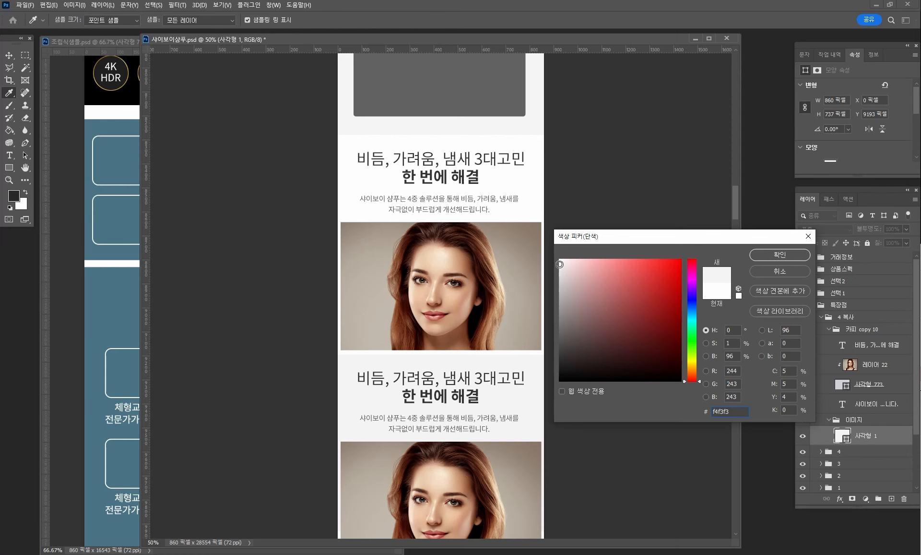
key(ctrl+1)
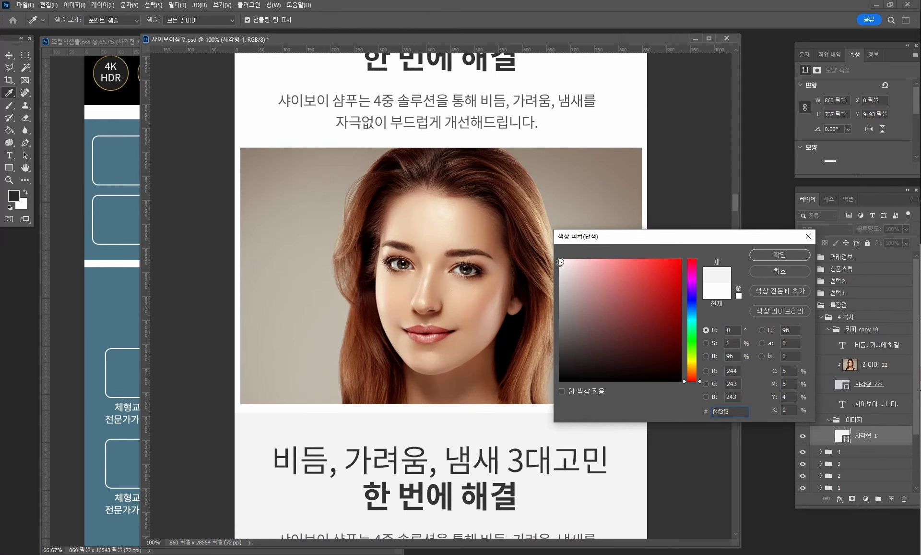
click(560, 263)
click(775, 257)
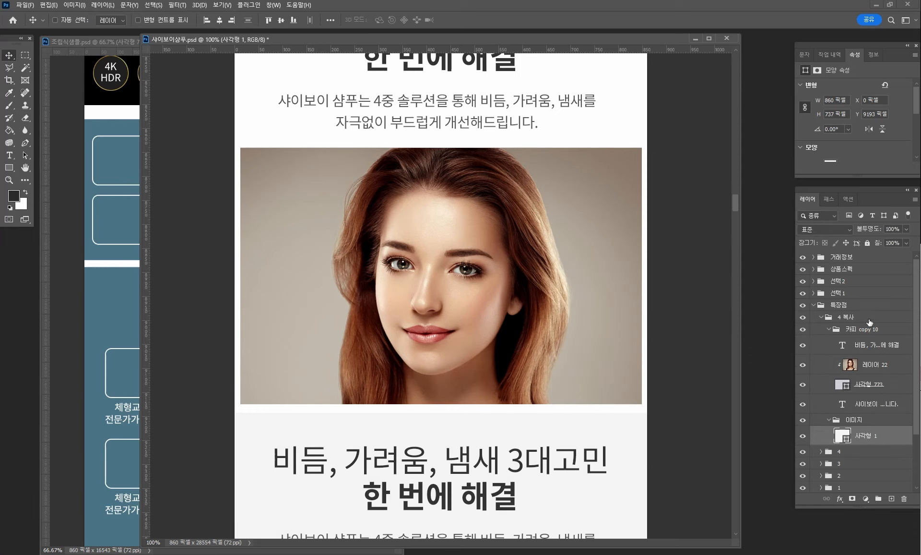
- Move the 4 복사 group slightly down to widen the gap beneath group 4's portrait
click(838, 319)
click(822, 317)
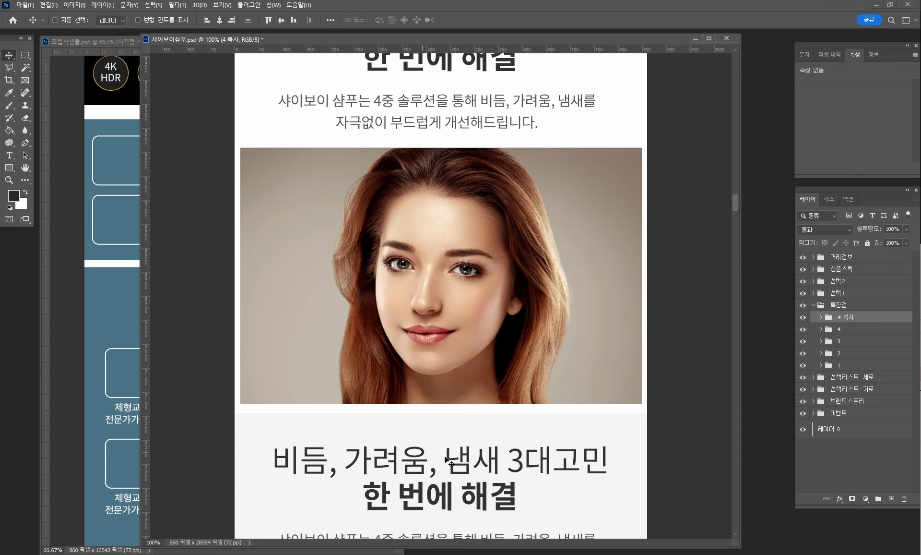
scroll(444, 456, down, 3)
drag(521, 294, 519, 318)
scroll(518, 314, down, 3)
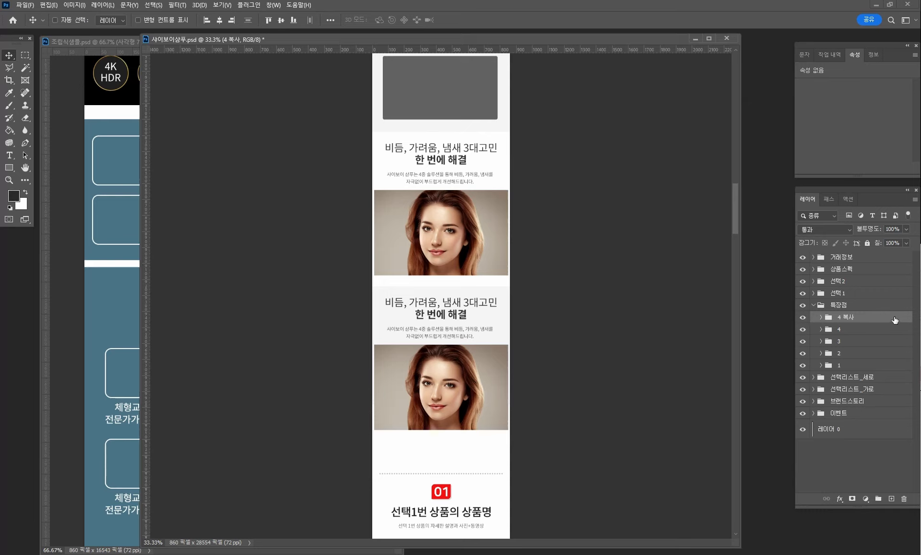
- Delete the 4 복사 group, leaving only the original group 4 block
drag(894, 319, 904, 500)
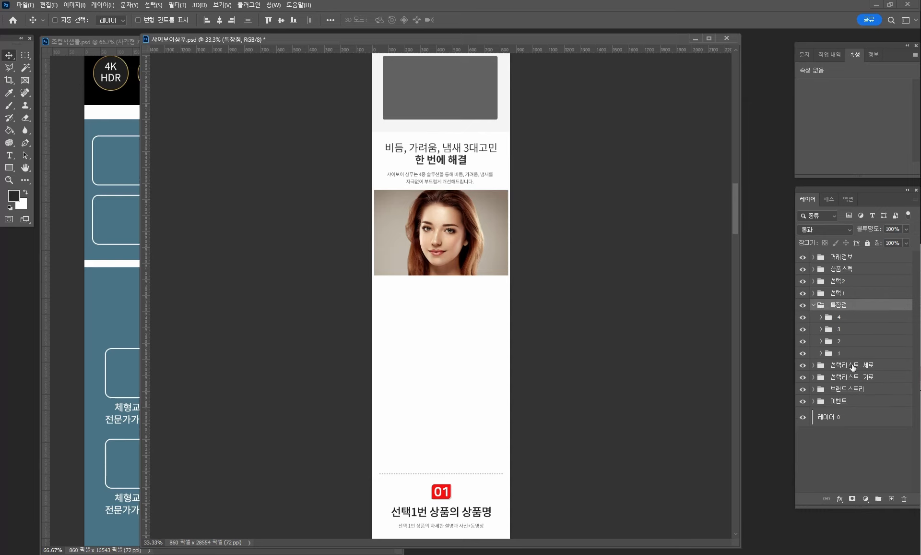
key(ctrl+1)
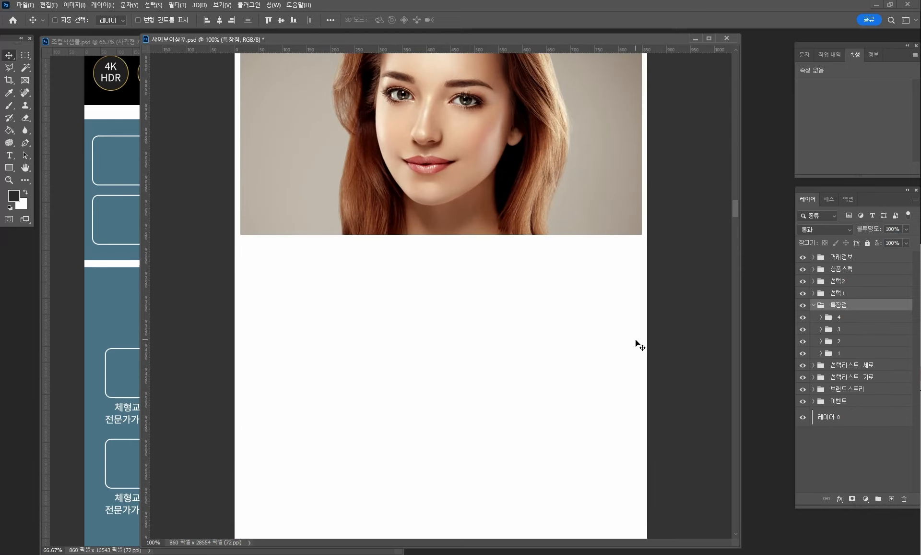
drag(580, 244, 580, 417)
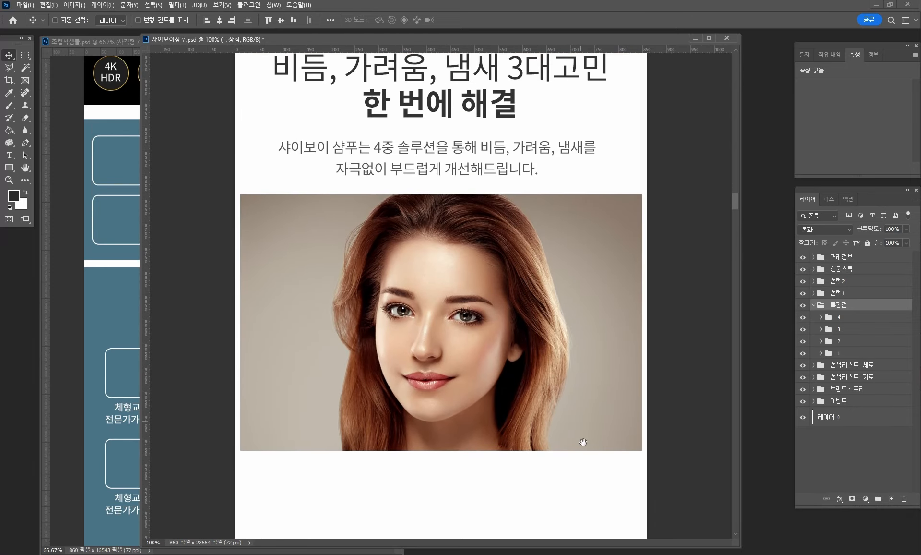
- Check the Word storyboard's product section, and delete the portrait photo and its placeholder rectangle from group 4
key(alt+Tab)
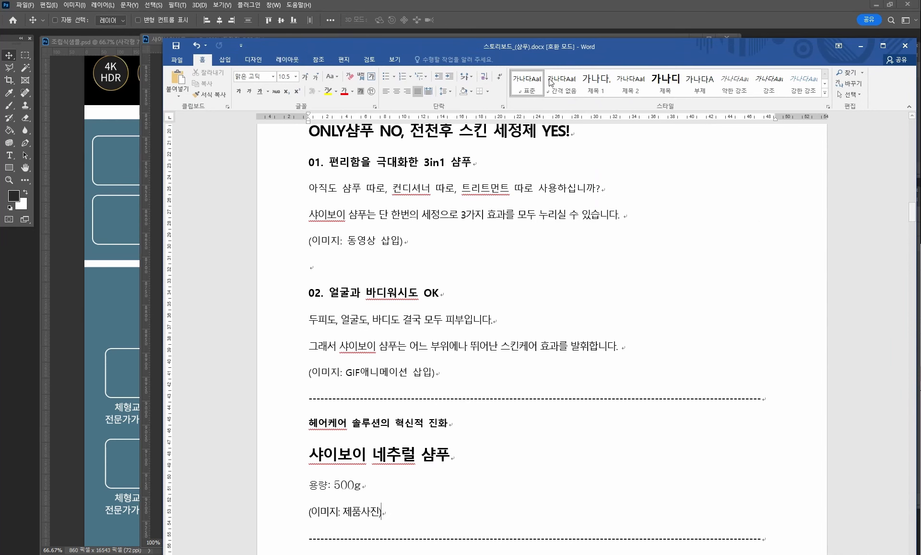
key(alt+Tab)
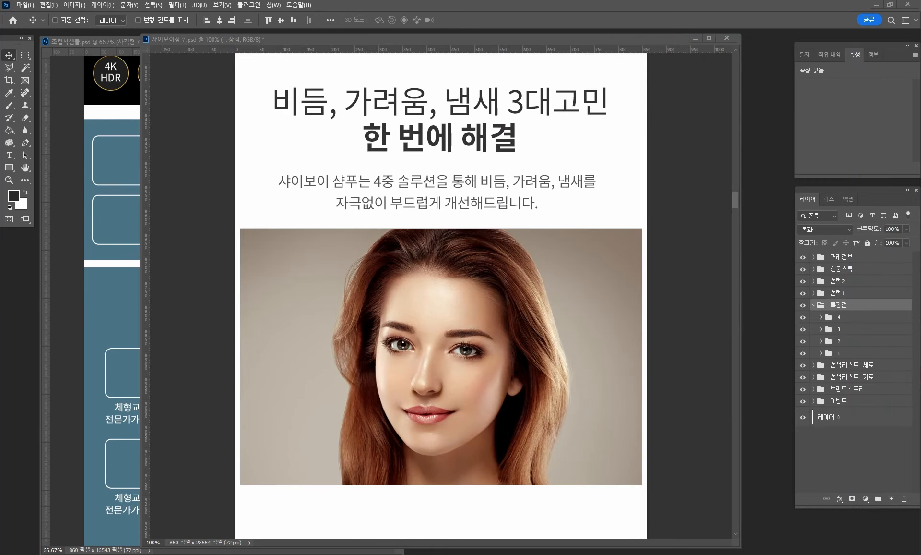
ctrl+click(492, 342)
key(Delete)
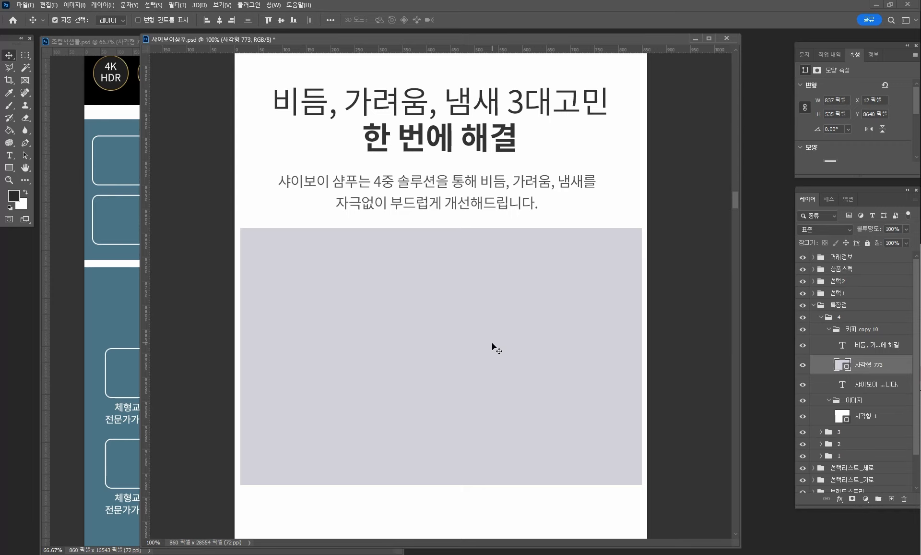
key(Delete)
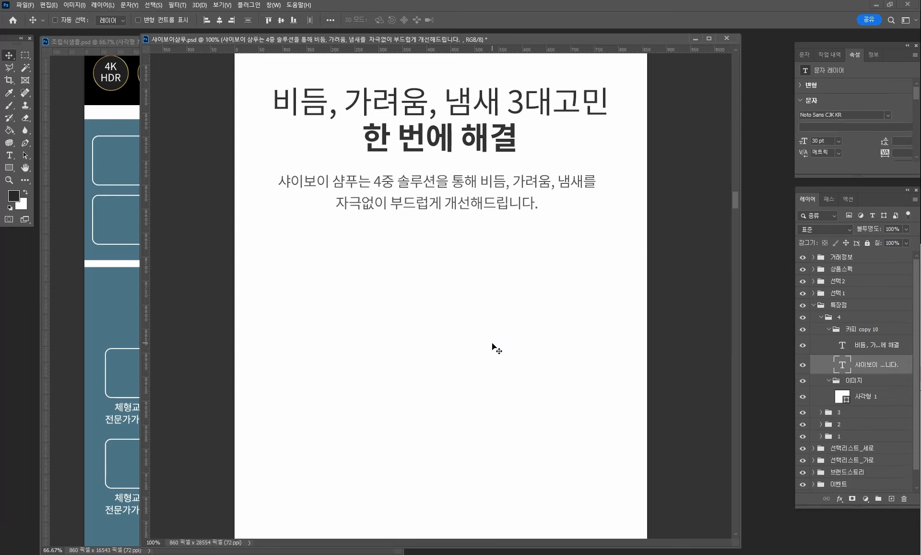
- Copy the 샤이보이 네추럴 샴푸 heading from the Word storyboard and return to Photoshop
scroll(501, 208, up, 2)
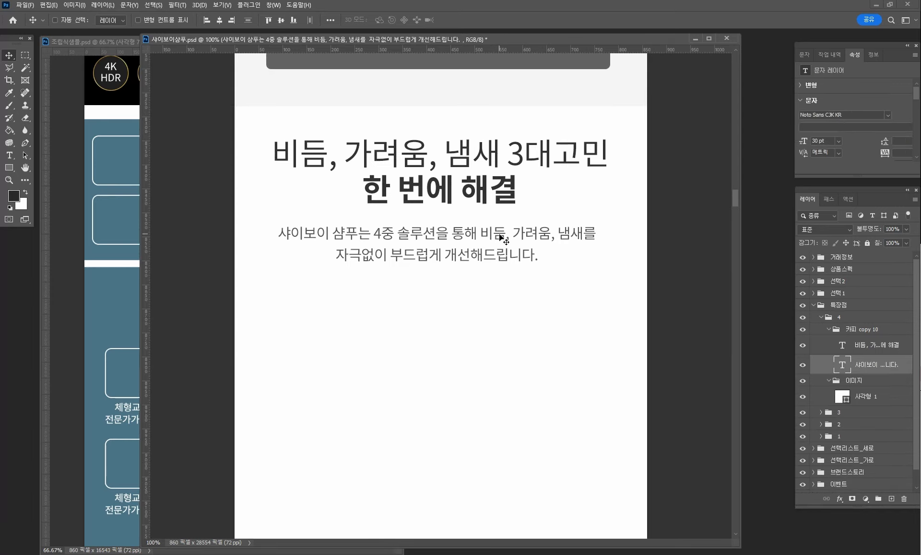
key(alt+Tab)
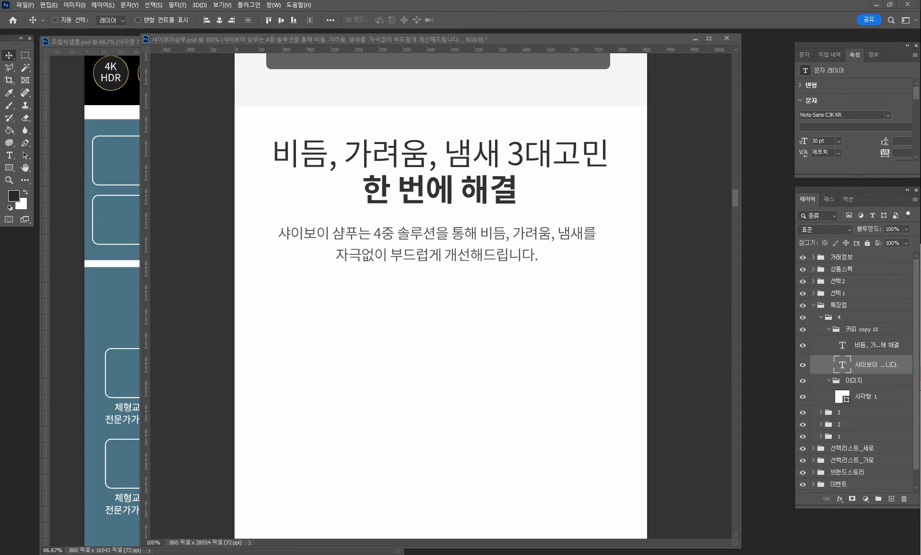
drag(672, 523, 524, 521)
key(ctrl+c)
drag(657, 109, 660, 80)
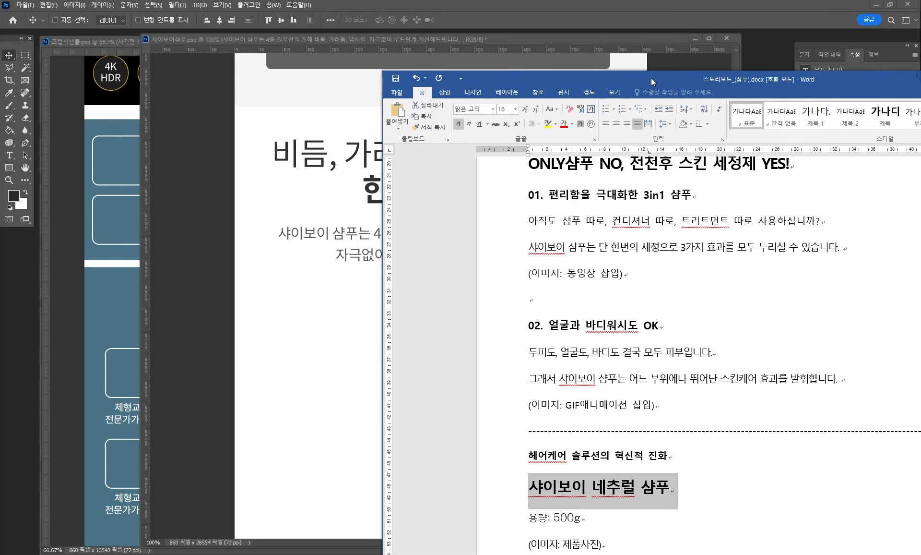
key(alt+Tab)
- Replace group 4's headline with 샤이보이 네추럴 샴푸 and move it lower and toward the page's left side
click(11, 156)
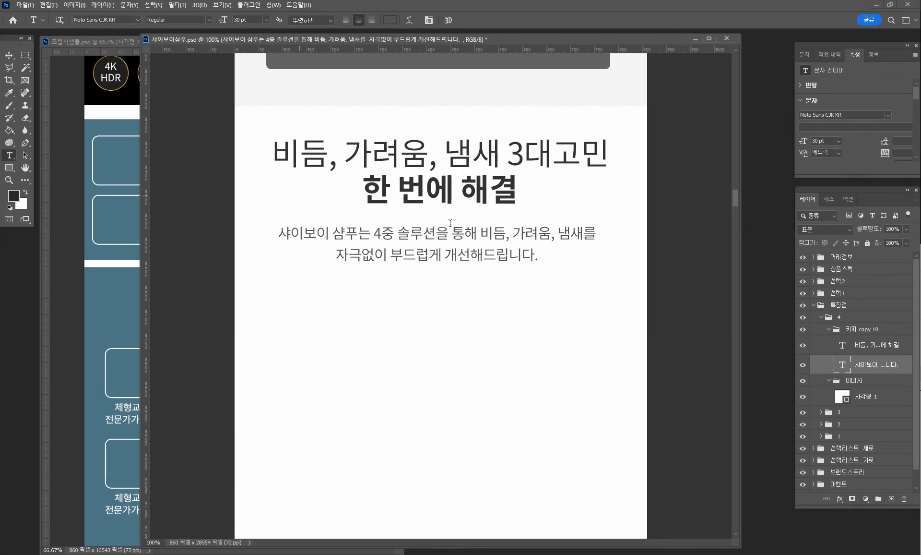
drag(275, 153, 640, 185)
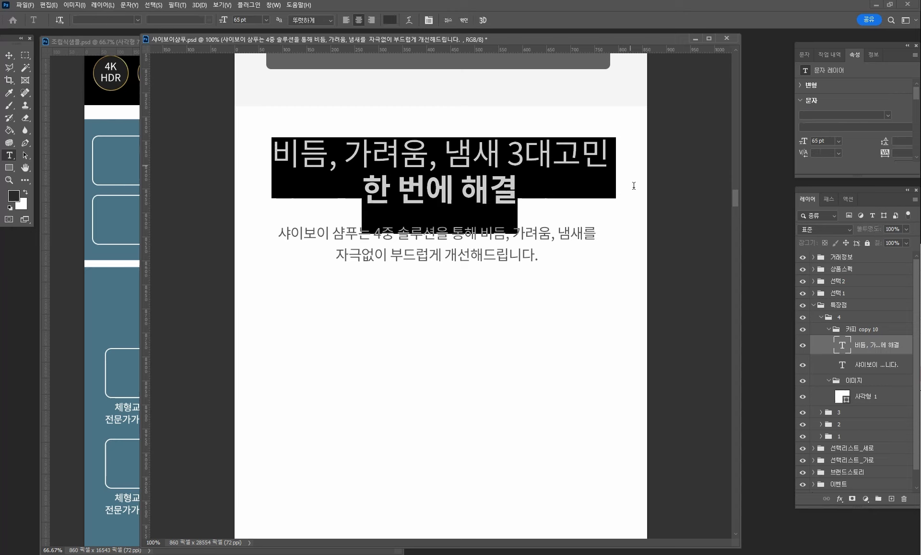
key(ctrl+v)
key(ctrl+Return)
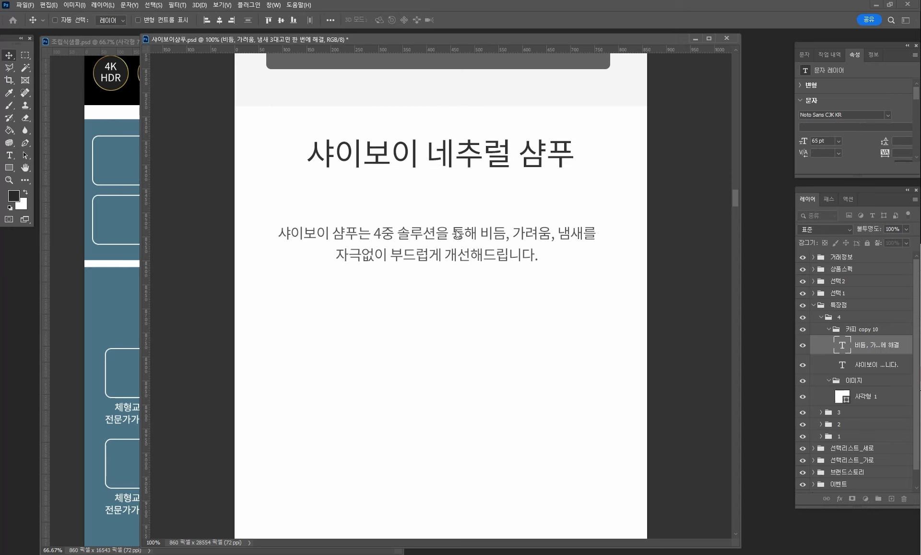
drag(541, 151, 485, 188)
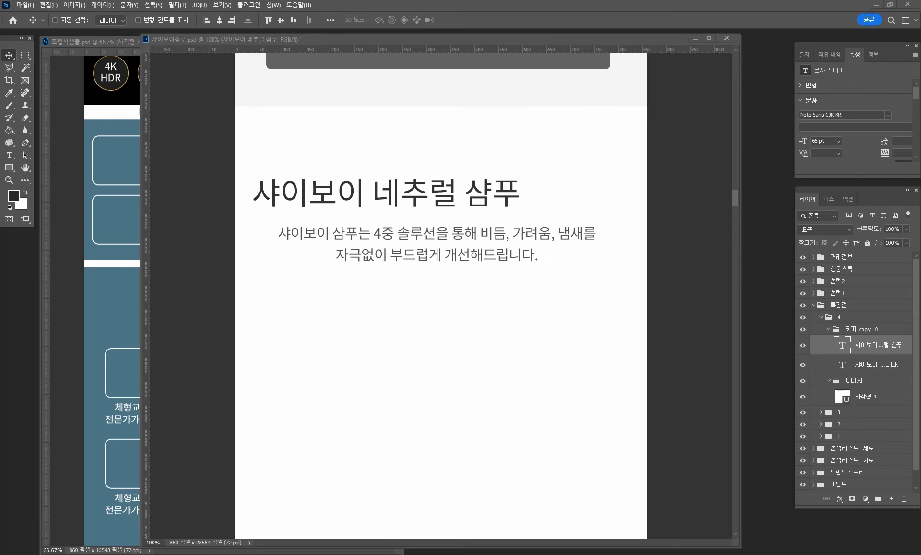
- Copy the line 헤어케어 솔루션의 혁신적 진화 from the Word storyboard
drag(920, 80, 526, 73)
drag(597, 449, 433, 452)
key(ctrl+c)
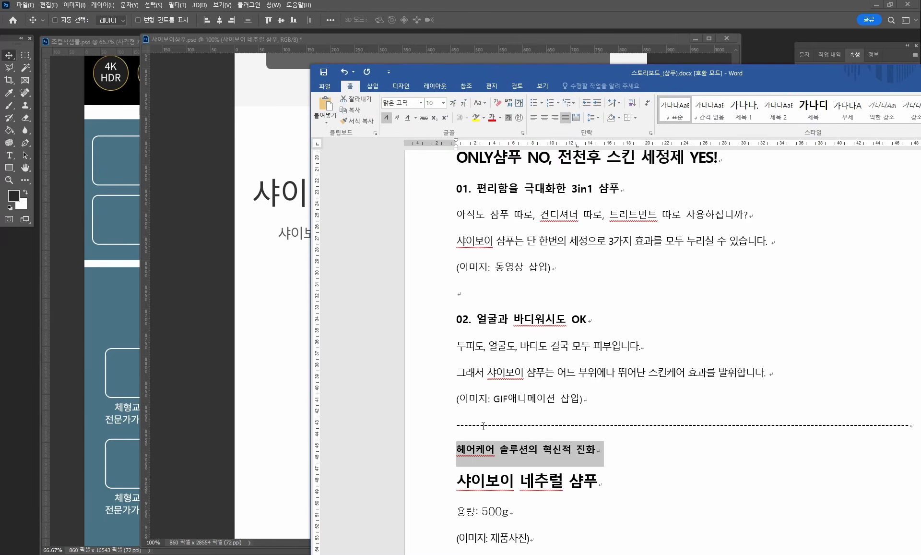
drag(762, 77, 920, 76)
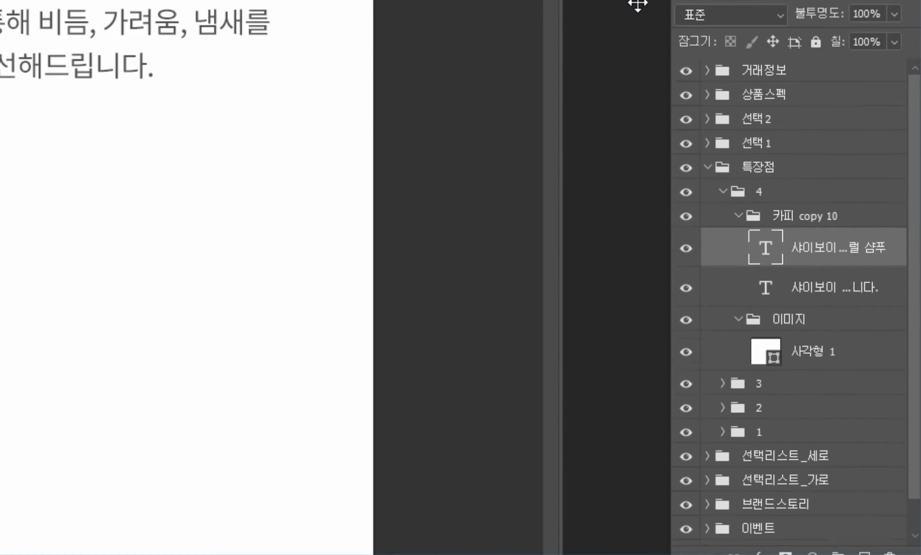
- Duplicate the product name text directly above itself and replace the copy's wording with 헤어케어 솔루션의 혁신적 진화
drag(843, 198, 865, 501)
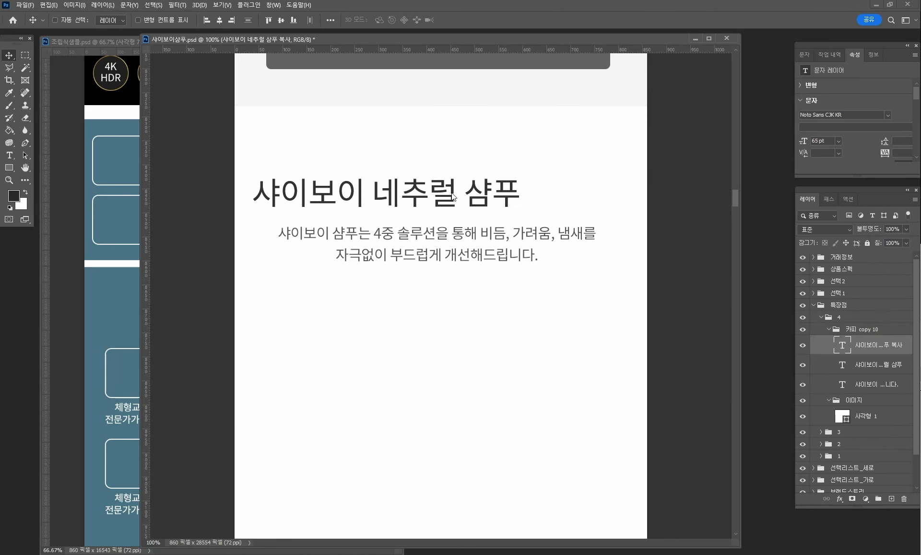
drag(441, 196, 440, 150)
click(14, 155)
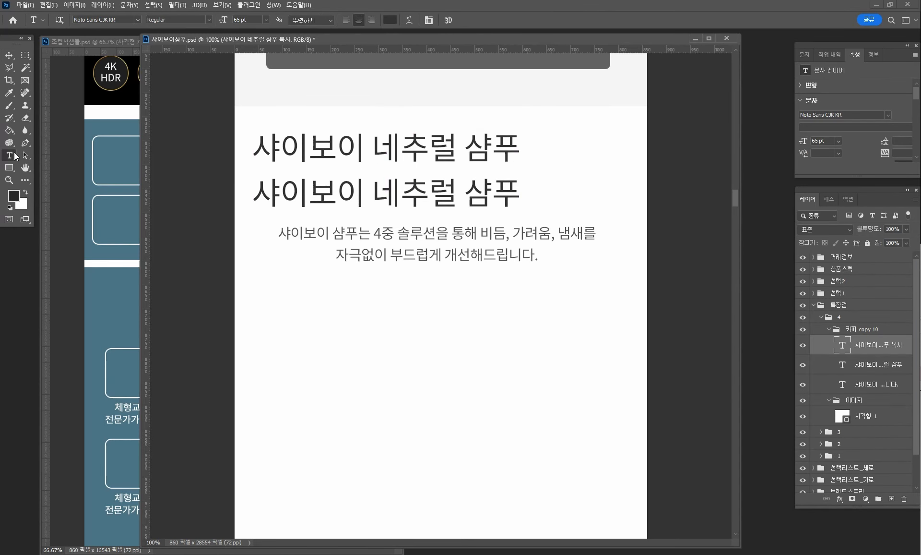
click(268, 153)
key(ctrl+a)
key(ctrl+v)
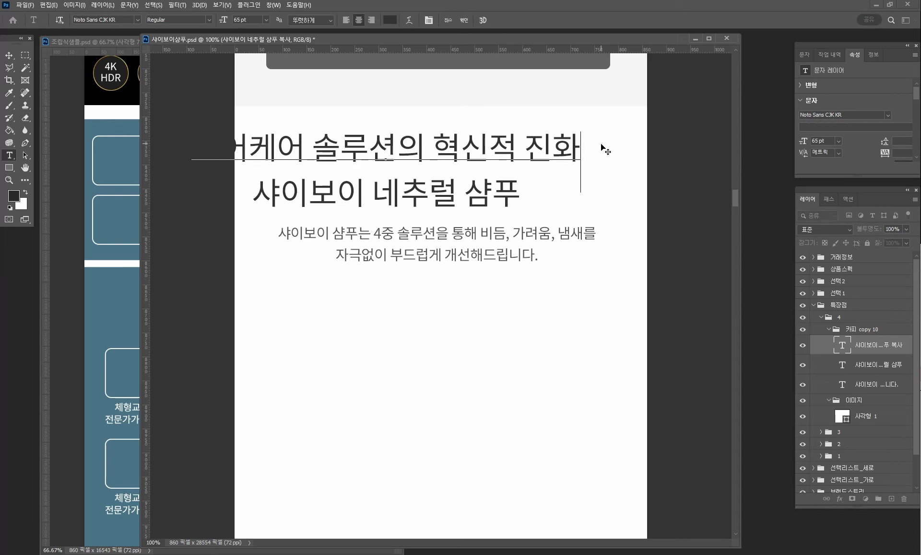
click(9, 56)
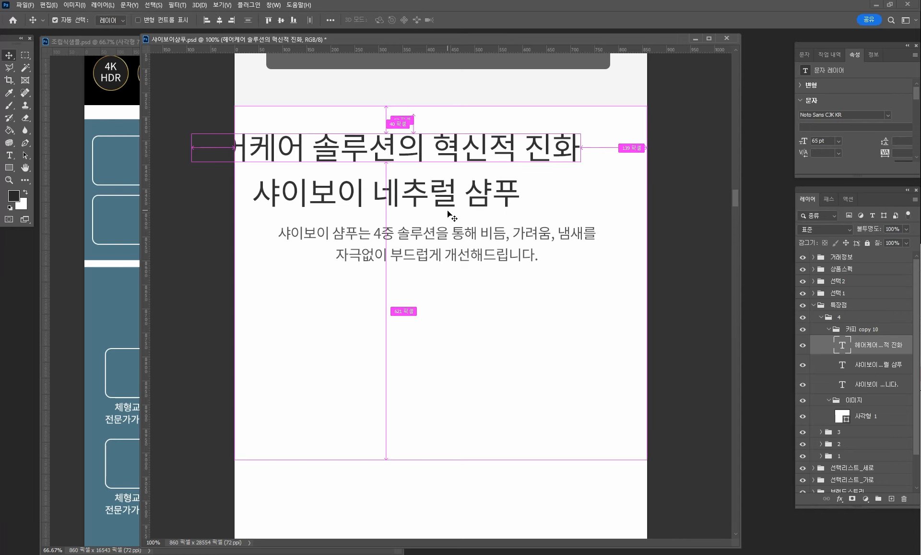
- Scale the 헤어케어 솔루션의 혁신적 진화 line down to about 39 pt and place it left-aligned just above the product name
key(ctrl+t)
drag(572, 132, 468, 165)
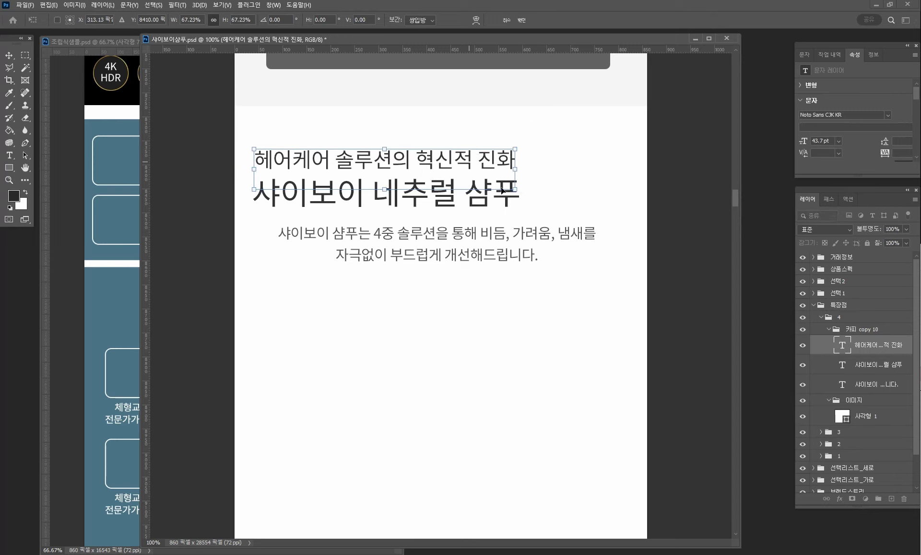
drag(511, 187, 490, 183)
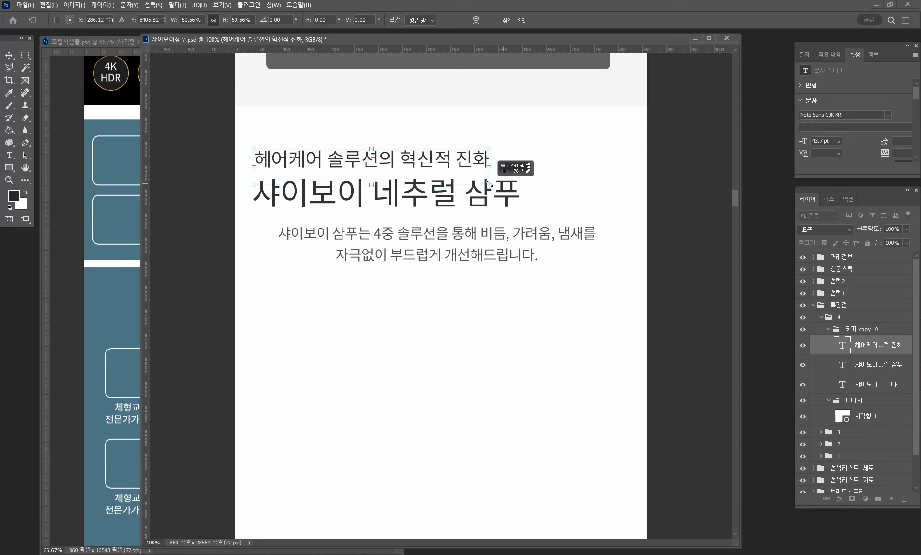
key(Return)
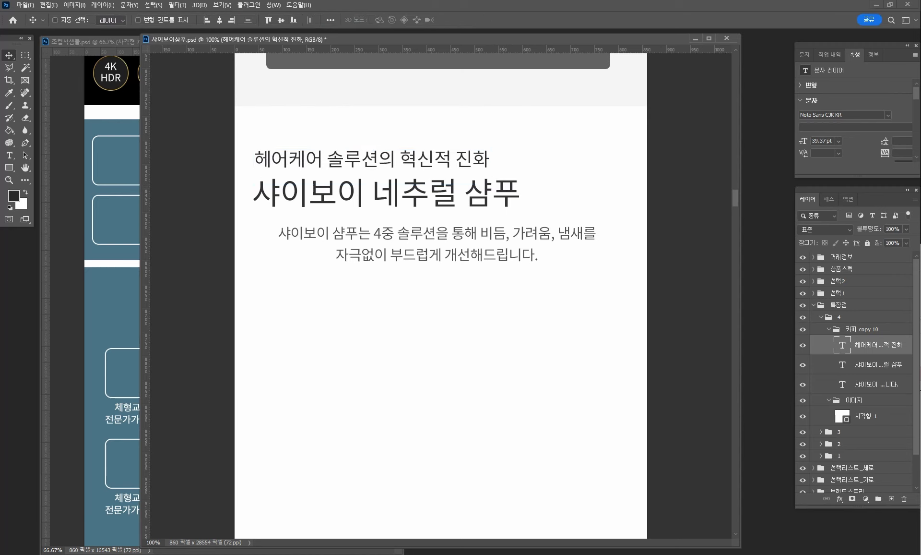
- Copy the line 용량: 500g from the Word storyboard
key(alt+Tab)
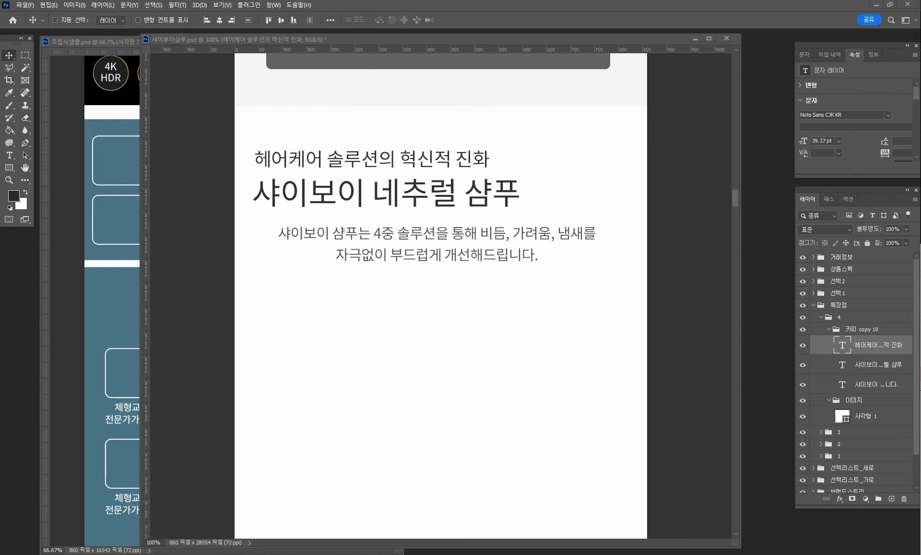
triple_click(435, 502)
key(ctrl+c)
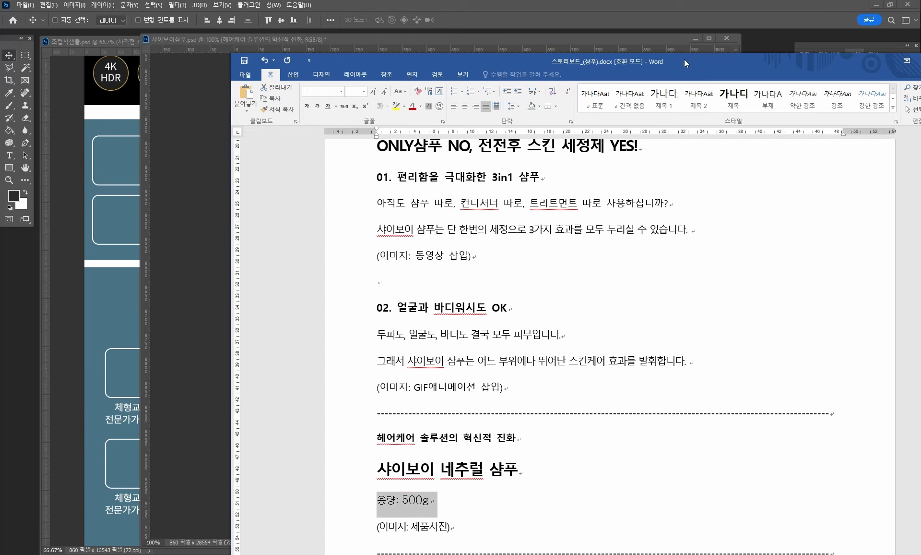
- Replace the two-line description below the product name with 용량: 500g and line it up with the name's left edge
key(alt+Tab)
click(13, 156)
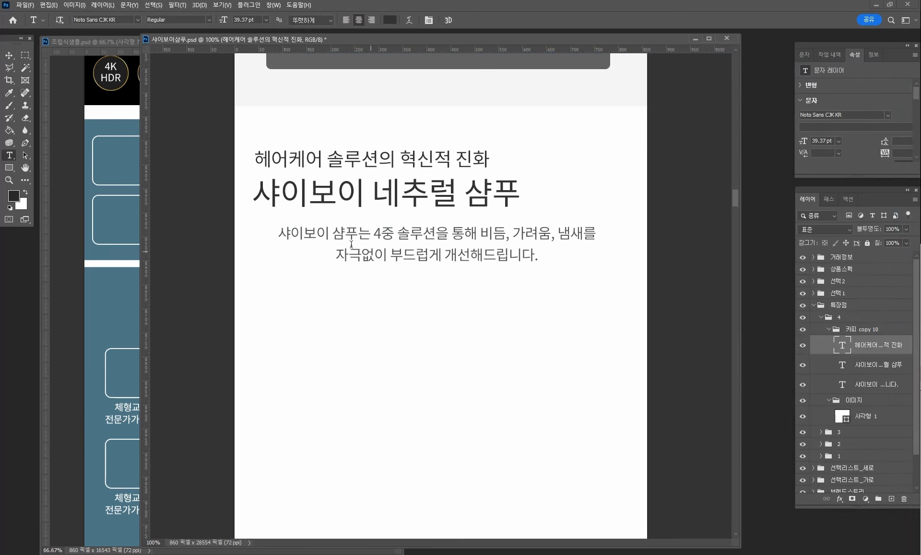
click(284, 233)
drag(278, 233, 594, 268)
key(ctrl+v)
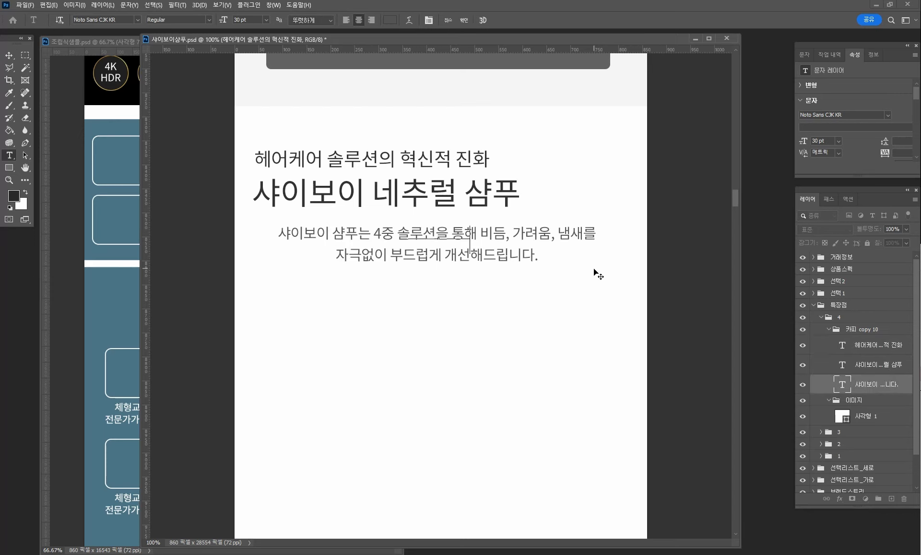
click(8, 55)
drag(493, 234, 341, 234)
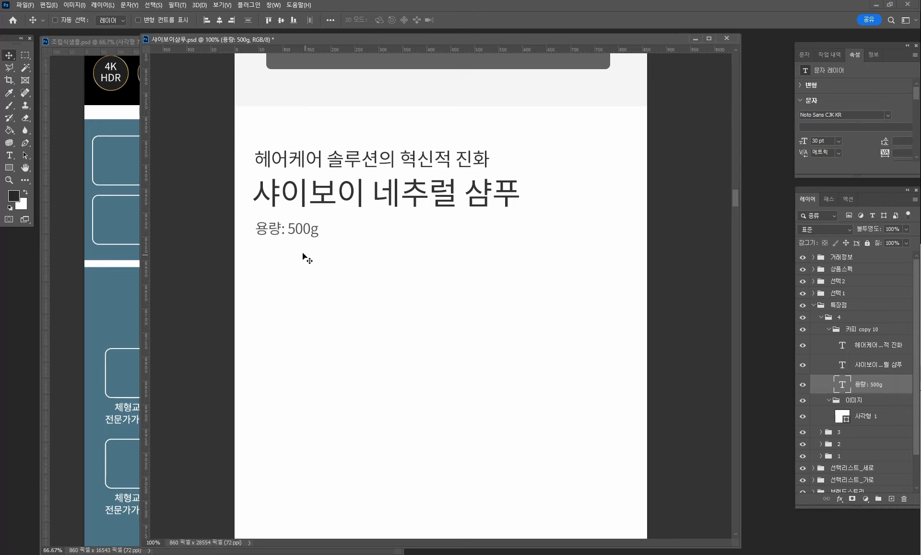
- Spread out group 4's text by moving the volume line and product name lower and the top tagline slightly higher
drag(309, 229, 311, 300)
ctrl+click(424, 196)
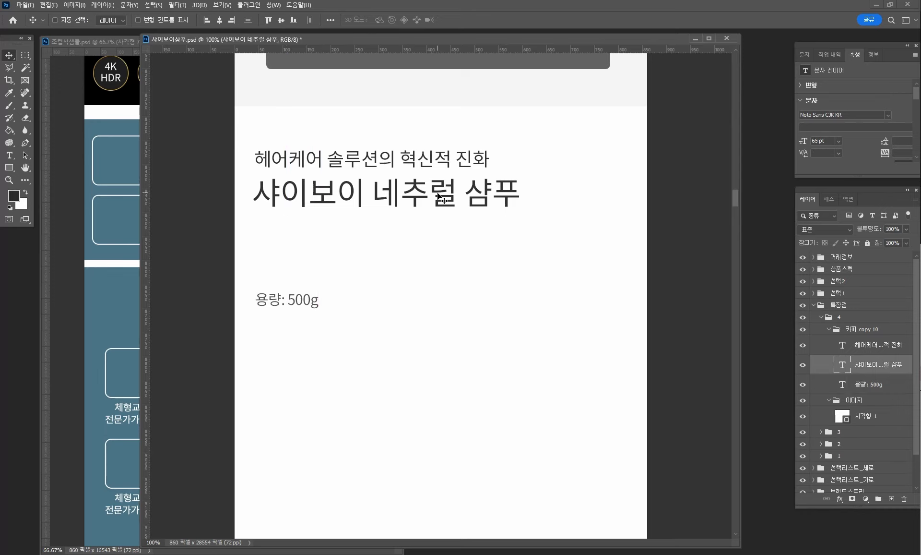
drag(428, 194, 429, 214)
ctrl+click(432, 160)
drag(431, 160, 418, 140)
- Break the tagline after 솔루션의, left-align its two lines, and move it back flush with the volume line's left edge
click(10, 155)
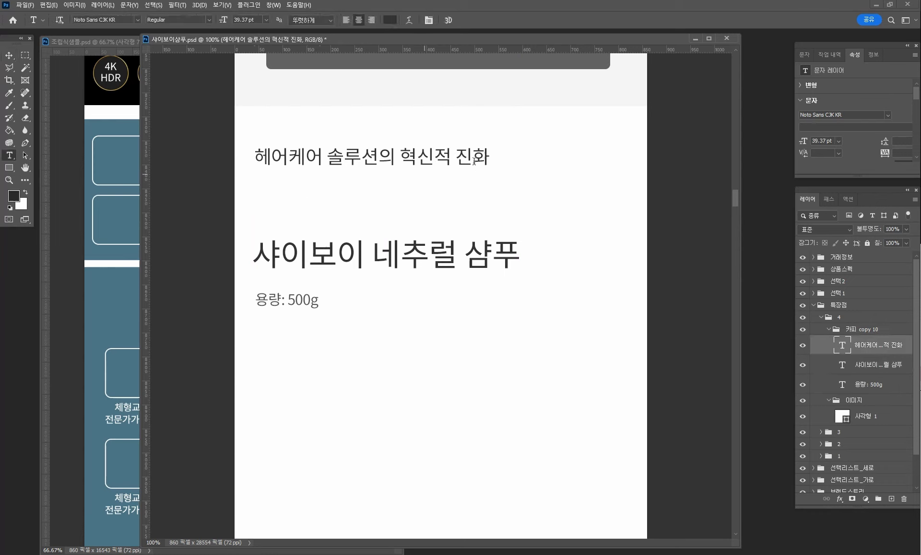
click(405, 154)
key(Return)
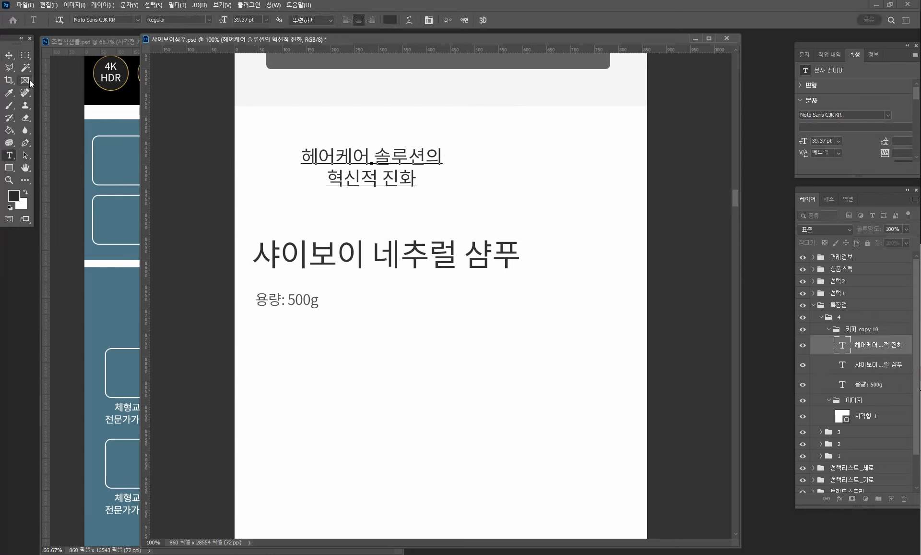
click(9, 55)
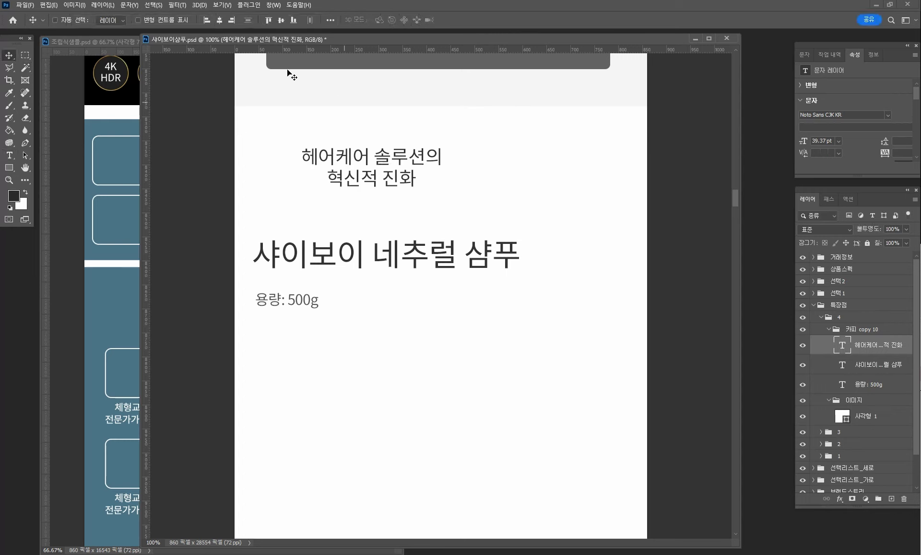
click(9, 156)
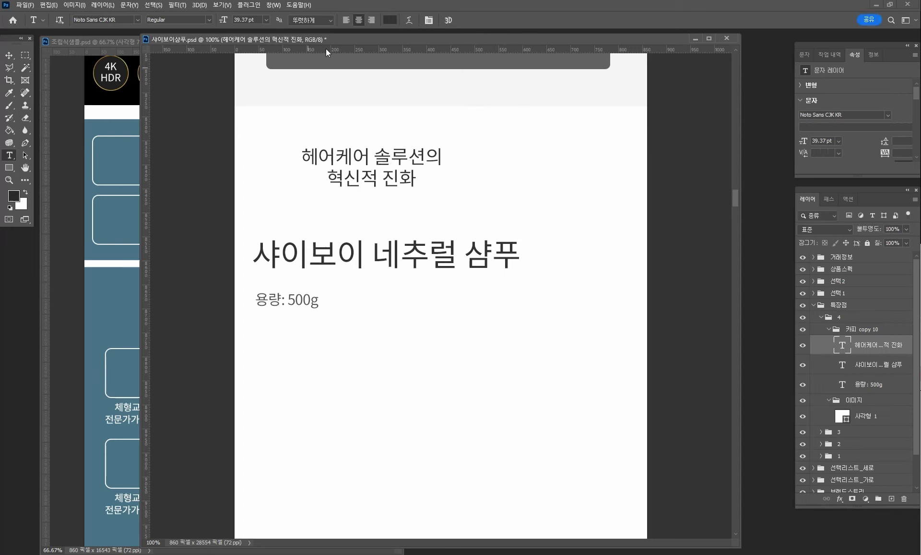
click(346, 20)
click(9, 55)
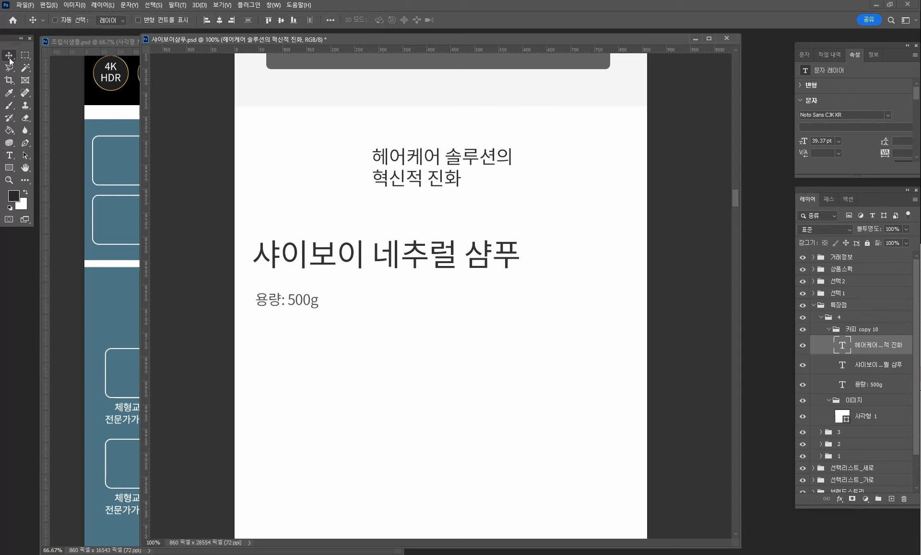
drag(398, 175, 280, 176)
- Break the product name after 샤이보이, left-align its two lines, and place it flush left between the tagline and the volume line
click(9, 155)
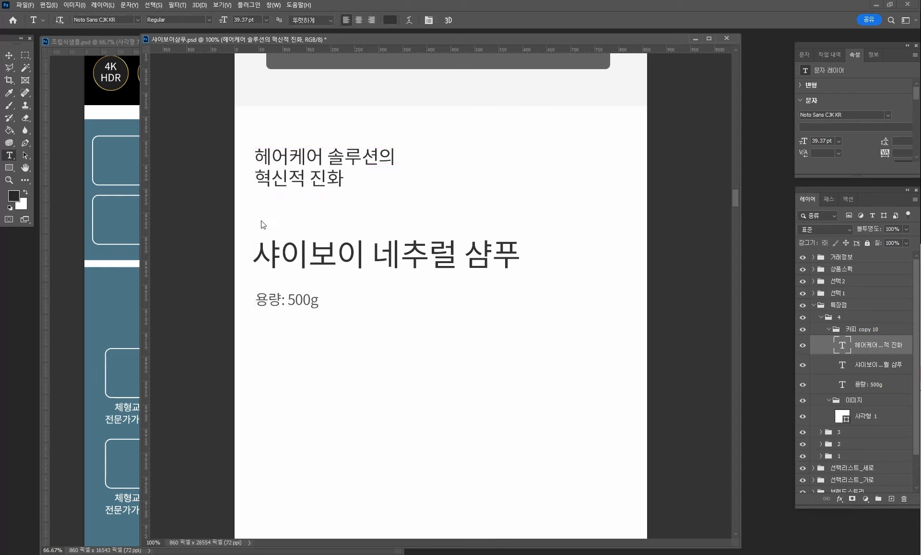
click(378, 251)
key(BackSpace)
key(Return)
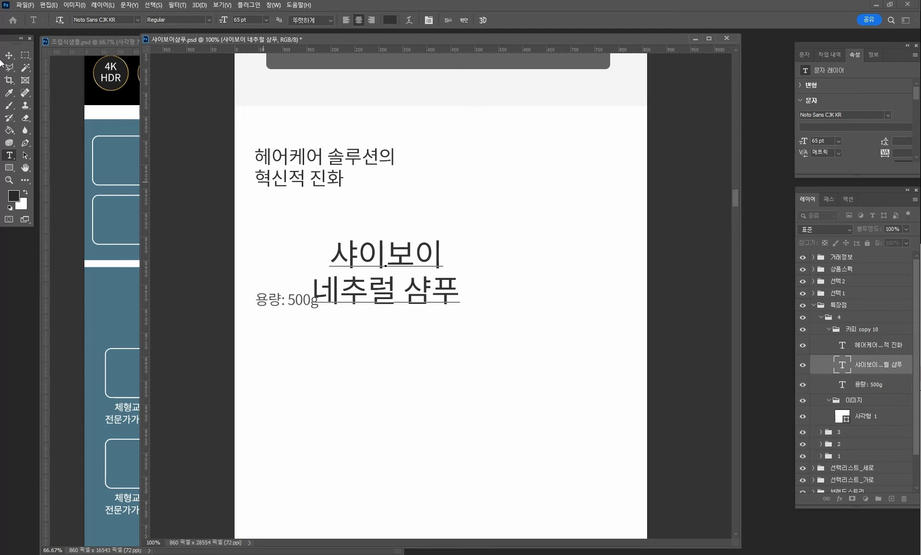
click(9, 54)
drag(434, 275, 369, 235)
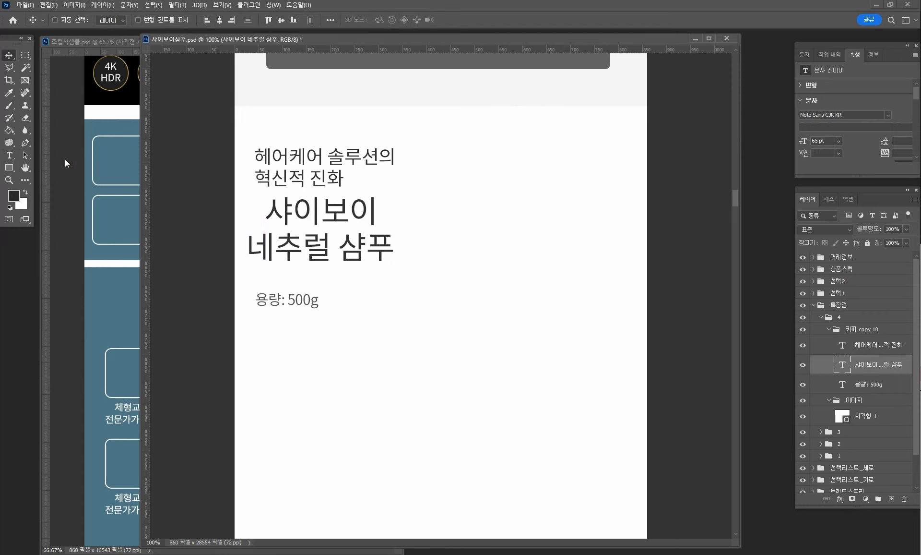
click(9, 155)
click(346, 20)
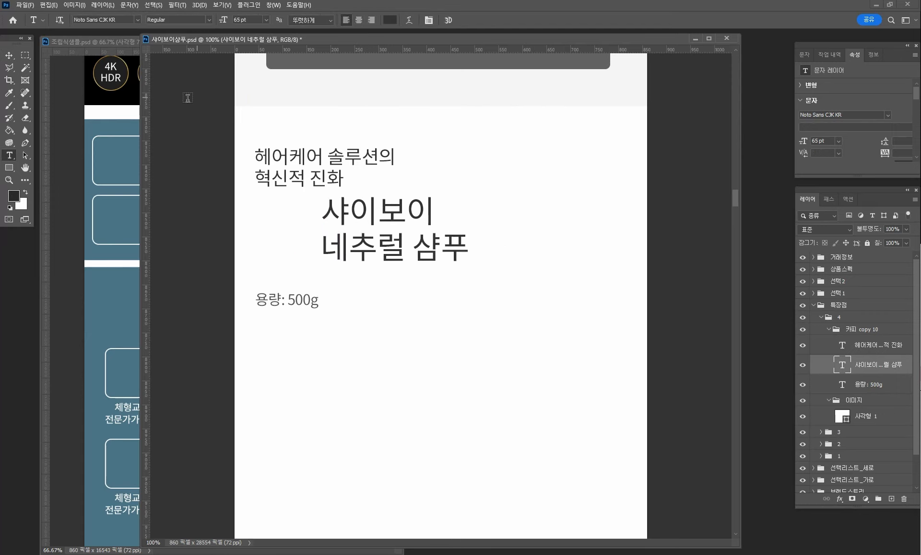
click(9, 55)
drag(424, 259, 388, 263)
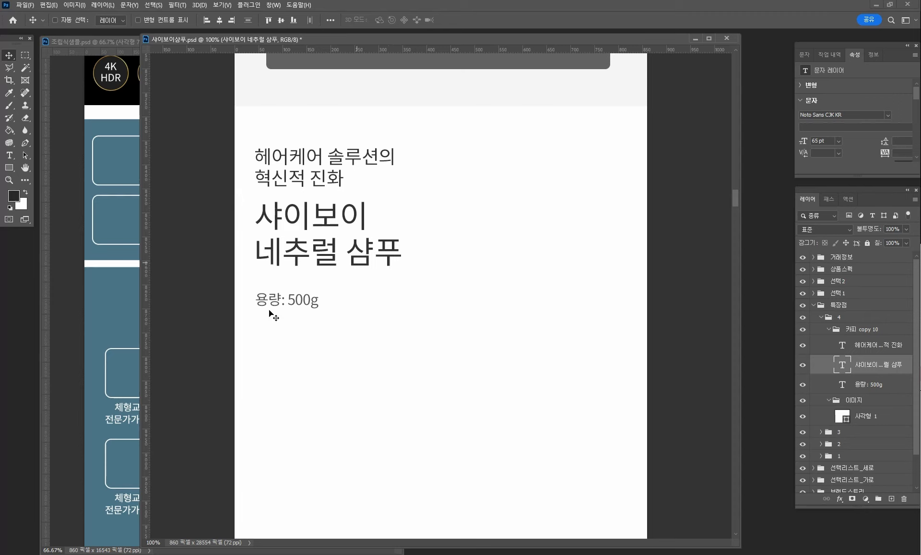
- Set the tagline's second line, 혁신적 진화, to the Bold weight
click(10, 155)
click(259, 177)
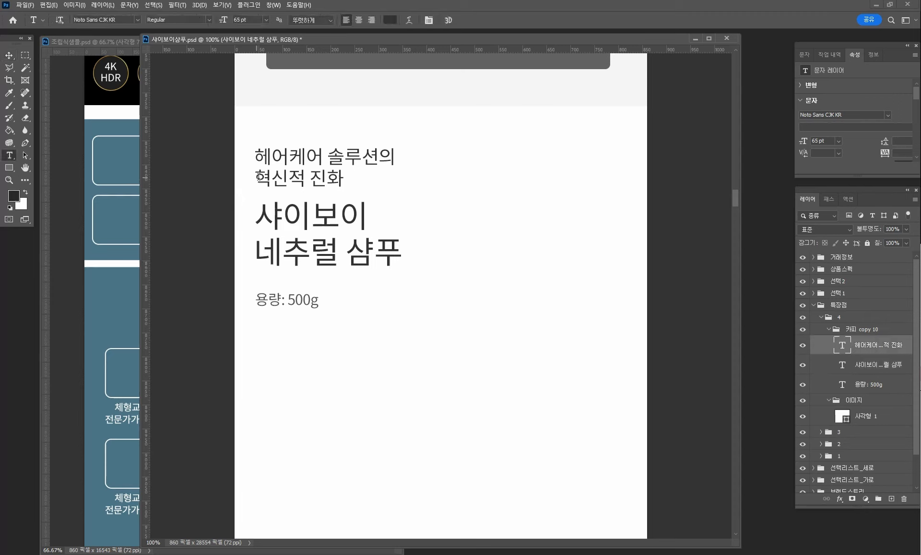
drag(259, 176, 413, 177)
click(209, 20)
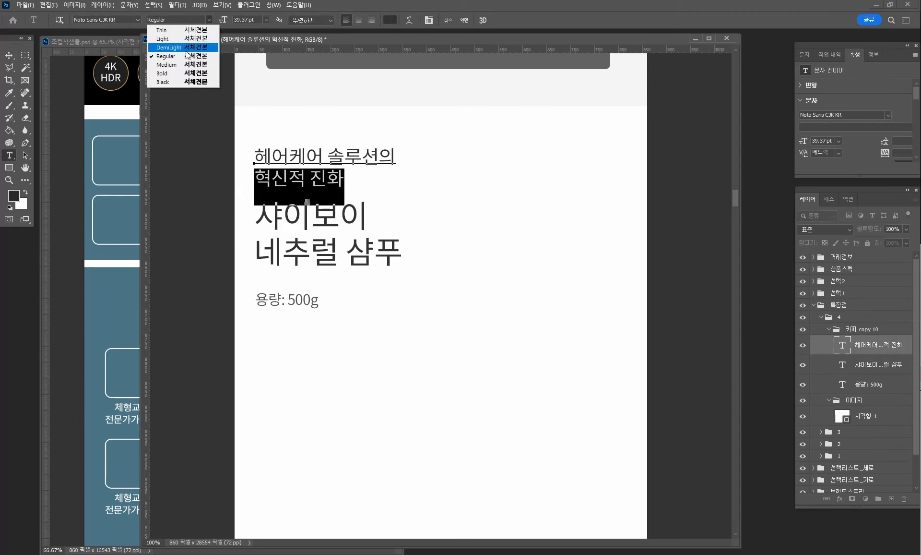
click(182, 75)
click(9, 55)
- Set 네추럴 샴푸 in the product name to Bold and move the volume line slightly closer beneath it
click(9, 155)
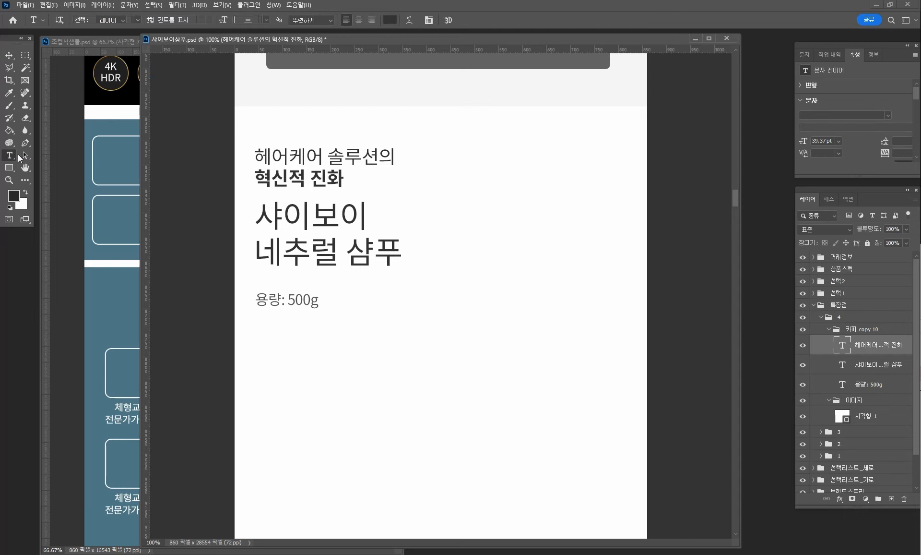
drag(258, 251, 438, 239)
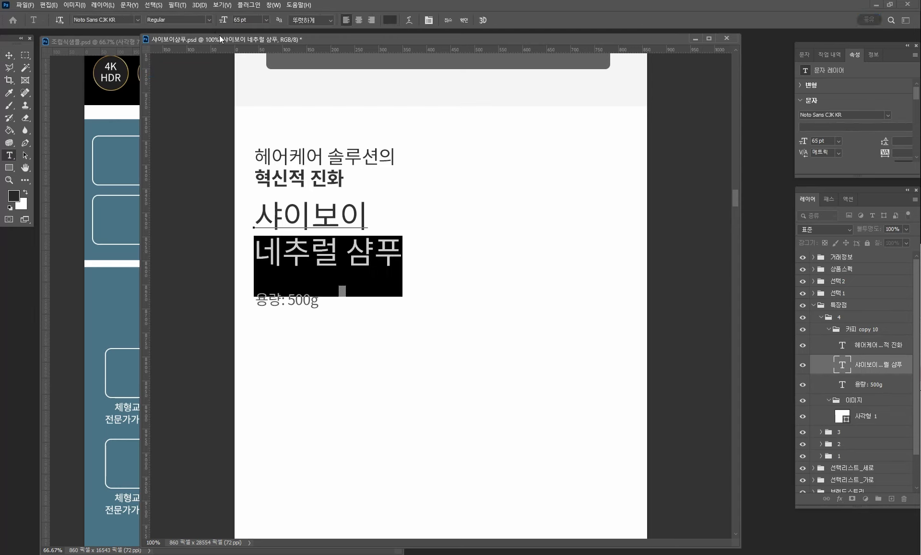
click(210, 20)
click(183, 72)
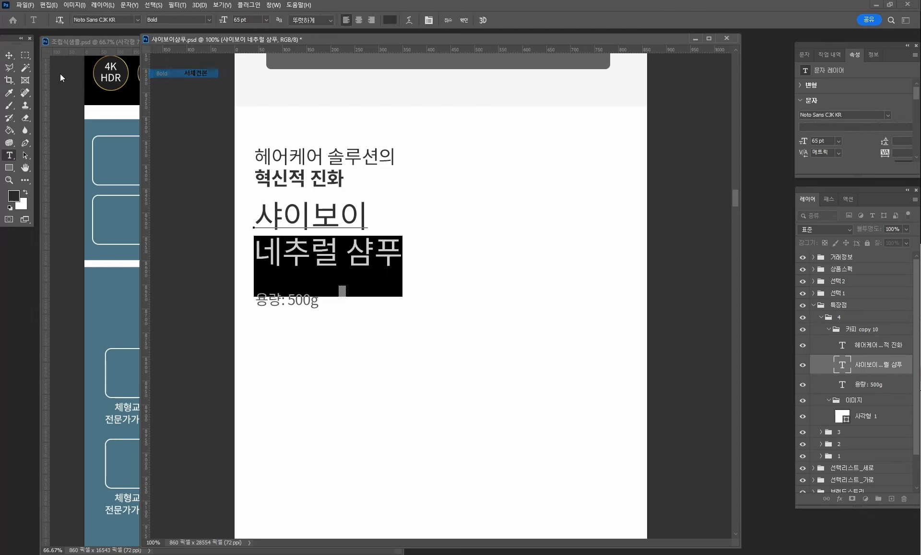
click(9, 55)
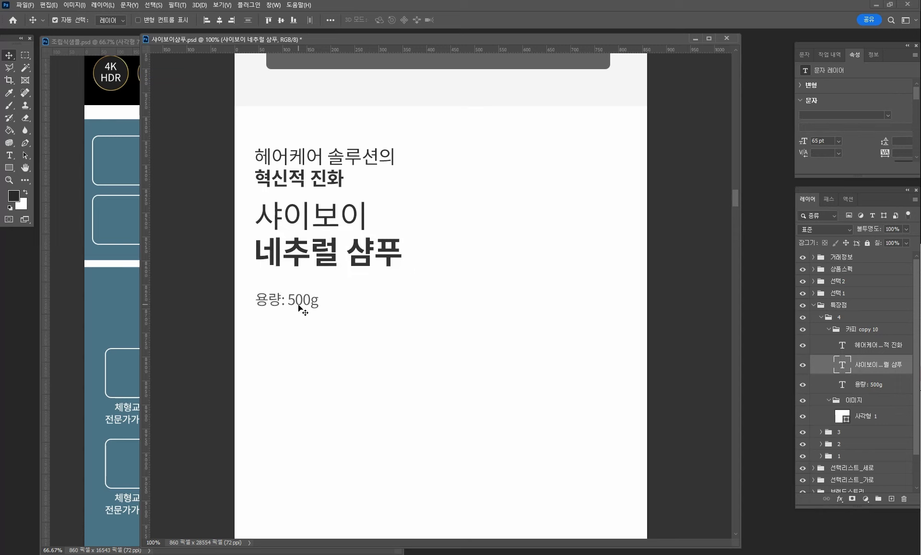
drag(299, 307, 310, 298)
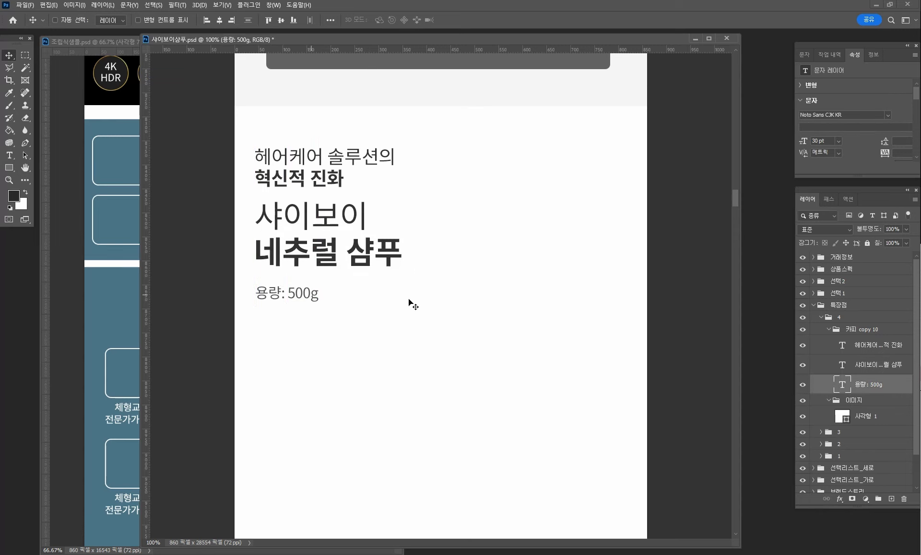
- Open 샴푸제품사진.psd from the 자료파일 folder and move its document window aside so the shampoo page is visible
key(alt+Tab)
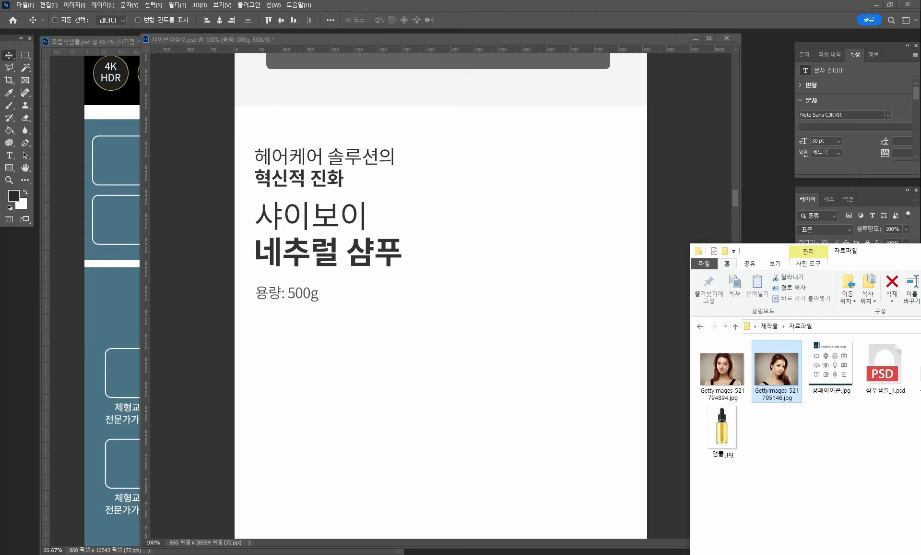
click(791, 447)
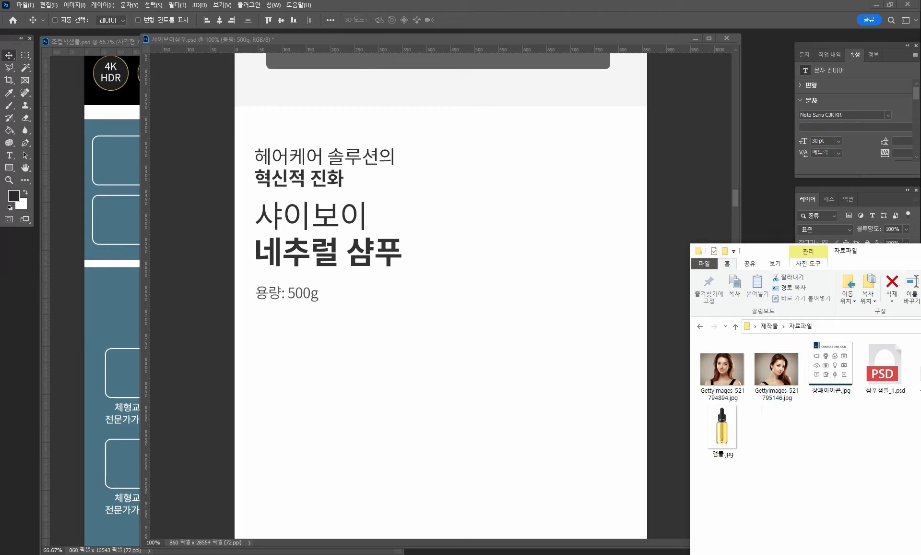
drag(918, 369, 787, 232)
drag(892, 250, 466, 193)
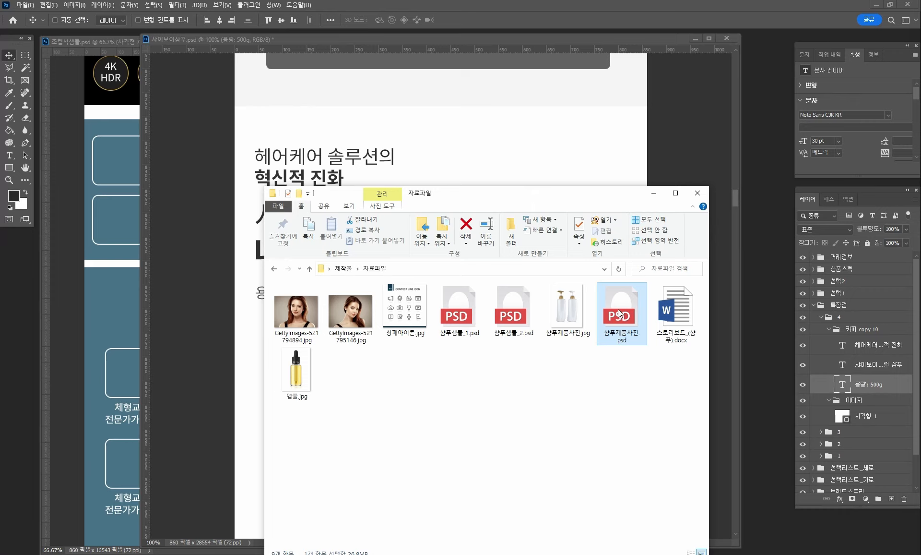
drag(619, 314, 767, 387)
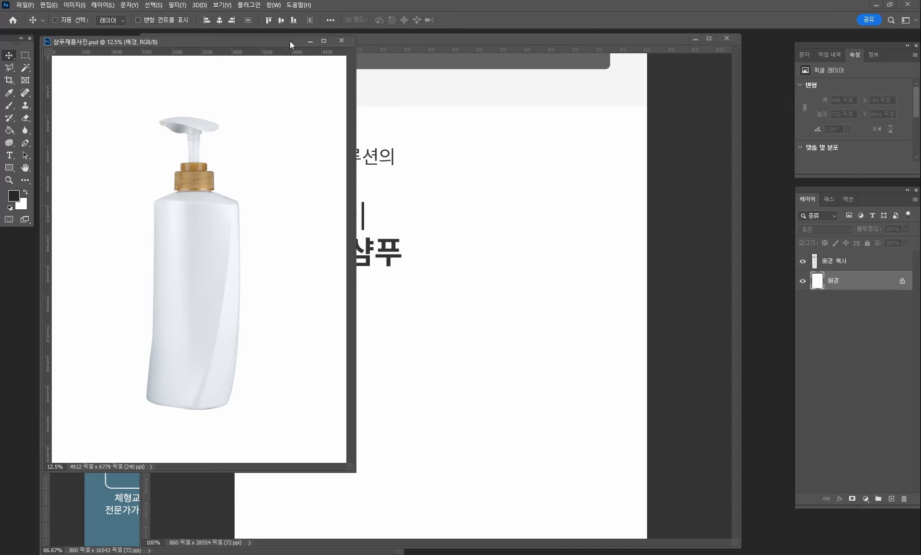
drag(290, 41, 775, 210)
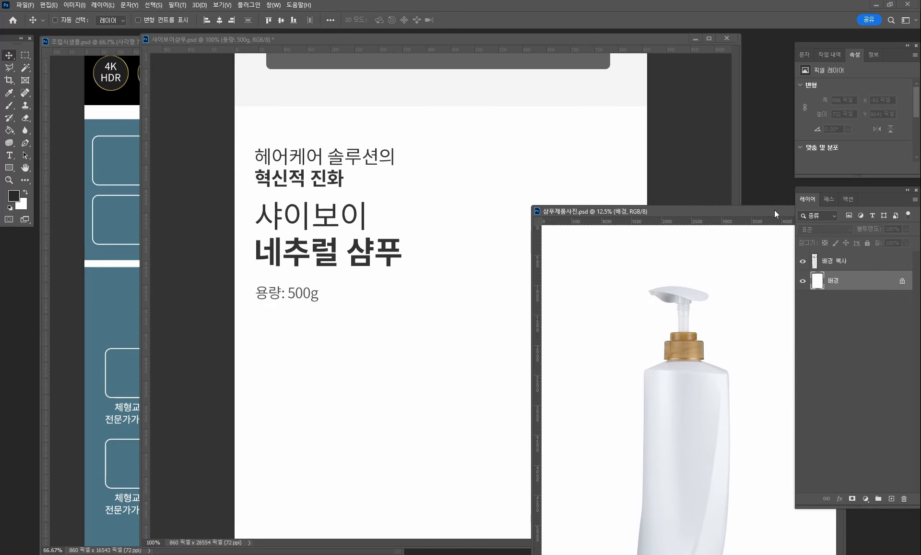
- Copy the cut-out bottle layer from 샴푸제품사진.psd into the shampoo page and clear the photo's window away
ctrl+click(702, 427)
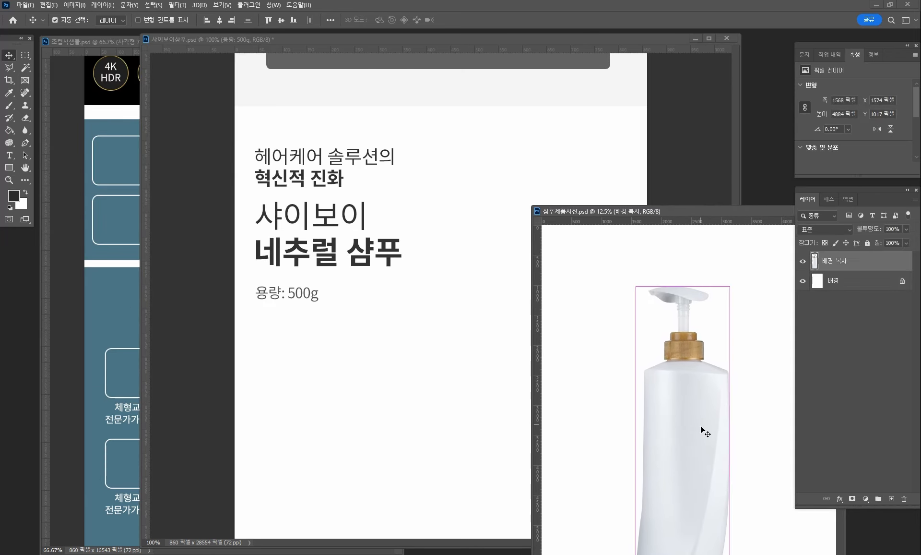
drag(704, 429, 485, 318)
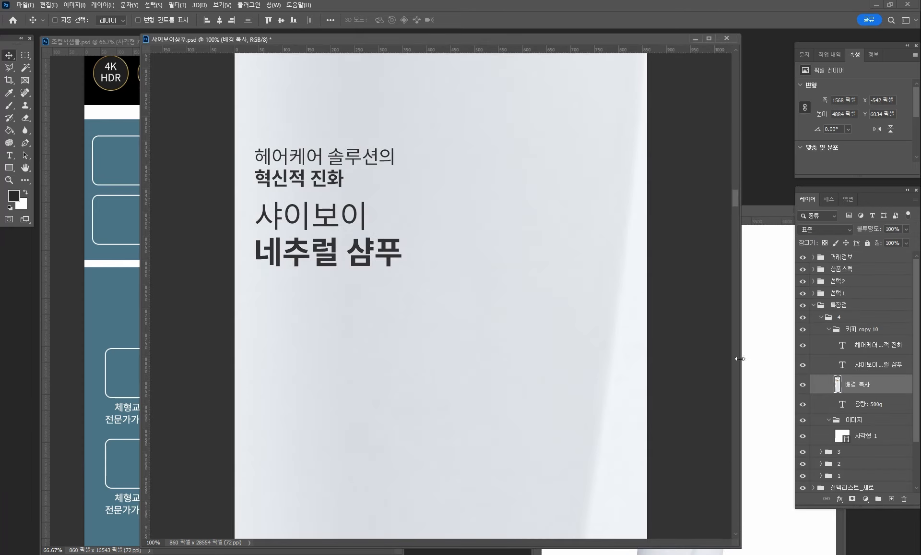
click(761, 349)
drag(721, 217, 510, 245)
click(629, 242)
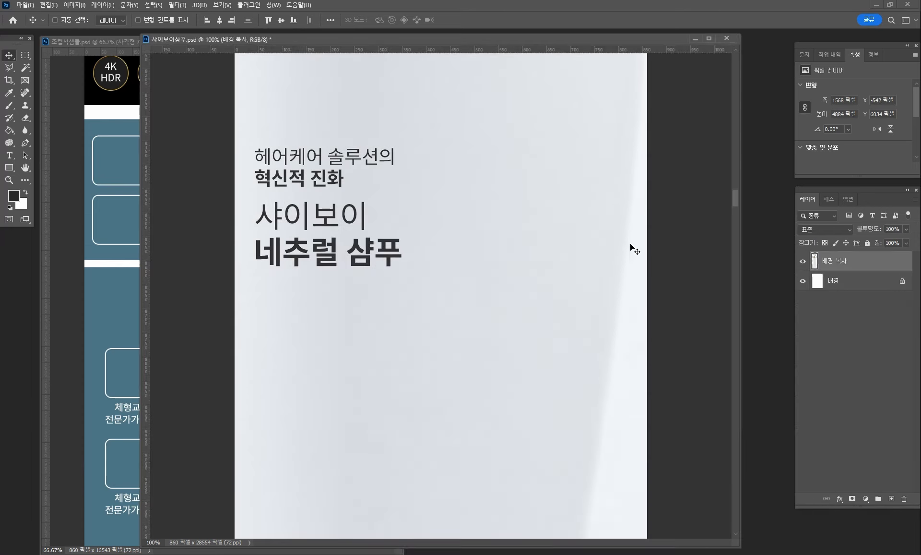
- Scale the bottle image down to about 16% and place it to the right of the product name and volume text
key(ctrl+t)
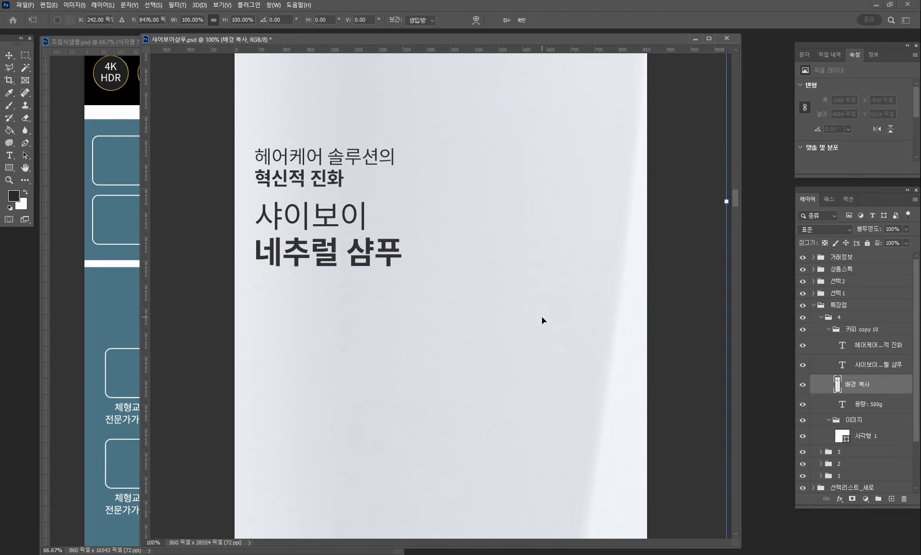
drag(223, 23, 187, 22)
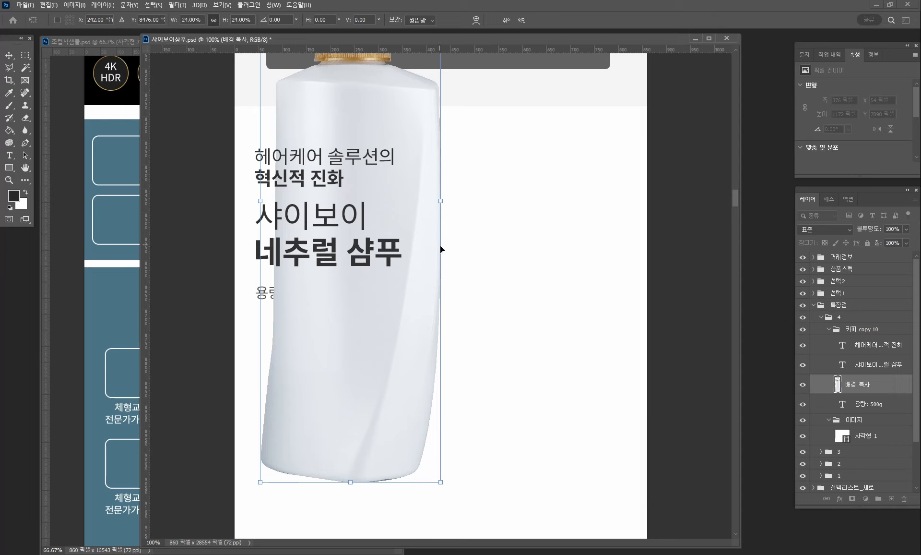
drag(439, 246, 595, 401)
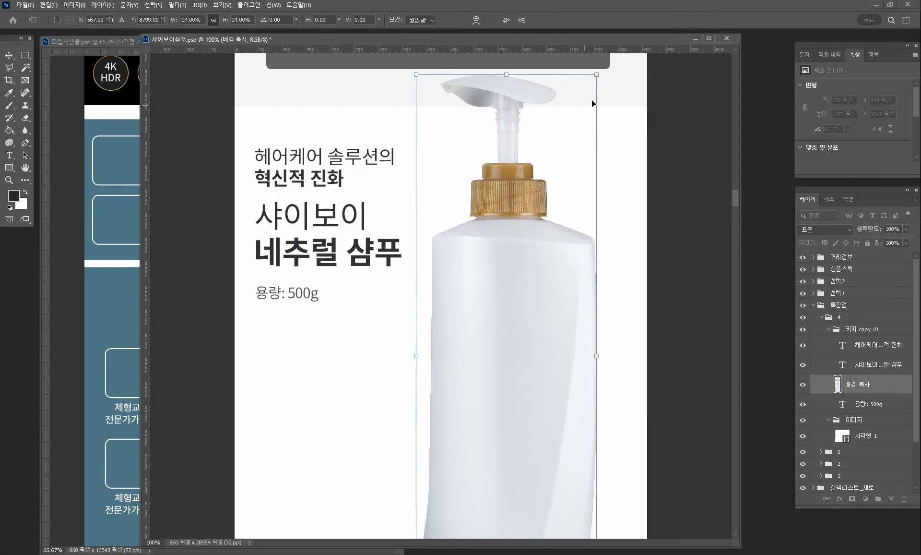
drag(598, 75, 538, 258)
drag(468, 446, 522, 319)
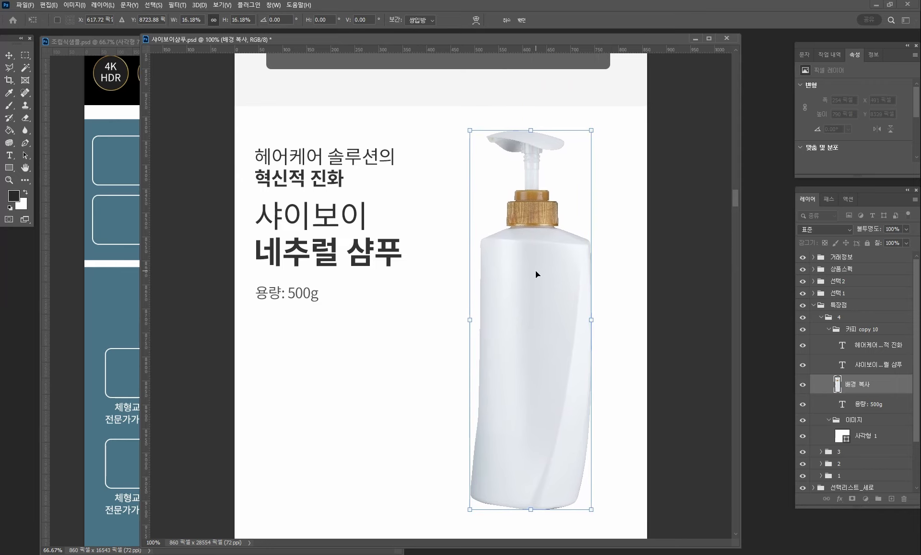
key(Return)
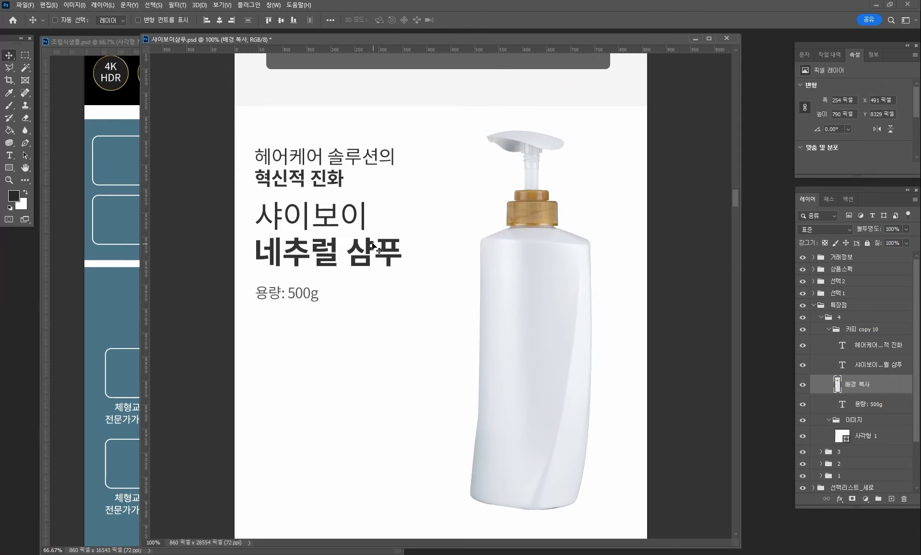
- Stack the 용량: 500g layer above the bottle layer, shift the three text layers right and down, and nudge the bottle slightly right
click(858, 346)
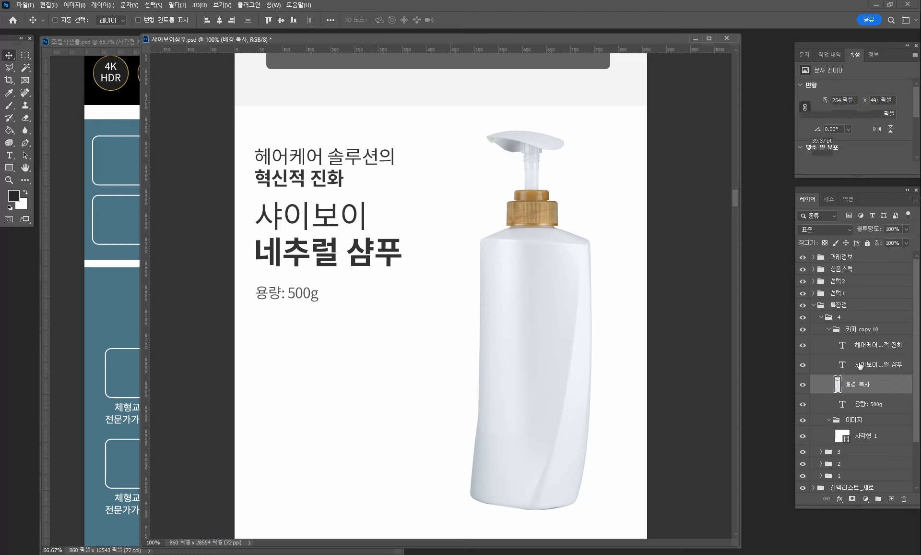
shift+click(859, 365)
drag(364, 253, 365, 266)
key(ctrl+z)
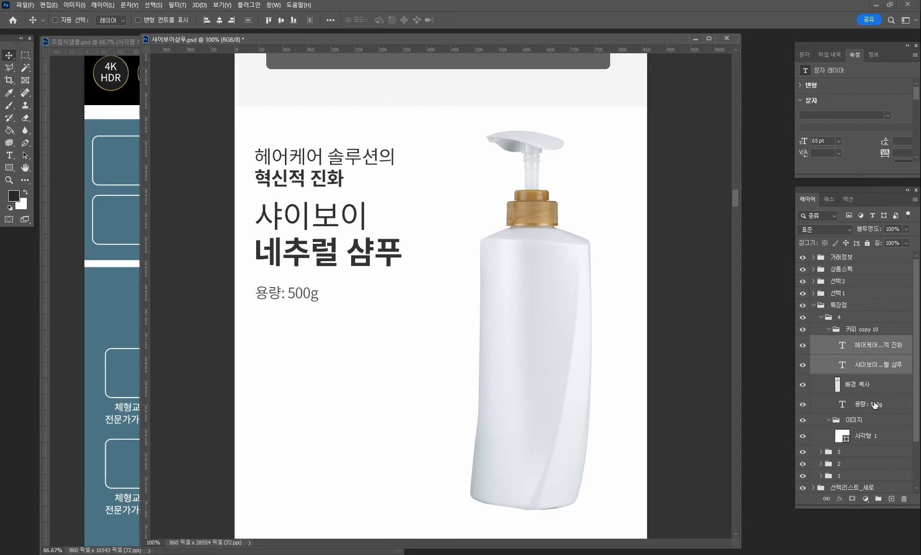
drag(875, 404, 874, 375)
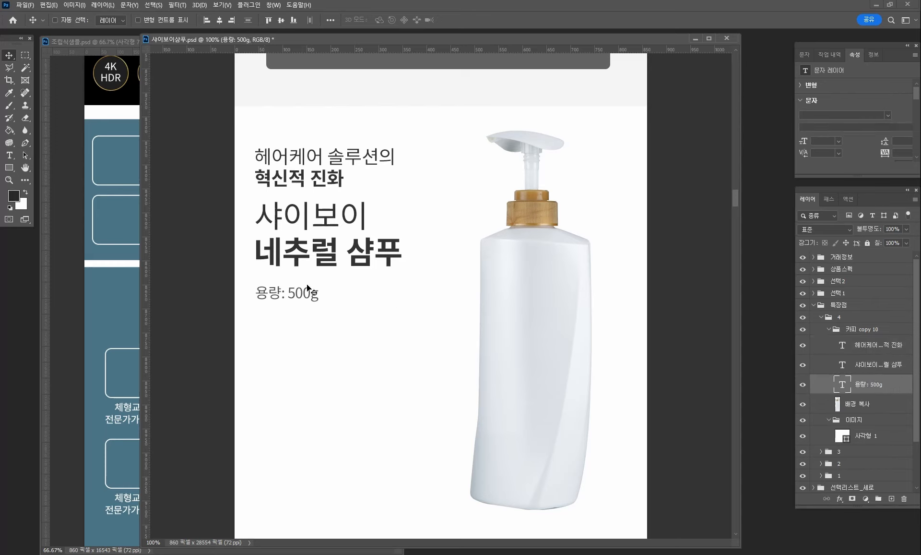
drag(349, 251, 362, 267)
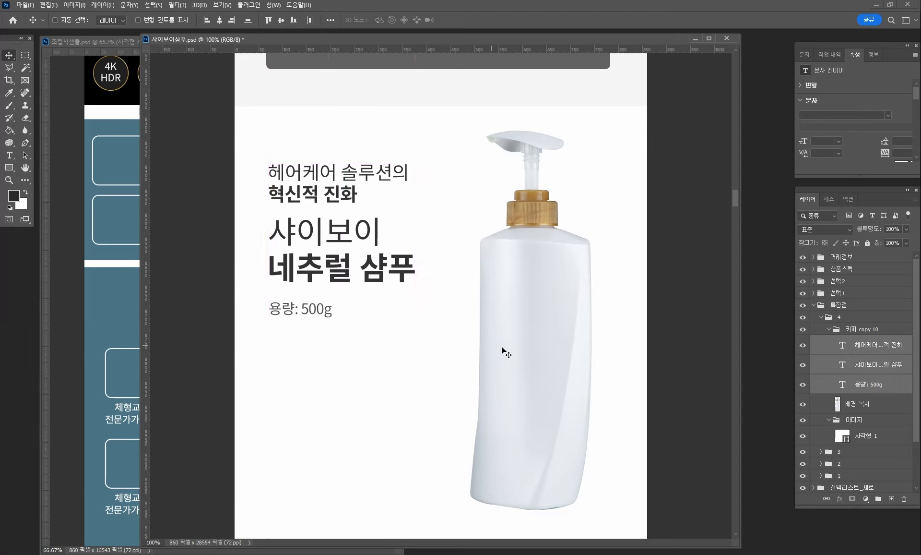
ctrl+click(539, 353)
drag(546, 357, 547, 359)
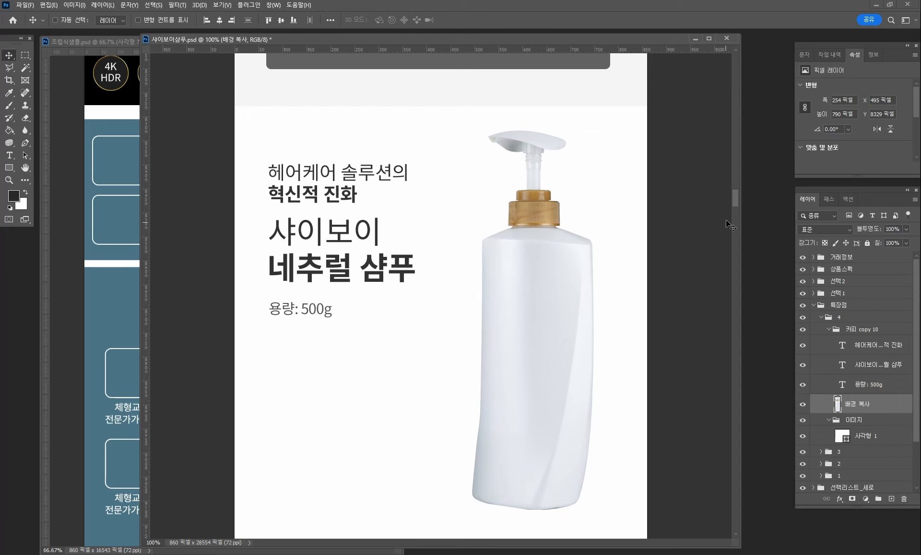
- Collapse group 4 inside the 특장점 group
mouse_move(736, 203)
mouse_down()
mouse_move(729, 147)
mouse_move(732, 199)
mouse_up()
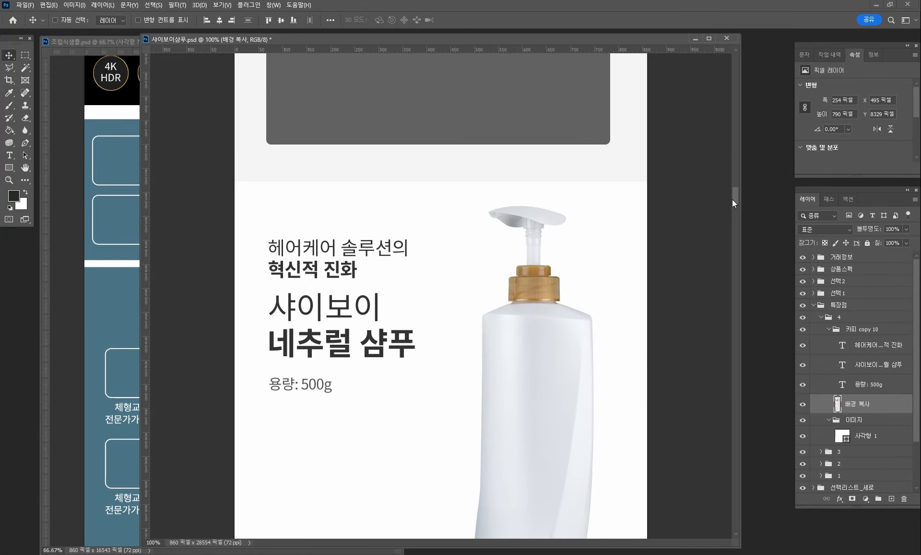
key(ctrl+minus)
key(ctrl+minus)
key(ctrl+minus)
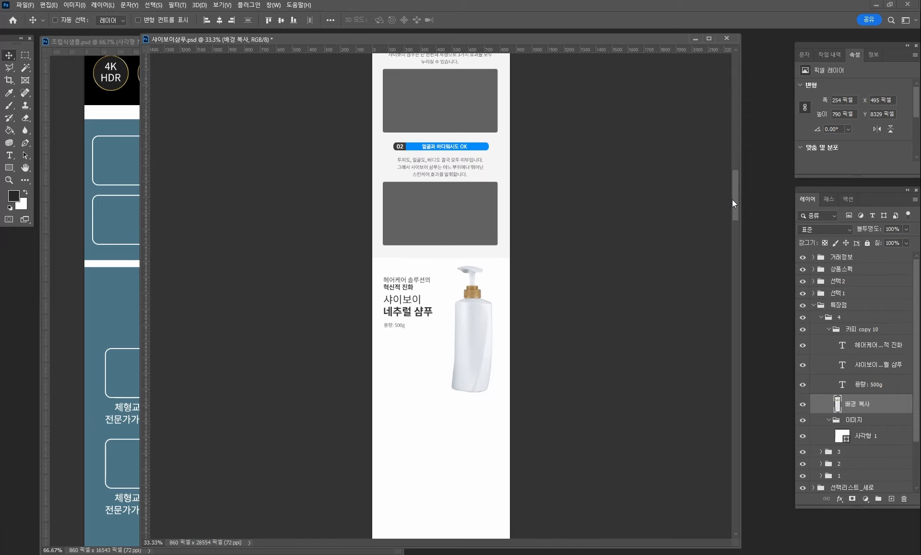
mouse_move(737, 206)
mouse_down()
mouse_move(738, 185)
mouse_move(738, 204)
mouse_up()
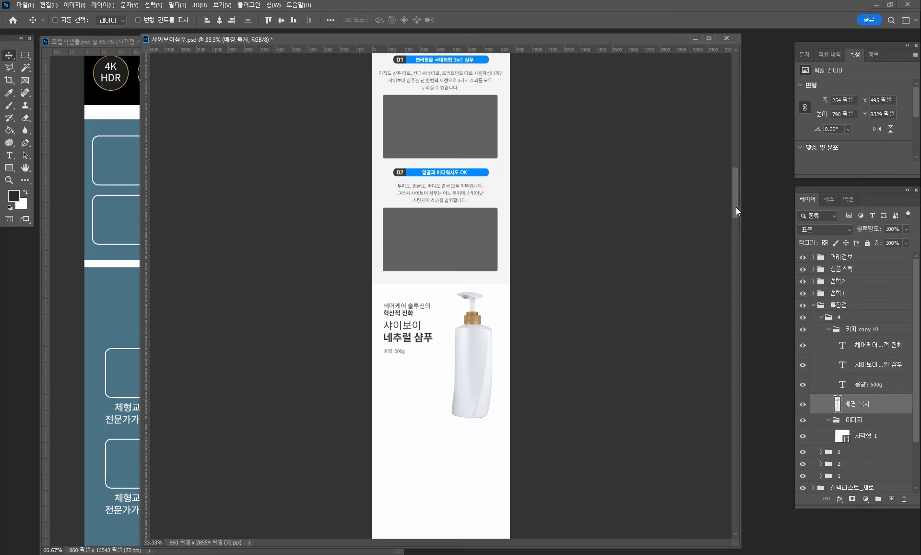
drag(736, 207, 736, 205)
click(828, 318)
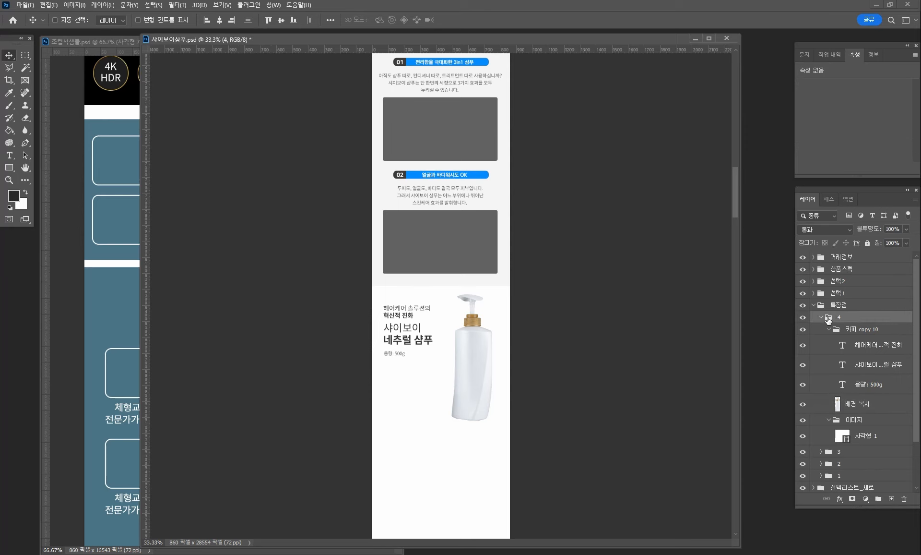
click(821, 317)
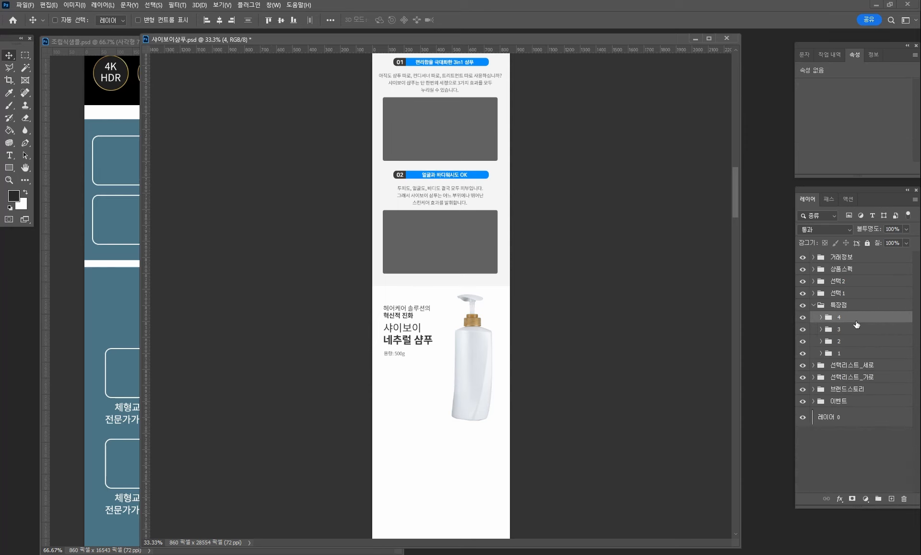
- Look through the sample sections in 조립식샘플.psd for a layout block that suits the next product section
click(106, 335)
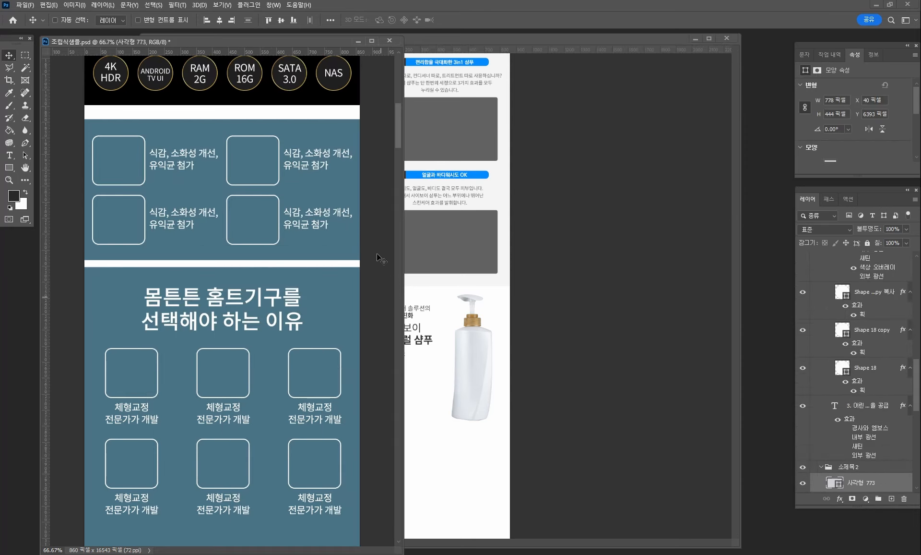
drag(398, 139, 398, 88)
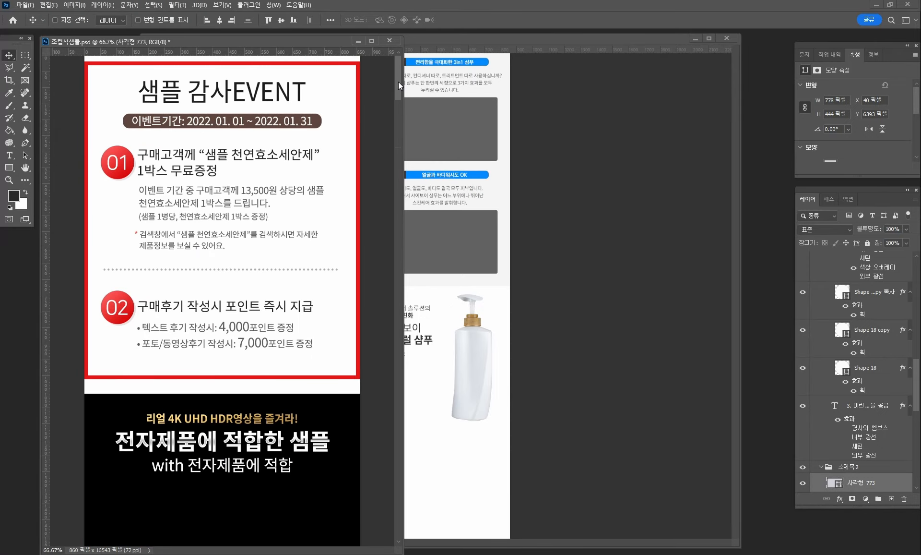
mouse_move(920, 97)
mouse_down()
mouse_move(345, 98)
mouse_move(920, 96)
mouse_up()
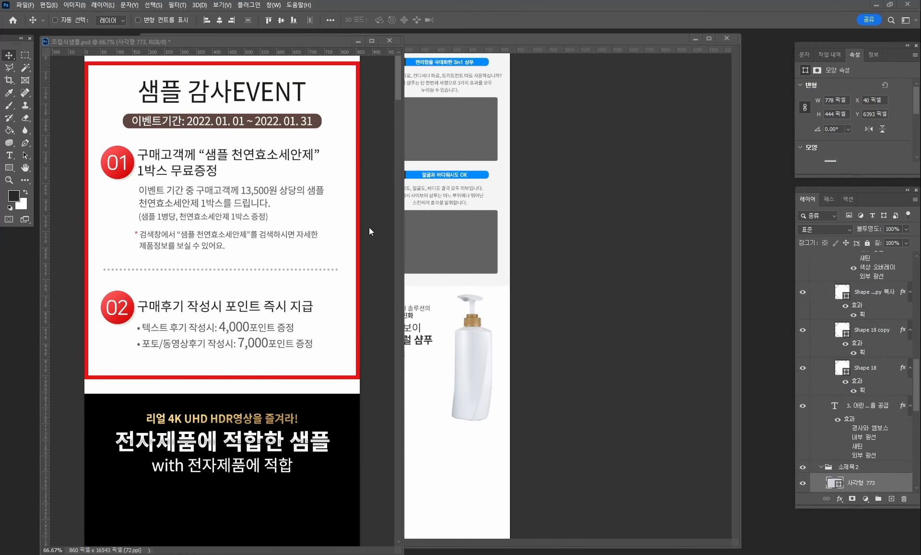
click(336, 220)
drag(397, 91, 403, 117)
click(697, 356)
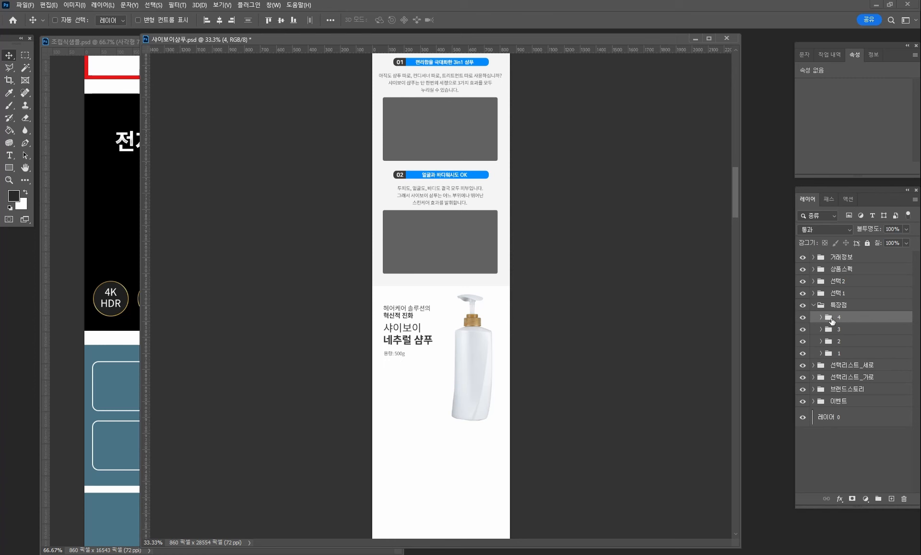
key(ctrl+Tab)
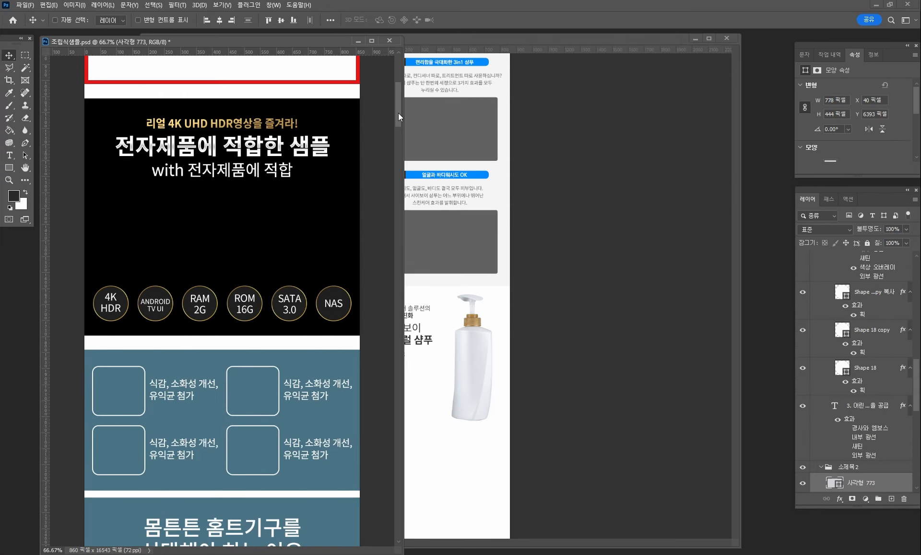
drag(399, 114, 399, 142)
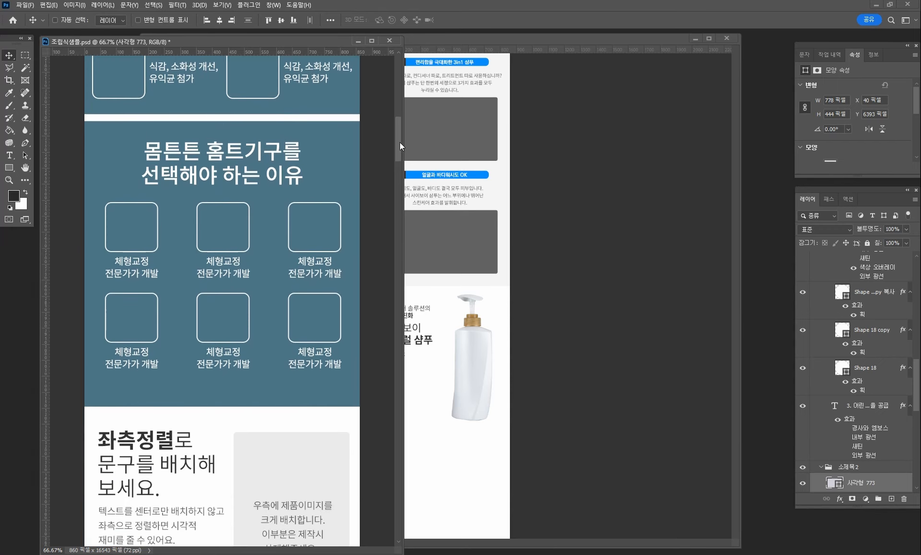
- Collapse the 특장점 6개 group in 조립식샘플.psd and copy it into the shampoo page below the bottle, above group 4 in the layer order
ctrl+click(230, 175)
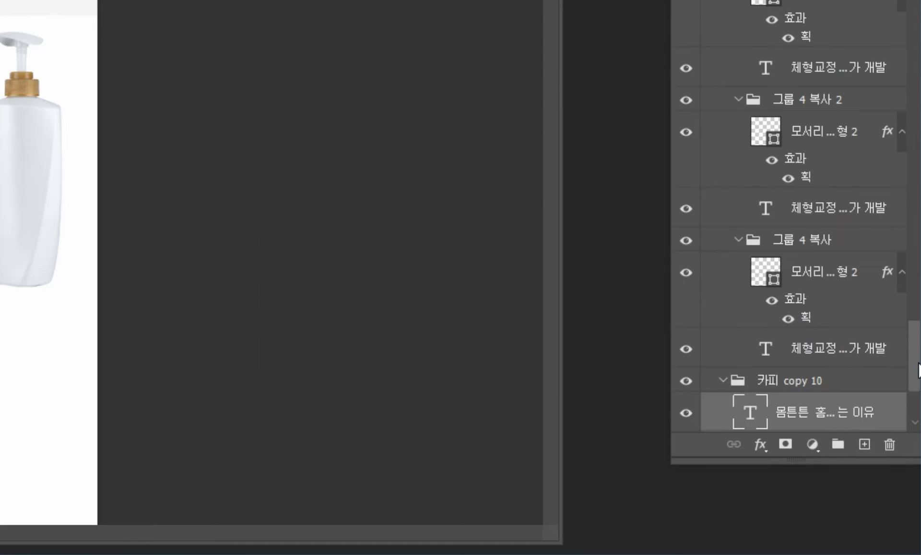
drag(917, 370, 916, 274)
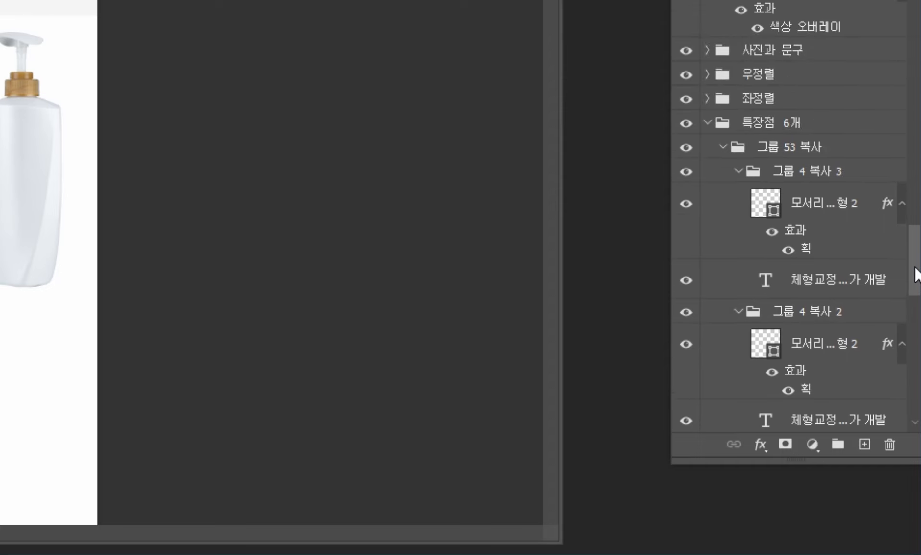
click(788, 128)
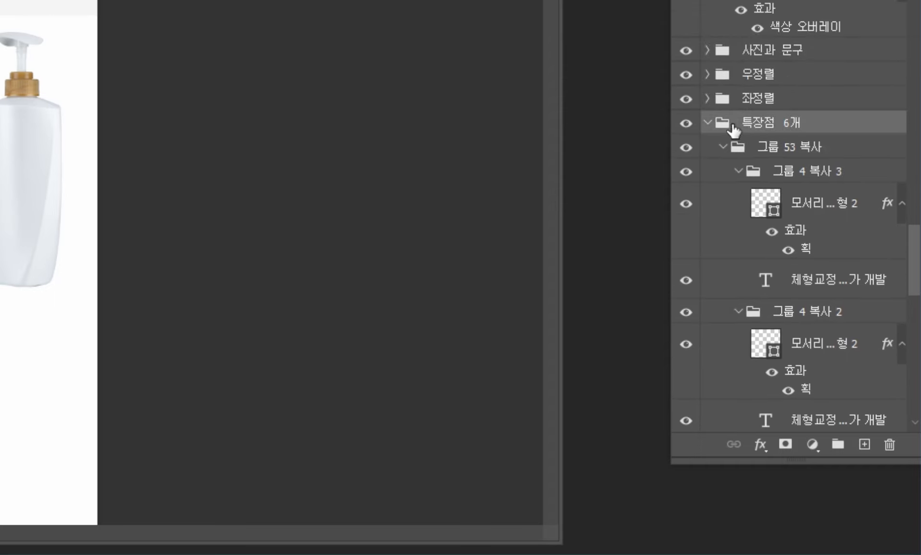
click(707, 124)
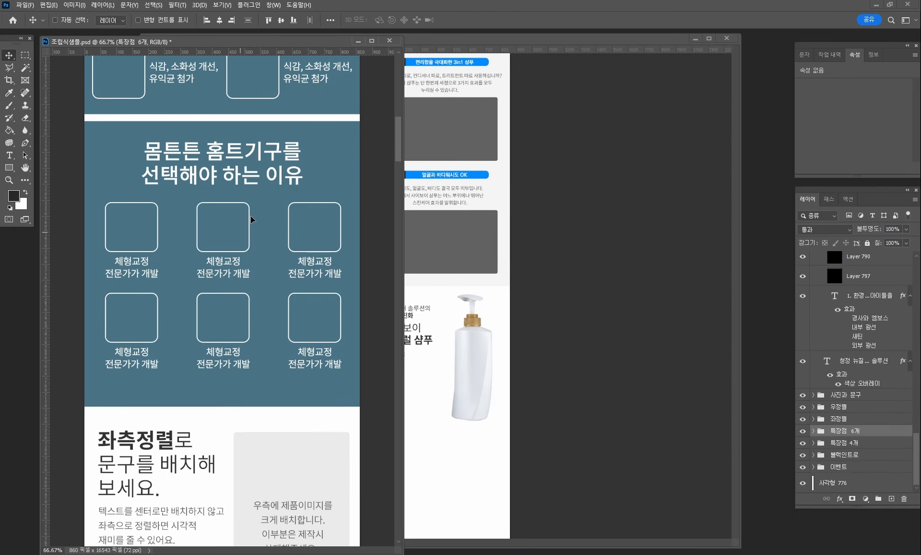
drag(252, 220, 445, 477)
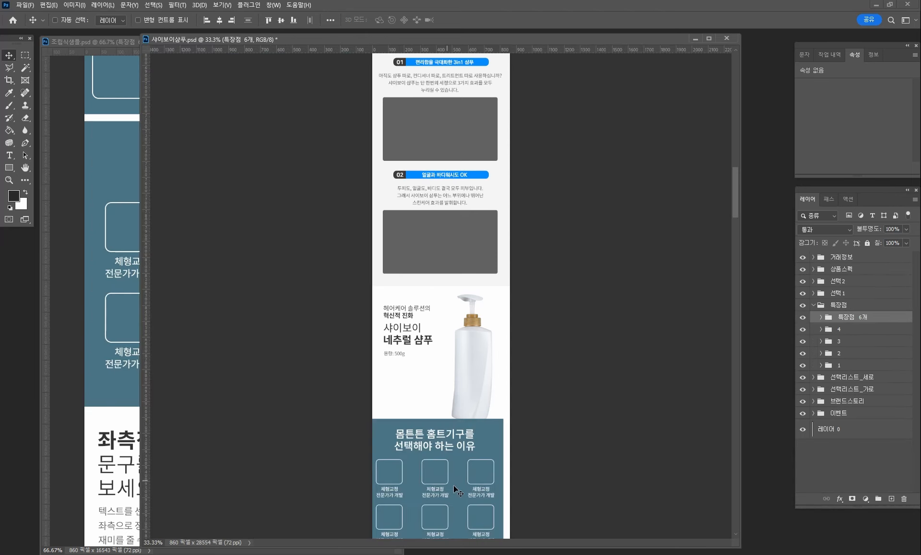
- Move the 특장점 6개 block a little below the bottle and center it horizontally on the page
scroll(454, 485, down, 5)
key(ctrl+plus)
key(ctrl+plus)
key(ctrl+plus)
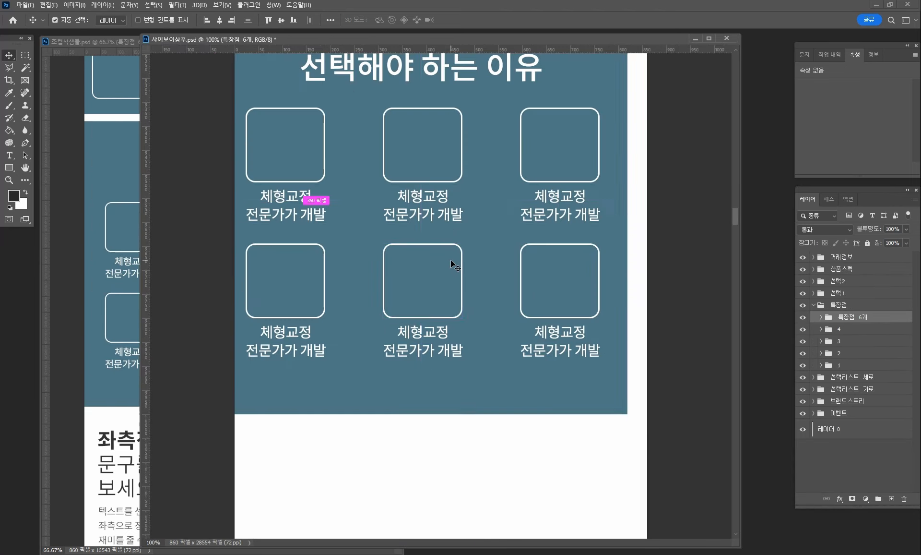
key(ctrl+minus)
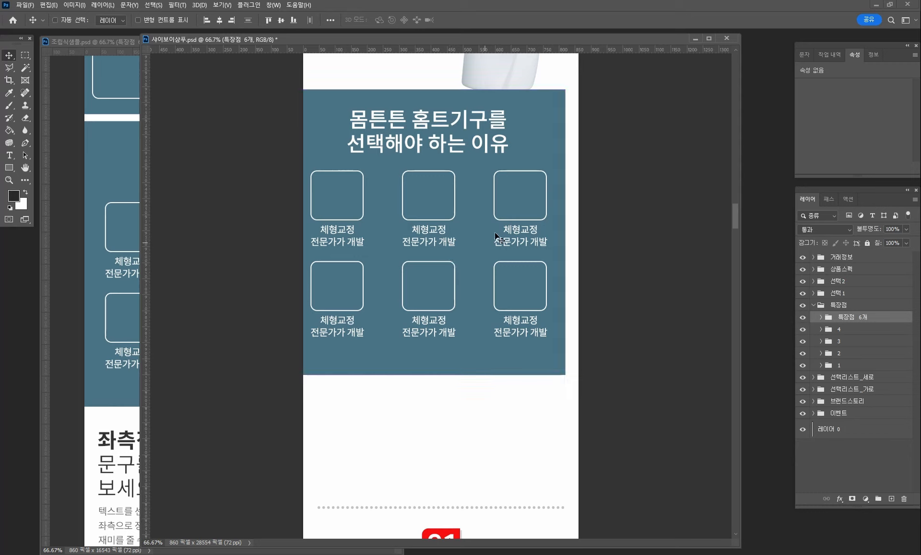
drag(499, 238, 509, 273)
click(220, 20)
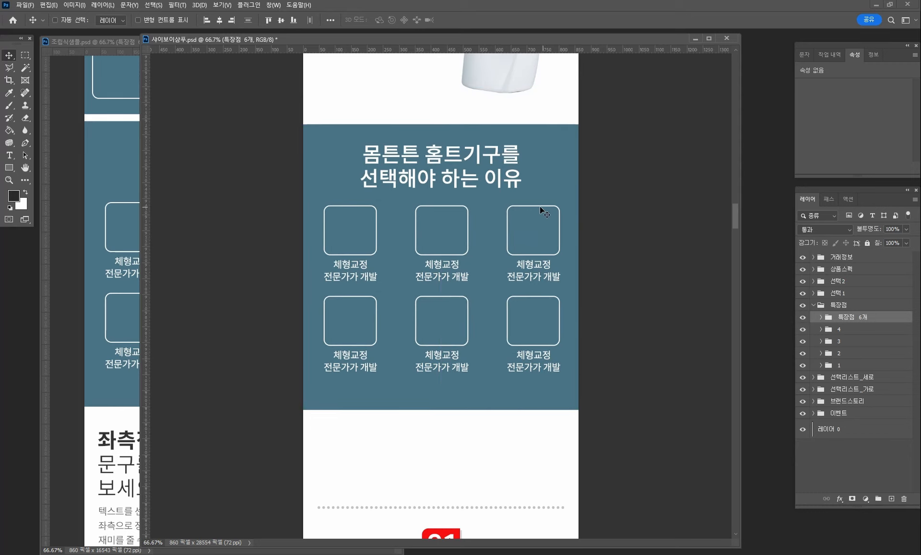
drag(540, 206, 533, 205)
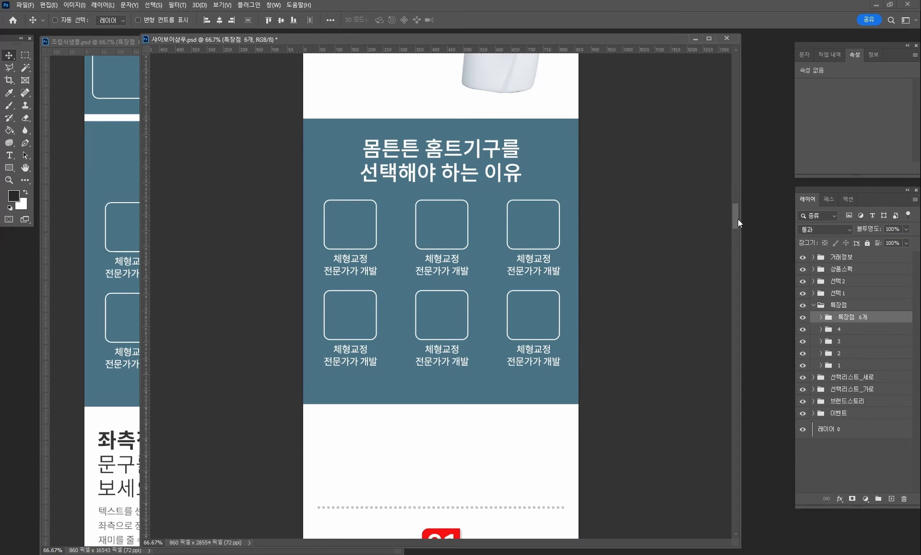
- Move the groups from 선택1 through 거래정보 down the page by about 1980 px to make room for more feature sections
drag(737, 218, 742, 237)
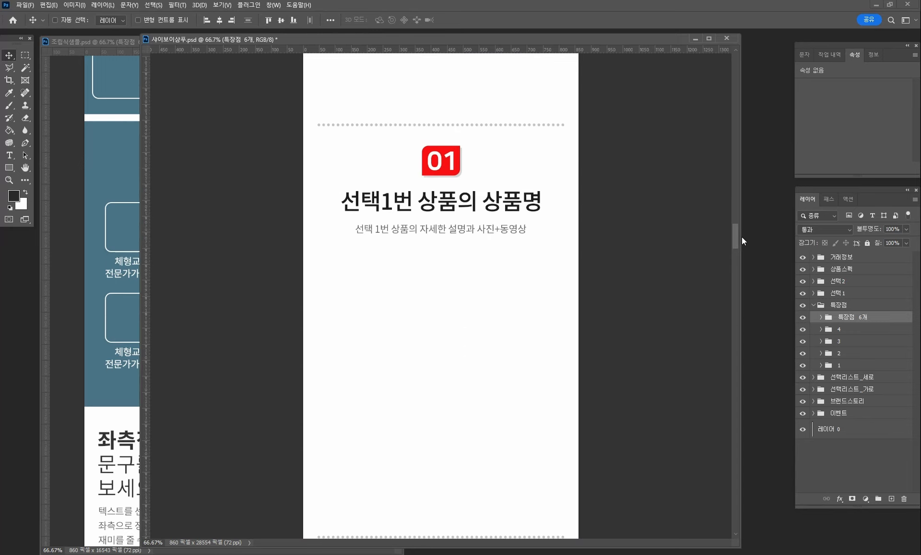
click(858, 293)
shift+click(852, 261)
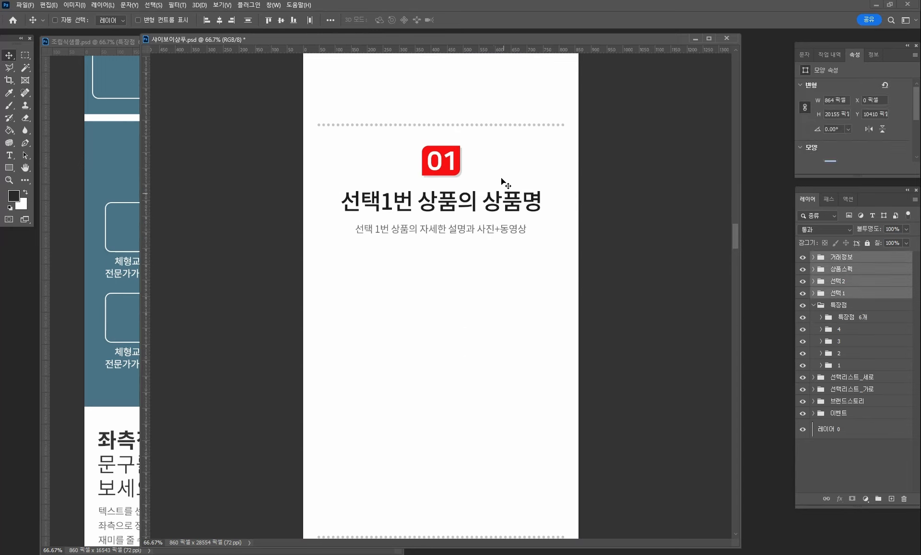
key(ctrl+minus)
key(ctrl+minus)
key(ctrl+minus)
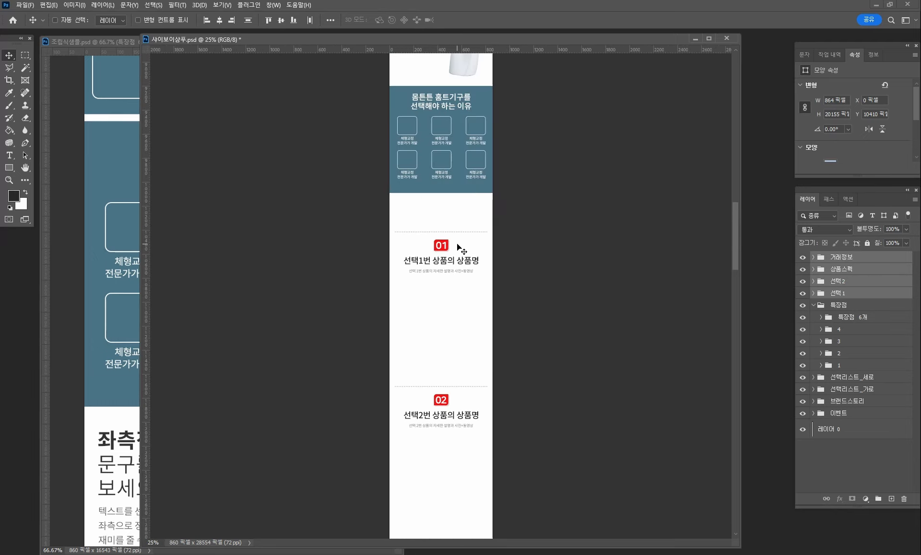
drag(456, 243, 466, 480)
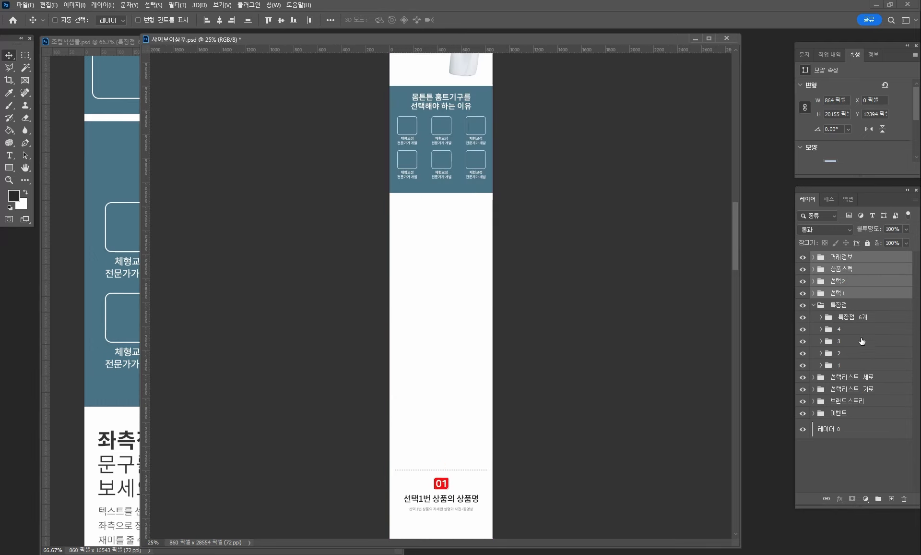
- Copy the 사진과 문구 group from 조립식샘플.psd into the shampoo page, above the 특장점 6개 group in the layer order
click(865, 318)
key(ctrl+Tab)
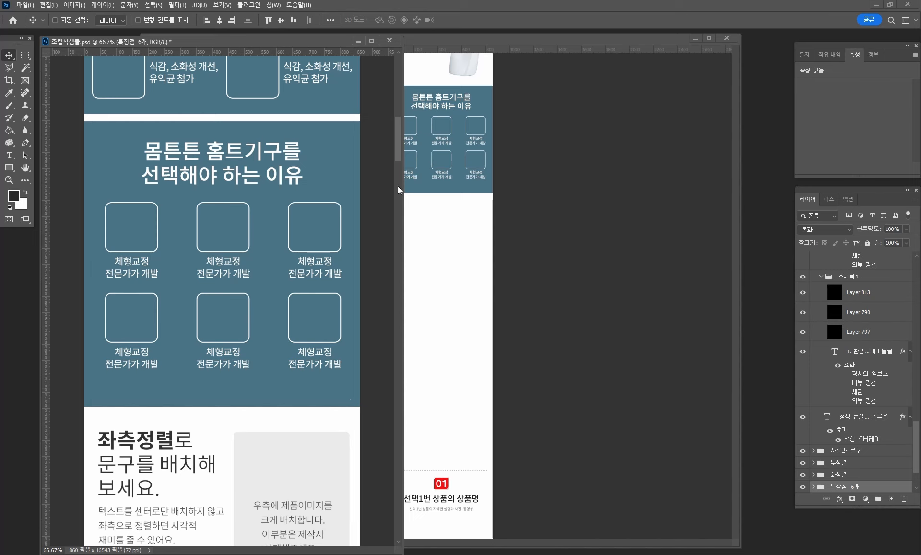
drag(398, 148, 407, 210)
drag(314, 41, 502, 66)
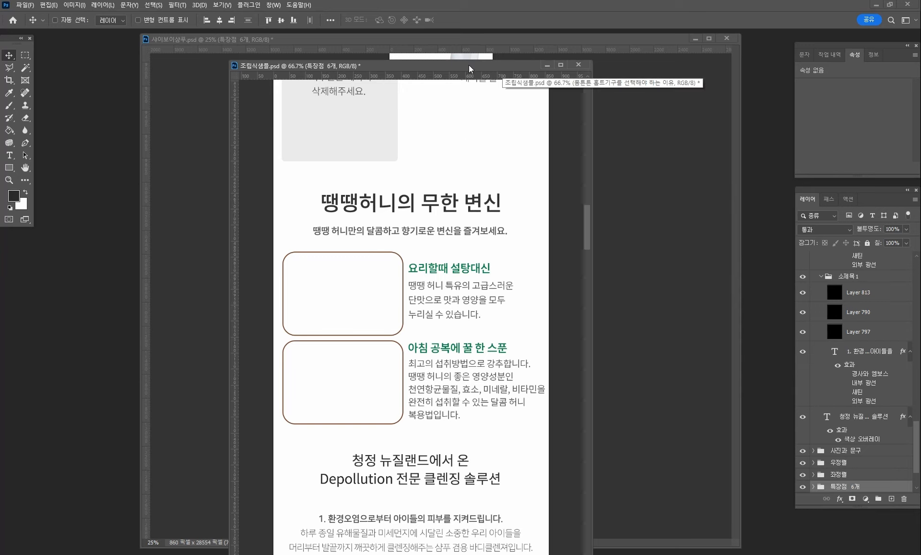
drag(469, 66, 288, 60)
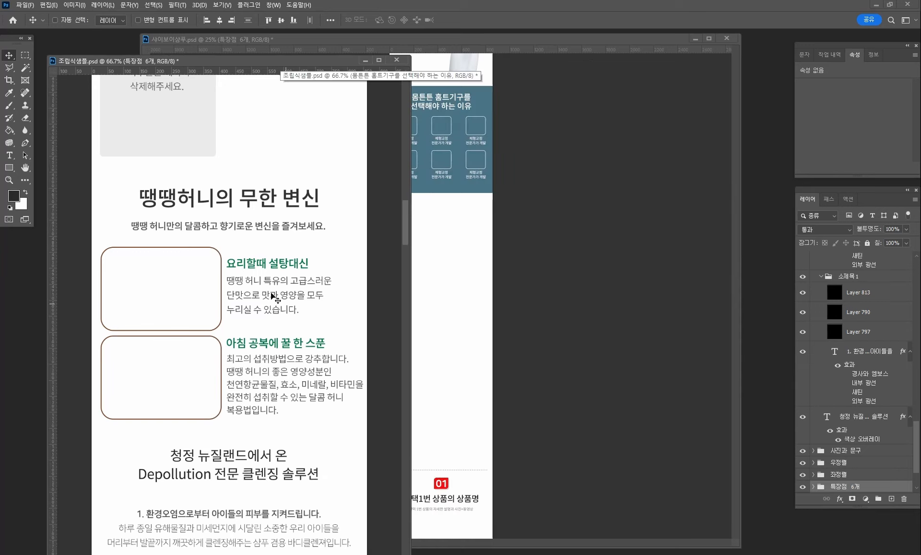
key(ctrl)
ctrl+click(286, 283)
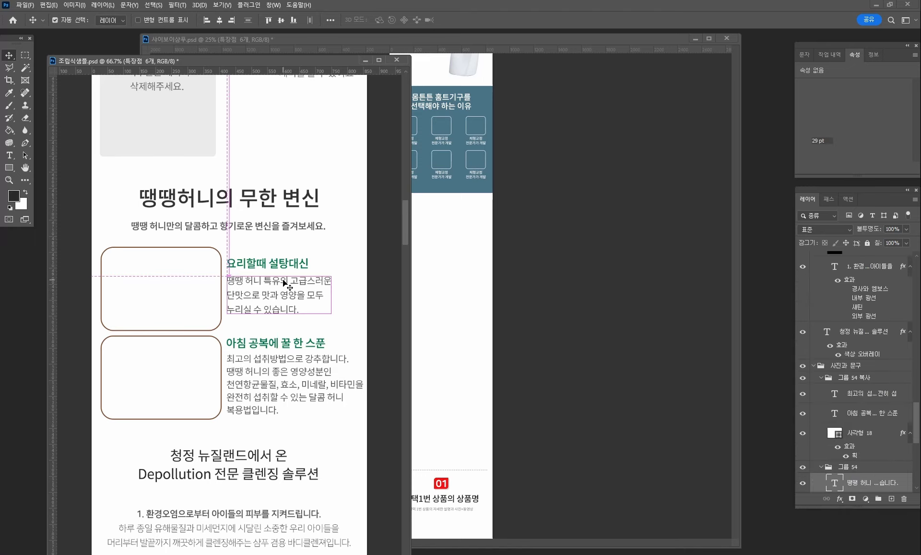
click(858, 366)
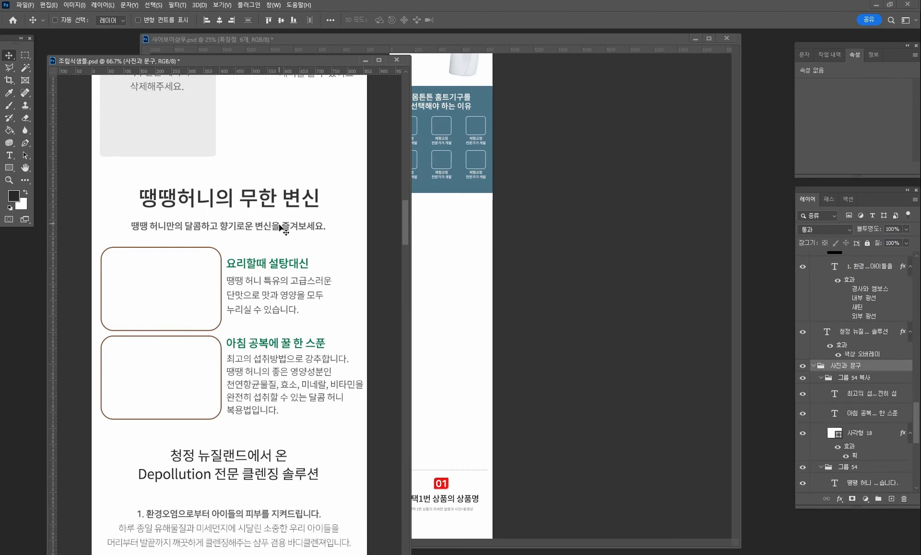
drag(299, 236, 463, 292)
- Move the 사진과 문구 block up to just below the six-feature block and center it horizontally on the page
key(ctrl+1)
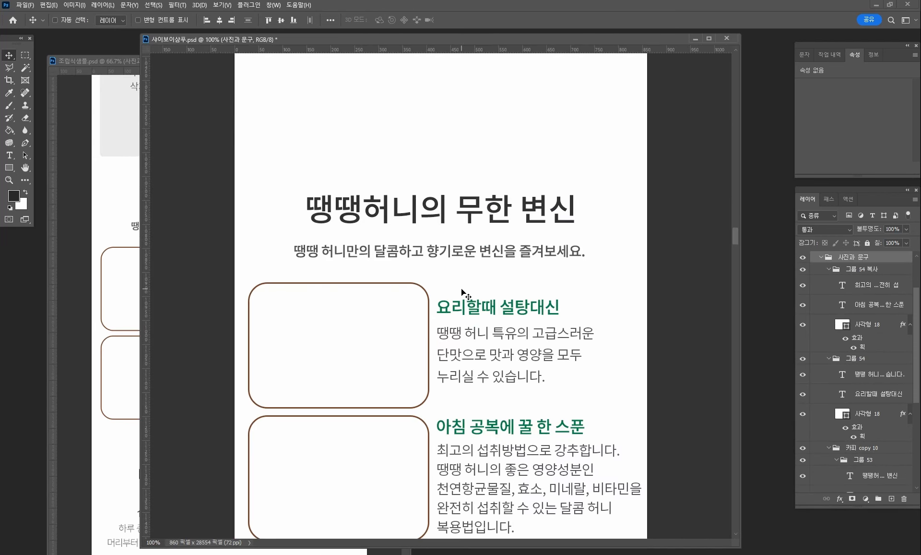
drag(461, 219, 469, 389)
drag(492, 423, 512, 247)
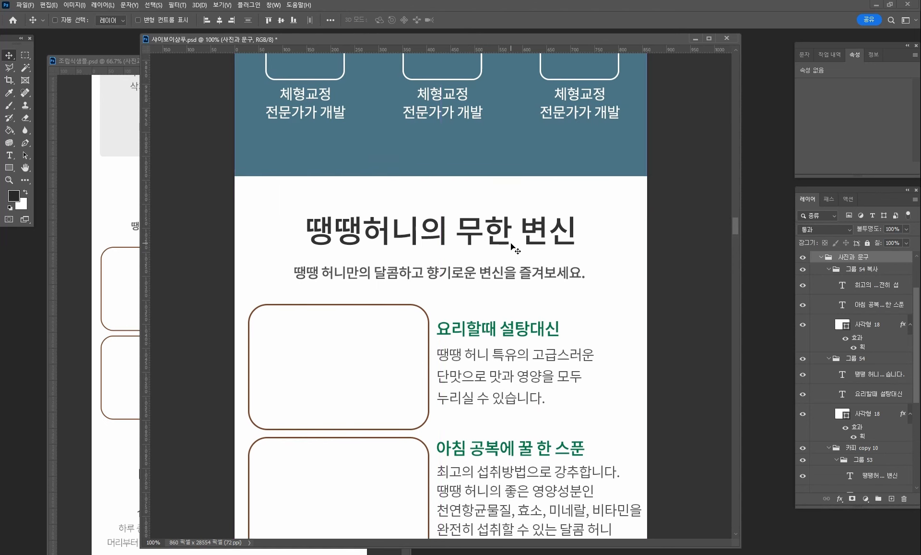
scroll(382, 269, down, 3)
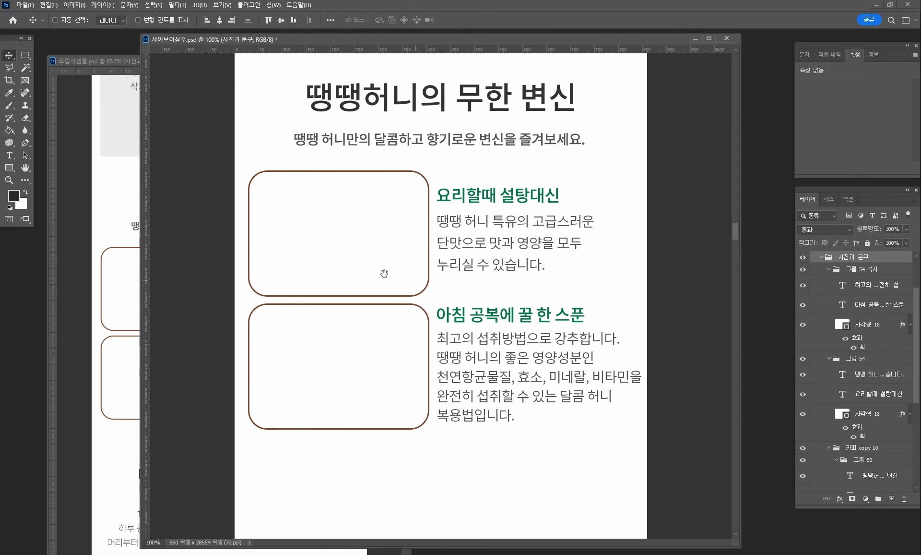
key(Left)
key(Left)
key(Down)
key(Down)
key(Down)
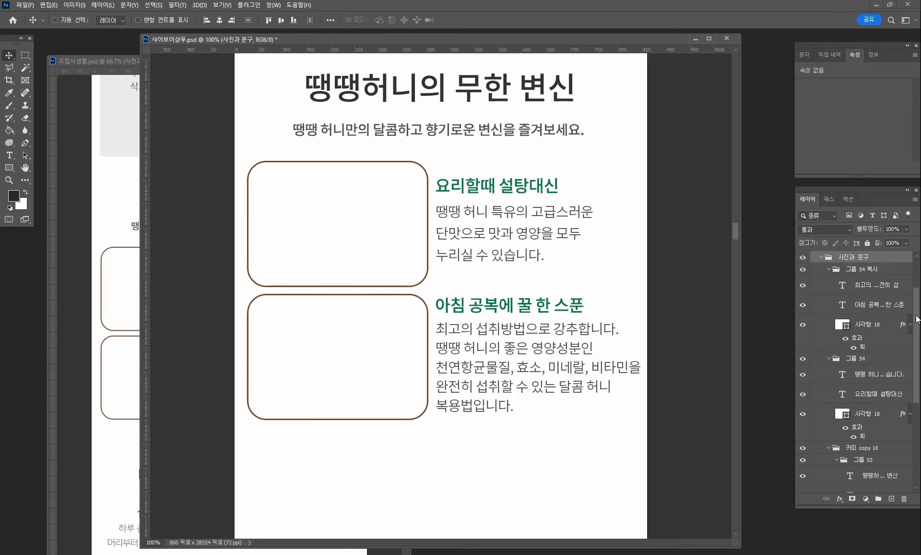
- Look through the lower sample sections in 조립식샘플.psd for another block that suits the shampoo page
scroll(845, 323, up, 3)
drag(846, 323, 129, 332)
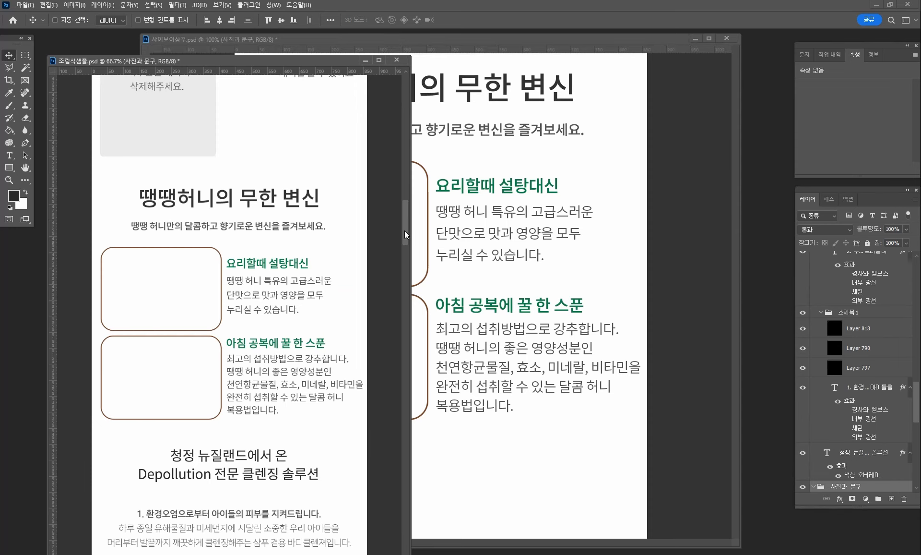
drag(404, 231, 422, 334)
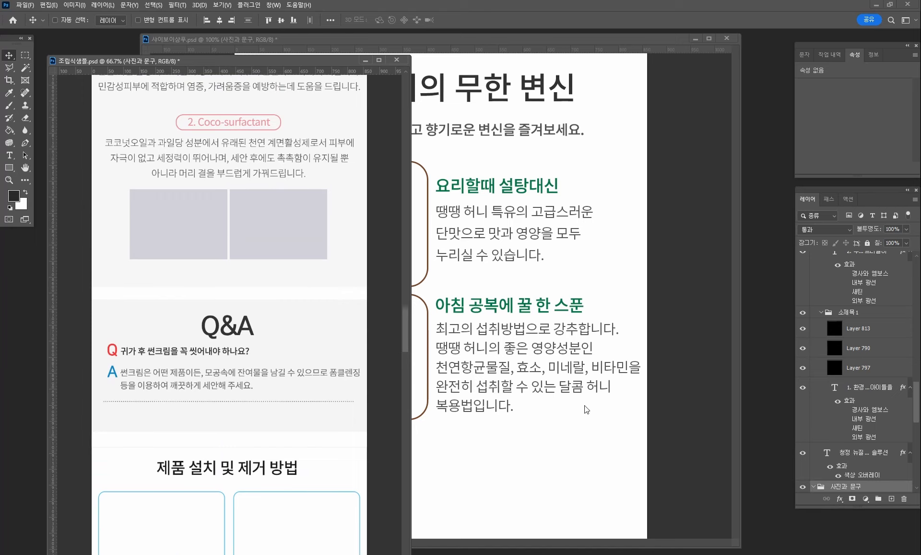
drag(408, 318, 409, 339)
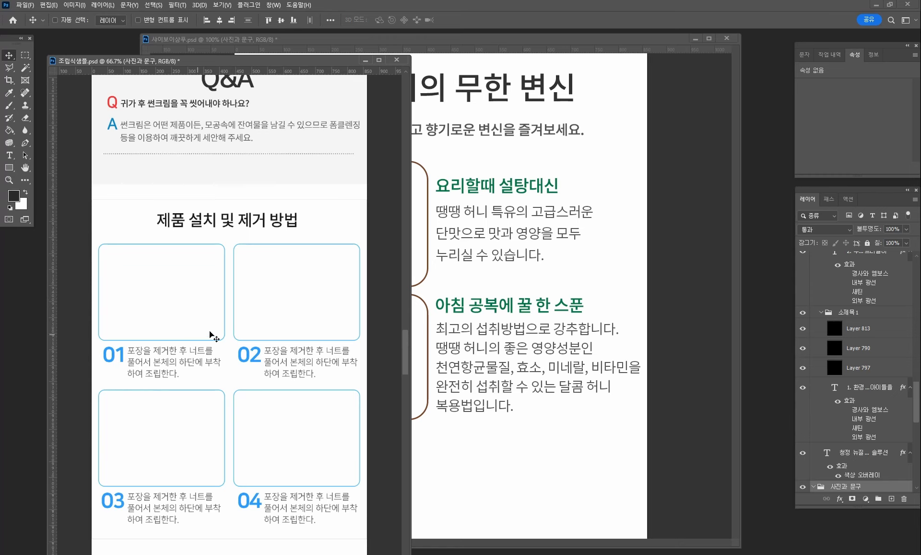
drag(407, 348, 412, 385)
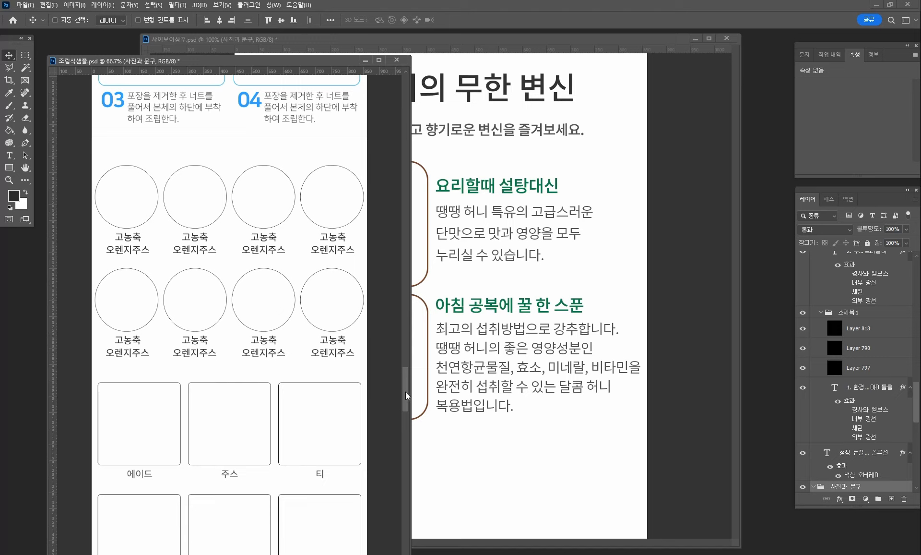
scroll(405, 391, down, 1)
drag(405, 387, 411, 438)
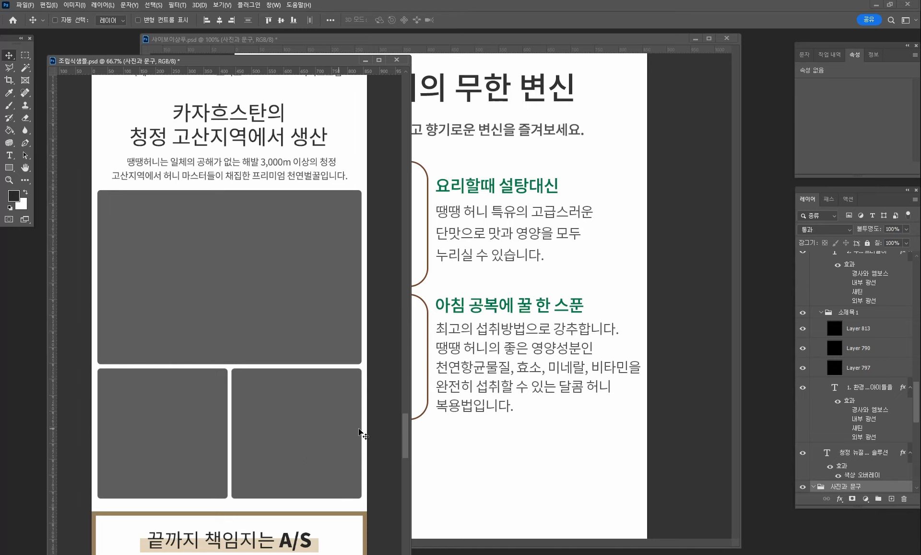
drag(406, 422, 411, 459)
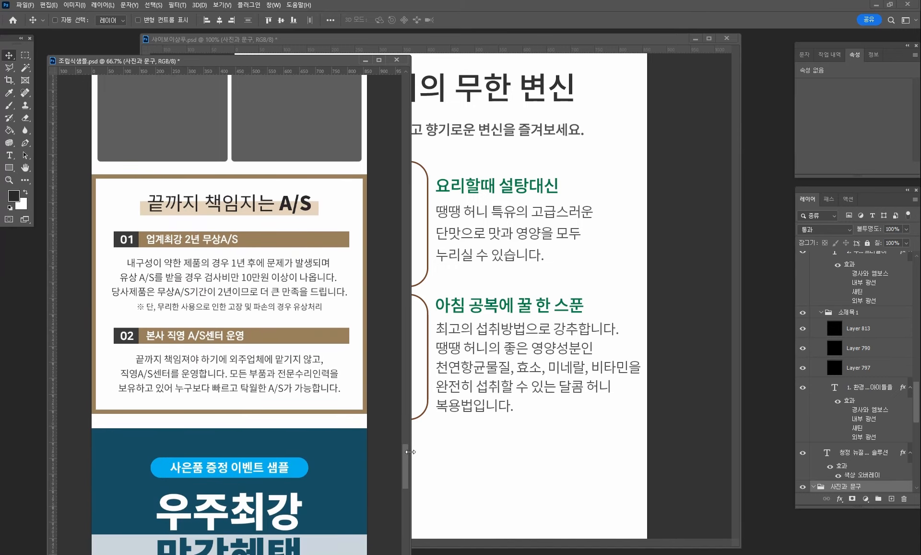
- Copy the whole AS group from 조립식샘플.psd into the shampoo page, above the 사진과 문구 group in the layer order
ctrl+click(275, 341)
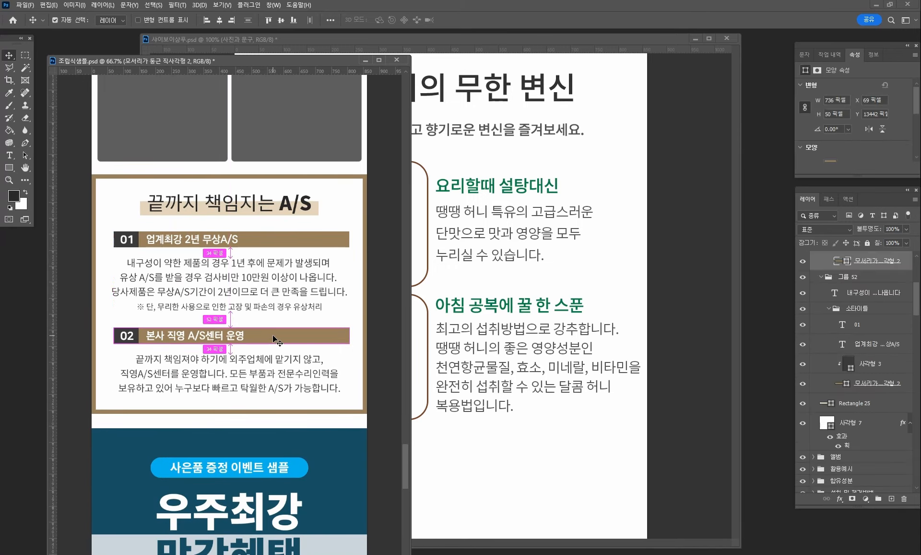
drag(914, 309, 916, 287)
click(858, 294)
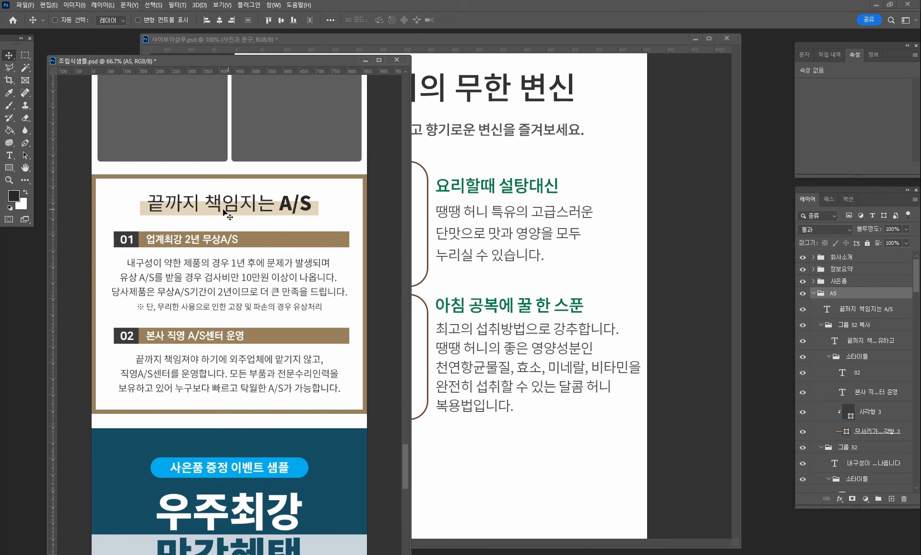
drag(227, 213, 530, 433)
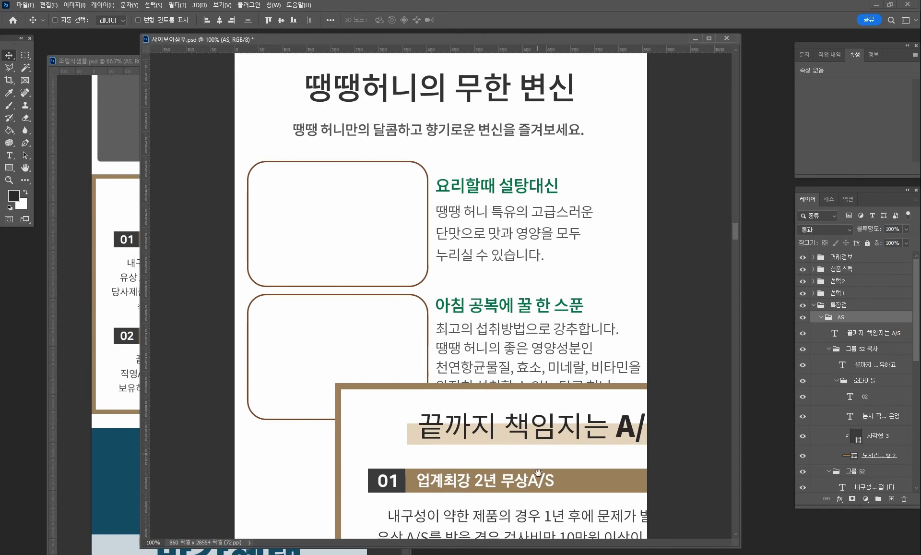
- Place the A/S block below the two photo-and-text rows, with its brown frame aligned to both page edges
drag(537, 473, 498, 144)
drag(551, 199, 452, 258)
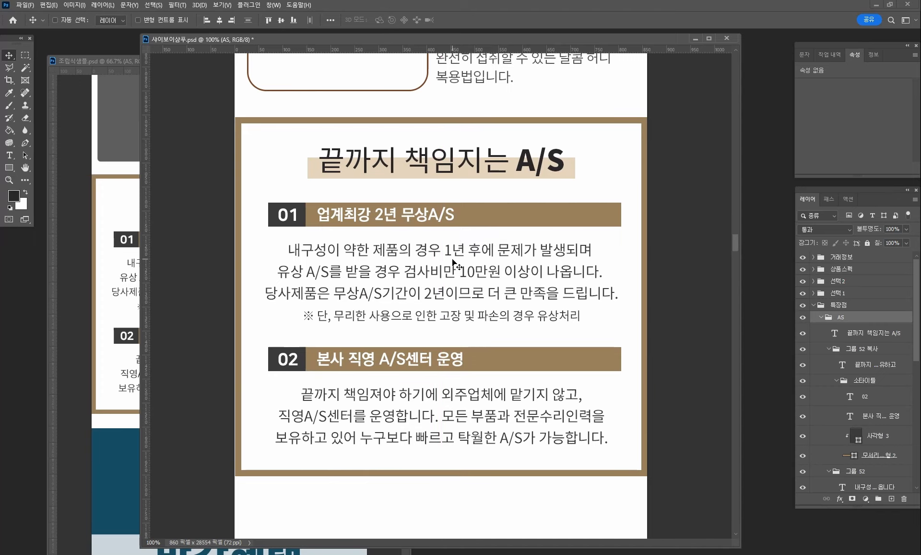
key(Down)
key(Down)
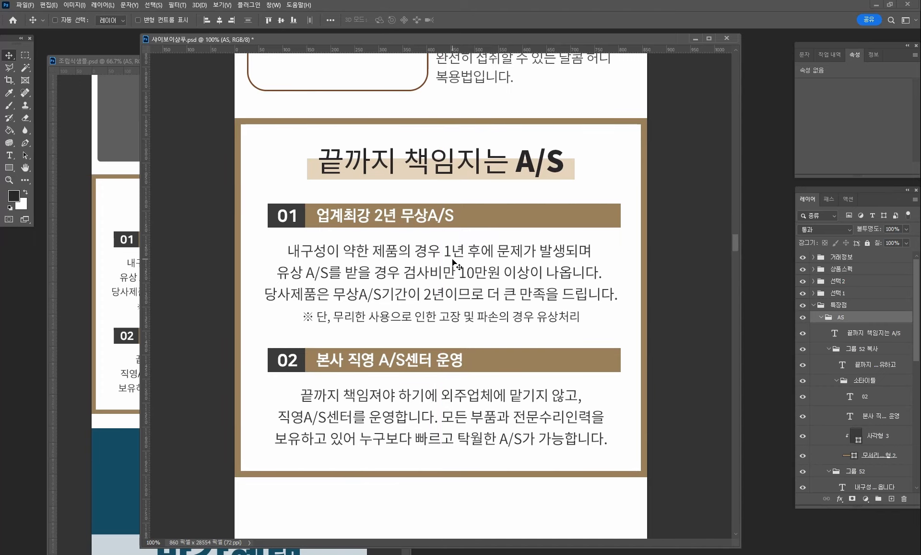
- Check the remaining sections of 조립식샘플.psd and review the shampoo page from the event banner down to the ONLY샴푸 NO section
key(ctrl+minus)
key(ctrl+minus)
key(ctrl+minus)
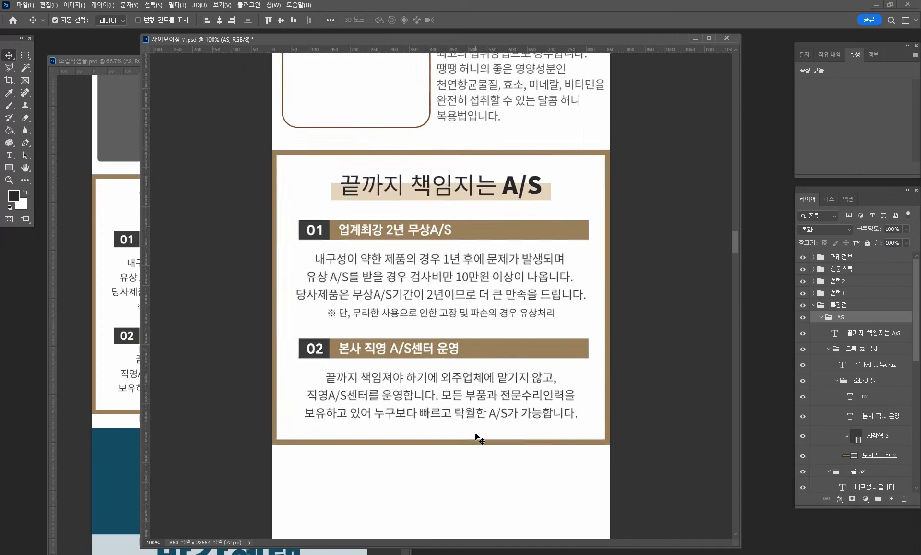
drag(477, 436, 477, 298)
click(137, 403)
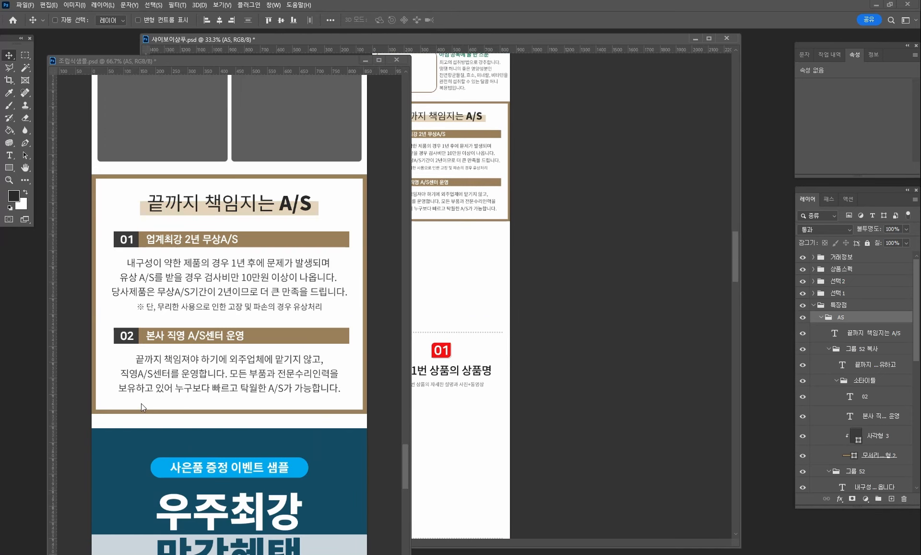
drag(402, 457, 413, 529)
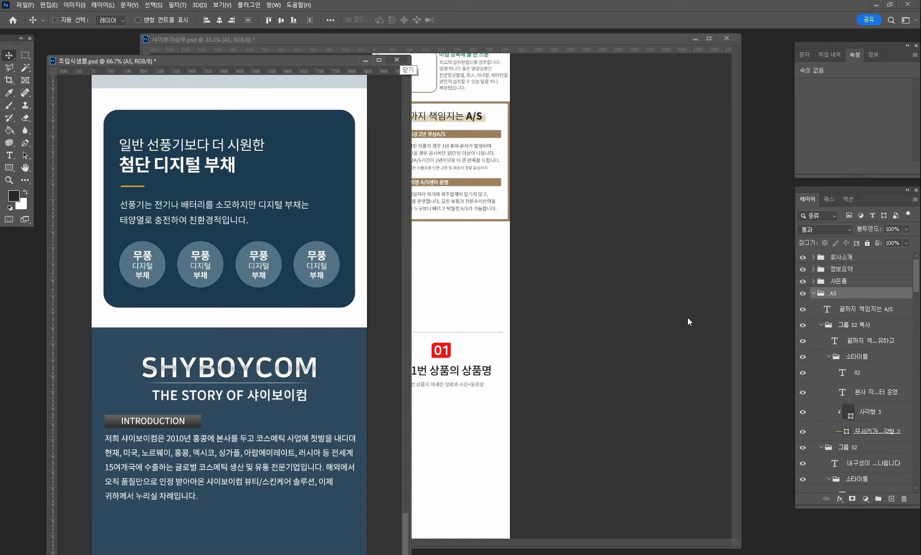
click(690, 286)
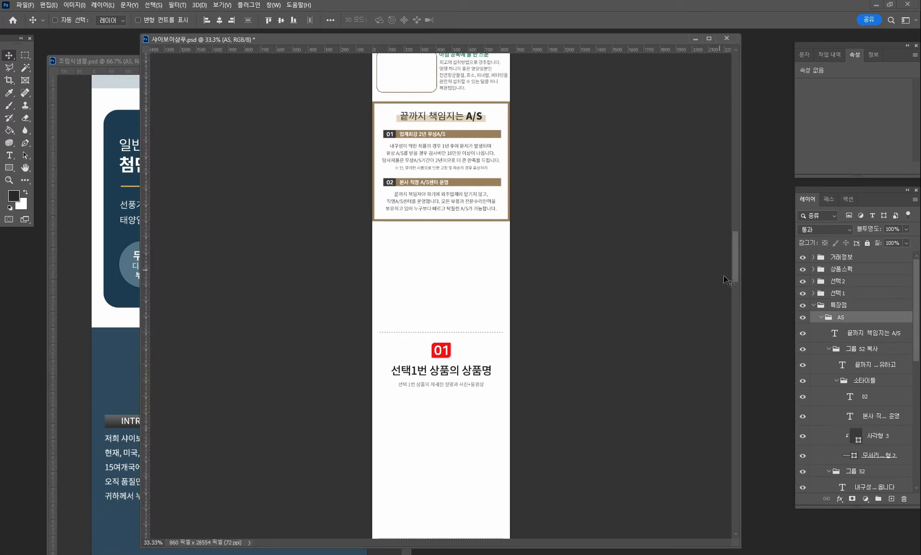
drag(738, 268, 718, 94)
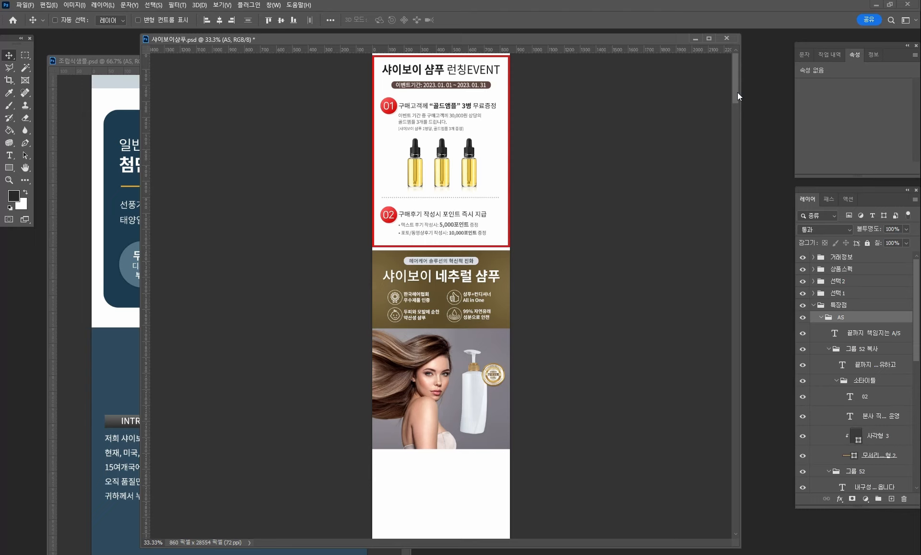
mouse_move(738, 88)
mouse_down()
mouse_move(739, 105)
mouse_move(734, 75)
mouse_move(739, 102)
mouse_up()
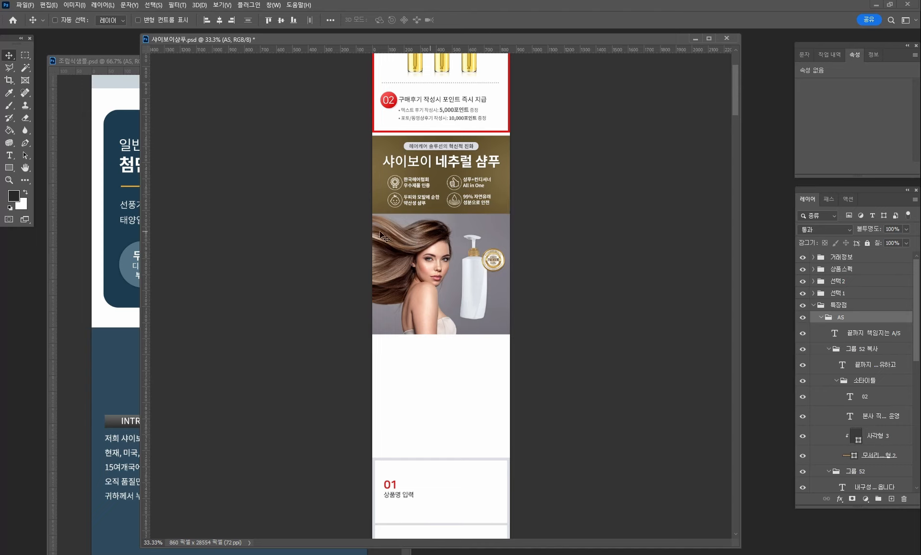
drag(733, 86, 753, 157)
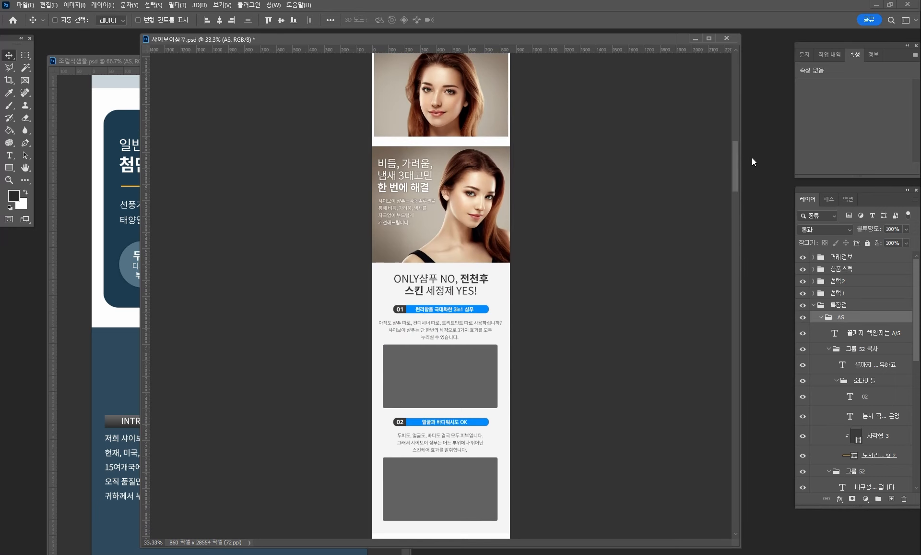
- Recolor the blue title bar of feature 01 with brown sampled from the product banner, lightened to #6e5c35
key(ctrl+1)
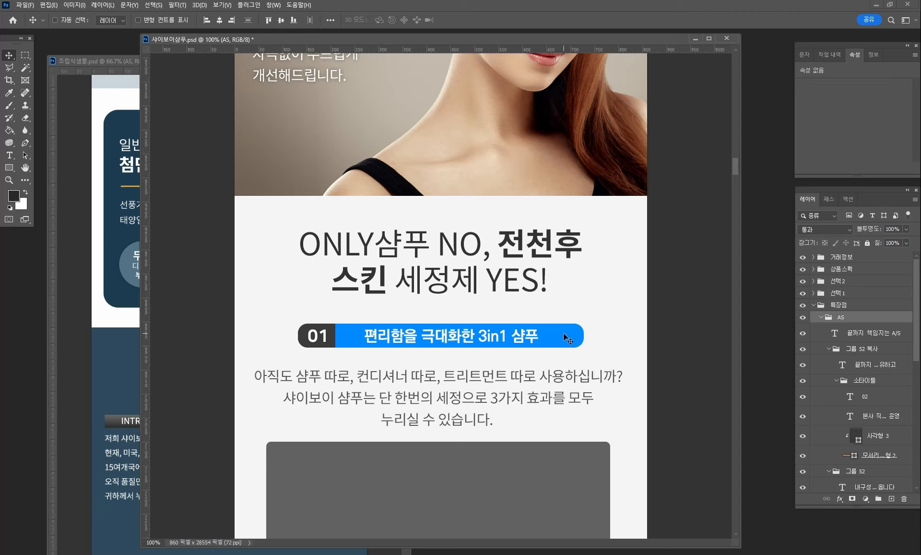
ctrl+click(564, 333)
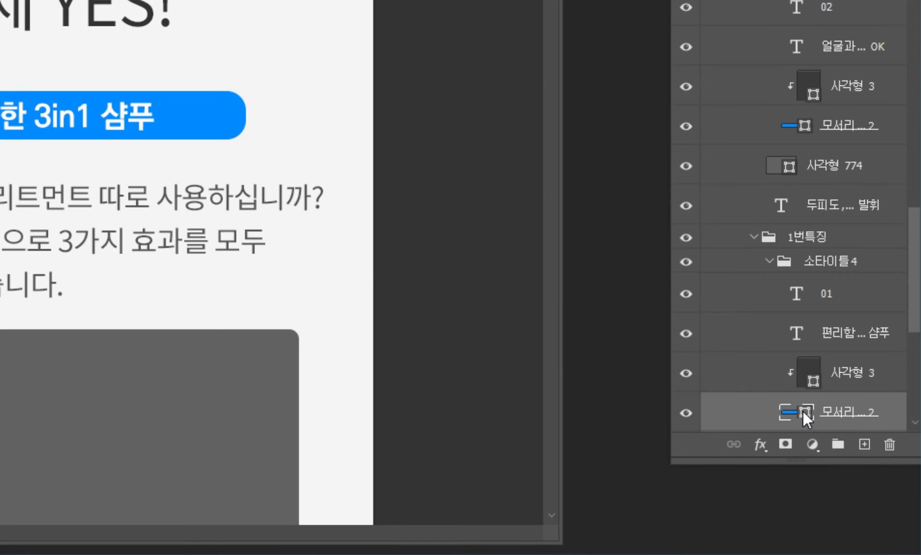
double_click(803, 410)
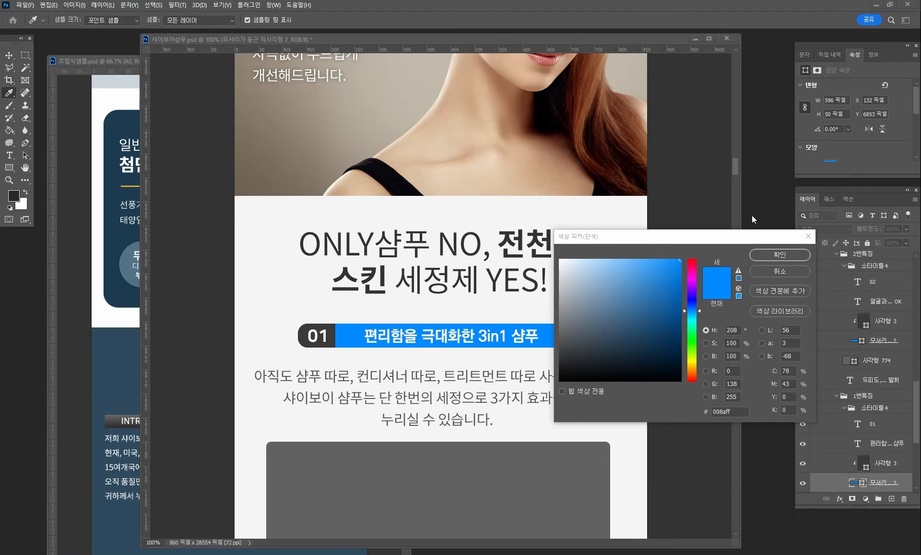
drag(748, 236, 705, 284)
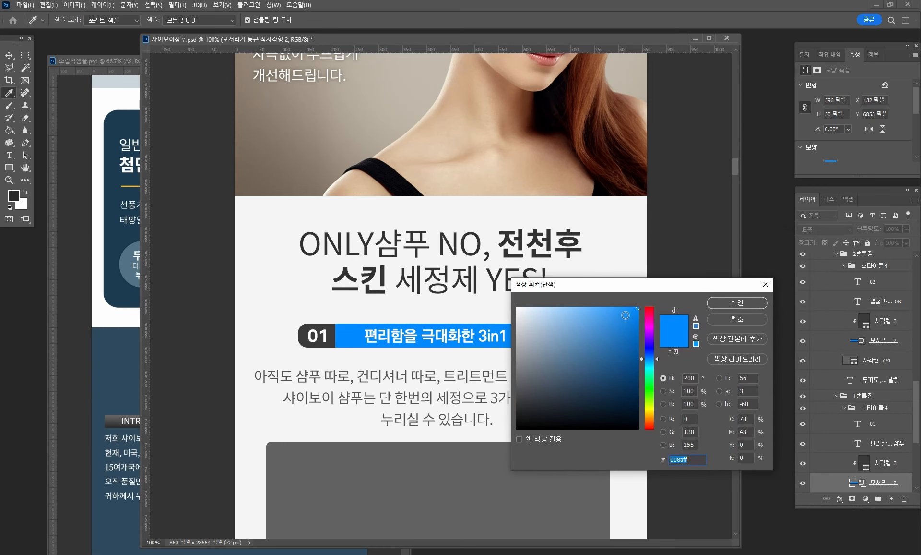
drag(735, 171, 733, 82)
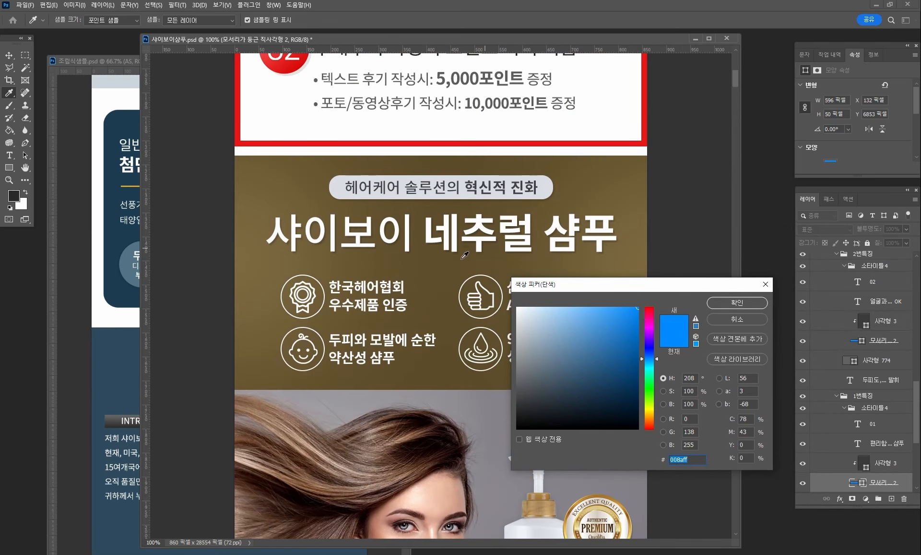
click(450, 266)
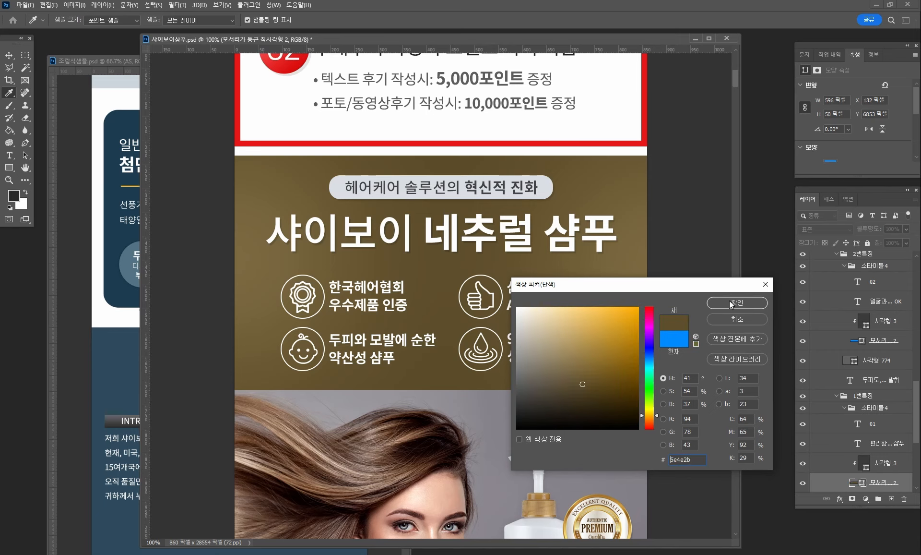
drag(737, 85, 752, 180)
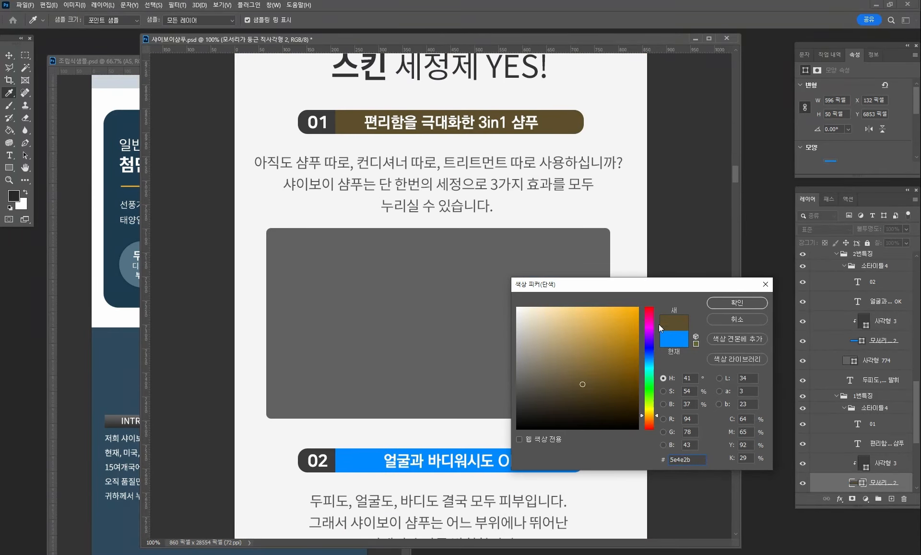
click(580, 376)
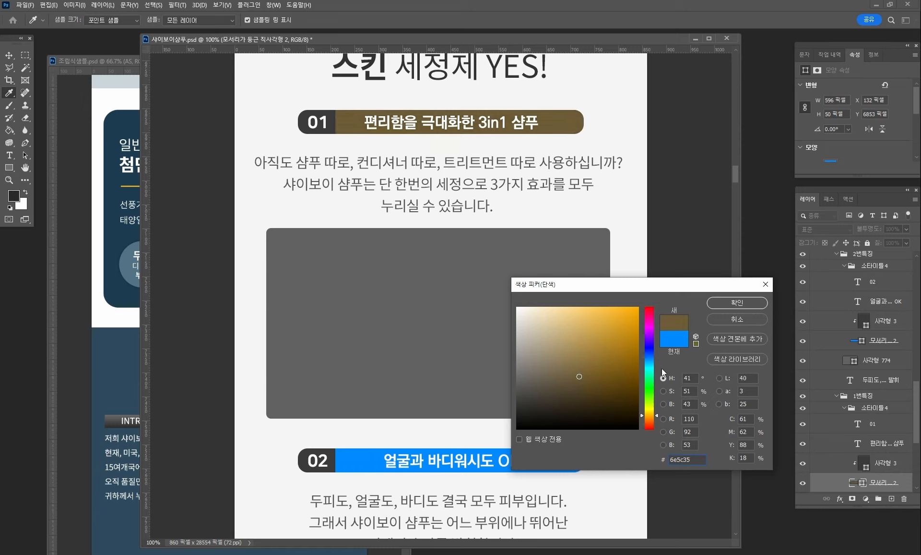
click(742, 304)
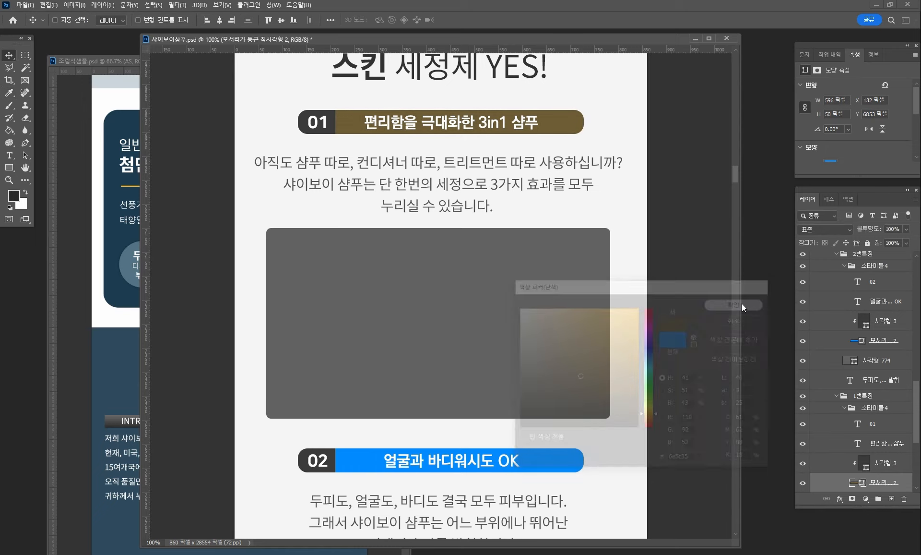
- Recolor the blue title bar of feature 02 to #6e5c35 by sampling the brown bar of feature 01
ctrl+click(562, 458)
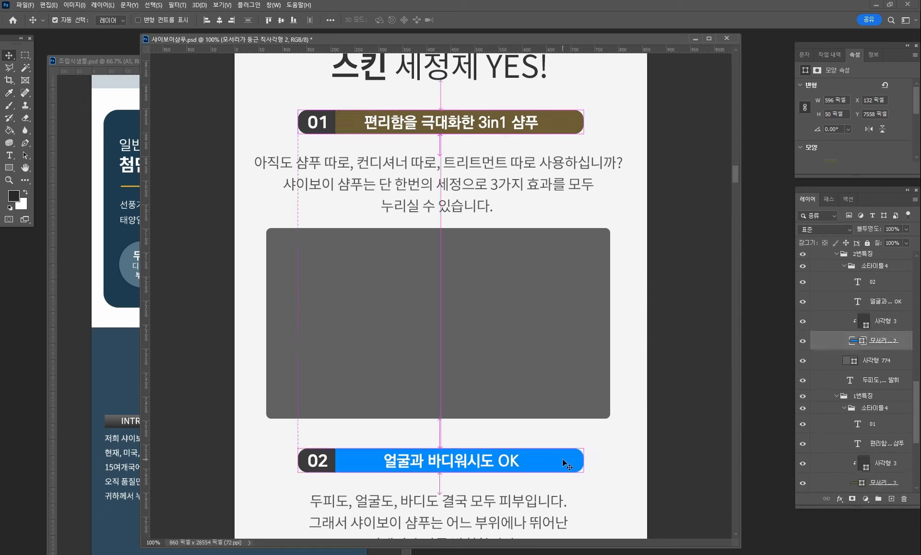
double_click(862, 341)
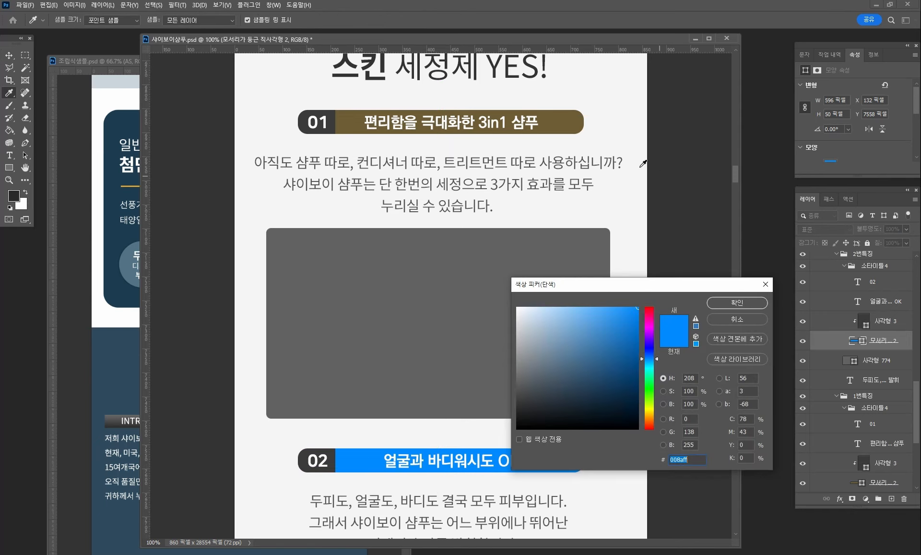
click(553, 117)
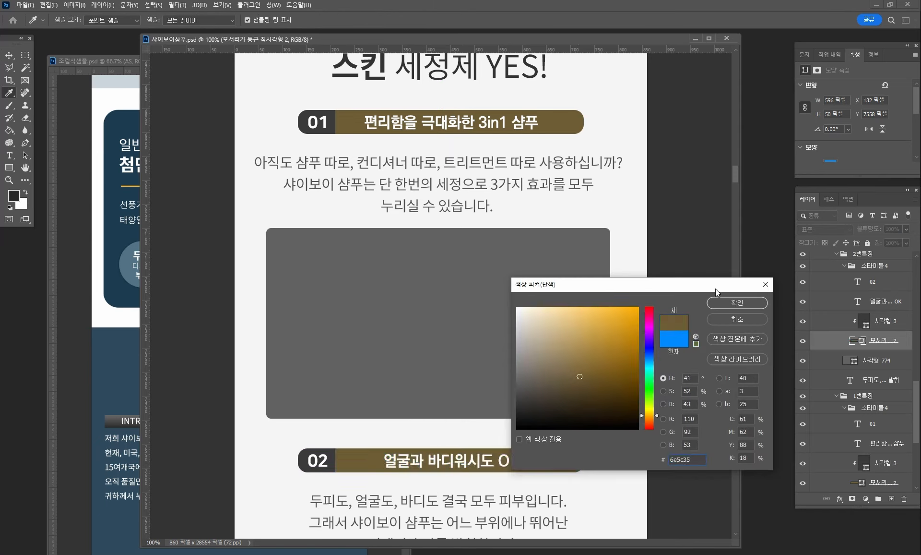
click(728, 302)
- Review the shampoo page from the launch event banner down to the photo feature sections to check the color match
key(ctrl+minus)
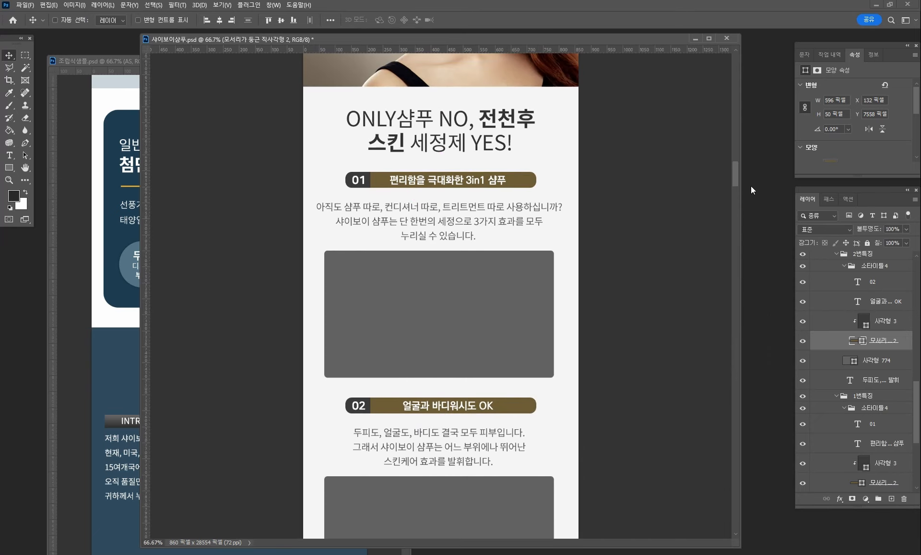
key(ctrl+minus)
drag(734, 181, 744, 78)
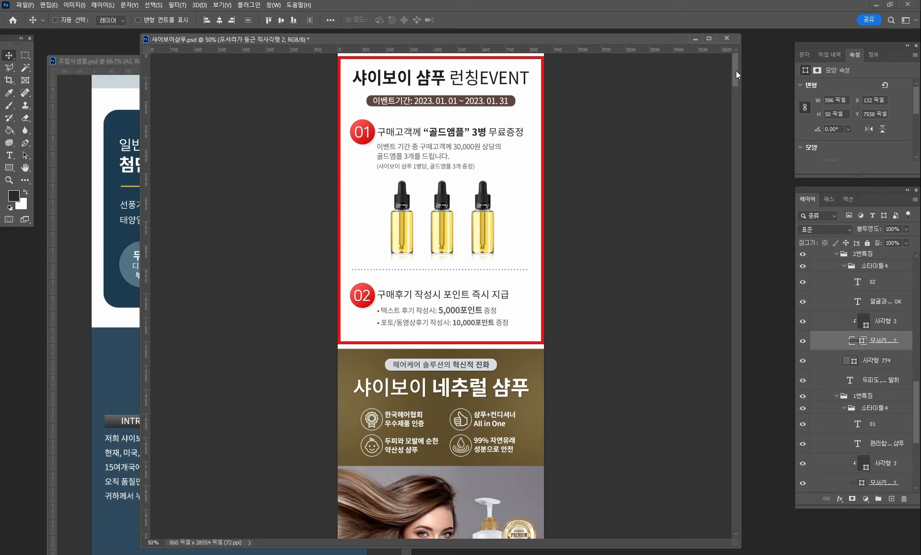
drag(735, 70, 759, 190)
drag(760, 179, 757, 138)
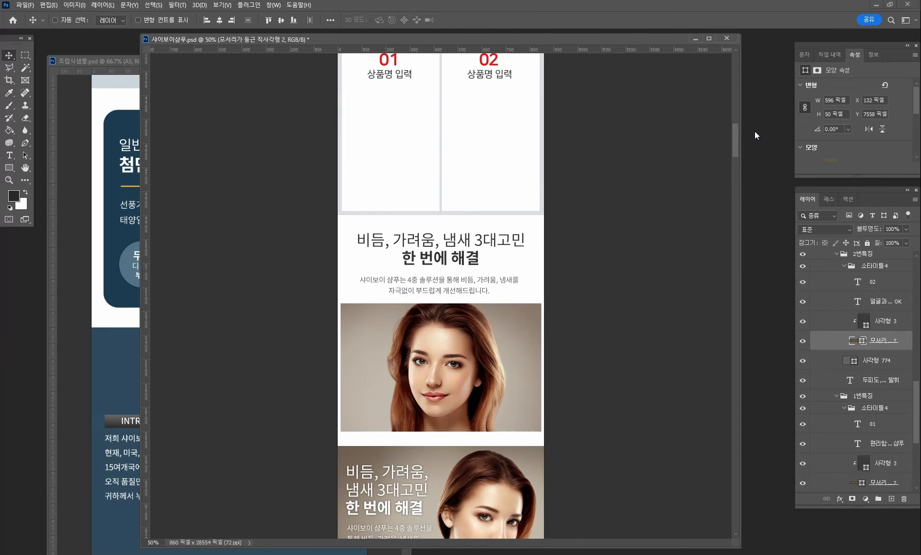